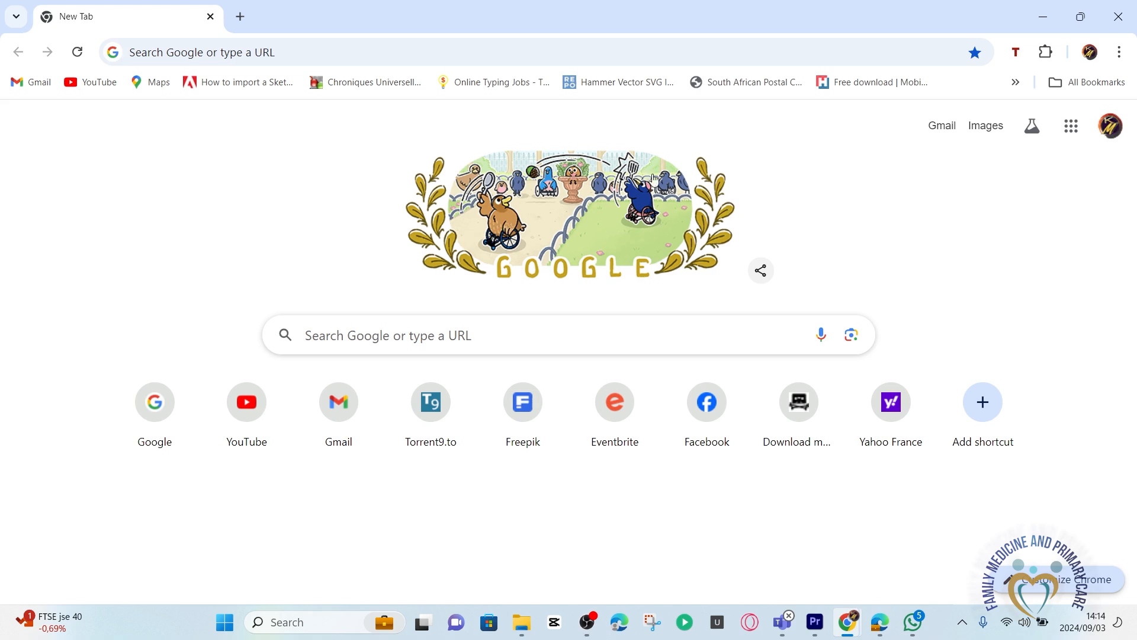
Go to sites.google.com and create a new blank site
{"action": "left_click", "coordinate": [282, 54]}
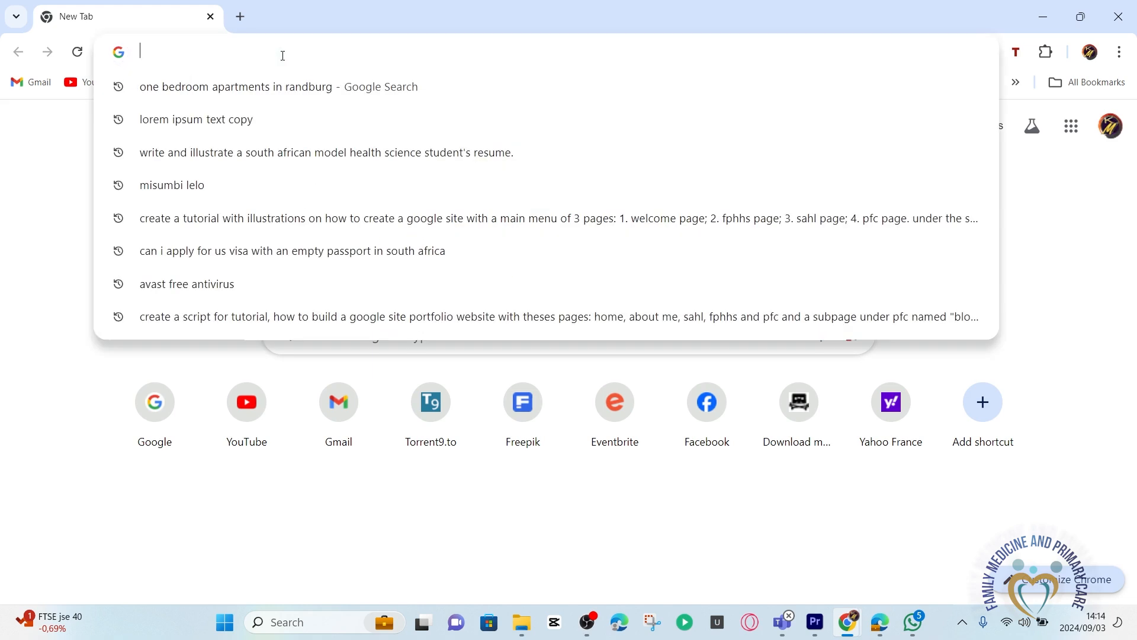
{"action": "type", "text": "site"}
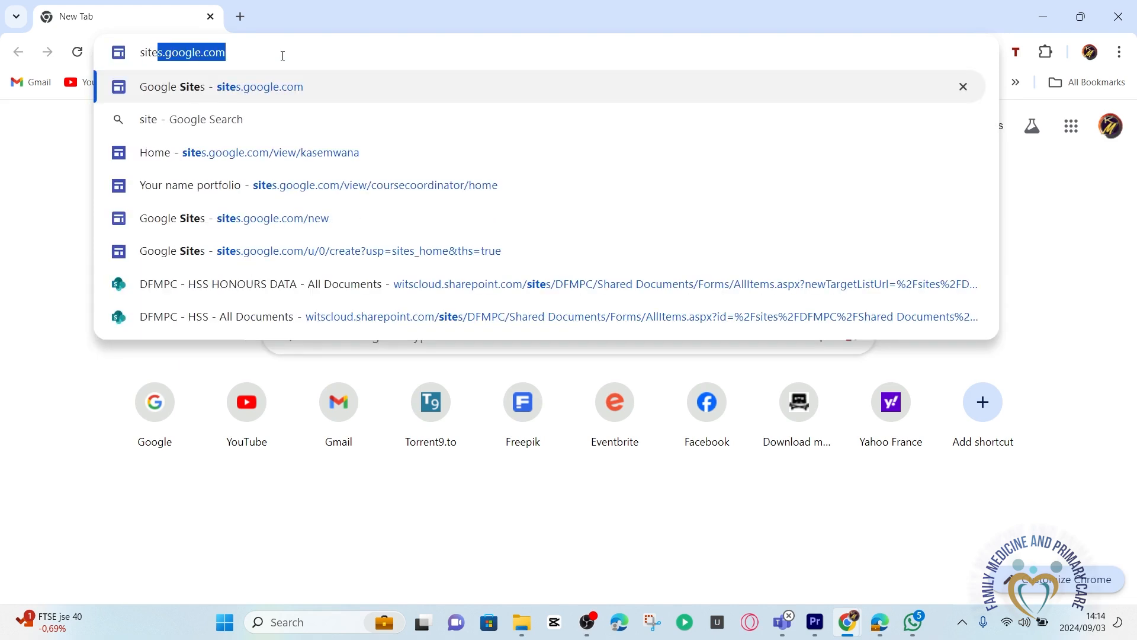
{"action": "type", "text": "s.google.com"}
{"action": "key", "text": "Return"}
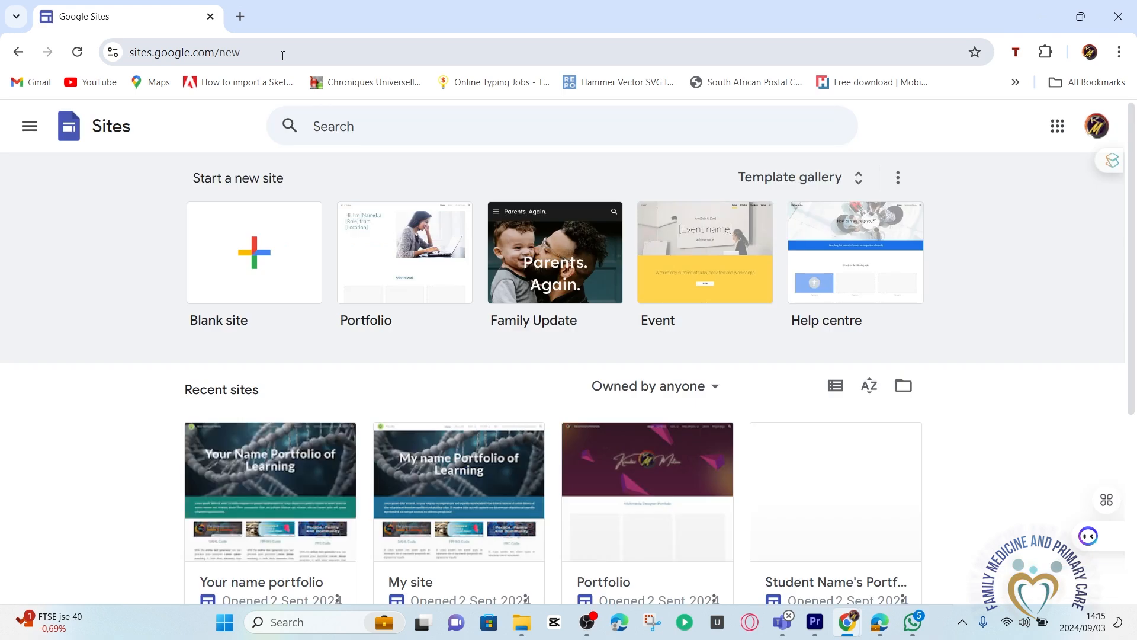
{"action": "left_click", "coordinate": [260, 253]}
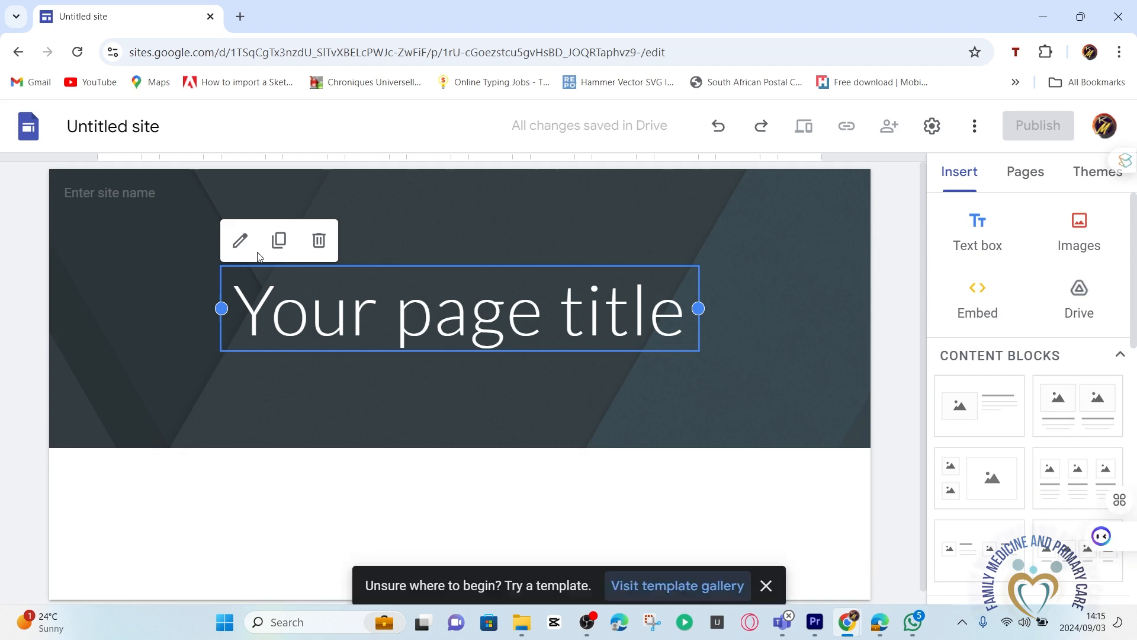
Rename the untitled site as "Studentname"
{"action": "left_click", "coordinate": [185, 131]}
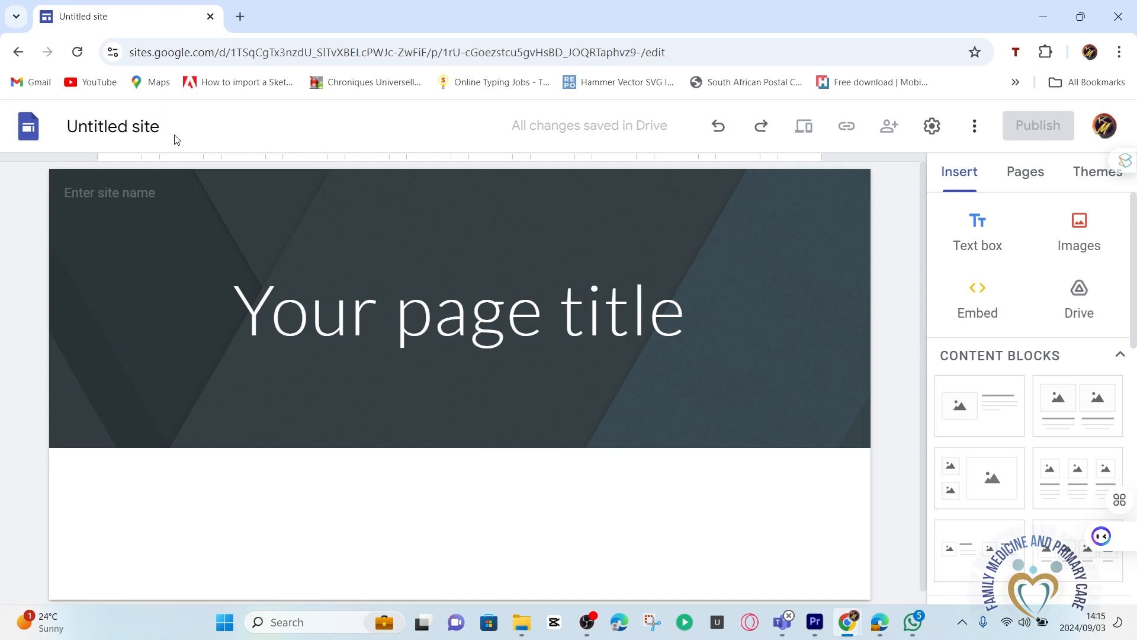
{"action": "left_click", "coordinate": [166, 129]}
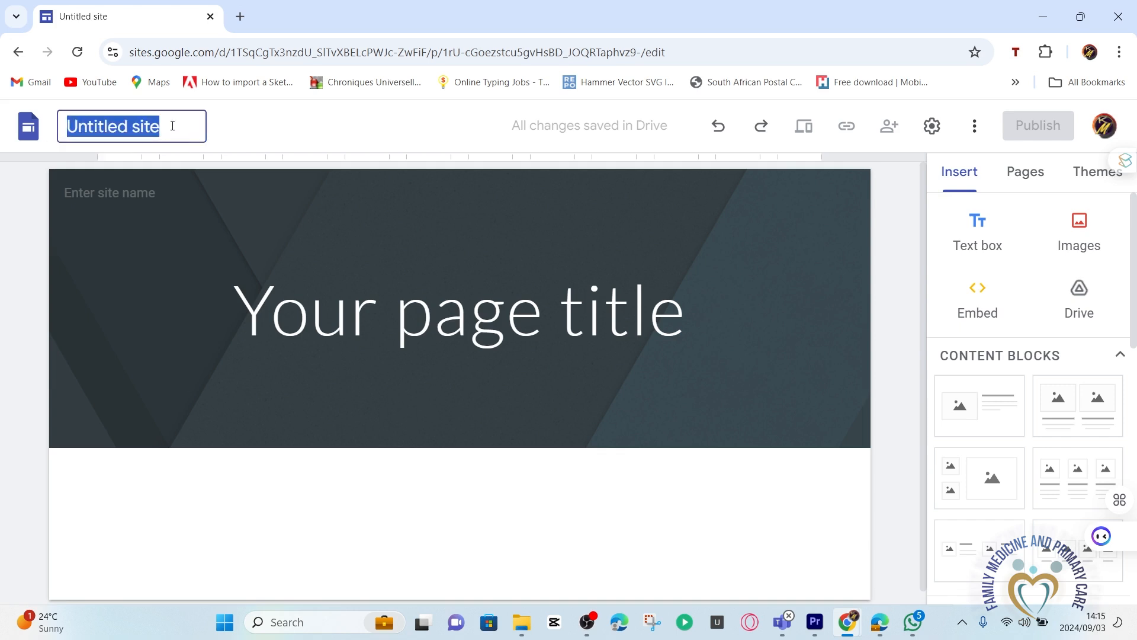
{"action": "type", "text": "Stu"}
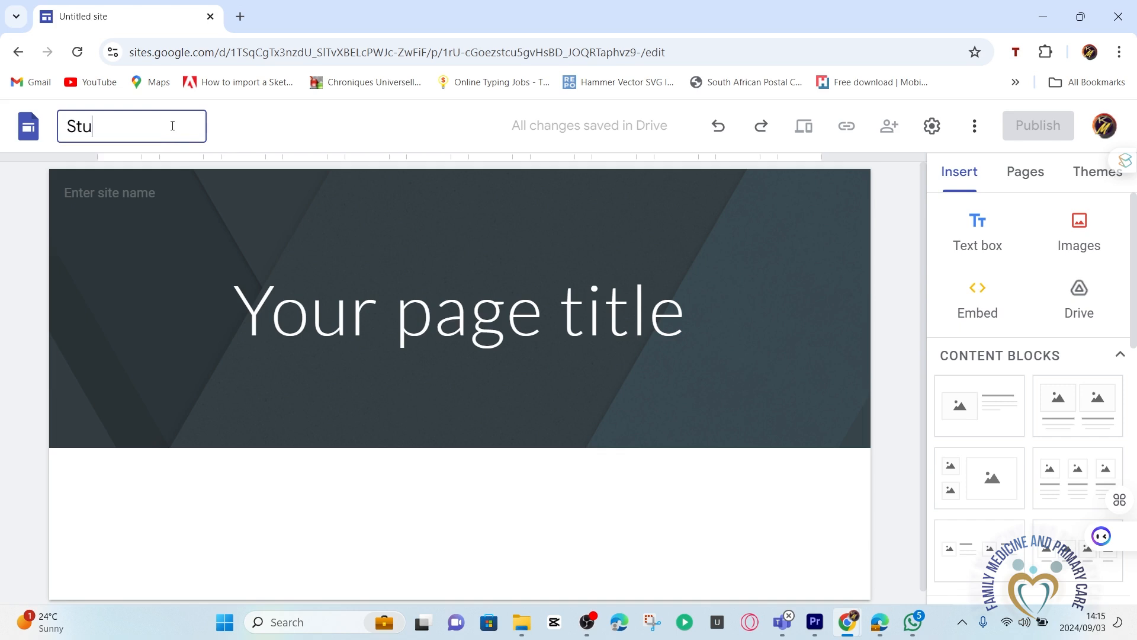
{"action": "type", "text": "dentname"}
{"action": "left_click", "coordinate": [270, 130]}
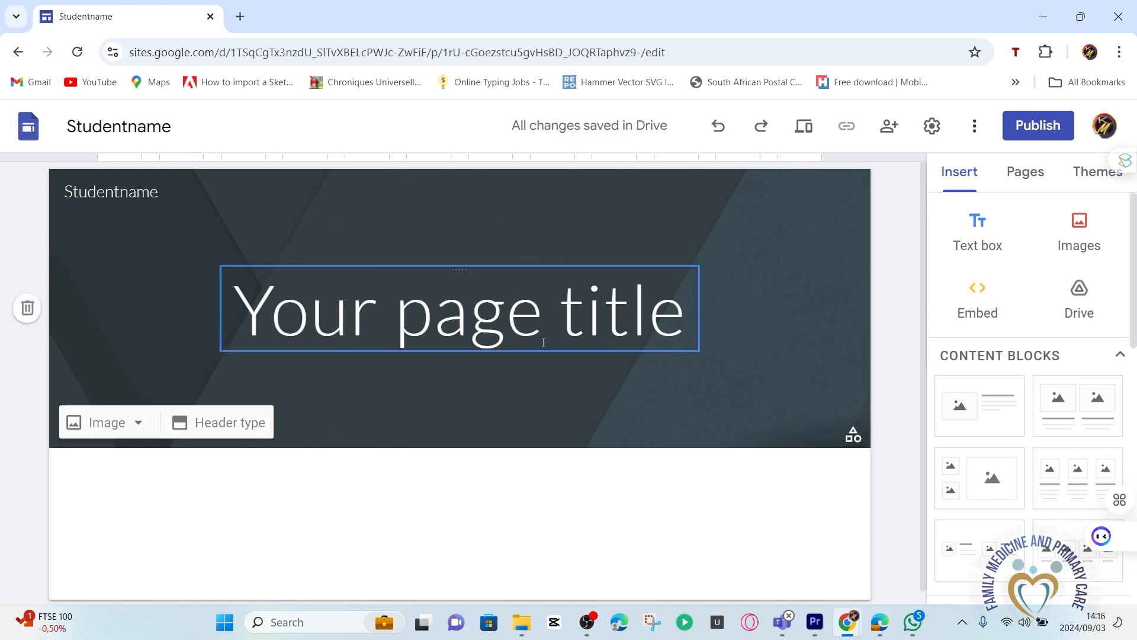
Replace the page title with "Your Name Portfolio of Learning" and widen its text box so the title fits on two lines
{"action": "left_click", "coordinate": [508, 314]}
{"action": "left_click_drag", "start_coordinate": [686, 320], "coordinate": [234, 336]}
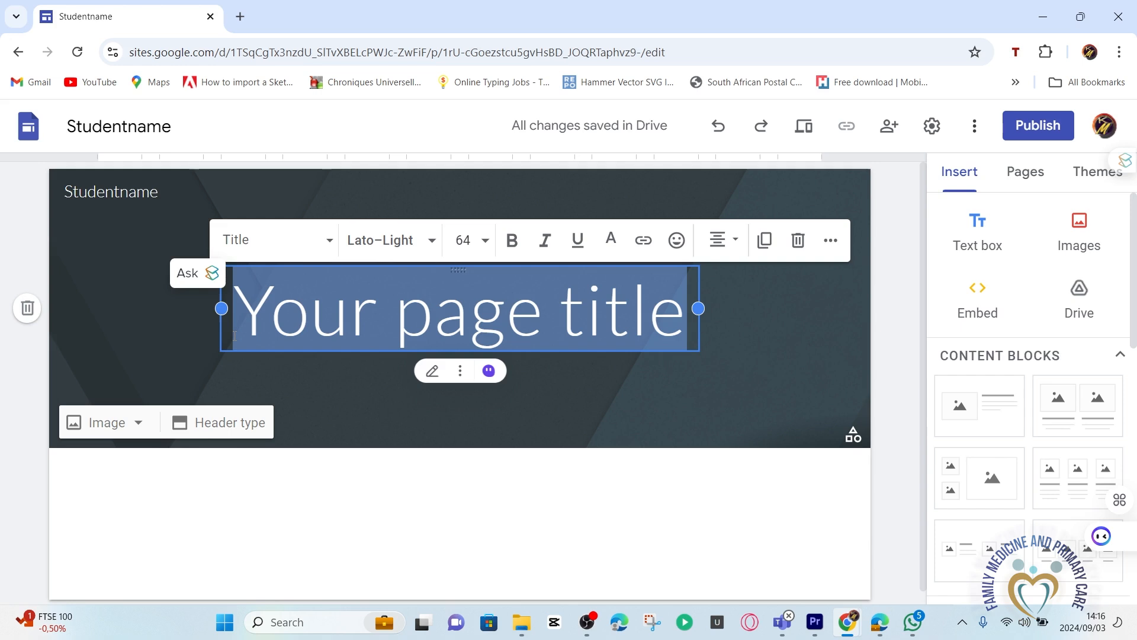
{"action": "type", "text": "Y"}
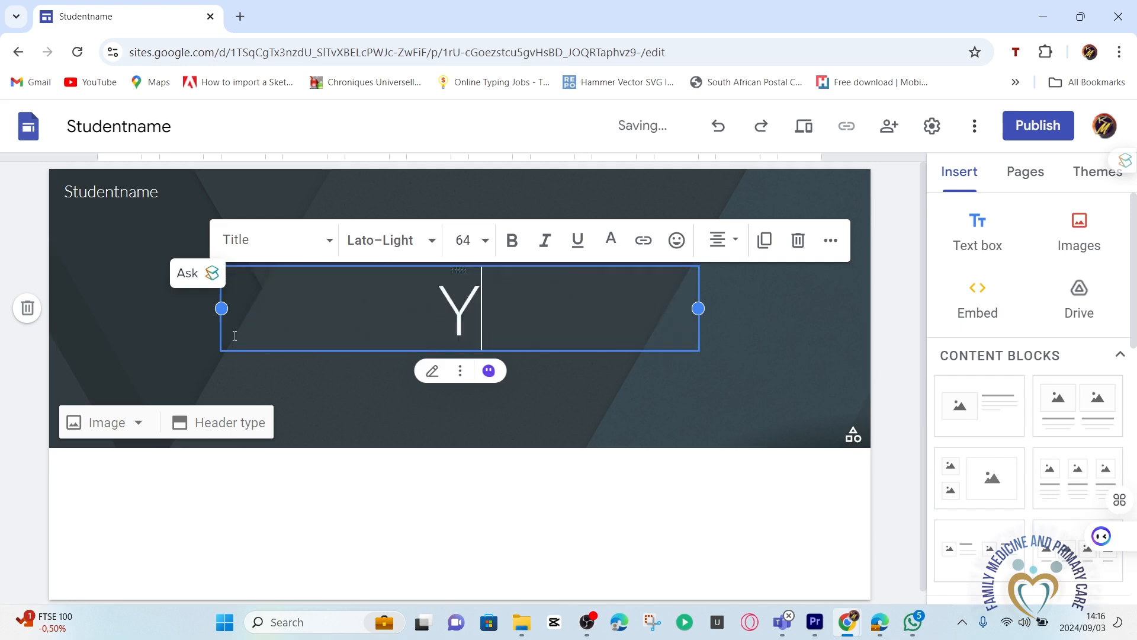
{"action": "type", "text": "our Name Portfolio of Learning"}
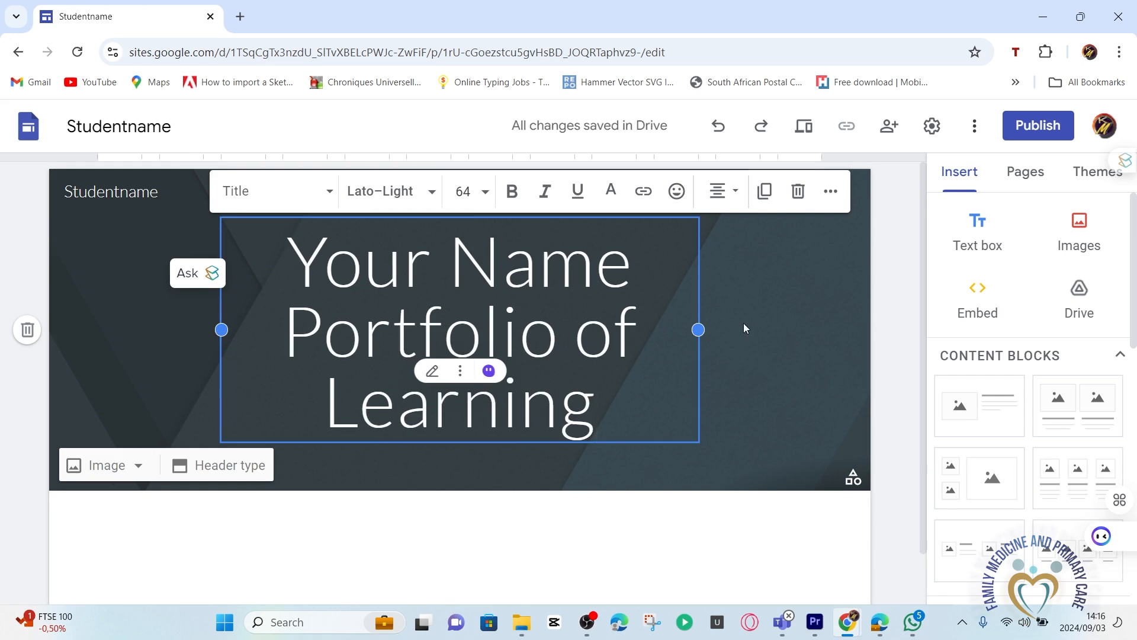
{"action": "left_click_drag", "start_coordinate": [698, 329], "coordinate": [821, 338]}
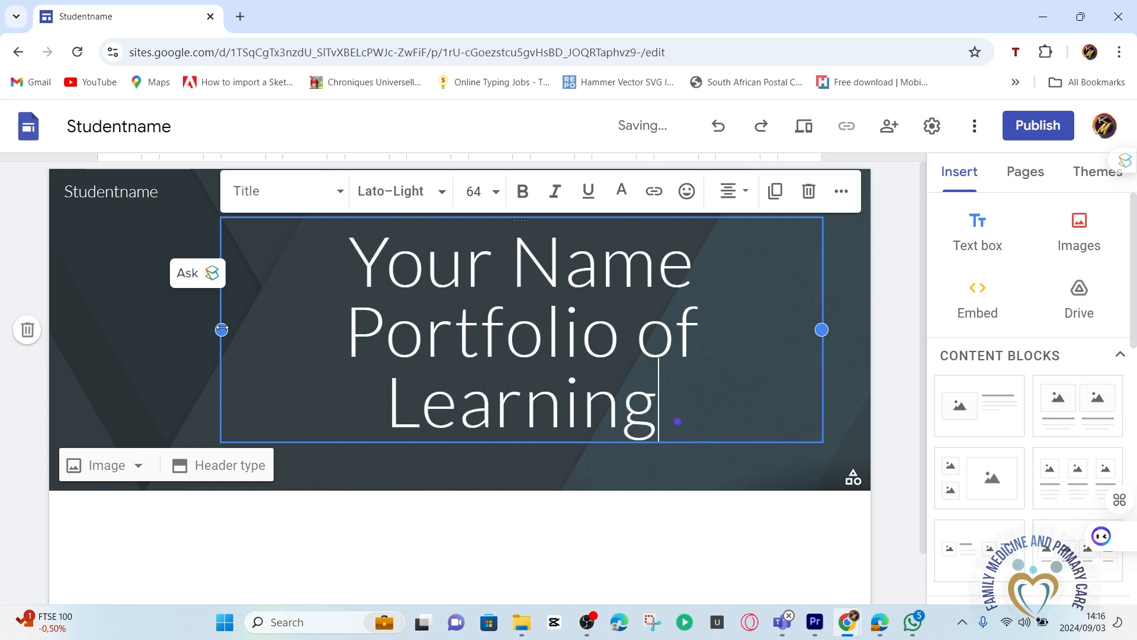
{"action": "left_click", "coordinate": [625, 508]}
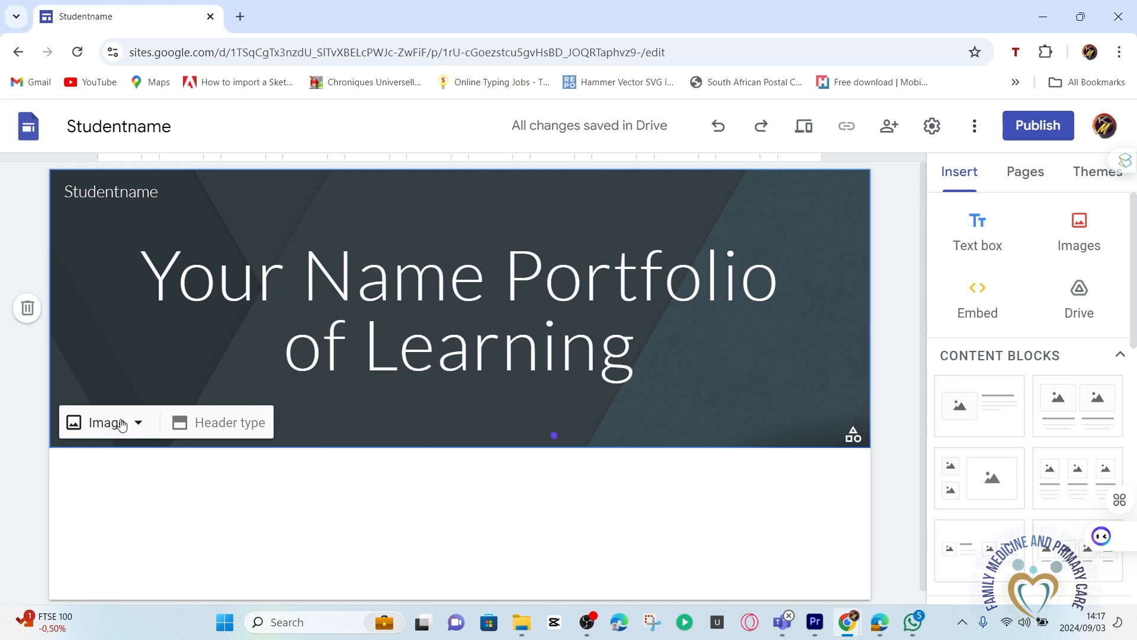
Change the home page's header type to Large banner
{"action": "left_click", "coordinate": [231, 435]}
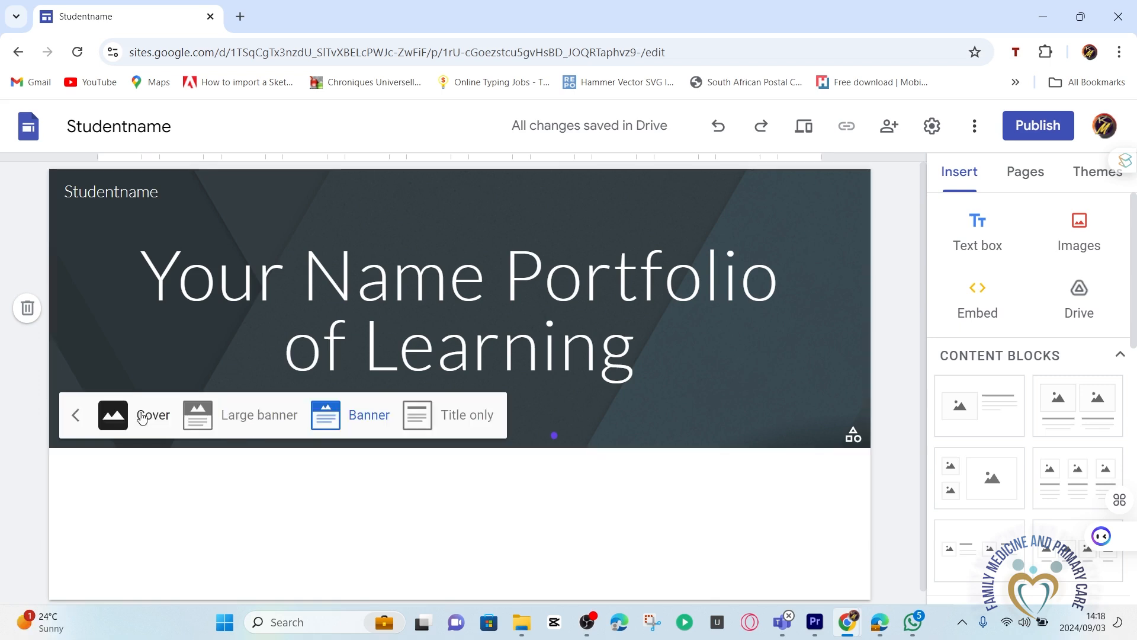
{"action": "left_click", "coordinate": [247, 421]}
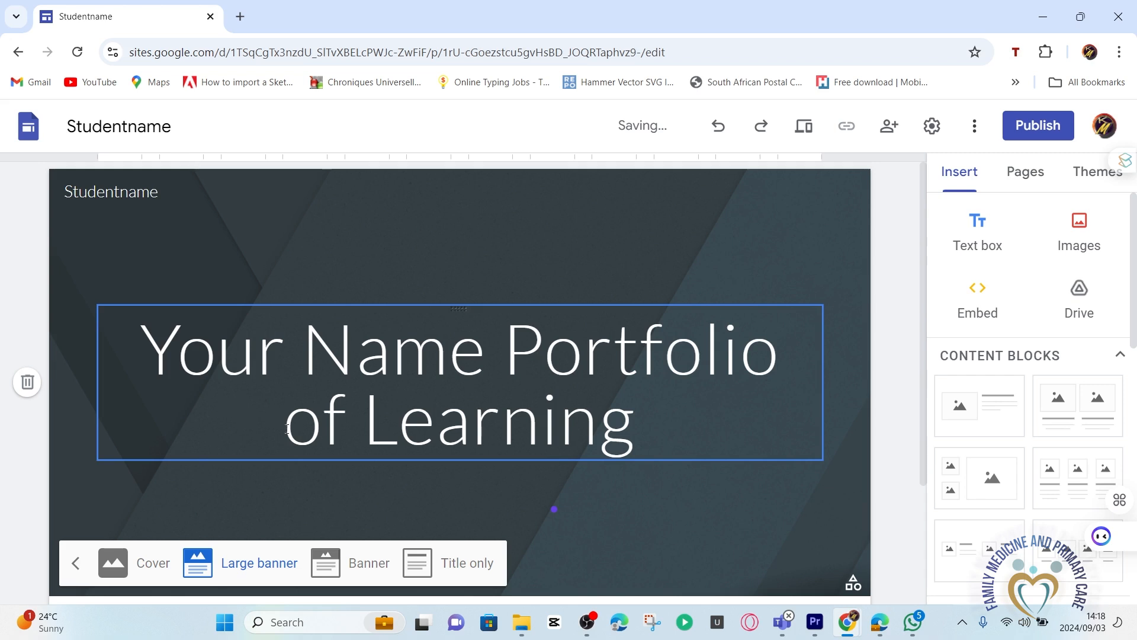
{"action": "scroll", "coordinate": [301, 507], "scroll_direction": "down", "scroll_amount": 3}
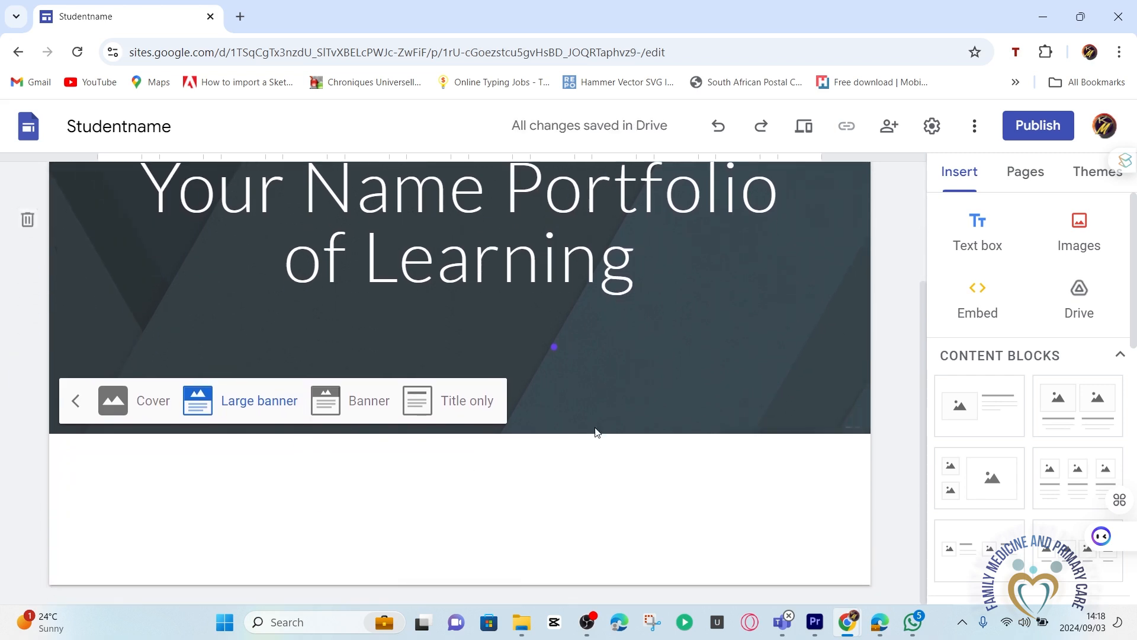
{"action": "left_click", "coordinate": [90, 296]}
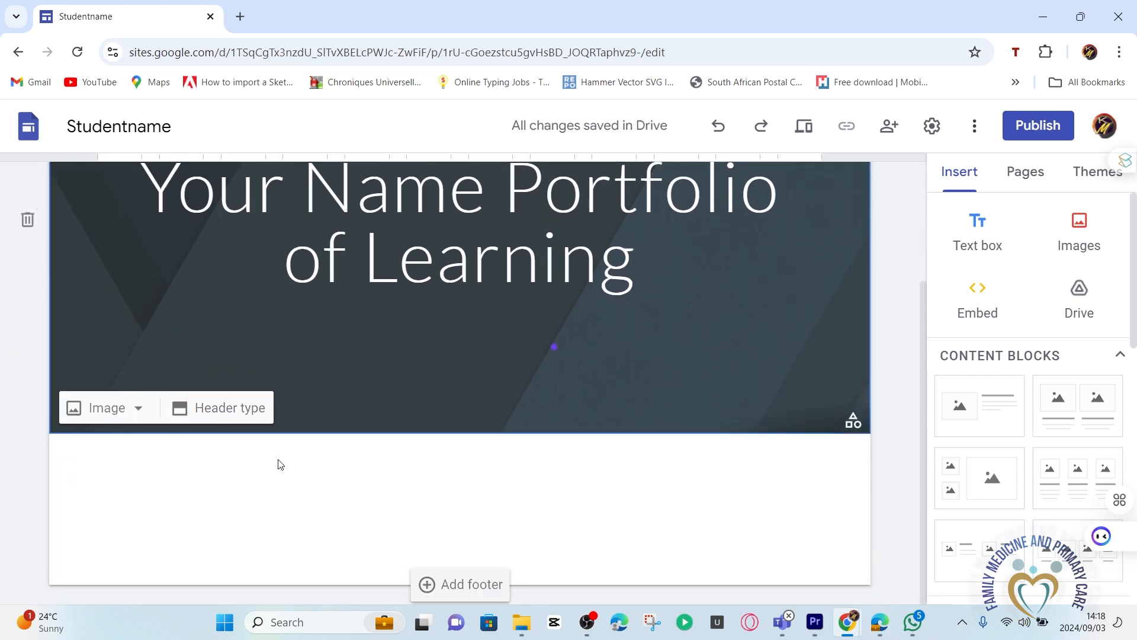
Upload header-bg.jpg from the Assets folder as the header's background image
{"action": "scroll", "coordinate": [279, 462], "scroll_direction": "up", "scroll_amount": 2}
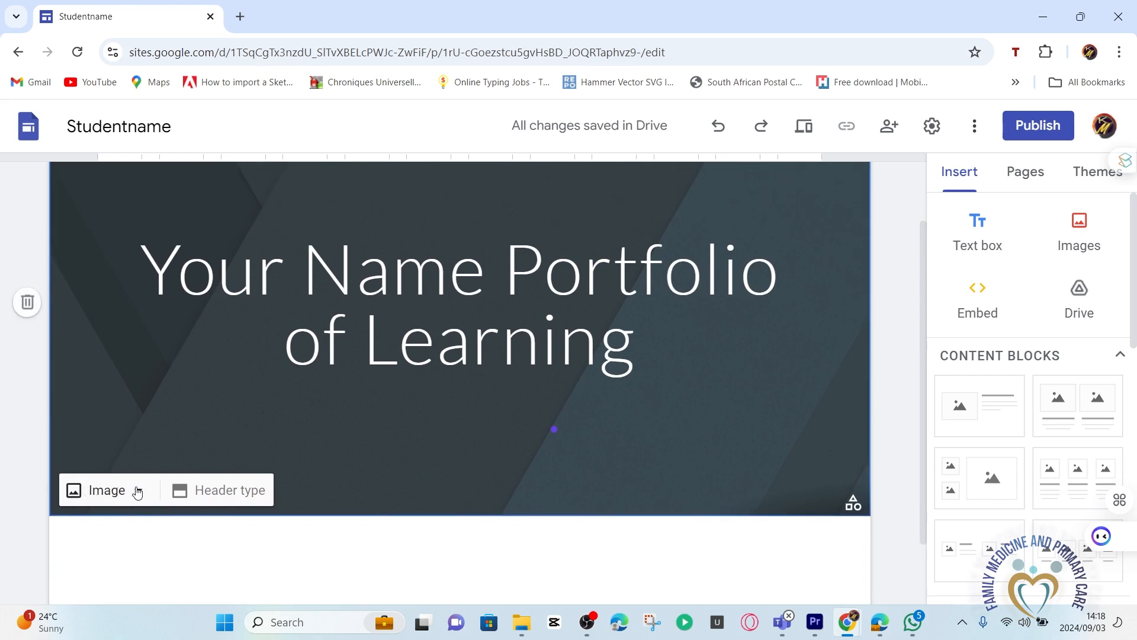
{"action": "left_click", "coordinate": [133, 493]}
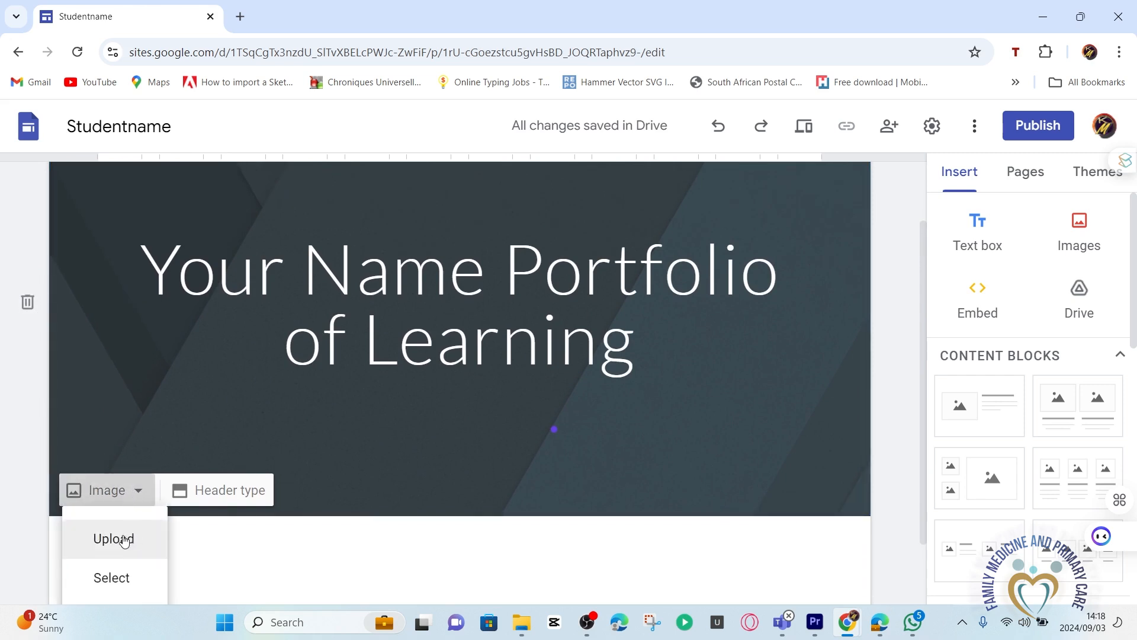
{"action": "left_click", "coordinate": [121, 537]}
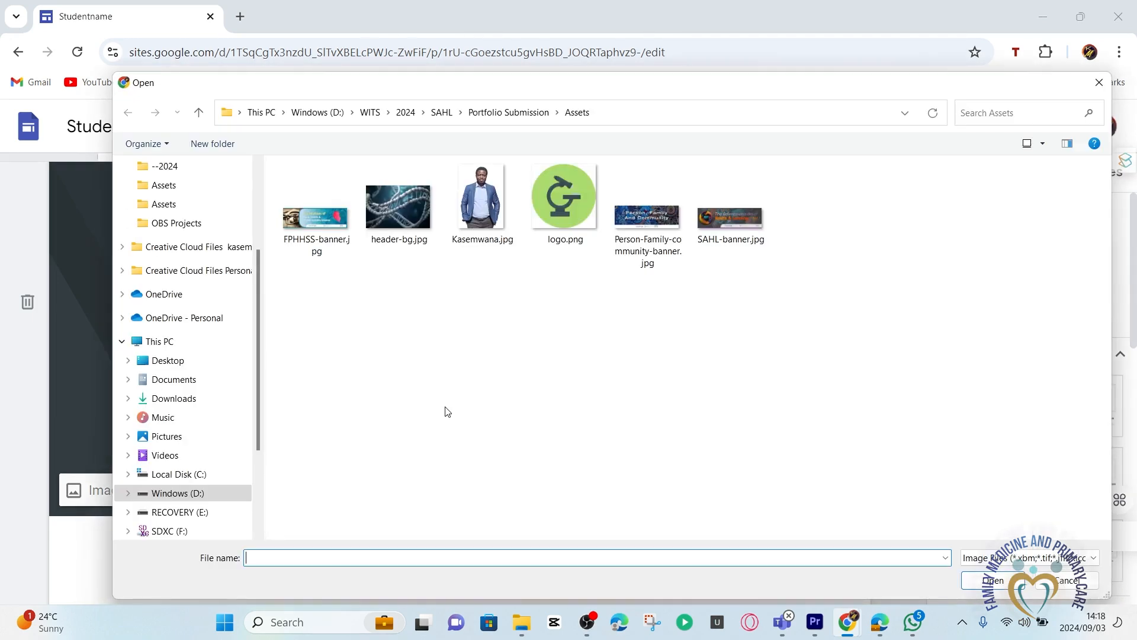
{"action": "mouse_move", "coordinate": [677, 82]}
{"action": "left_mouse_down"}
{"action": "mouse_move", "coordinate": [658, 108]}
{"action": "mouse_move", "coordinate": [686, 112]}
{"action": "mouse_move", "coordinate": [676, 80]}
{"action": "left_mouse_up"}
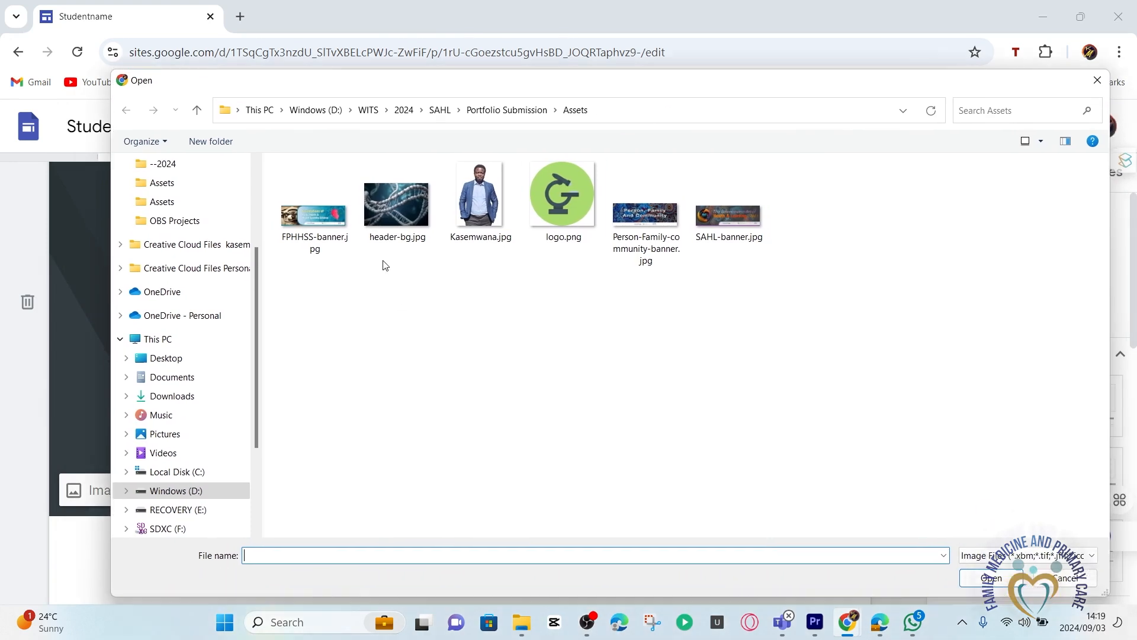
{"action": "left_click", "coordinate": [394, 206]}
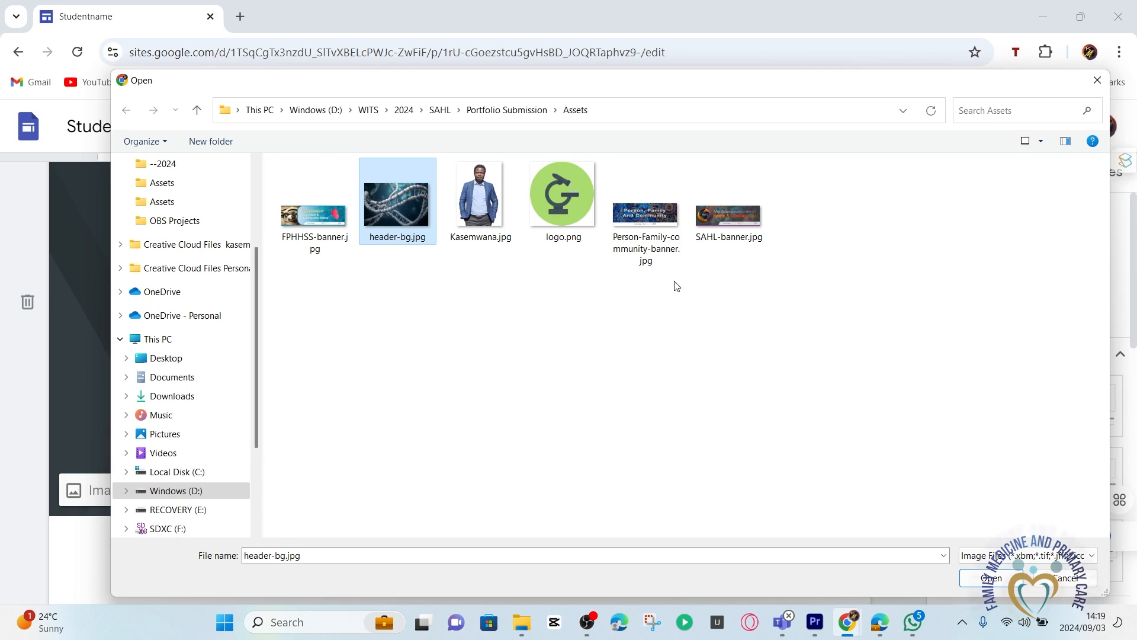
{"action": "left_click", "coordinate": [999, 582]}
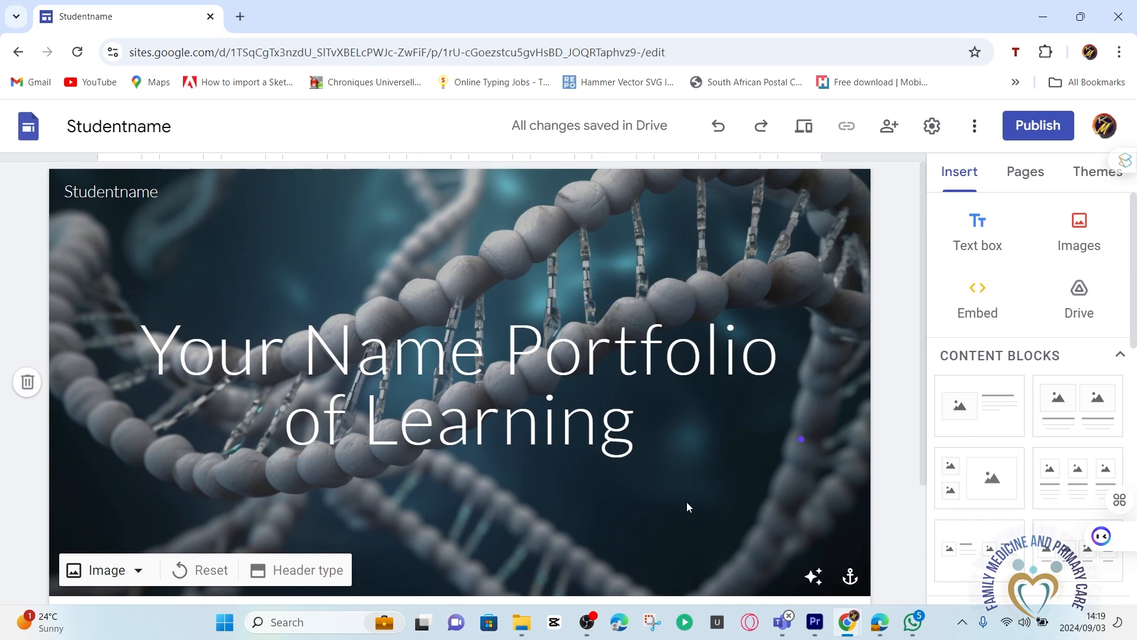
Make the whole header title "Your Name Portfolio of Learning" bold
{"action": "left_click", "coordinate": [564, 307]}
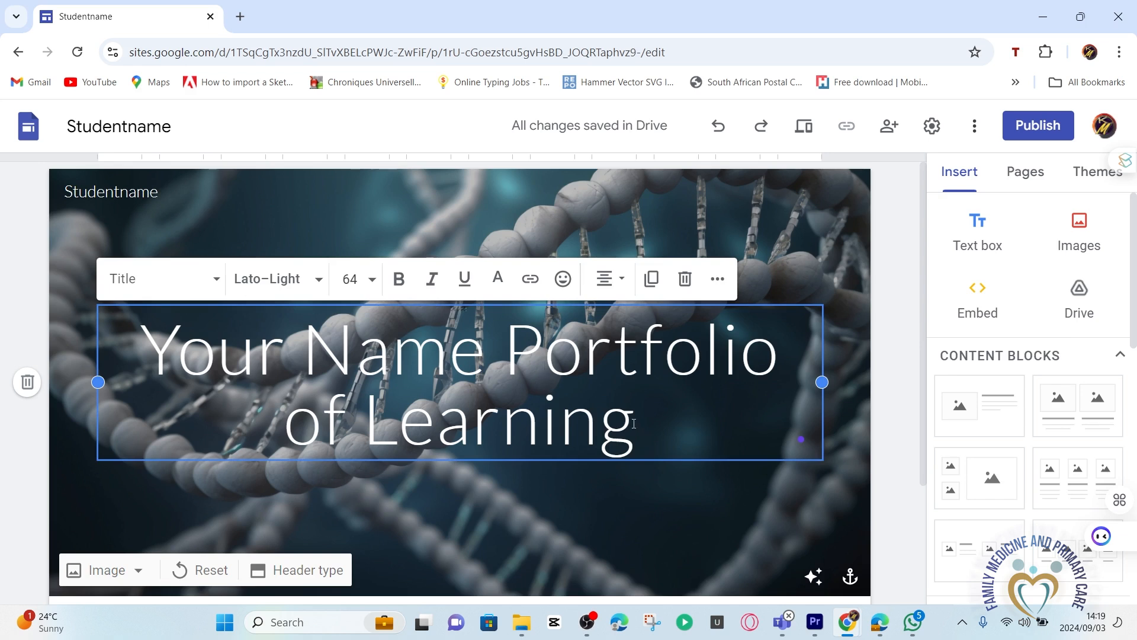
{"action": "left_click_drag", "start_coordinate": [633, 423], "coordinate": [140, 341]}
{"action": "left_click", "coordinate": [397, 279]}
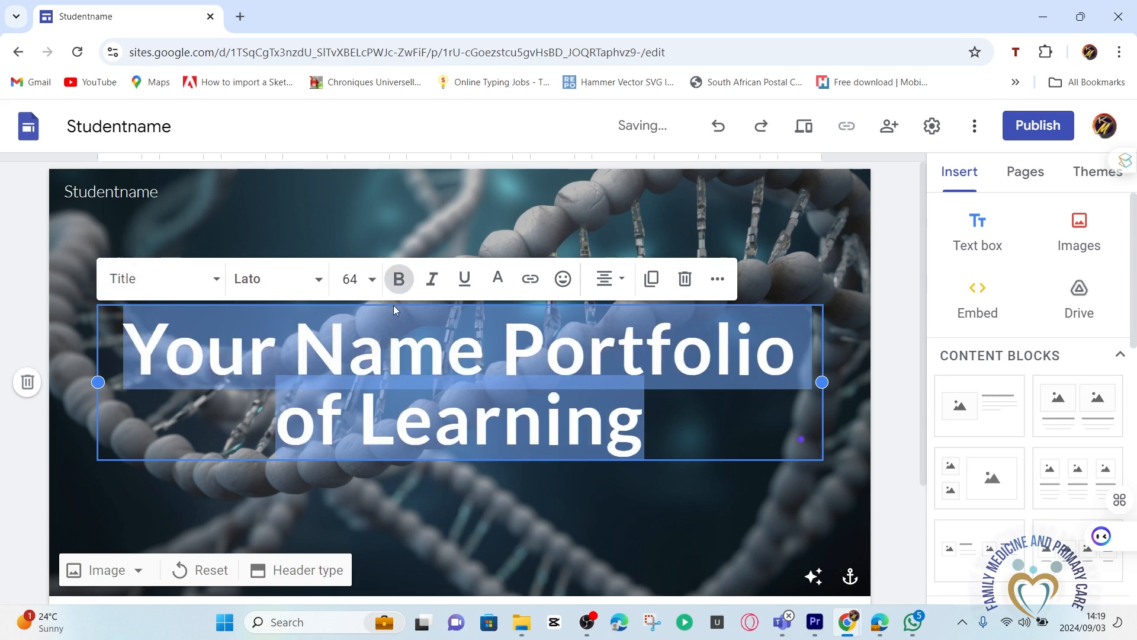
{"action": "left_click", "coordinate": [625, 547]}
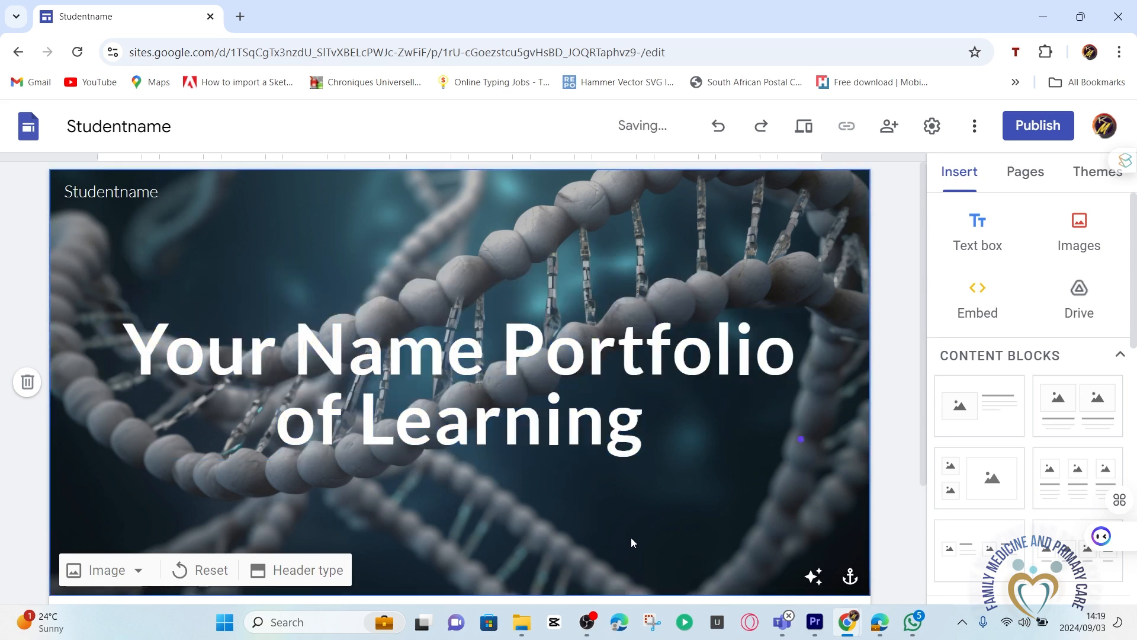
{"action": "left_click", "coordinate": [627, 423]}
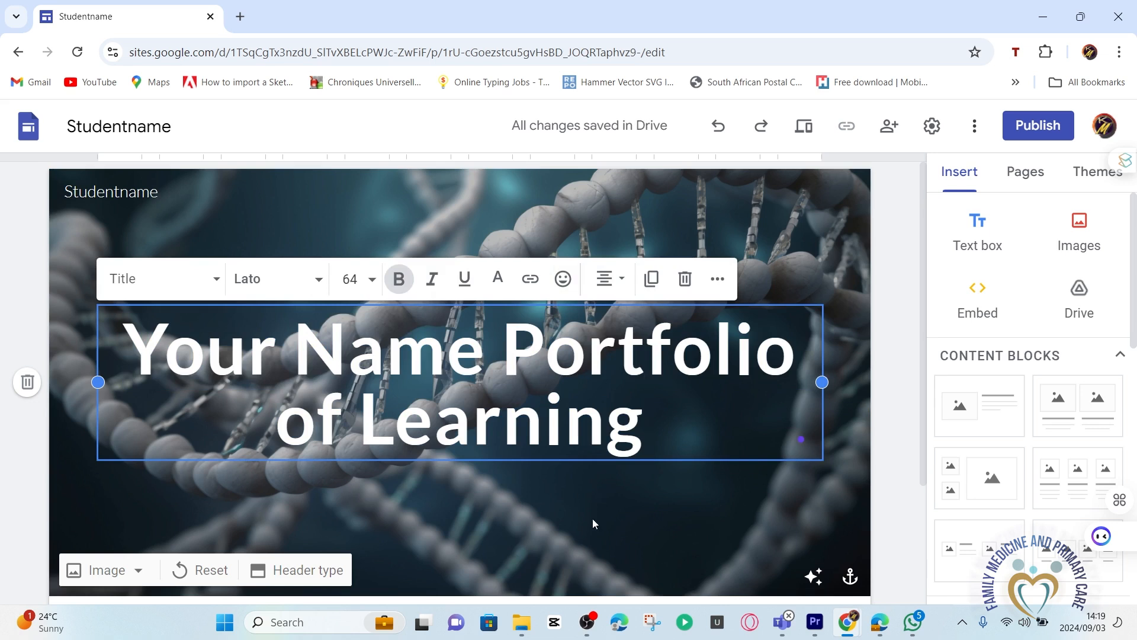
{"action": "left_click", "coordinate": [898, 299]}
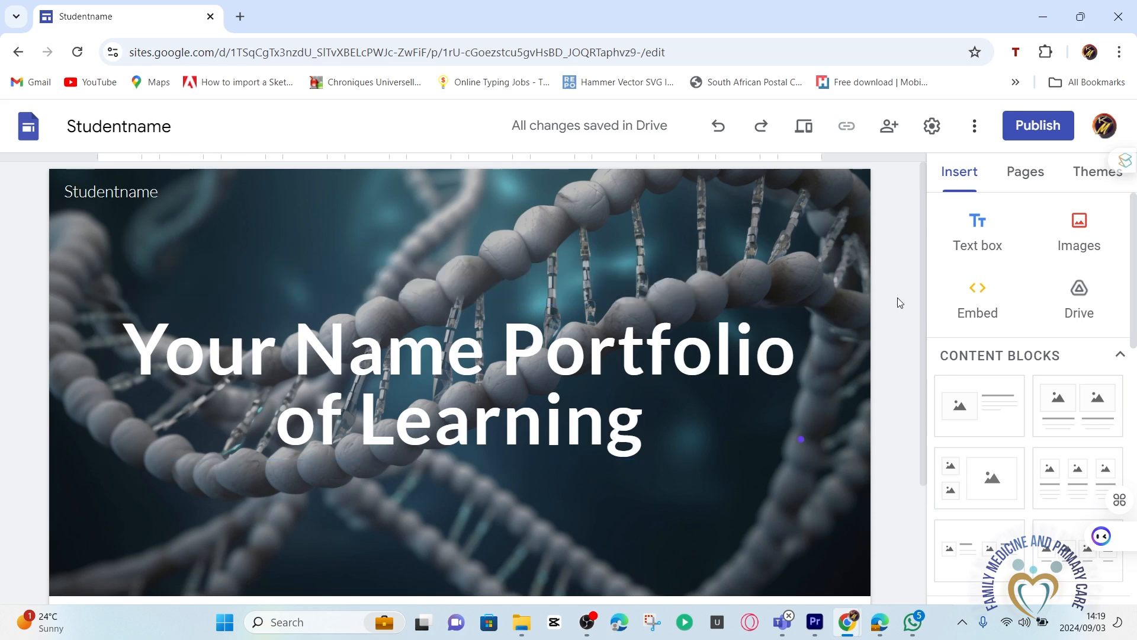
{"action": "scroll", "coordinate": [901, 284], "scroll_direction": "down", "scroll_amount": 1}
{"action": "scroll", "coordinate": [904, 263], "scroll_direction": "up", "scroll_amount": 1}
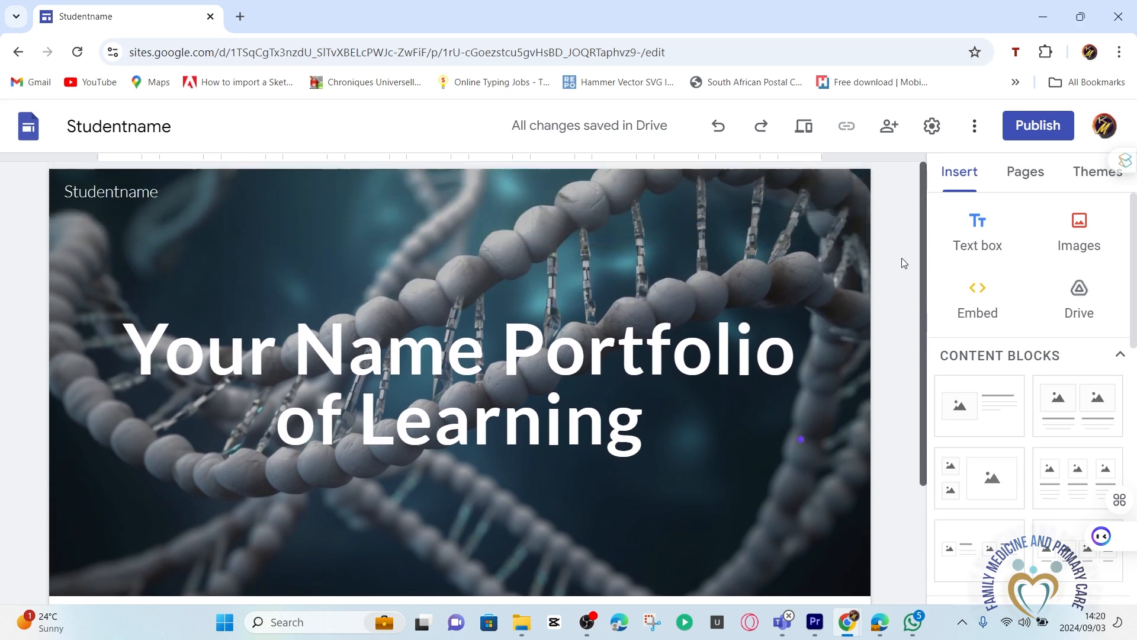
{"action": "scroll", "coordinate": [891, 297], "scroll_direction": "down", "scroll_amount": 1}
{"action": "scroll", "coordinate": [897, 290], "scroll_direction": "up", "scroll_amount": 1}
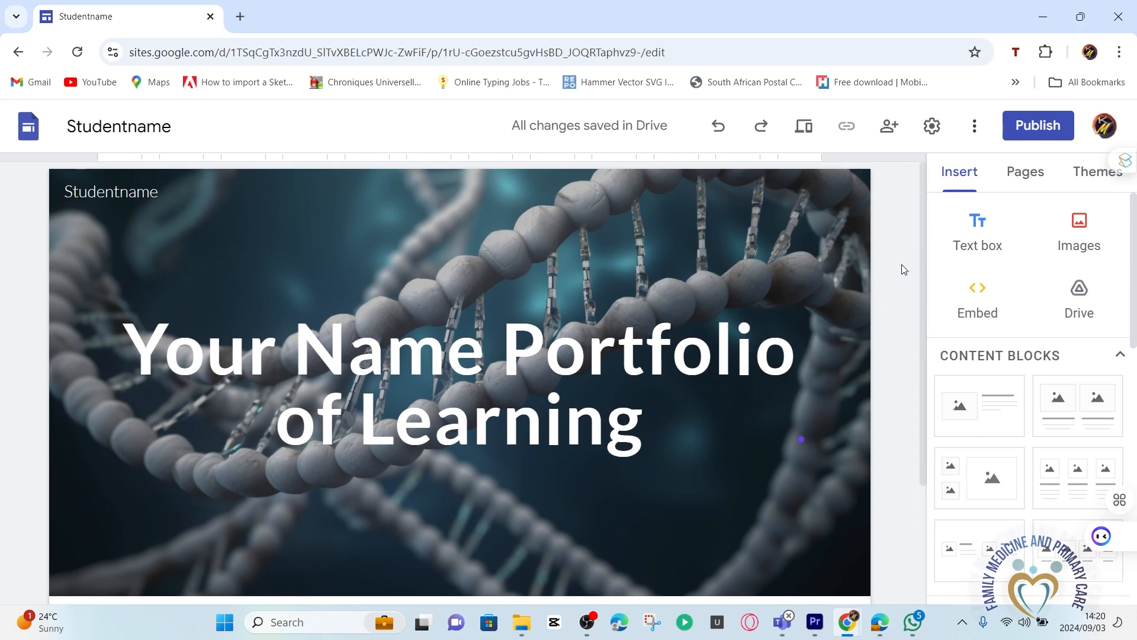
{"action": "left_click", "coordinate": [1022, 174]}
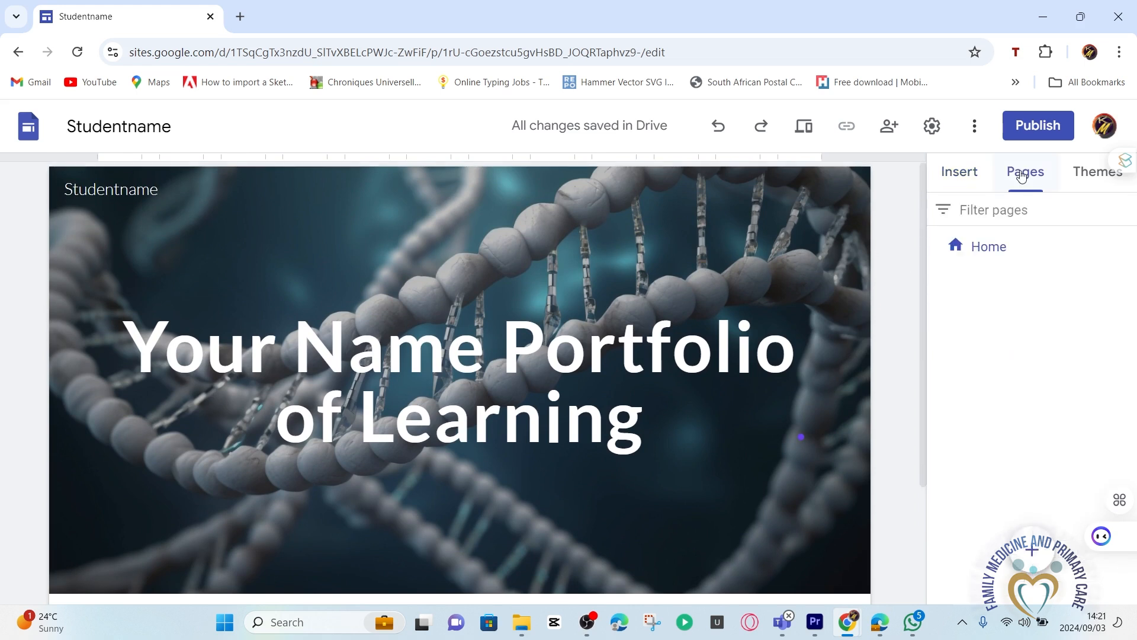
{"action": "left_click", "coordinate": [1092, 181]}
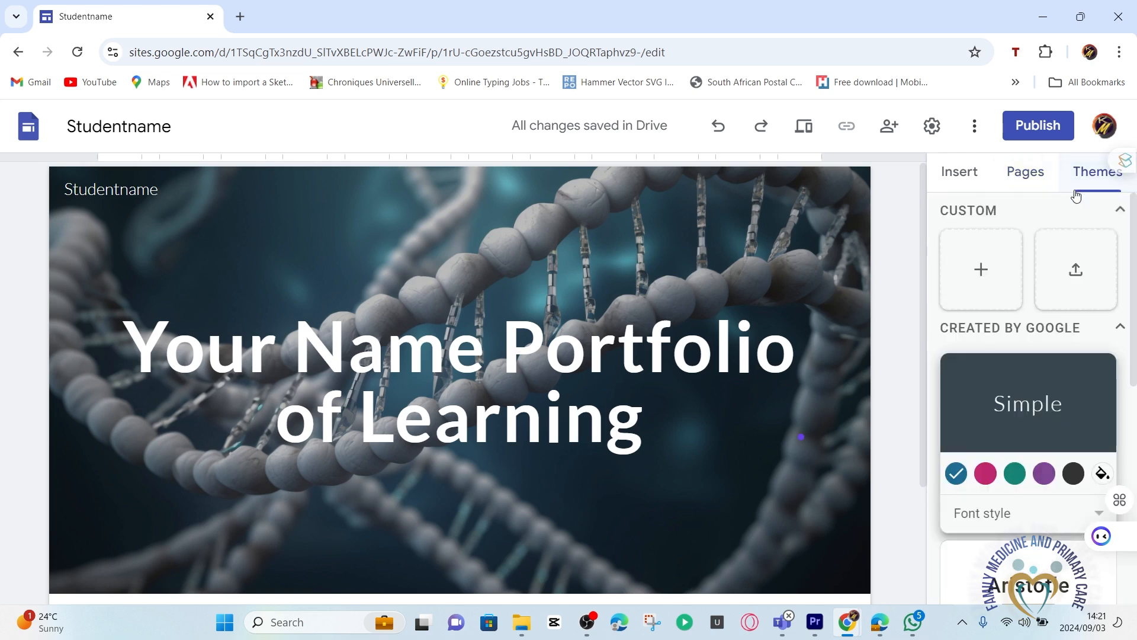
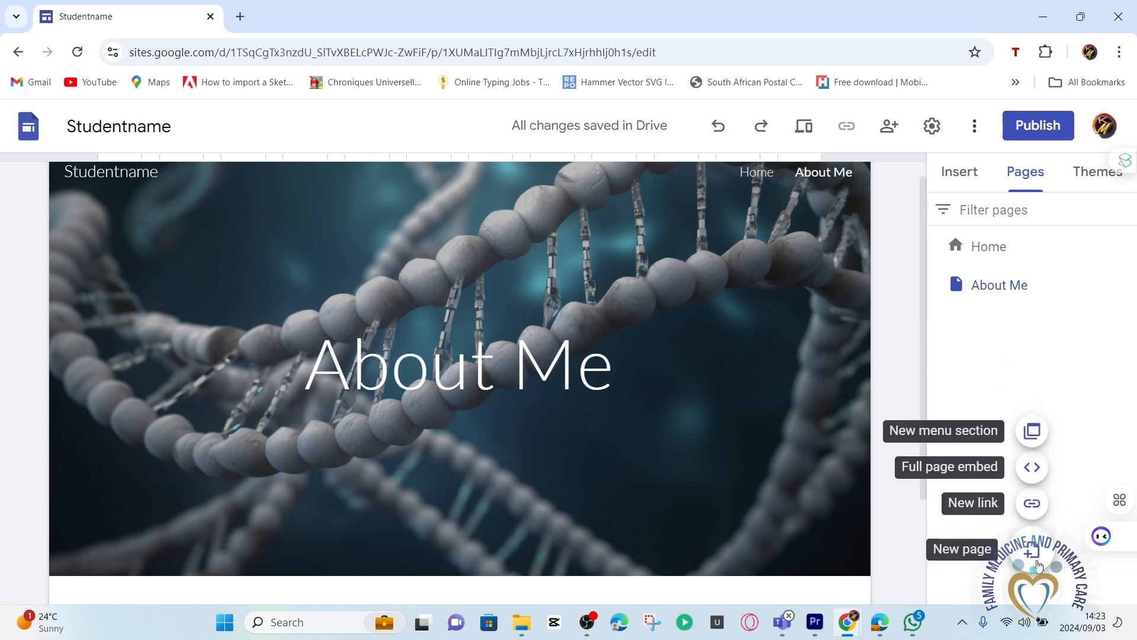
Add a new page named "SAHL" to the site
{"action": "left_click", "coordinate": [1033, 548]}
{"action": "type", "text": "SAHL"}
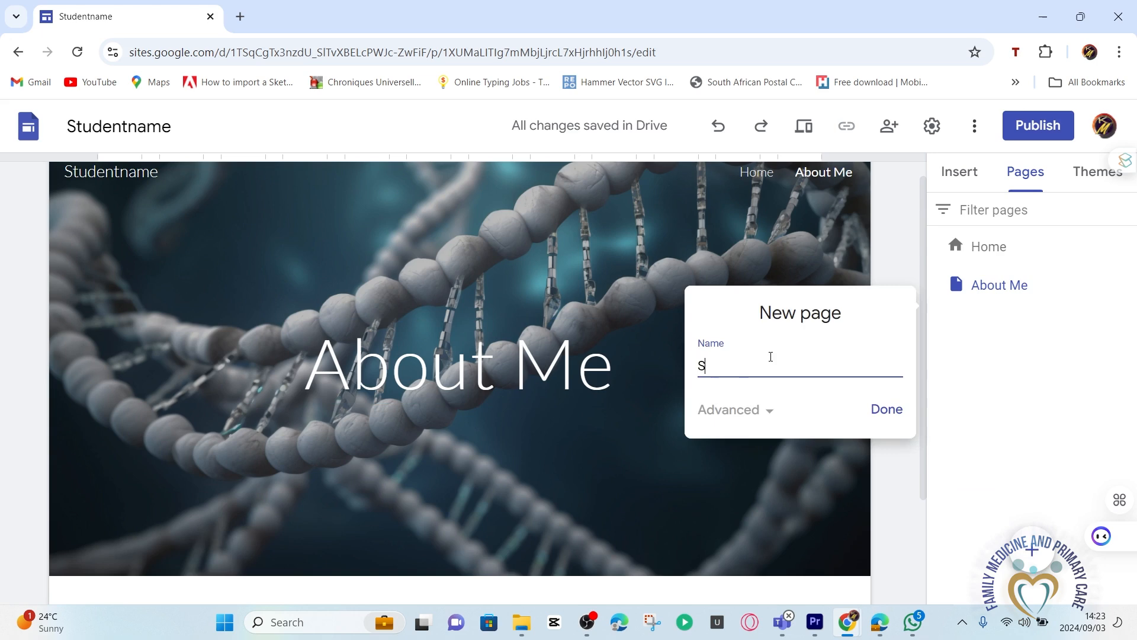
{"action": "left_click", "coordinate": [884, 408]}
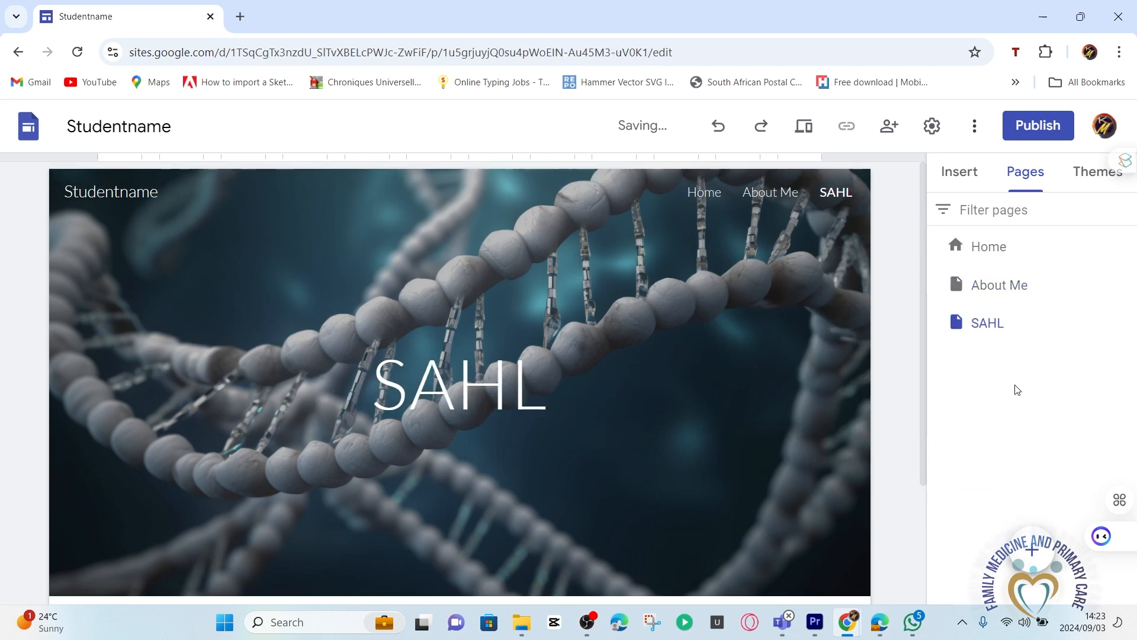
Add two new top-level pages to the site, named "FPHHS" and "PFC"
{"action": "left_click", "coordinate": [1032, 548]}
{"action": "type", "text": "FPHHS"}
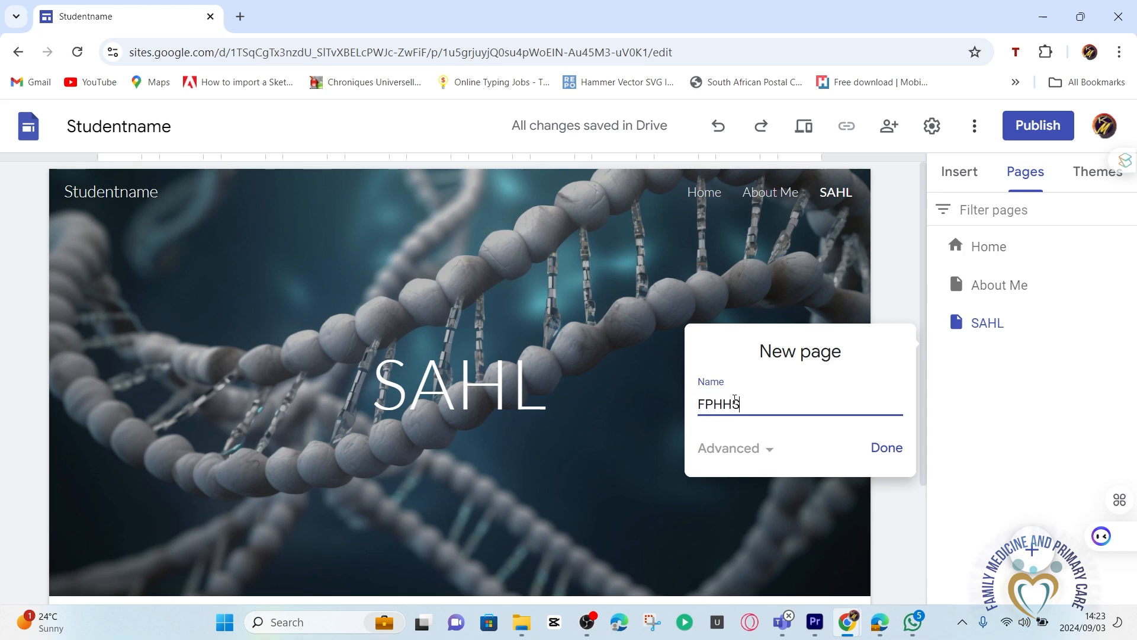
{"action": "left_click", "coordinate": [888, 447]}
{"action": "left_click", "coordinate": [1032, 549]}
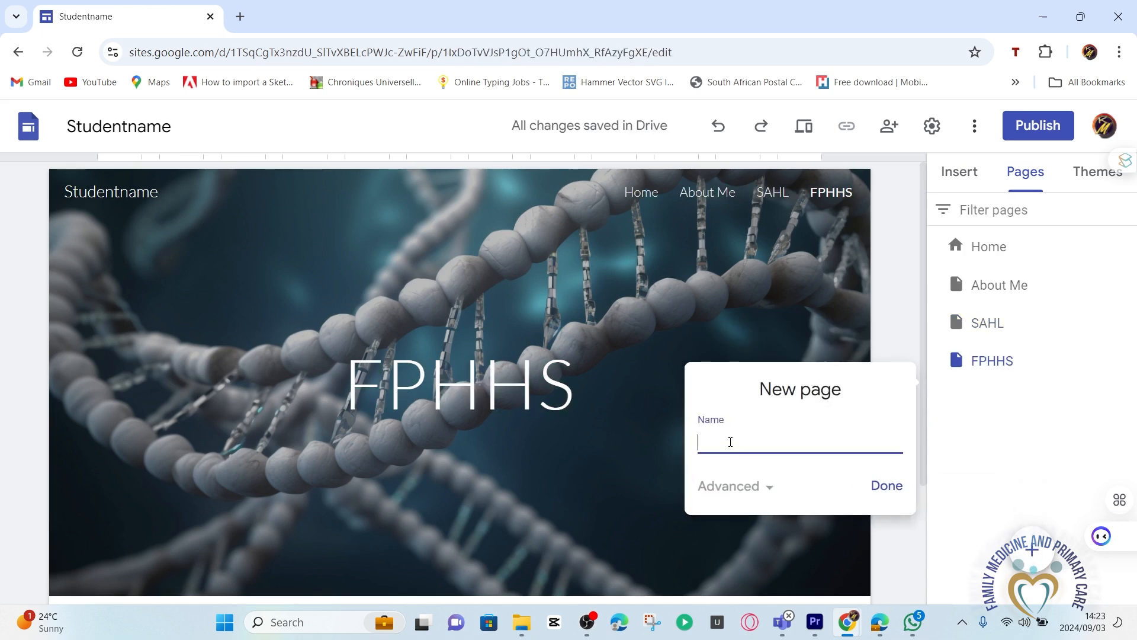
{"action": "type", "text": "PFC"}
{"action": "left_click", "coordinate": [887, 482]}
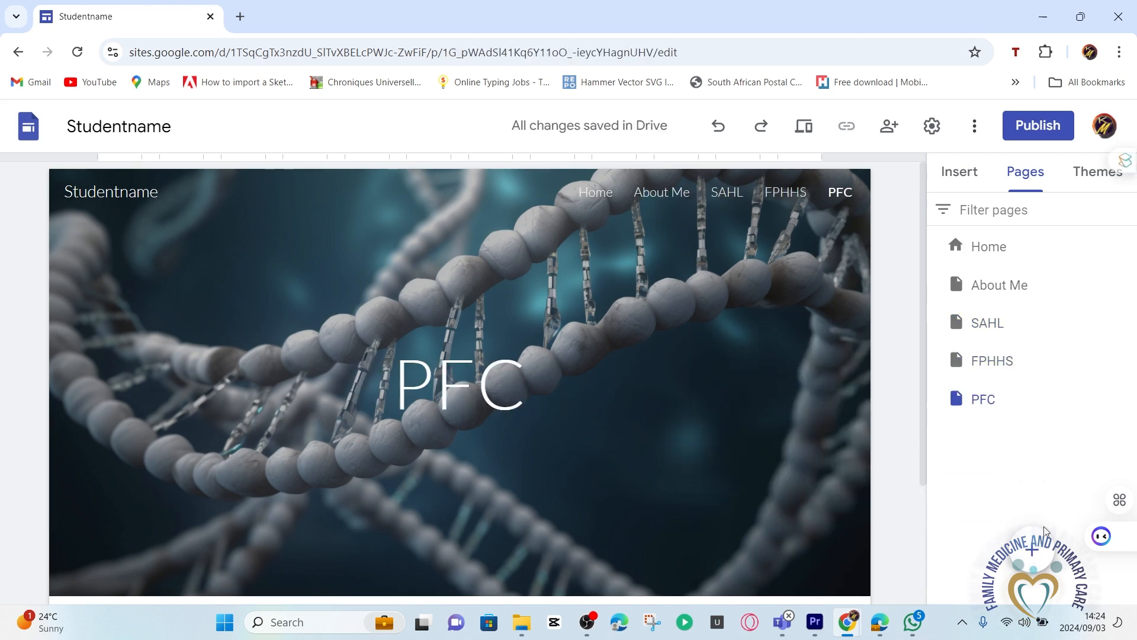
Add a new top-level page named "Continuous Personal Development" to the site
{"action": "left_click", "coordinate": [1032, 550]}
{"action": "type", "text": "CONTUO"}
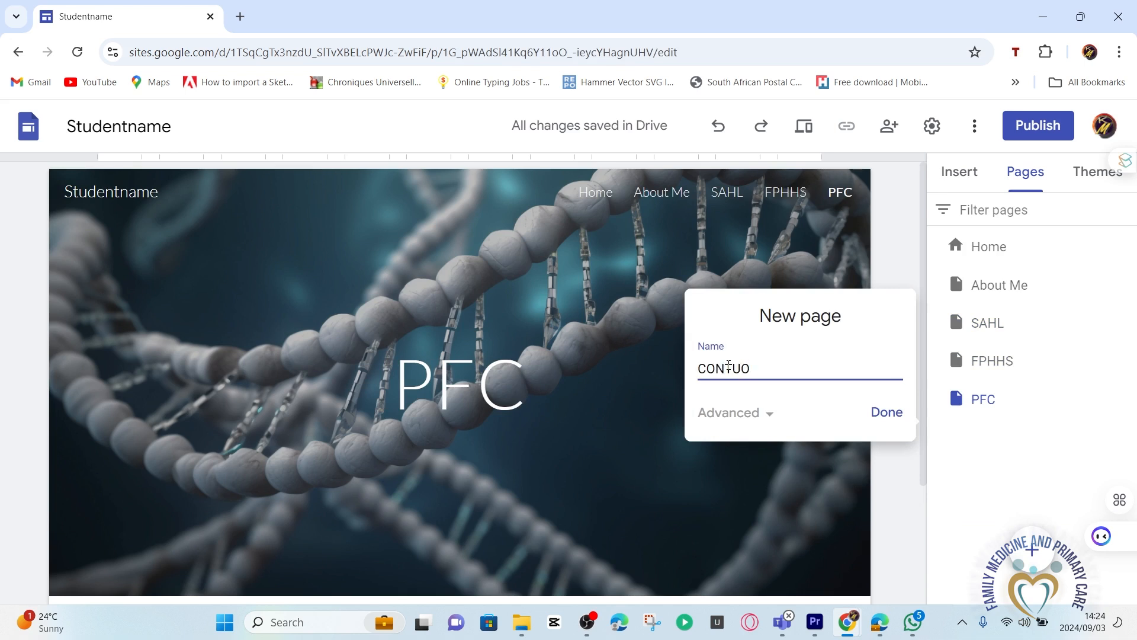
{"action": "key", "text": "BackSpace"}
{"action": "key", "text": "BackSpace"}
{"action": "key", "text": "BackSpace"}
{"action": "key", "text": "BackSpace"}
{"action": "key", "text": "BackSpace"}
{"action": "key", "text": "BackSpace"}
{"action": "type", "text": "Continuous Personal De"}
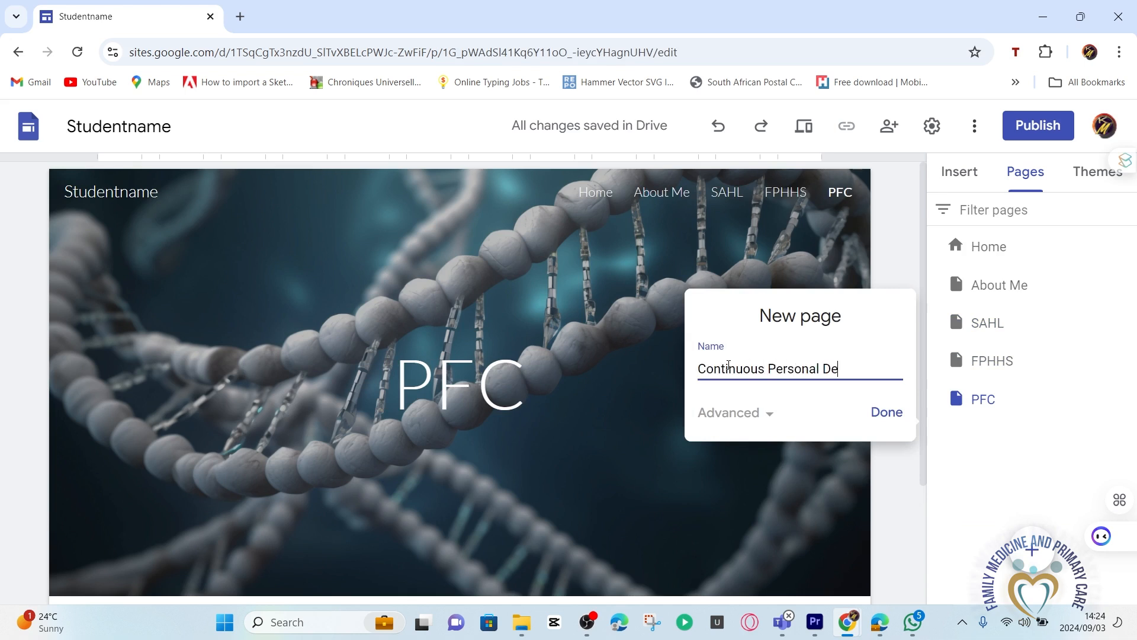
{"action": "type", "text": "velopment"}
{"action": "left_click", "coordinate": [887, 414]}
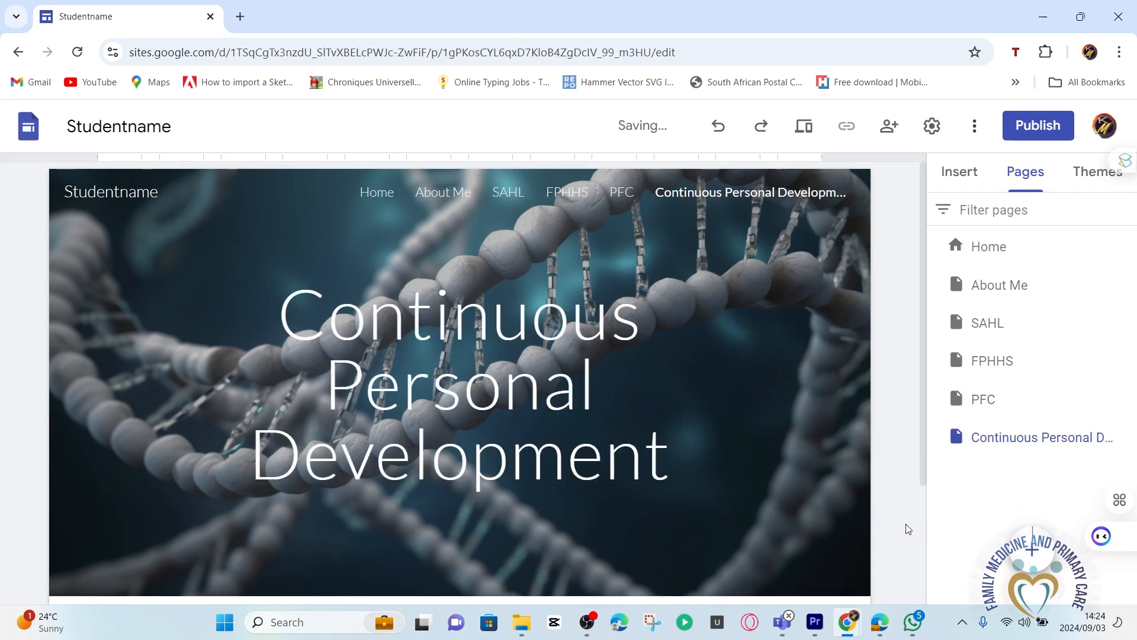
Widen the title box in the Continuous Personal Development page's header on both sides and make the whole title bold
{"action": "left_click", "coordinate": [697, 382]}
{"action": "left_click_drag", "start_coordinate": [698, 382], "coordinate": [822, 409]}
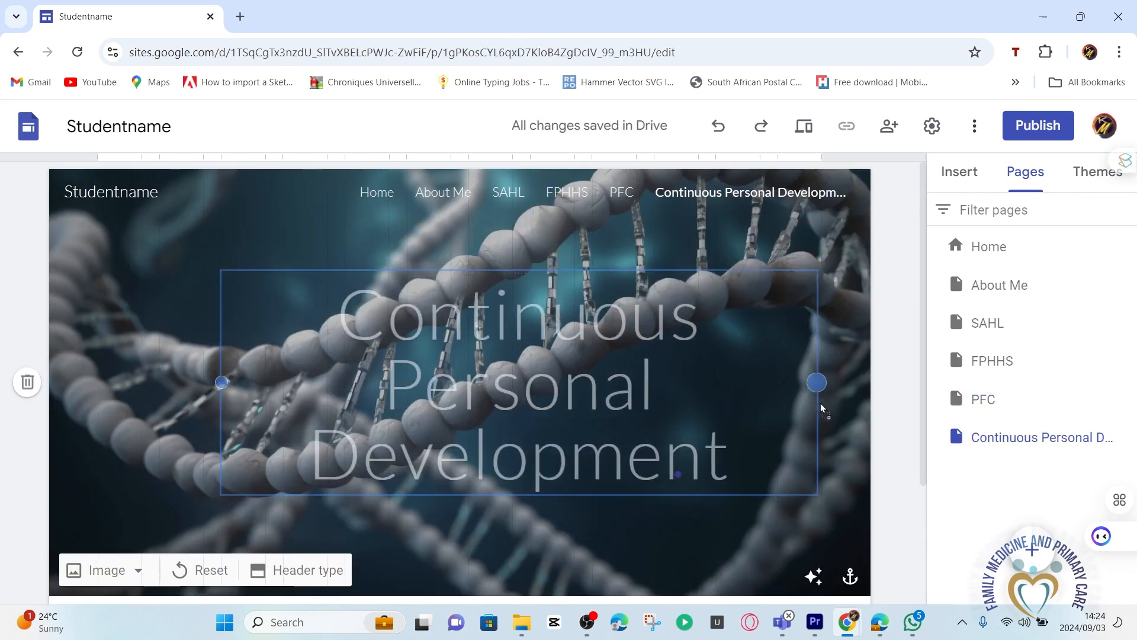
{"action": "left_click_drag", "start_coordinate": [221, 382], "coordinate": [99, 382]}
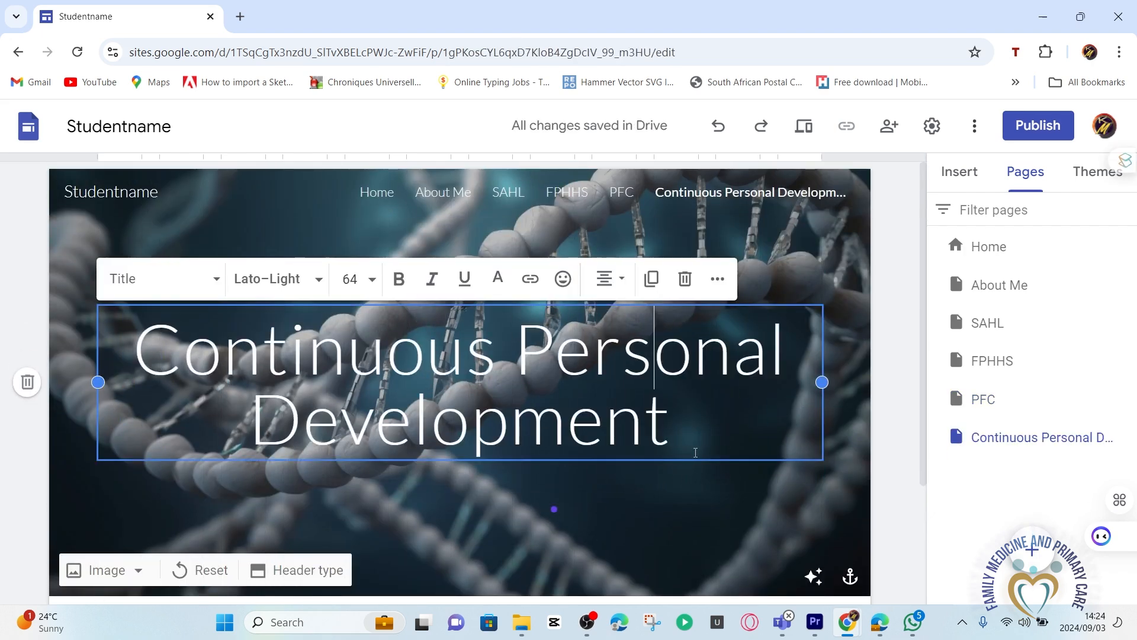
{"action": "left_click_drag", "start_coordinate": [695, 452], "coordinate": [129, 353]}
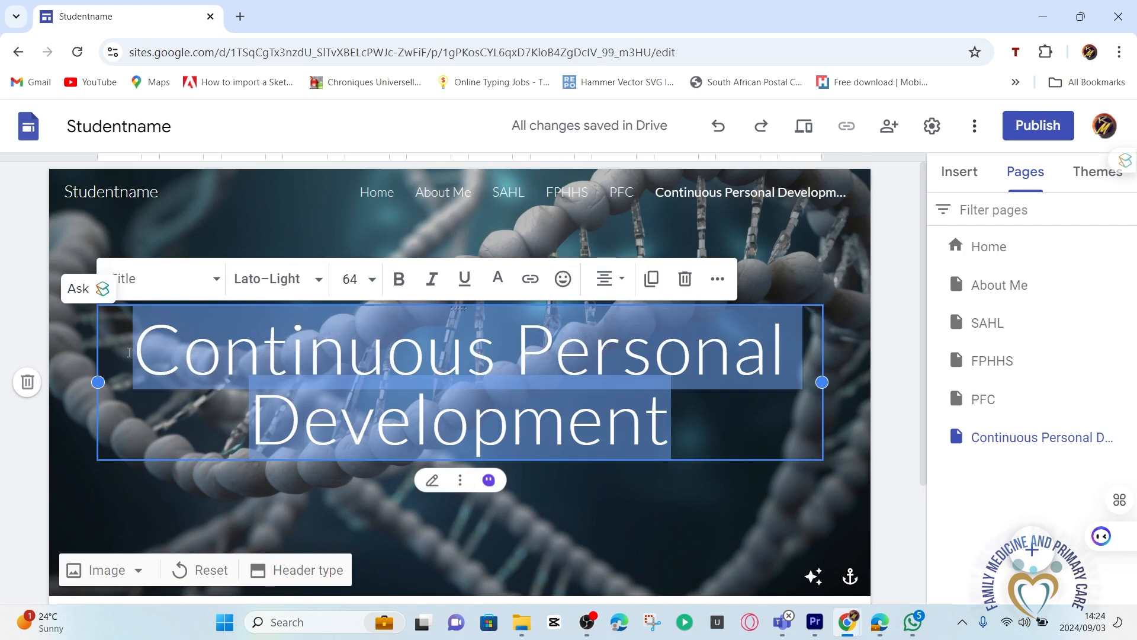
{"action": "left_click", "coordinate": [398, 278]}
Make the header titles on the PFC and FPHHS pages bold
{"action": "left_click", "coordinate": [985, 402]}
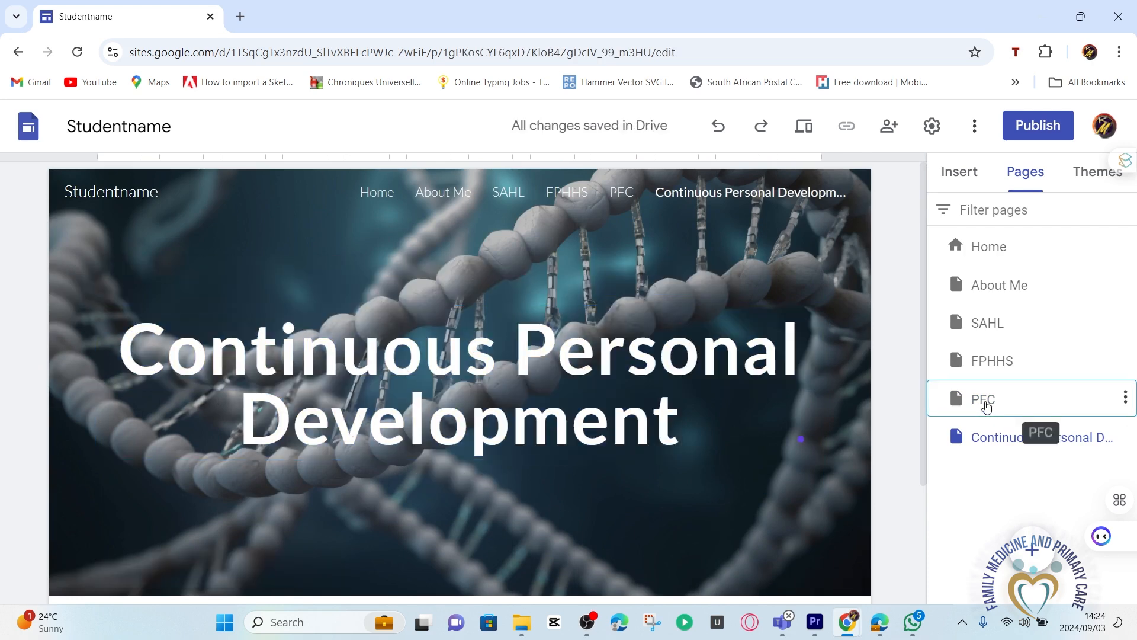
{"action": "left_click_drag", "start_coordinate": [530, 386], "coordinate": [393, 385]}
{"action": "left_click", "coordinate": [514, 316]}
{"action": "left_click", "coordinate": [992, 363]}
{"action": "left_click_drag", "start_coordinate": [577, 388], "coordinate": [346, 385]}
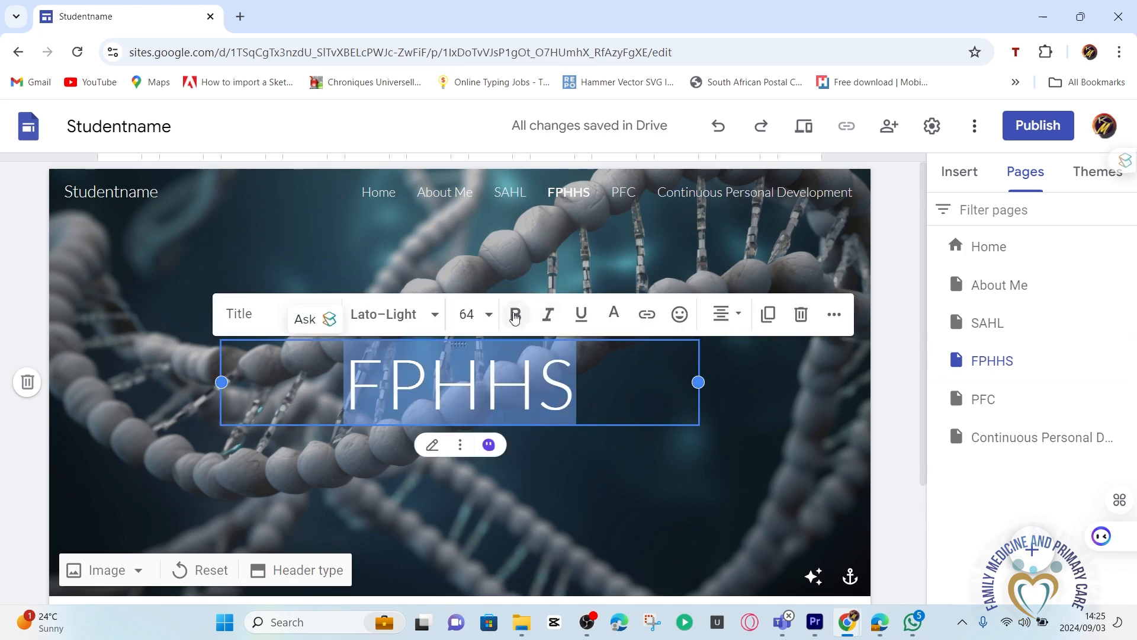
Make the header titles on the SAHL and About Me pages bold
{"action": "left_click", "coordinate": [987, 323]}
{"action": "left_click_drag", "start_coordinate": [545, 386], "coordinate": [367, 386]}
{"action": "left_click", "coordinate": [999, 284]}
{"action": "left_click_drag", "start_coordinate": [615, 388], "coordinate": [305, 384]}
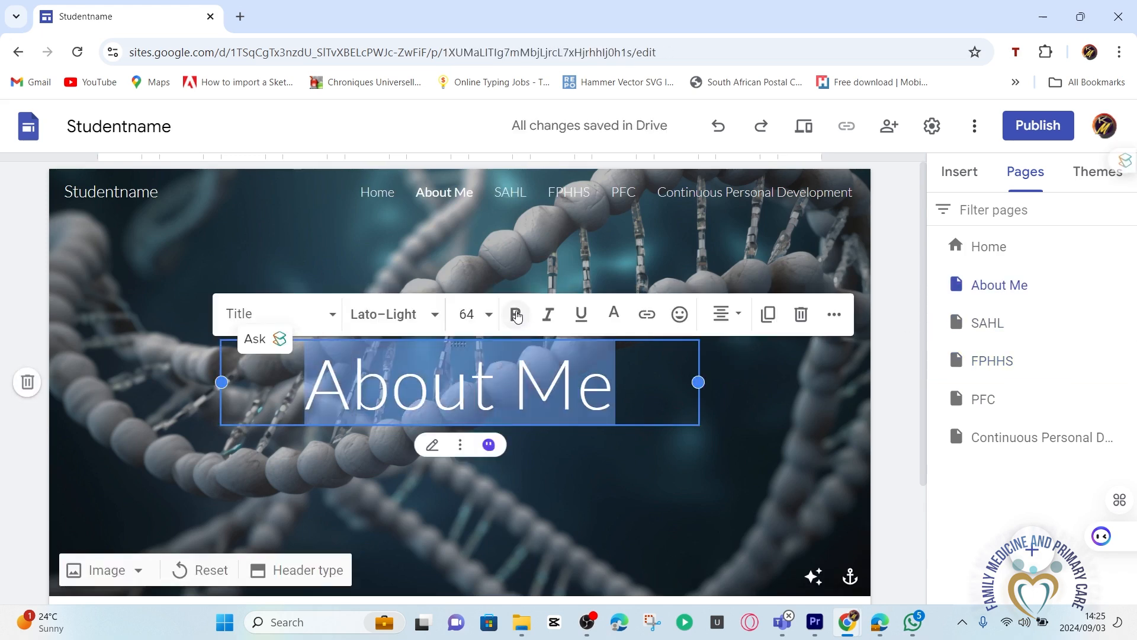
{"action": "left_click", "coordinate": [516, 317]}
{"action": "left_click", "coordinate": [897, 381]}
{"action": "scroll", "coordinate": [921, 377], "scroll_direction": "down", "scroll_amount": 2}
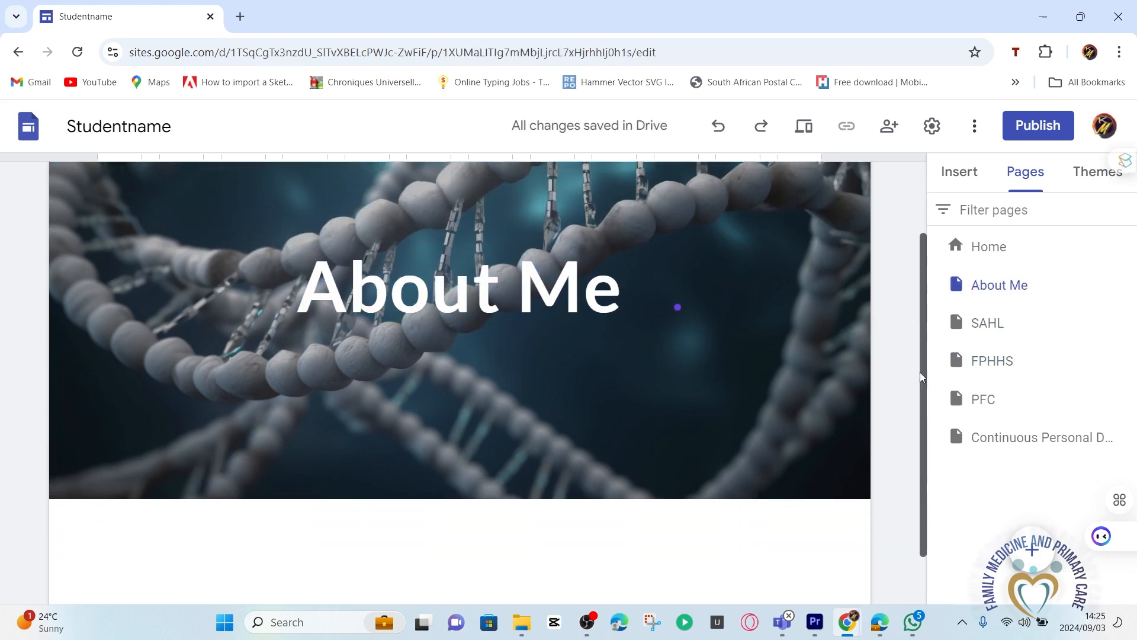
{"action": "scroll", "coordinate": [895, 415], "scroll_direction": "up", "scroll_amount": 3}
{"action": "scroll", "coordinate": [912, 316], "scroll_direction": "down", "scroll_amount": 1}
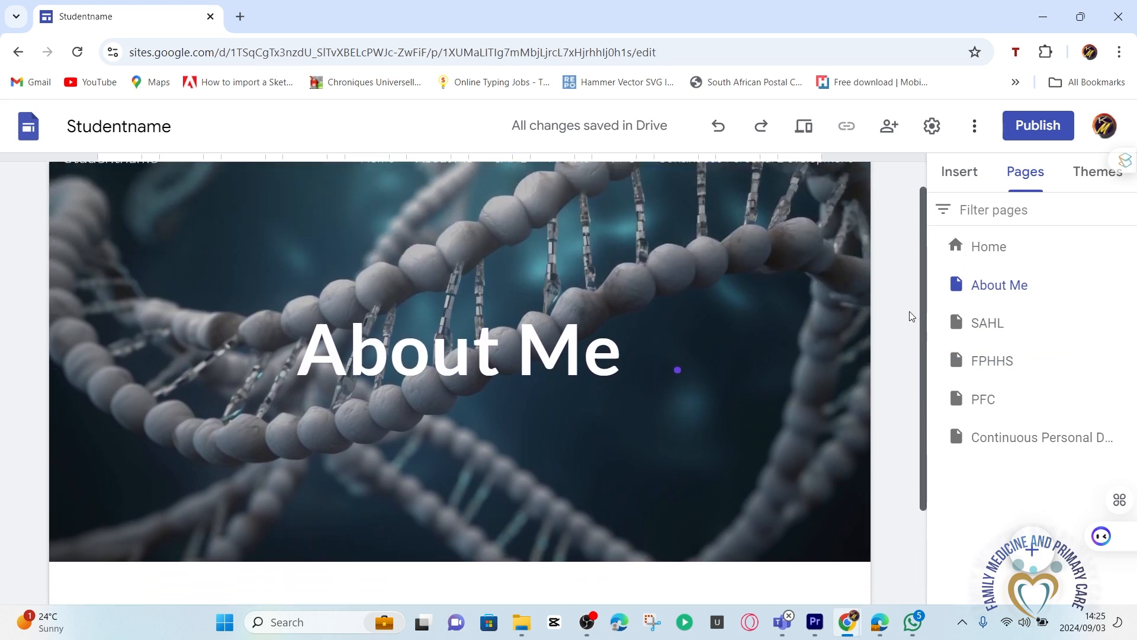
{"action": "scroll", "coordinate": [910, 315], "scroll_direction": "down", "scroll_amount": 2}
{"action": "scroll", "coordinate": [904, 427], "scroll_direction": "up", "scroll_amount": 3}
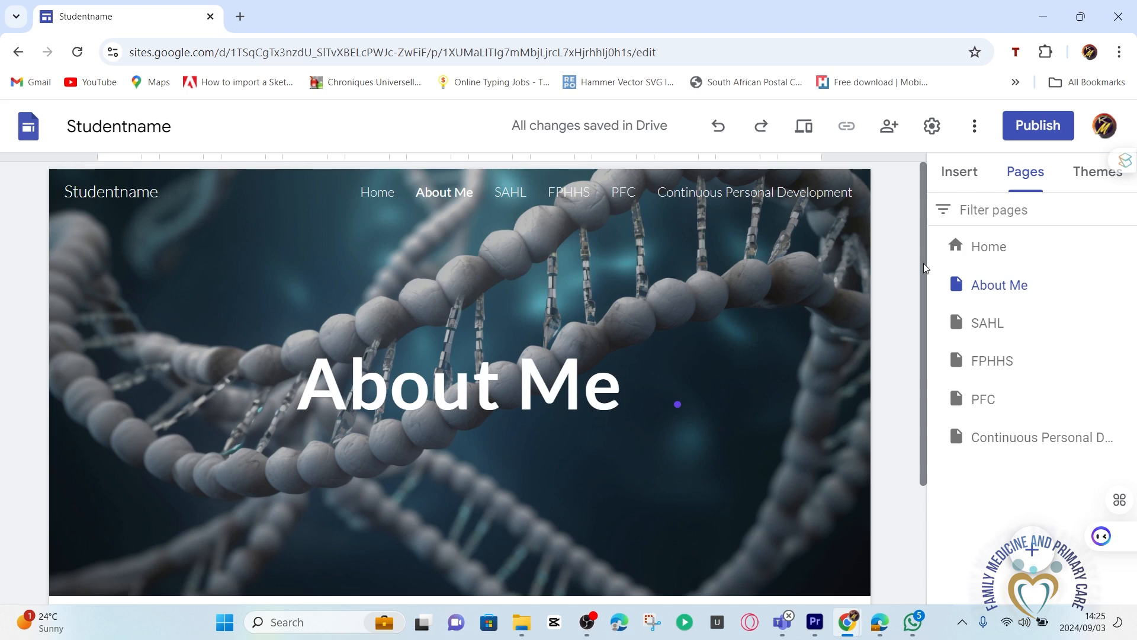
Add a subpage named "Reflections" under the SAHL page
{"action": "left_click", "coordinate": [988, 400]}
{"action": "left_click", "coordinate": [1023, 325]}
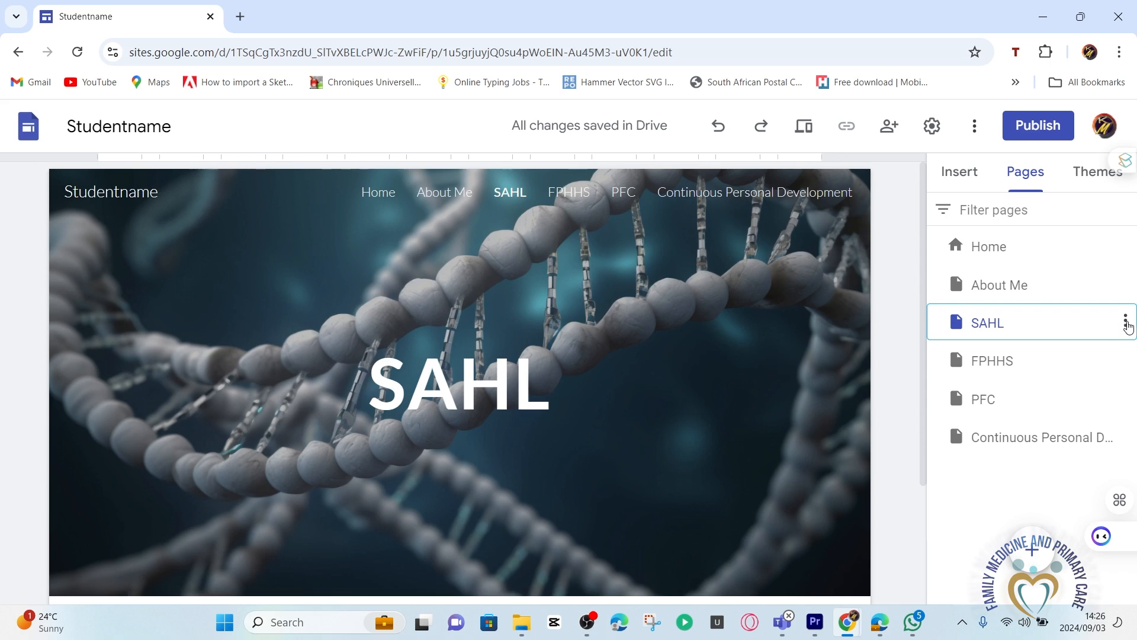
{"action": "left_click", "coordinate": [1126, 322]}
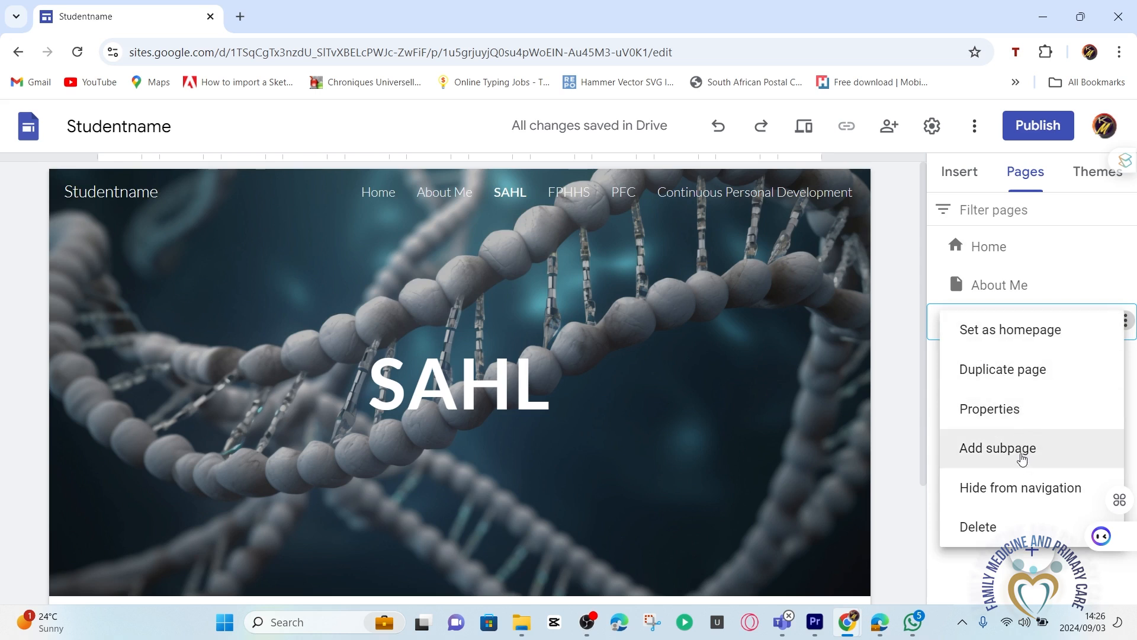
{"action": "left_click", "coordinate": [989, 453]}
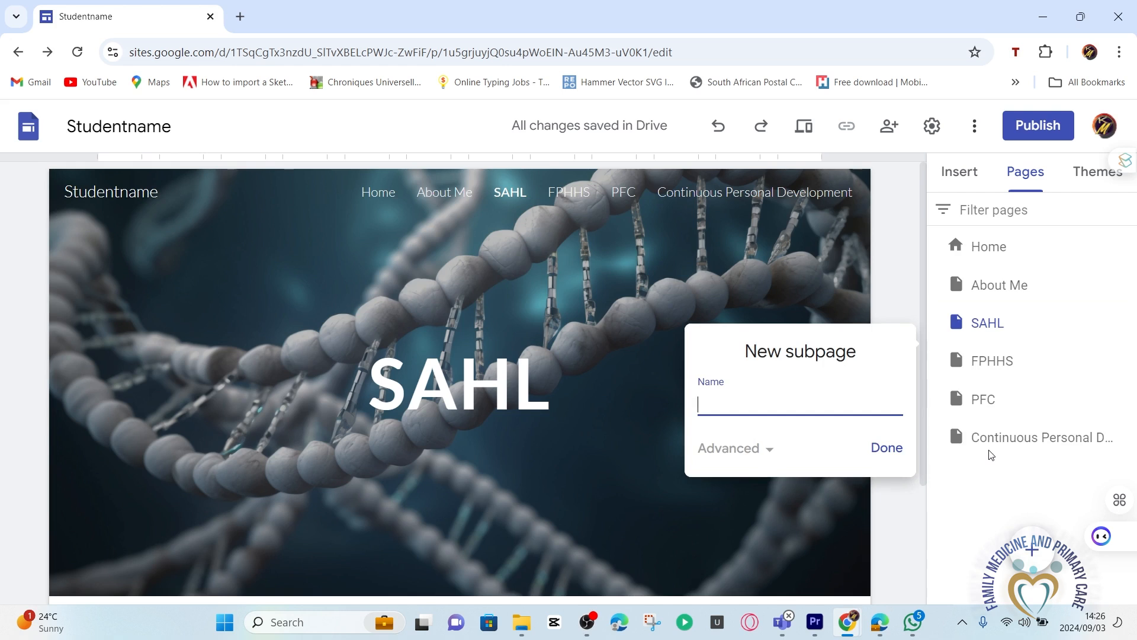
{"action": "type", "text": "Reflections"}
{"action": "left_click", "coordinate": [886, 448]}
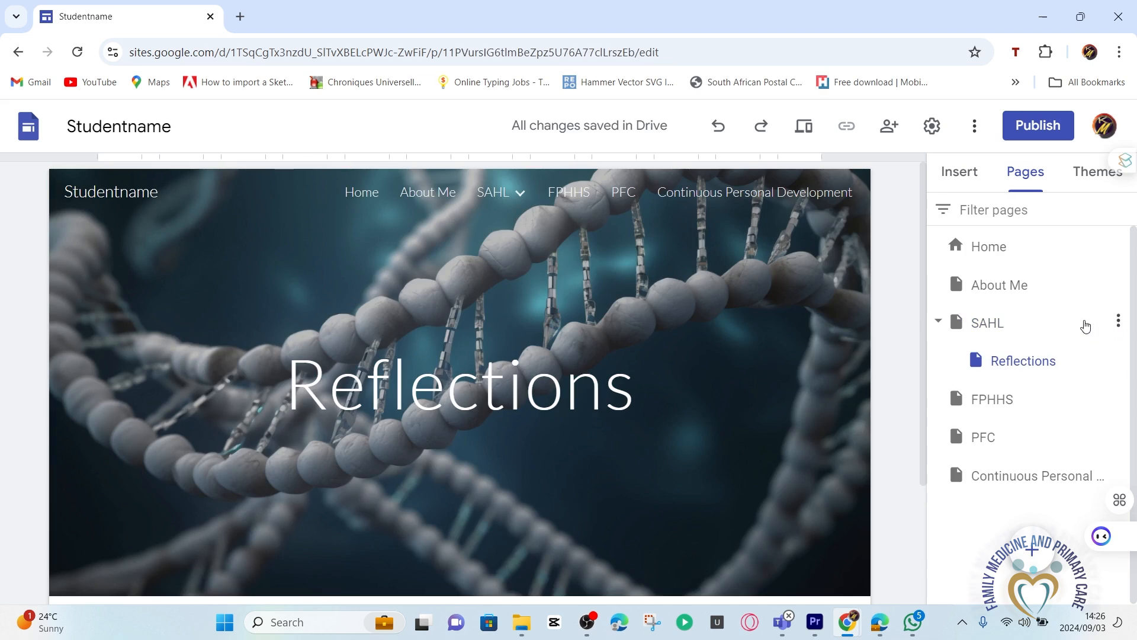
Add a subpage named "Engagement Proof" under the SAHL page
{"action": "left_click", "coordinate": [1089, 329]}
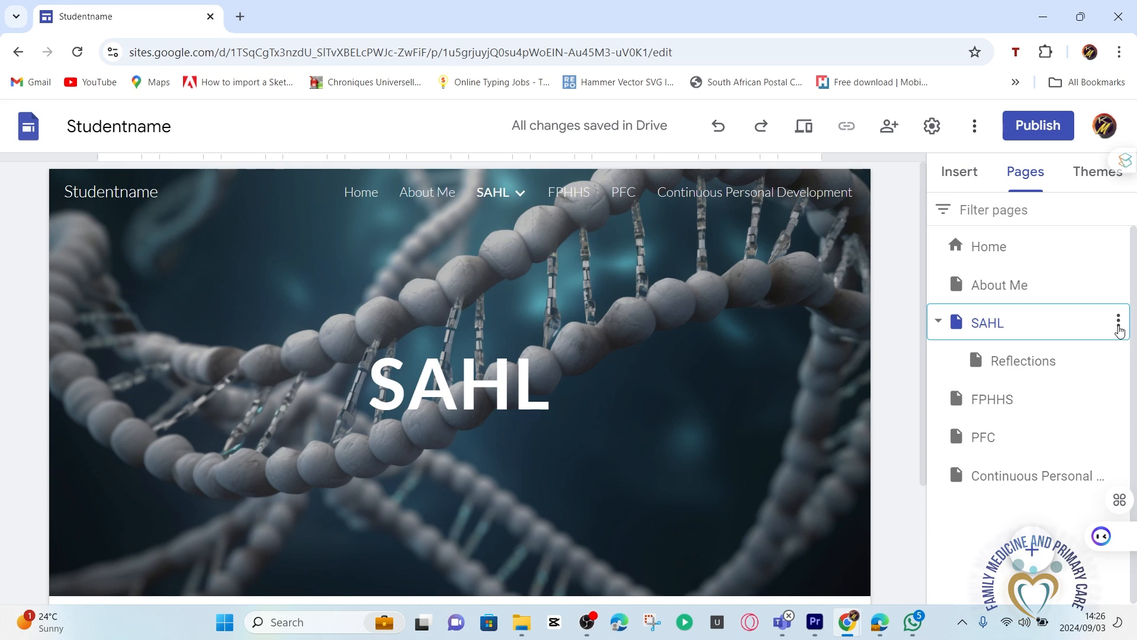
{"action": "left_click", "coordinate": [1119, 324]}
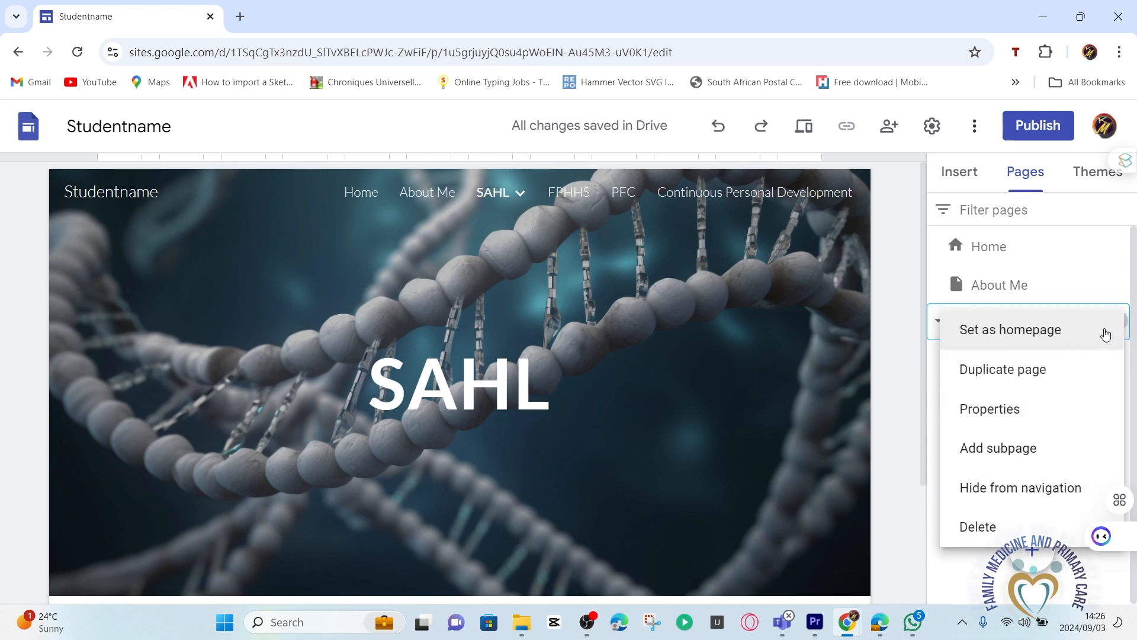
{"action": "left_click", "coordinate": [1015, 462]}
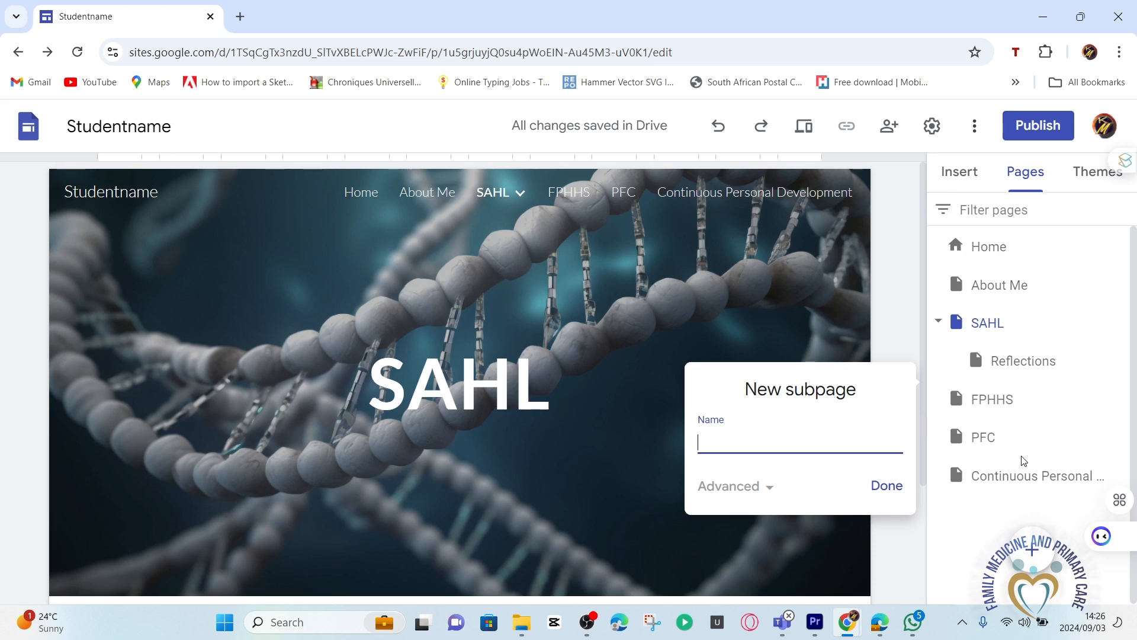
{"action": "type", "text": "Engagement Proof"}
{"action": "key", "text": "Return"}
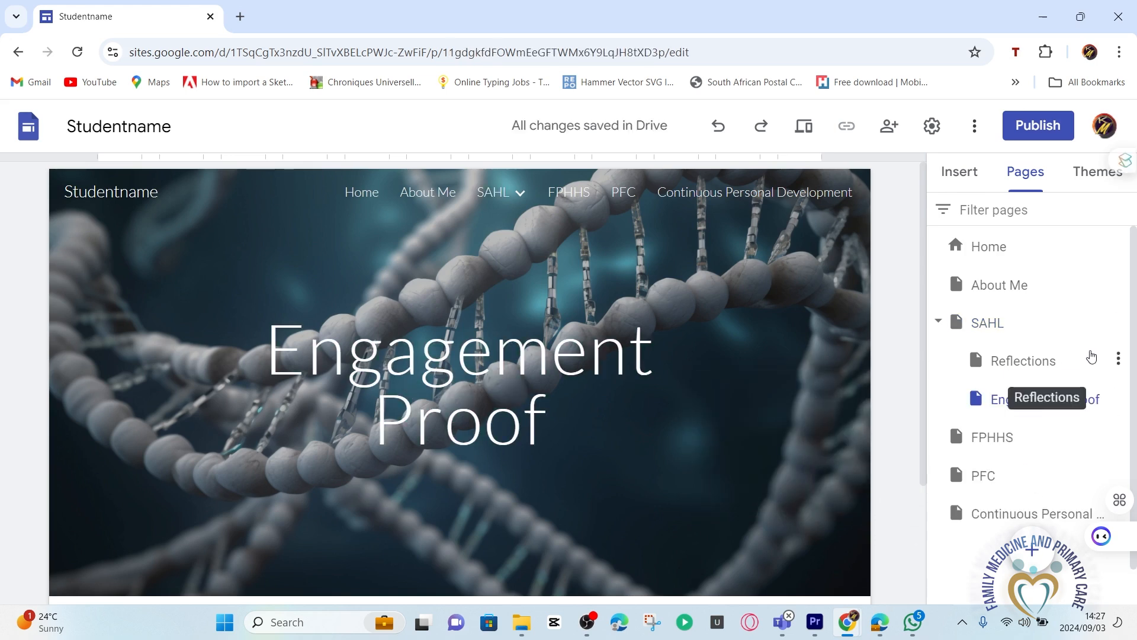
{"action": "left_click", "coordinate": [1109, 325]}
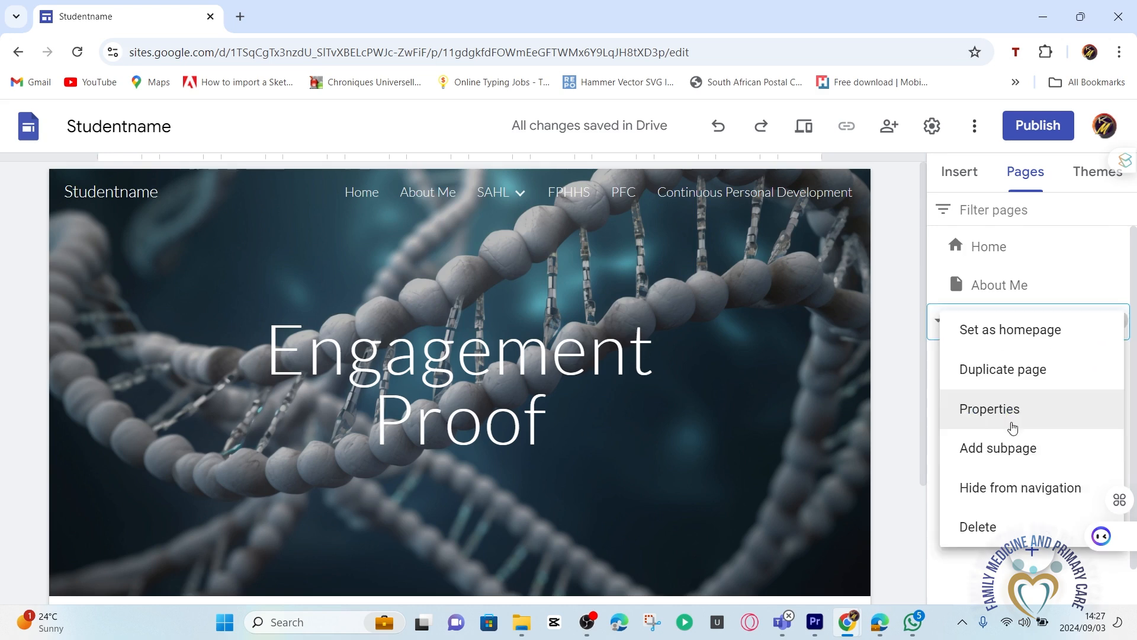
{"action": "left_click", "coordinate": [1016, 376]}
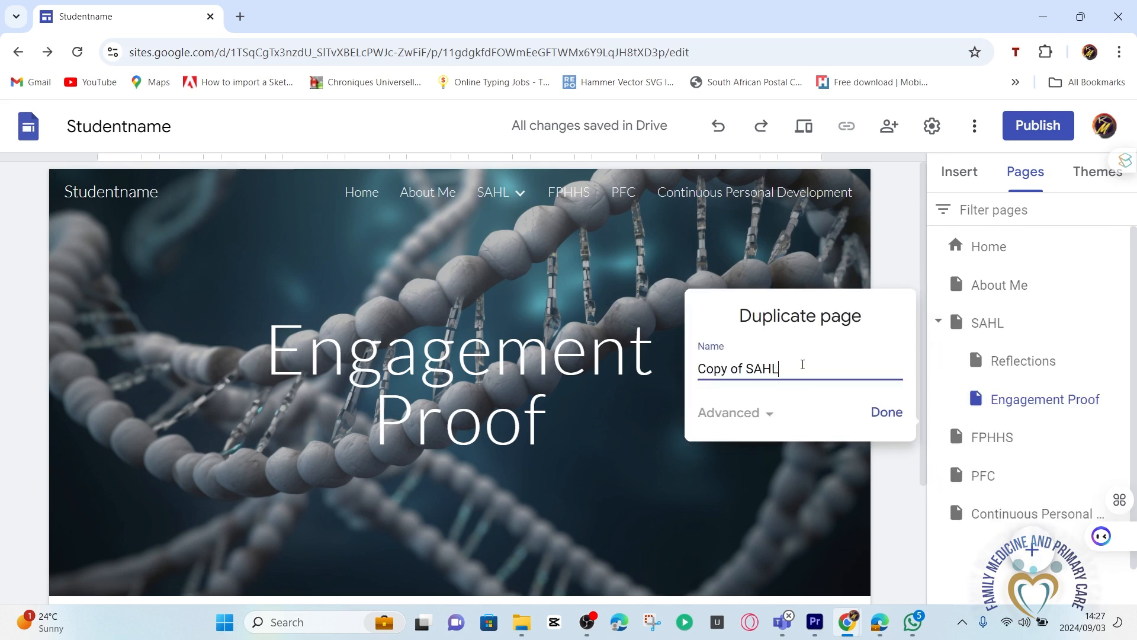
{"action": "left_click", "coordinate": [1076, 333]}
Add a subpage named "Thinking And Writing Laboratory" under the SAHL page
{"action": "left_click", "coordinate": [1114, 322]}
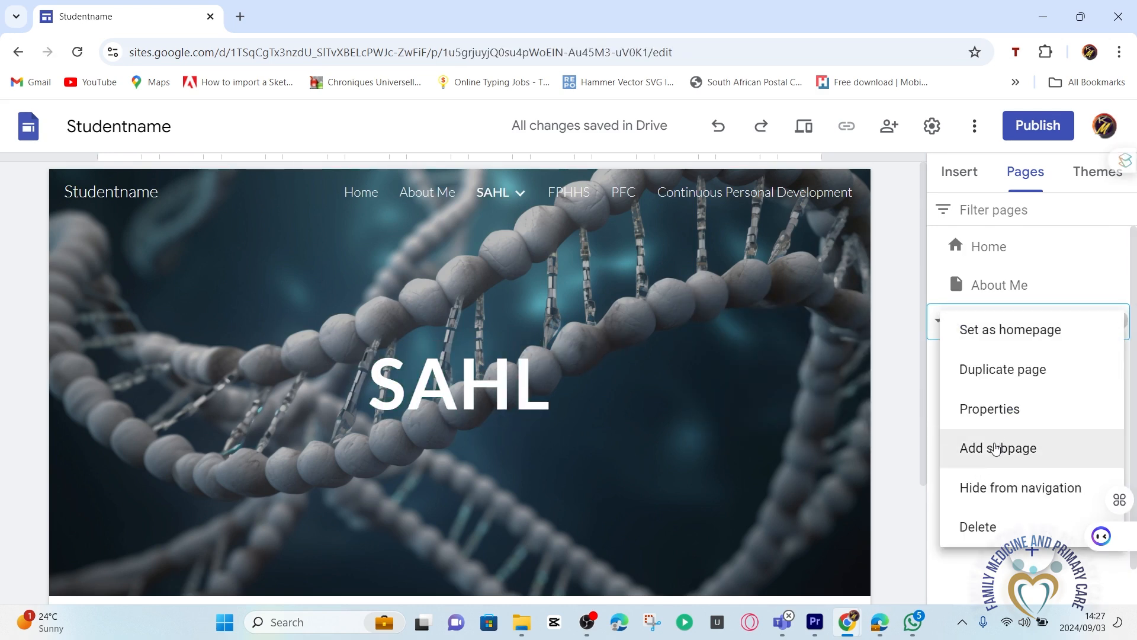
{"action": "left_click", "coordinate": [997, 449]}
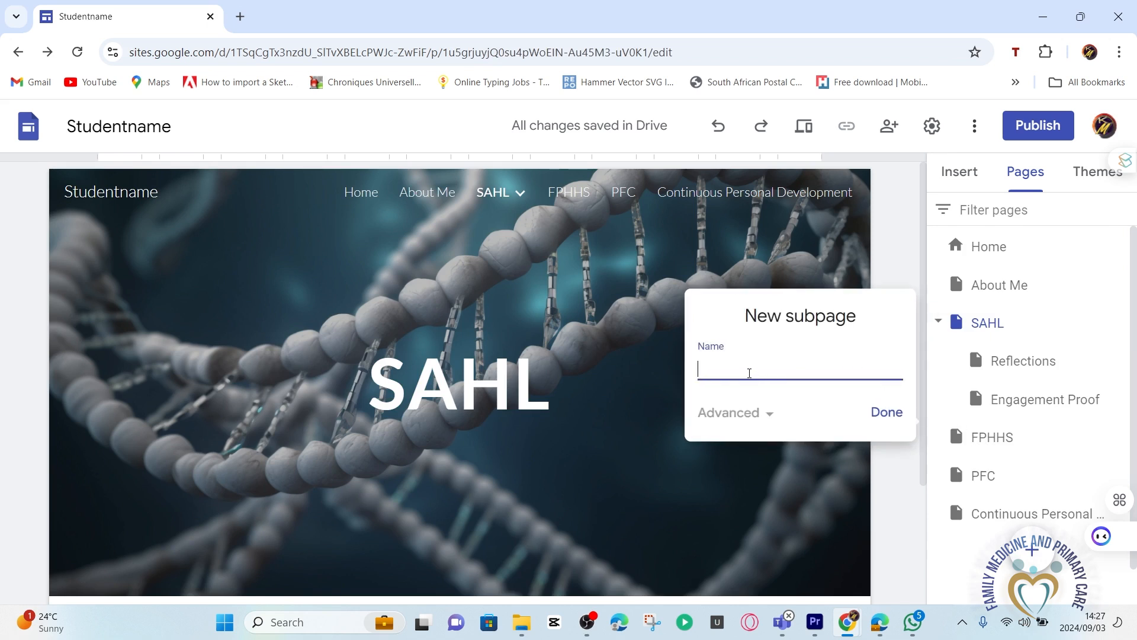
{"action": "type", "text": "Thinking And"}
{"action": "type", "text": " Writing "}
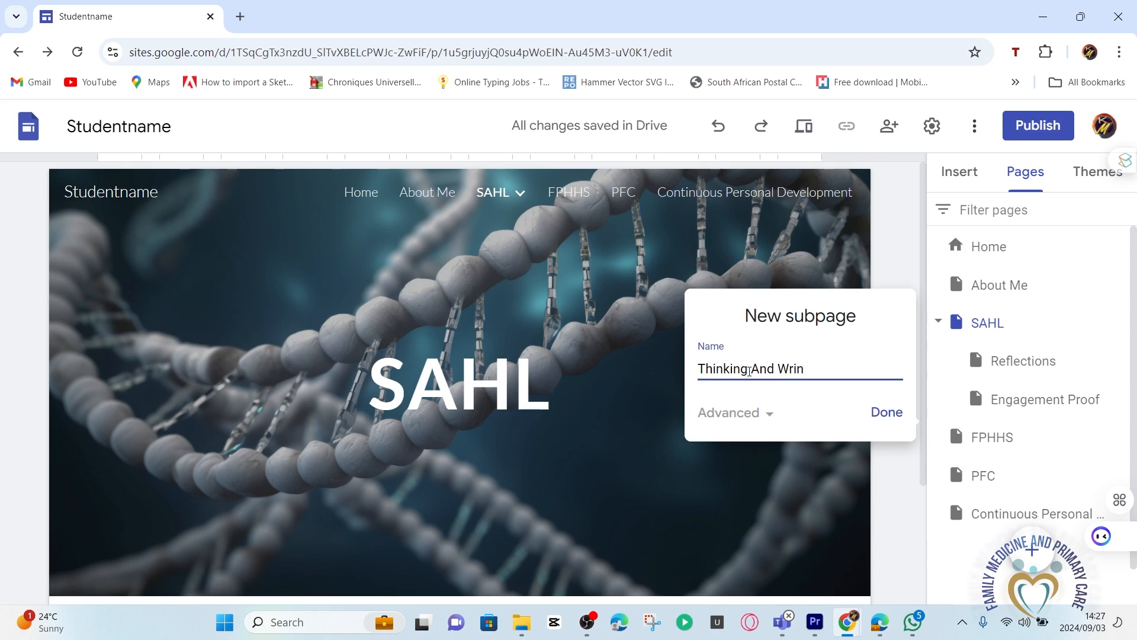
{"action": "type", "text": "Loboratory"}
{"action": "key", "text": "Left"}
{"action": "key", "text": "Left"}
{"action": "key", "text": "Left"}
{"action": "key", "text": "Left"}
{"action": "key", "text": "Left"}
{"action": "key", "text": "Left"}
{"action": "key", "text": "Left"}
{"action": "key", "text": "Left"}
{"action": "key", "text": "BackSpace"}
{"action": "type", "text": "a"}
{"action": "left_click", "coordinate": [887, 412]}
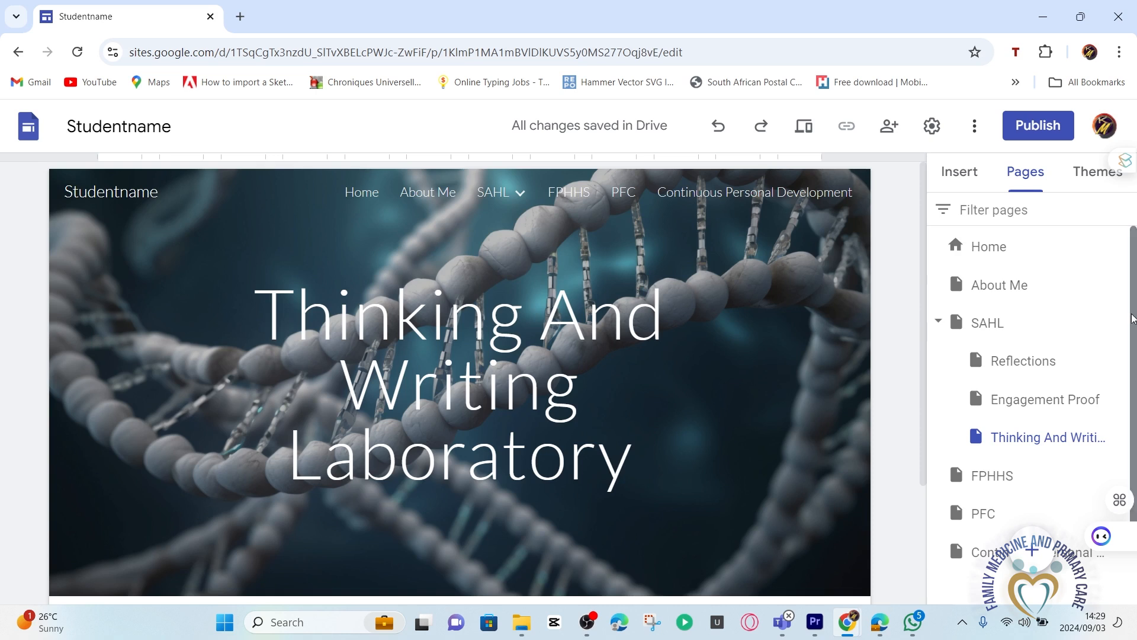
Add a subpage named "SAHL Blog" under the SAHL page and collapse the SAHL group in the page list
{"action": "left_click", "coordinate": [1118, 321]}
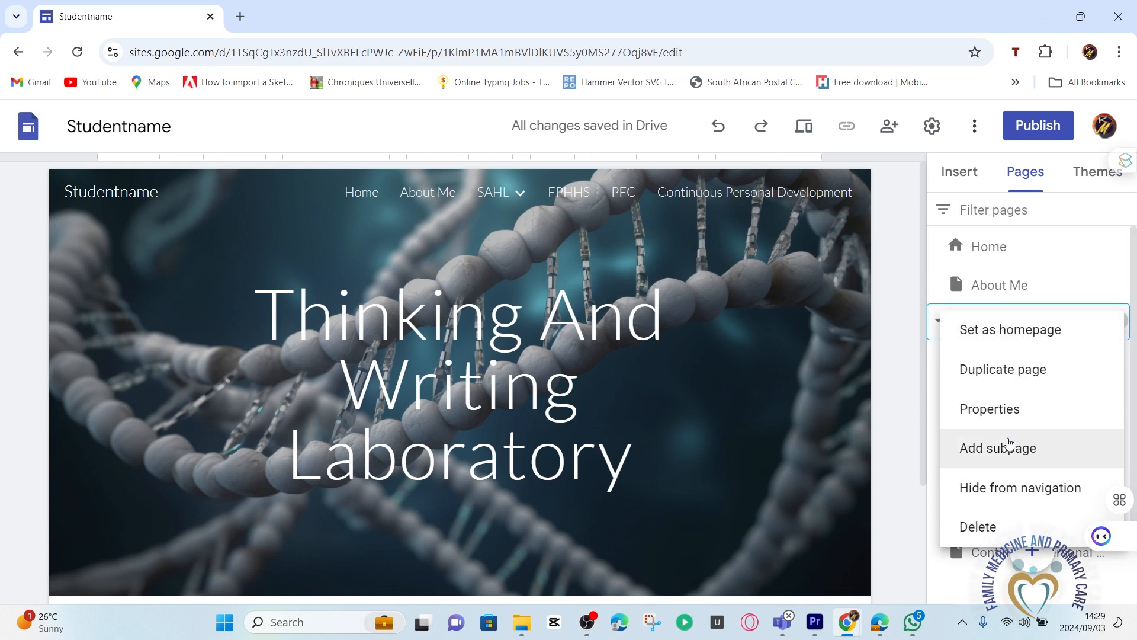
{"action": "left_click", "coordinate": [1009, 450]}
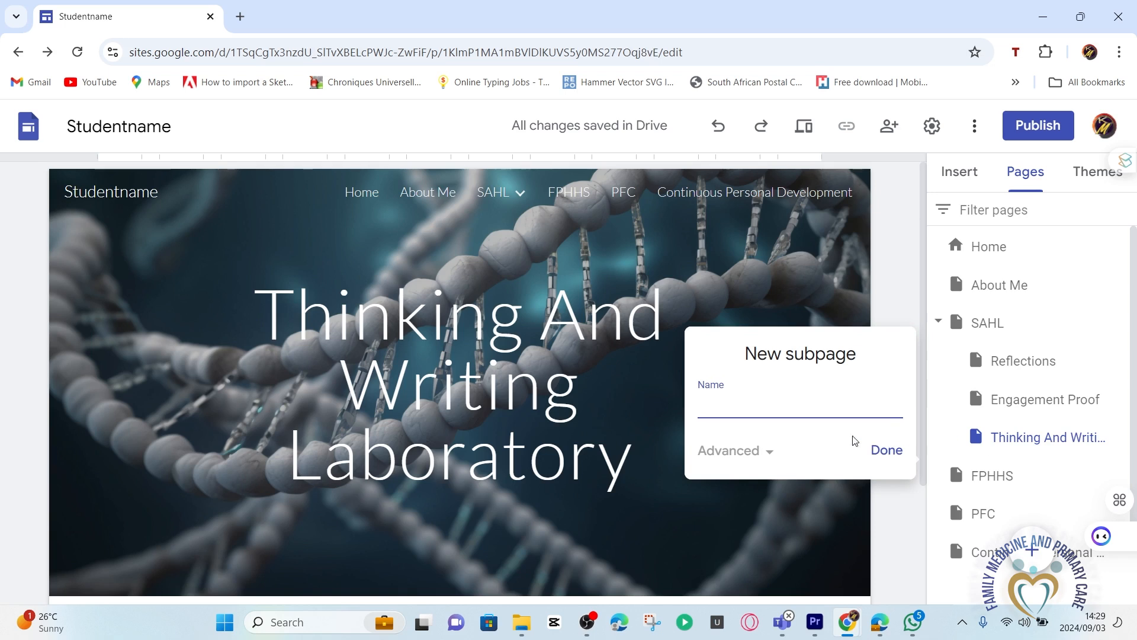
{"action": "type", "text": "Blog"}
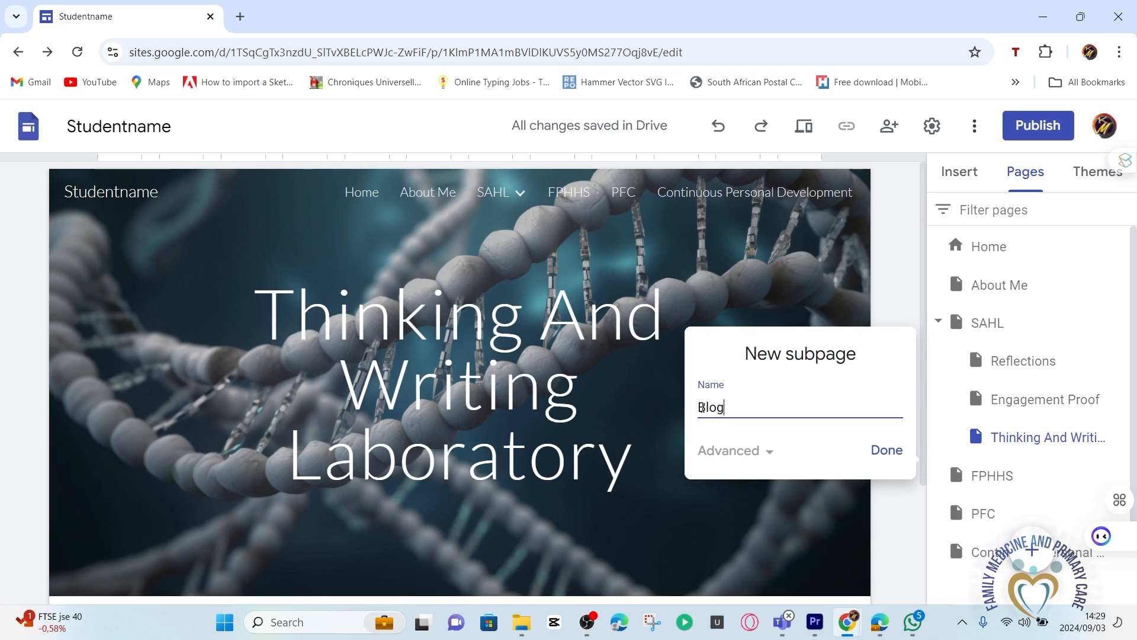
{"action": "key", "text": "Home"}
{"action": "type", "text": "SAHL"}
{"action": "left_click", "coordinate": [887, 450]}
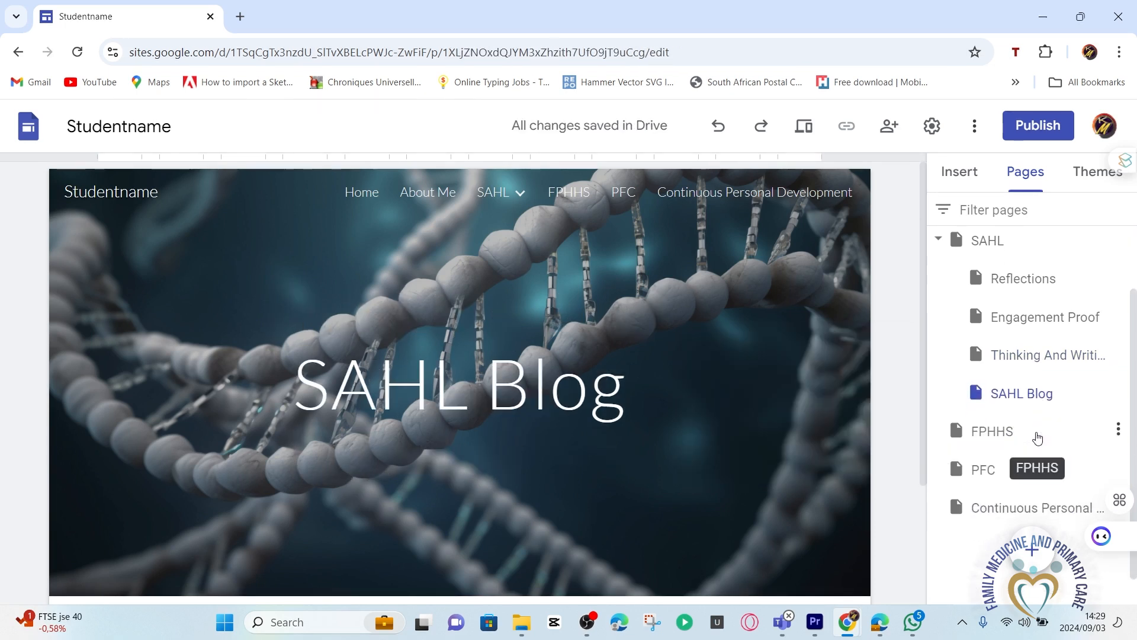
{"action": "left_click", "coordinate": [938, 240]}
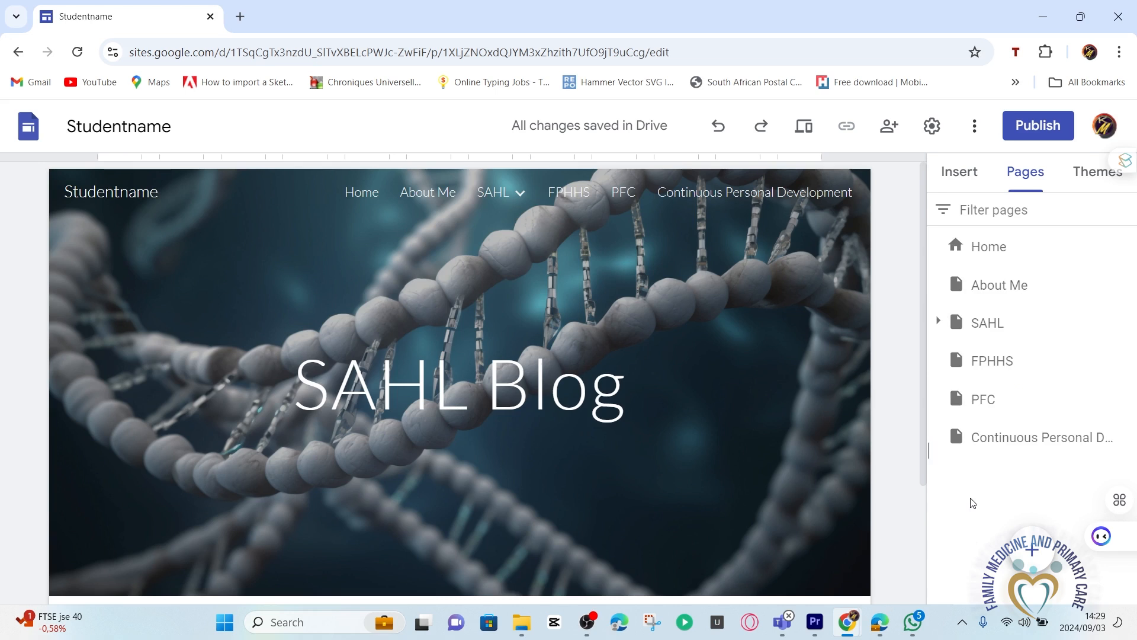
{"action": "scroll", "coordinate": [921, 356], "scroll_direction": "down", "scroll_amount": 3}
{"action": "scroll", "coordinate": [906, 357], "scroll_direction": "up", "scroll_amount": 1}
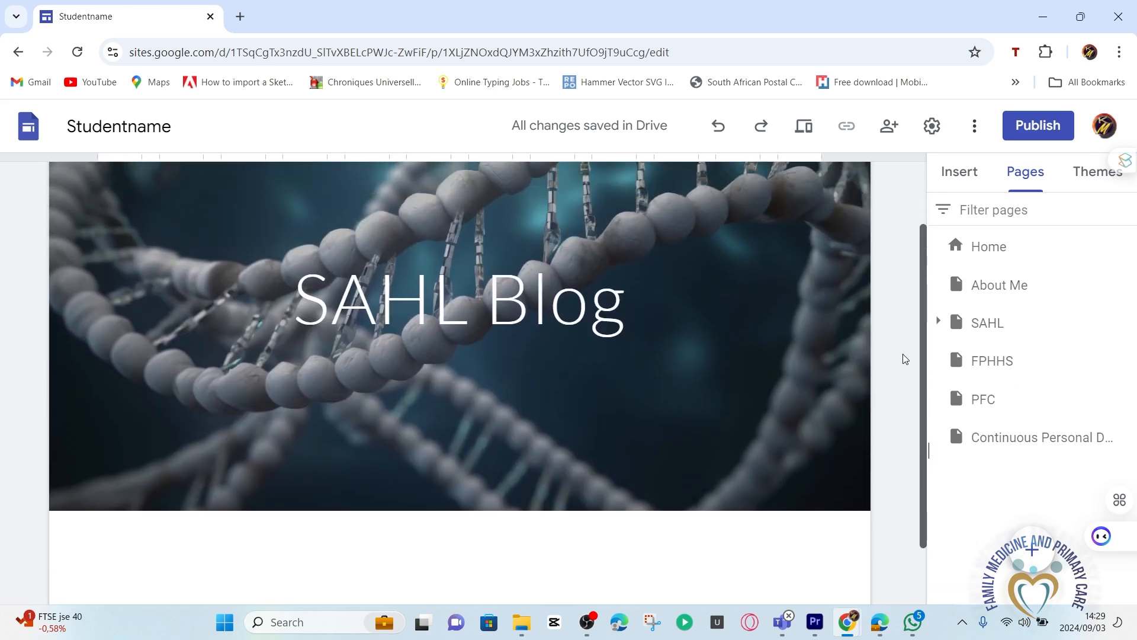
Open the Home page for editing and look through the elements and content blocks available for insertion
{"action": "left_click", "coordinate": [997, 246]}
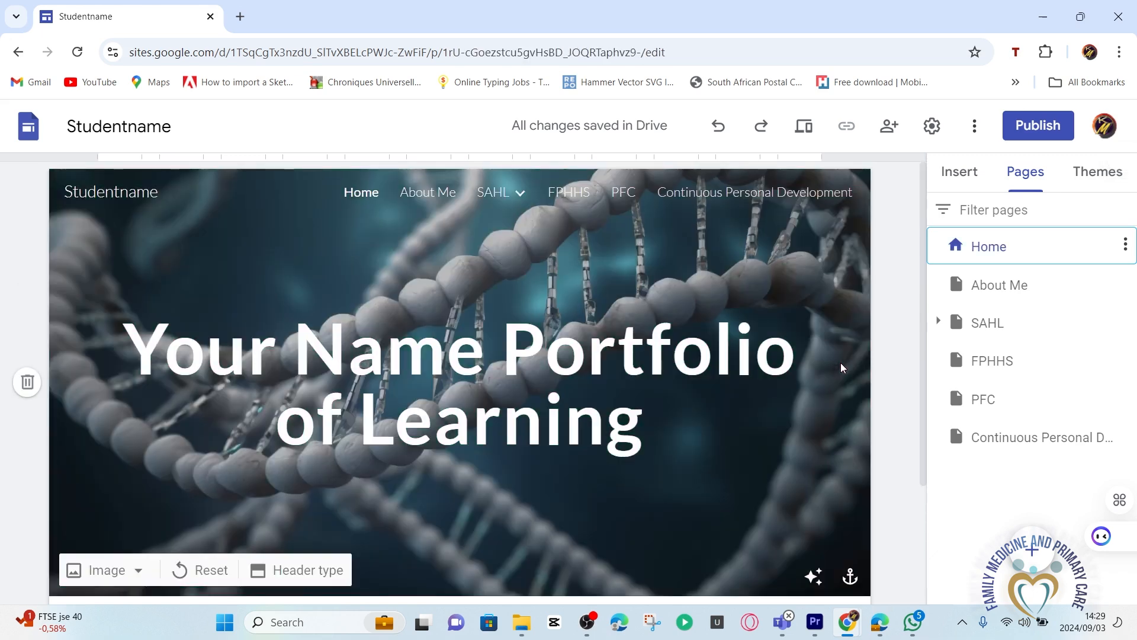
{"action": "scroll", "coordinate": [912, 296], "scroll_direction": "down", "scroll_amount": 1}
{"action": "left_click_drag", "start_coordinate": [914, 292], "coordinate": [883, 317]}
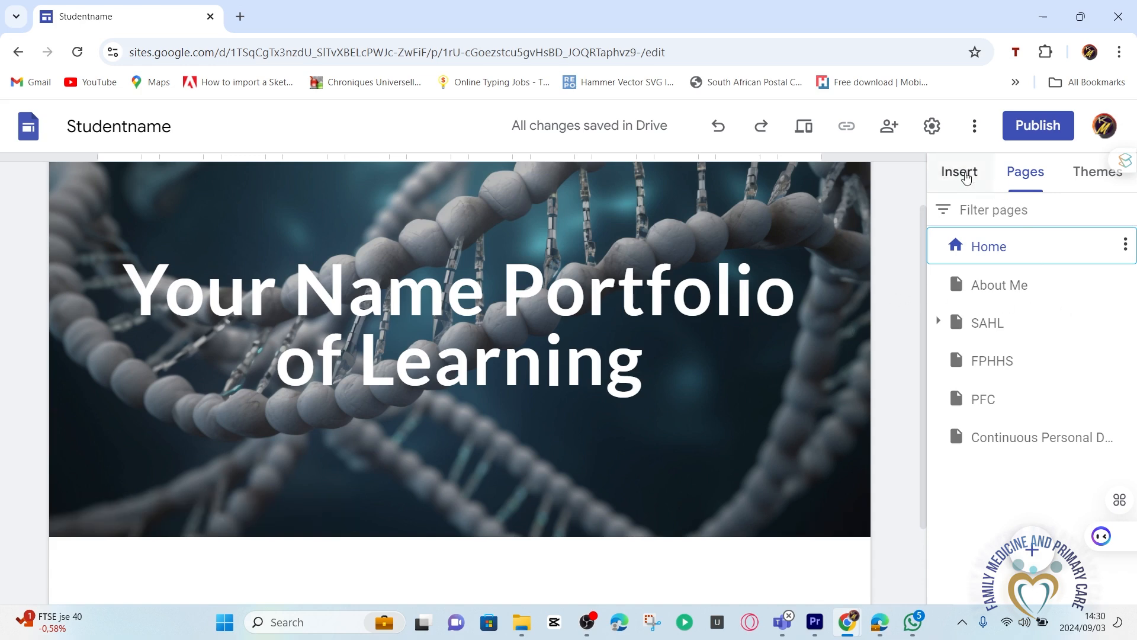
{"action": "left_click", "coordinate": [963, 173]}
{"action": "left_click_drag", "start_coordinate": [925, 325], "coordinate": [909, 376]}
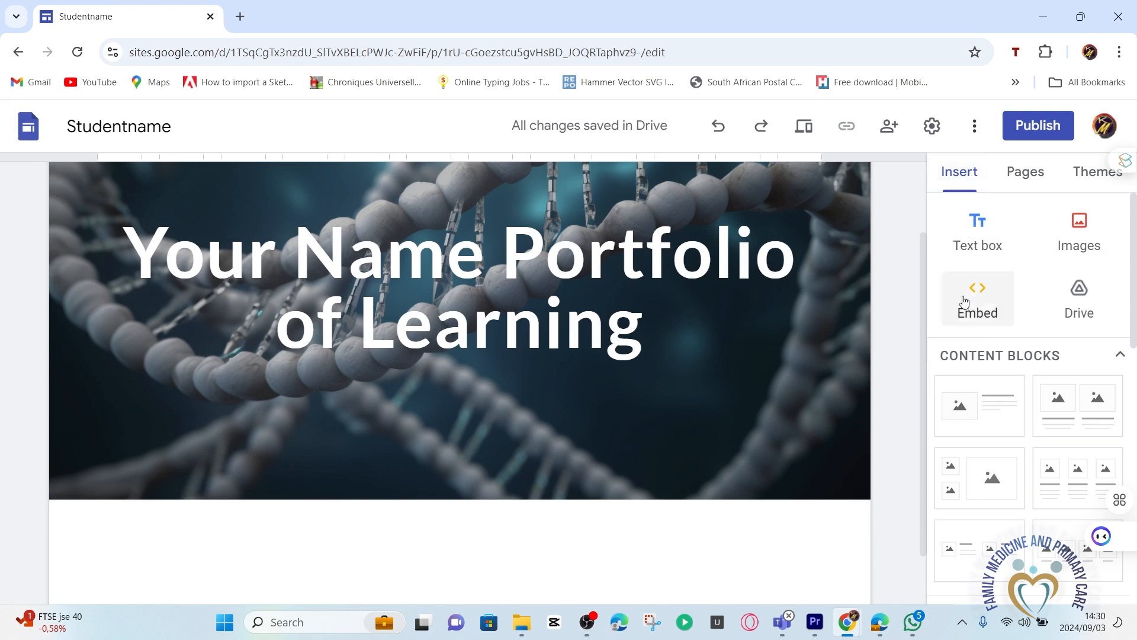
{"action": "scroll", "coordinate": [979, 331], "scroll_direction": "down", "scroll_amount": 5}
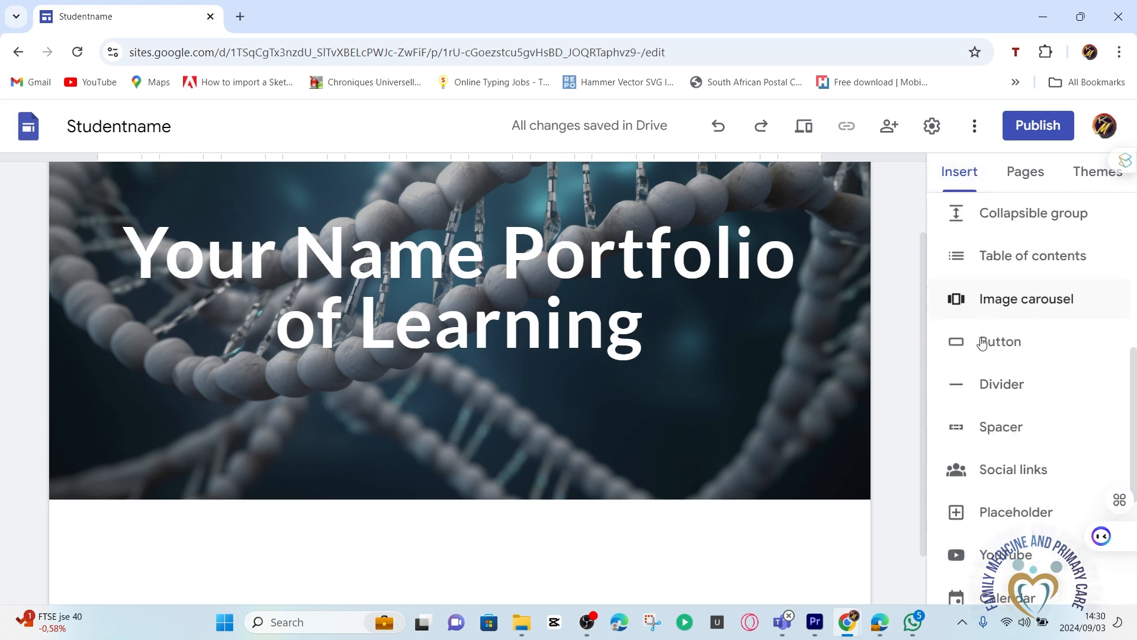
{"action": "scroll", "coordinate": [927, 336], "scroll_direction": "down", "scroll_amount": 1}
{"action": "mouse_move", "coordinate": [928, 337]}
{"action": "left_mouse_down"}
{"action": "mouse_move", "coordinate": [931, 375]}
{"action": "mouse_move", "coordinate": [927, 323]}
{"action": "left_mouse_up"}
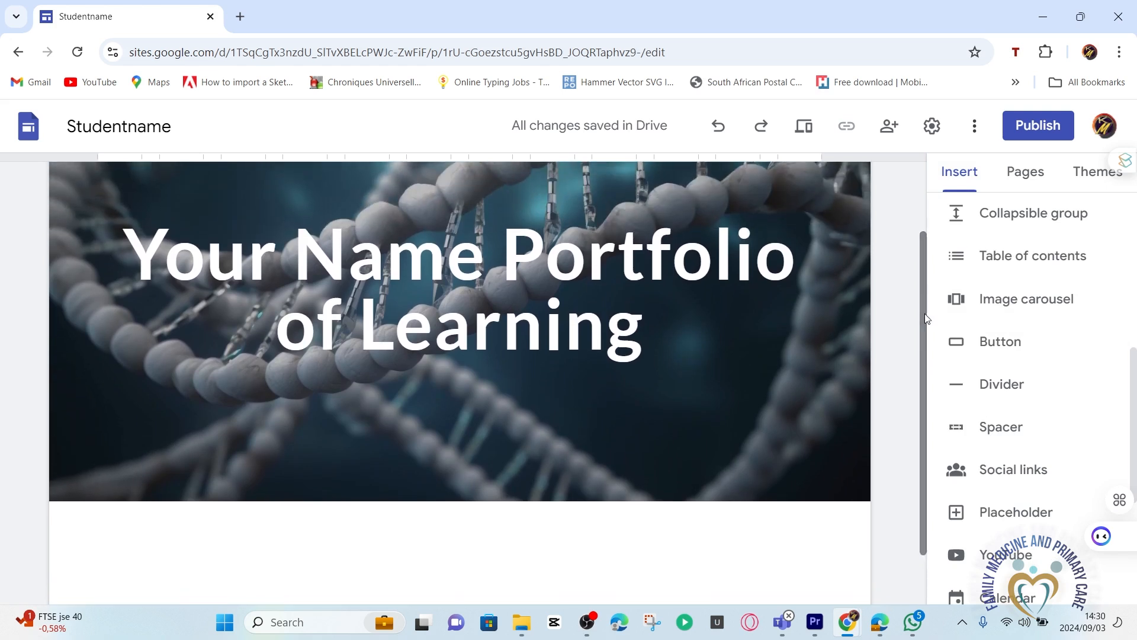
{"action": "scroll", "coordinate": [1012, 332], "scroll_direction": "up", "scroll_amount": 5}
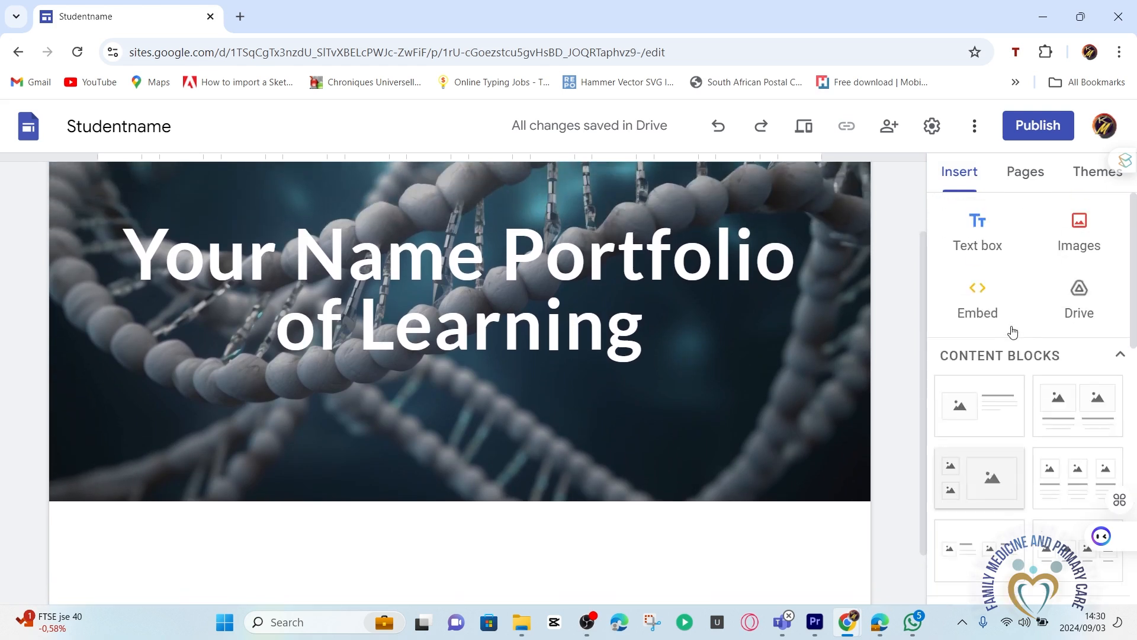
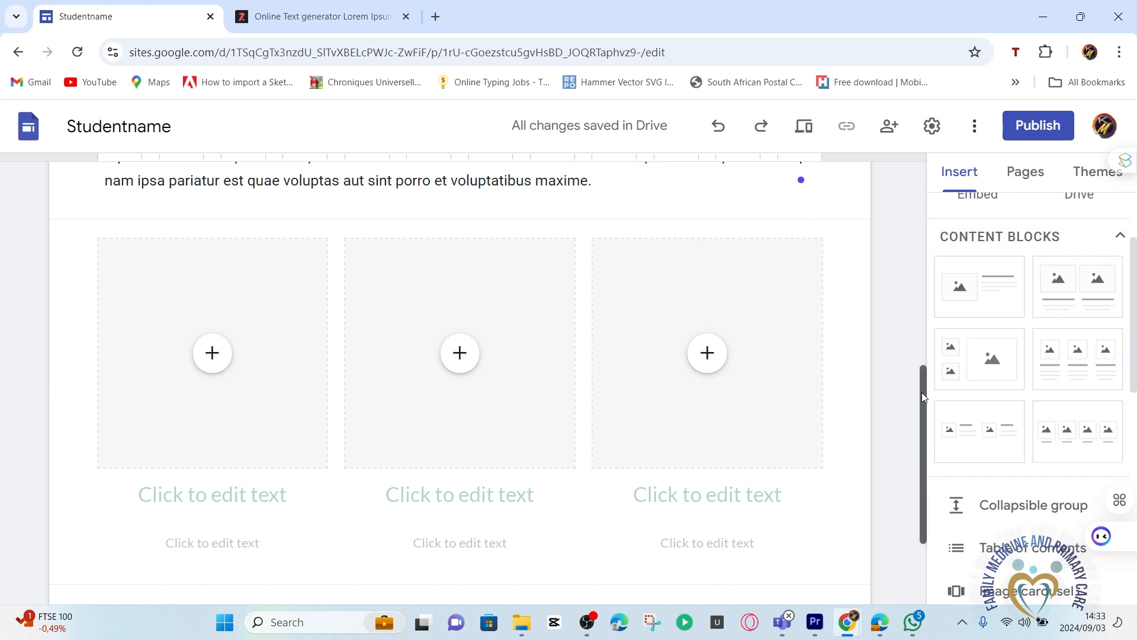
Upload SAHL-banner.jpg into the first column's image placeholder and uncrop it to show the full banner
{"action": "left_click_drag", "start_coordinate": [921, 392], "coordinate": [920, 404]}
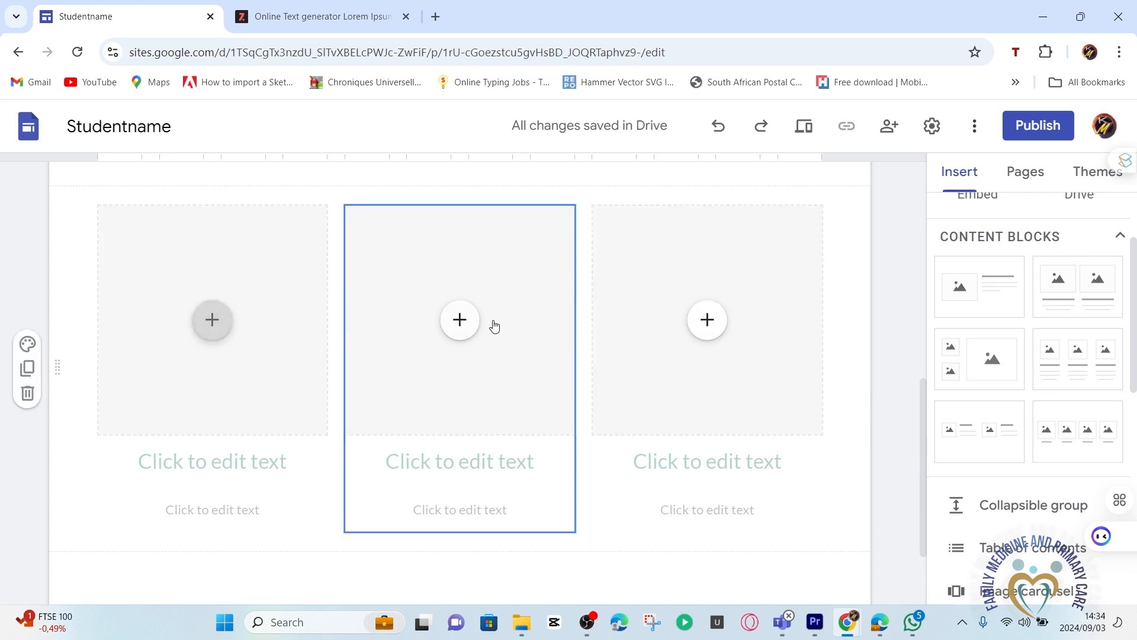
{"action": "left_click", "coordinate": [215, 327]}
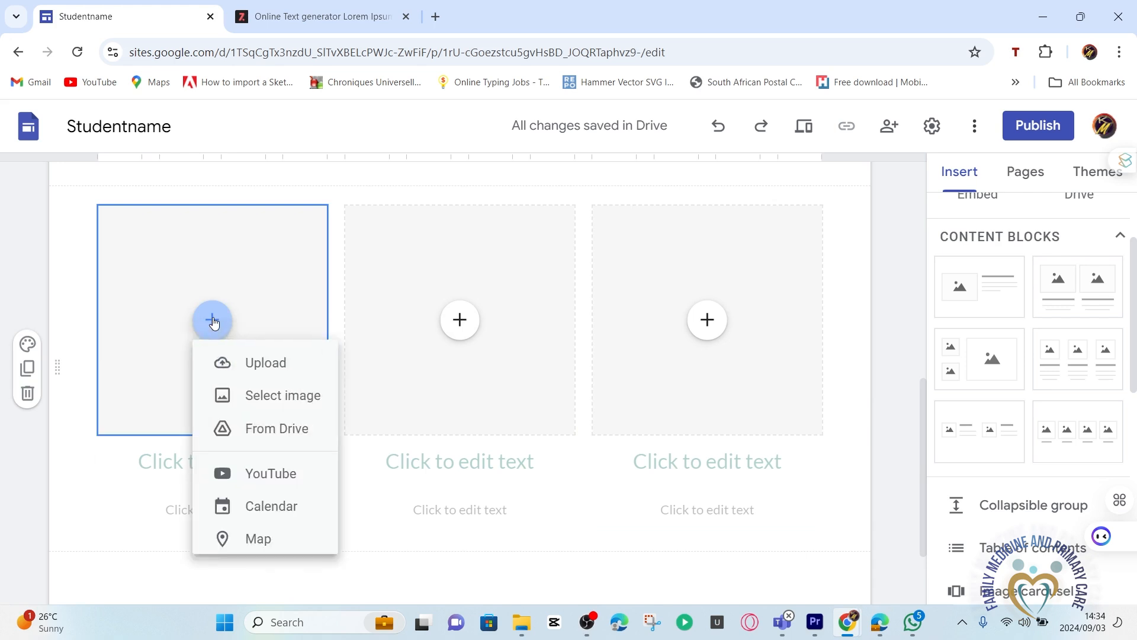
{"action": "left_click", "coordinate": [265, 375]}
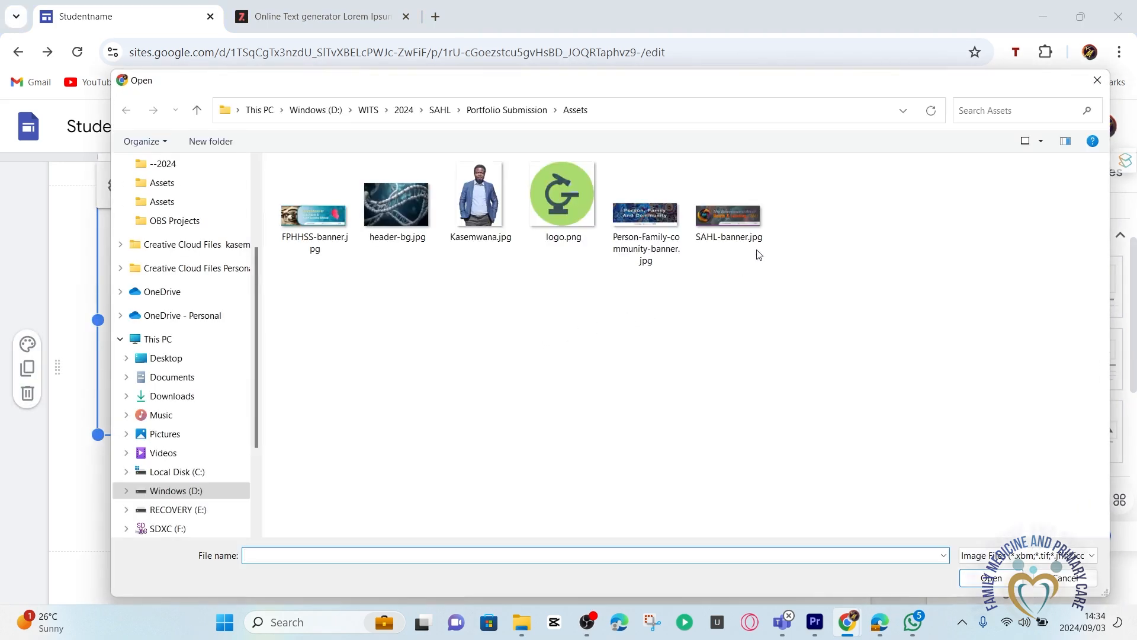
{"action": "left_click", "coordinate": [722, 218]}
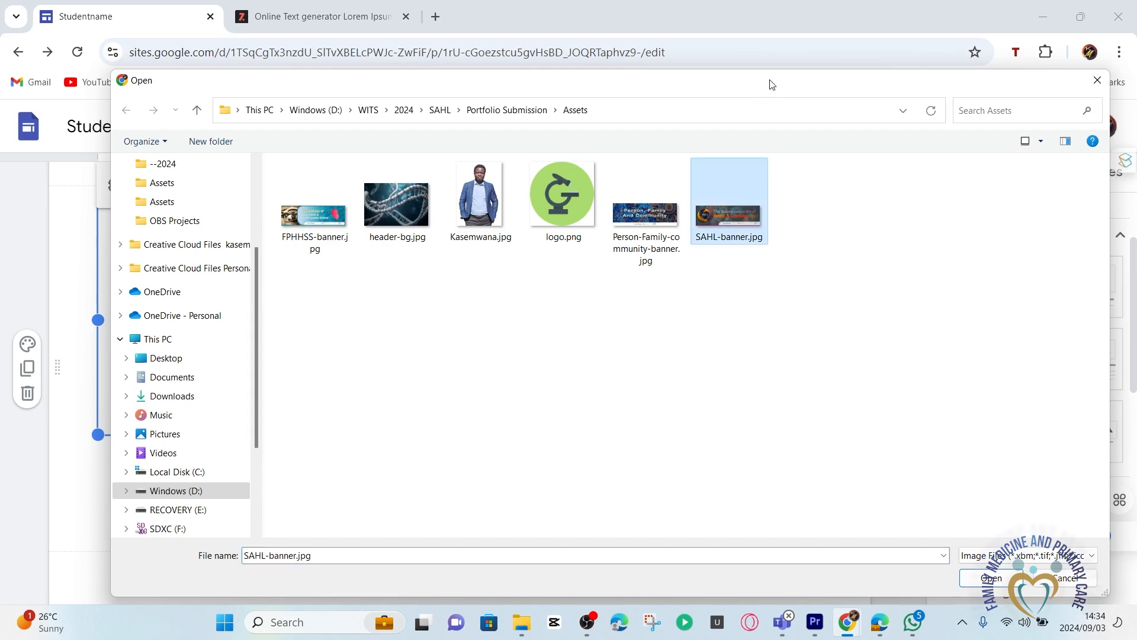
{"action": "mouse_move", "coordinate": [772, 85]}
{"action": "left_mouse_down"}
{"action": "mouse_move", "coordinate": [752, 125]}
{"action": "mouse_move", "coordinate": [771, 73]}
{"action": "left_mouse_up"}
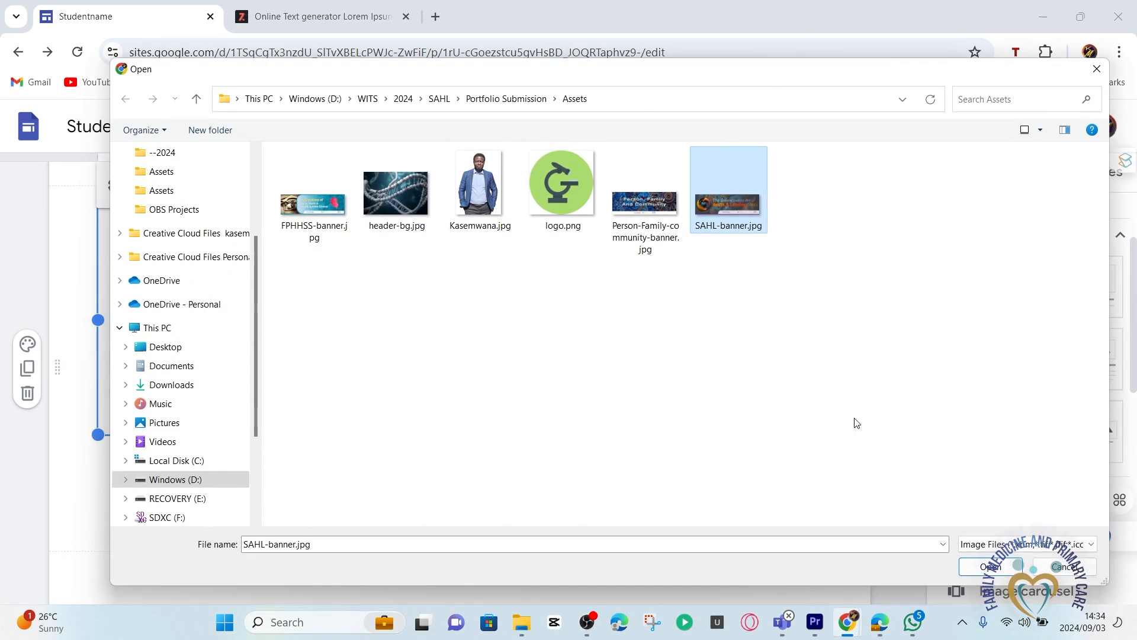
{"action": "key", "text": "Return"}
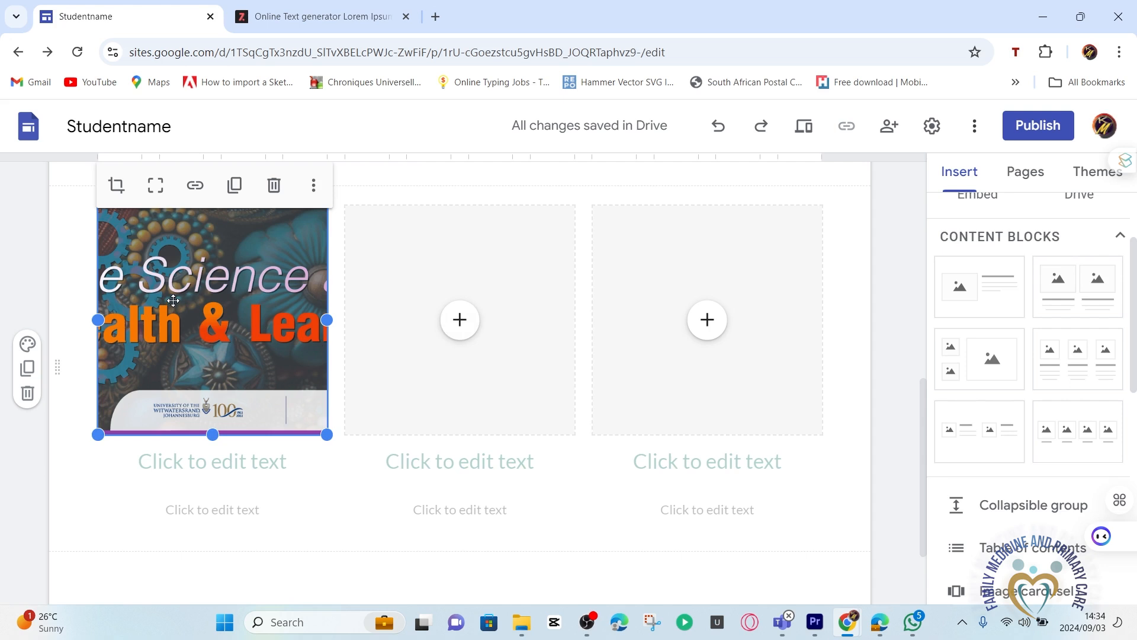
{"action": "left_click", "coordinate": [153, 188]}
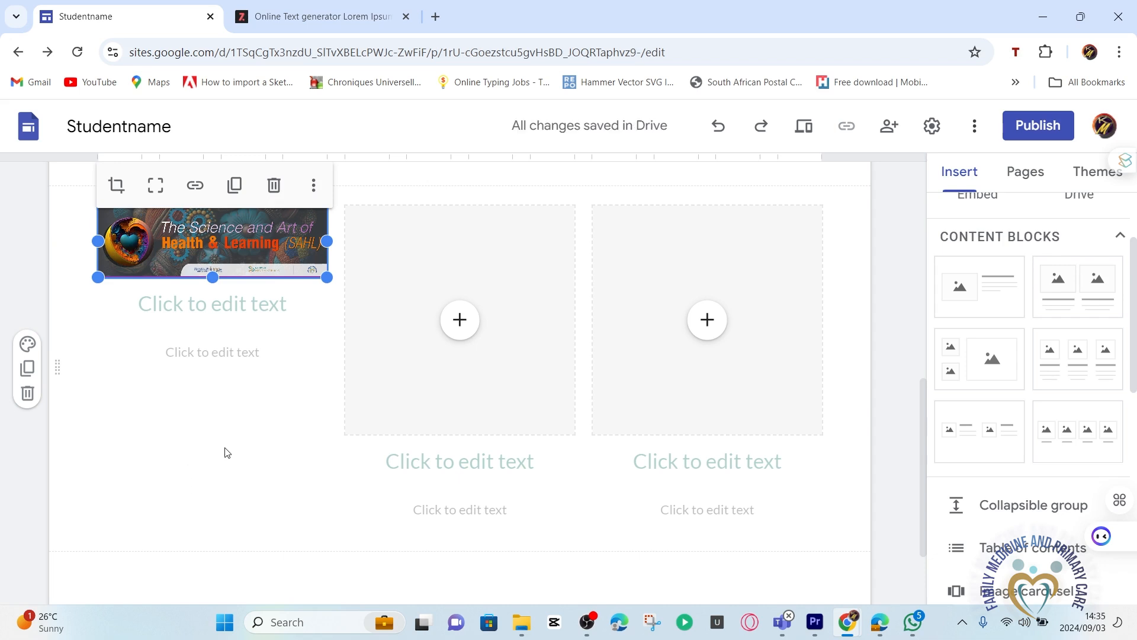
Enter the heading "SAHL CODE" below the banner in the first column
{"action": "left_click", "coordinate": [280, 288]}
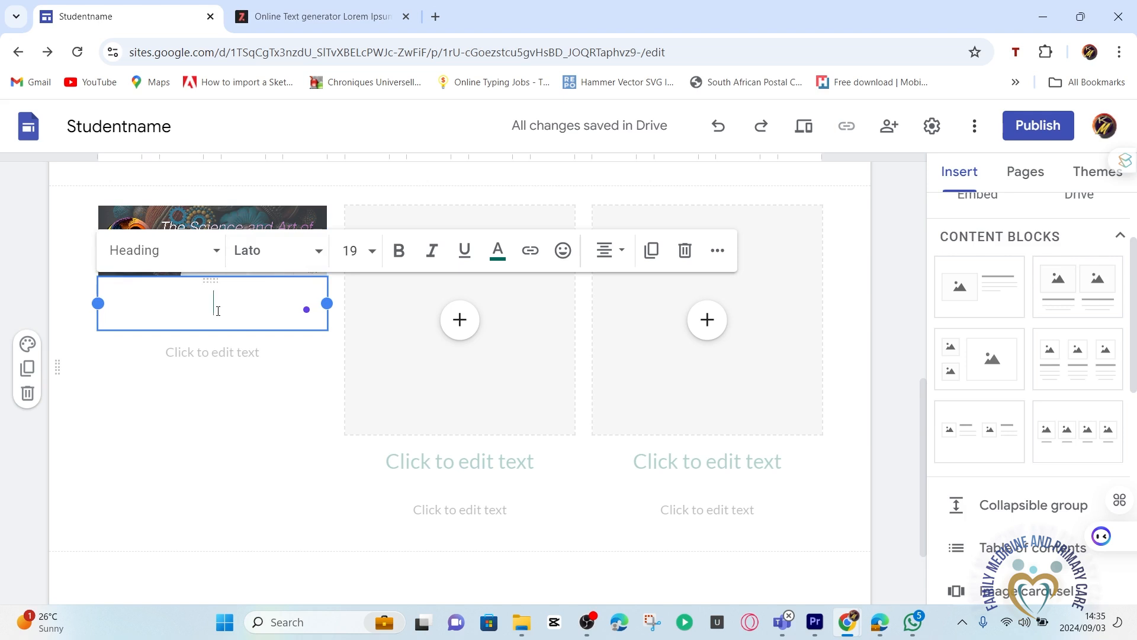
{"action": "type", "text": "SAHL "}
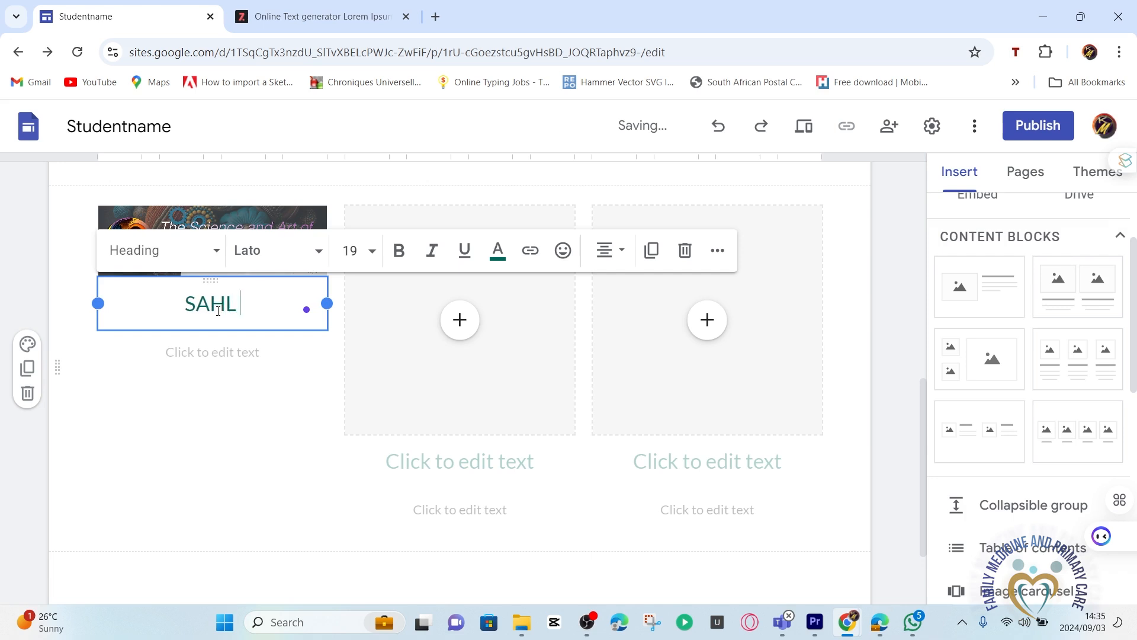
{"action": "type", "text": "CODE"}
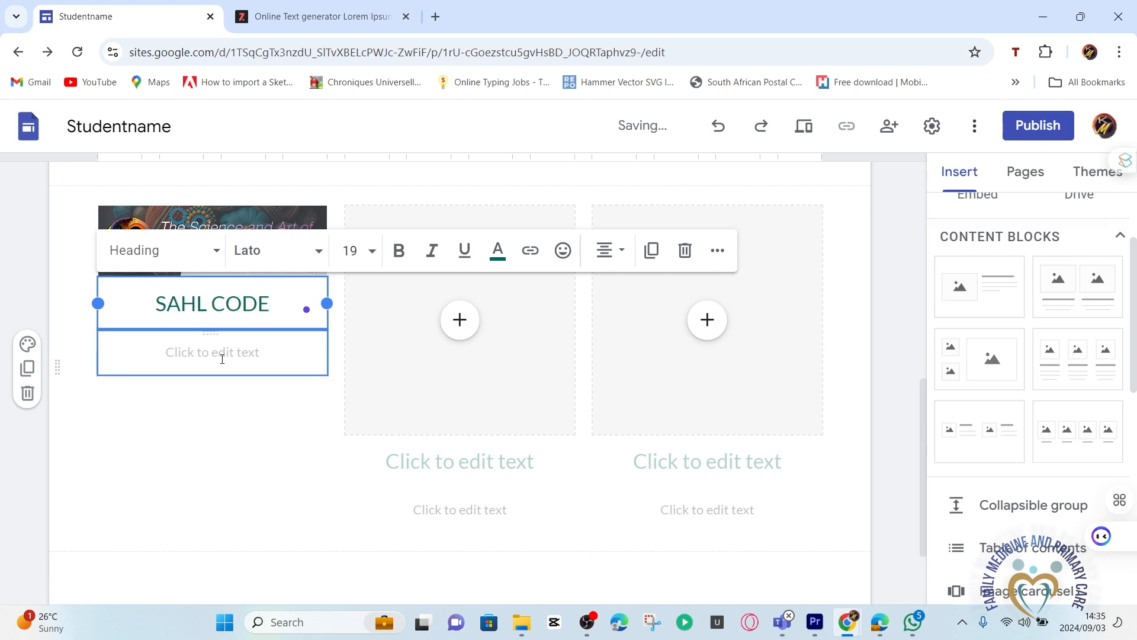
{"action": "left_click", "coordinate": [192, 474]}
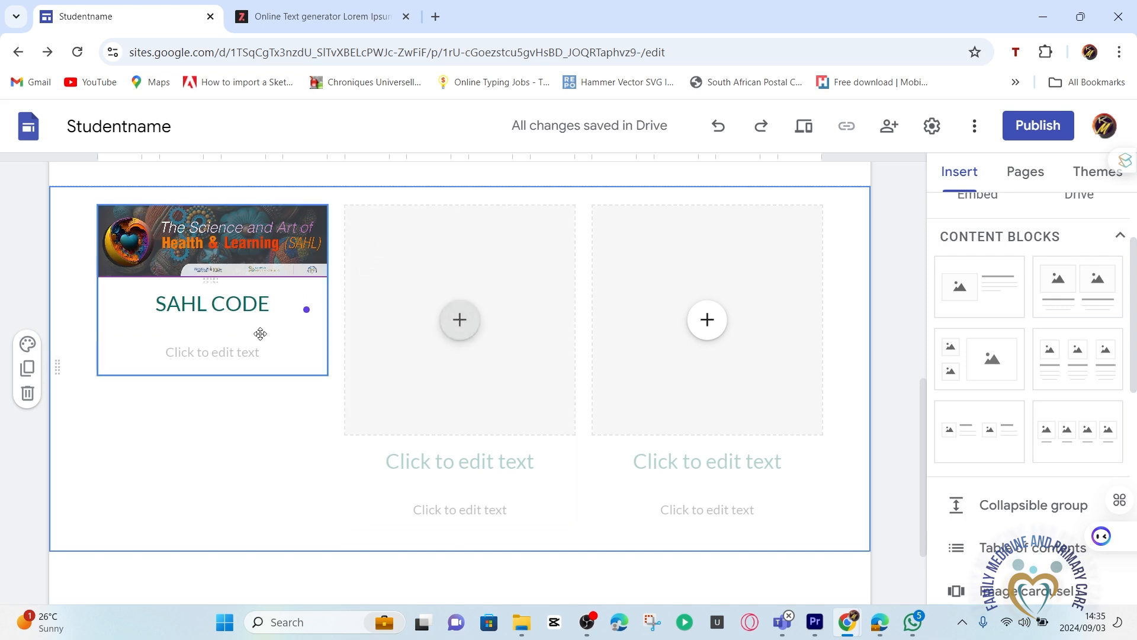
Copy the generated passage from "Non dolorem sunt est laborum" to "in neque ipsam." on the loremipzum.com text generator page
{"action": "left_click", "coordinate": [247, 352]}
{"action": "left_click", "coordinate": [217, 427]}
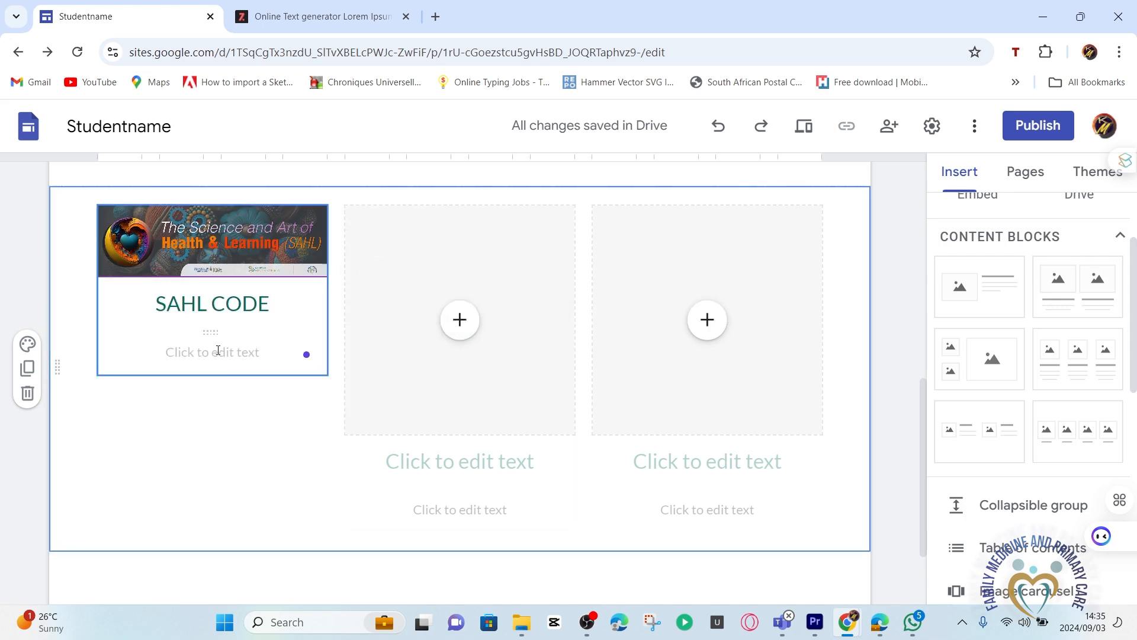
{"action": "left_click", "coordinate": [232, 358]}
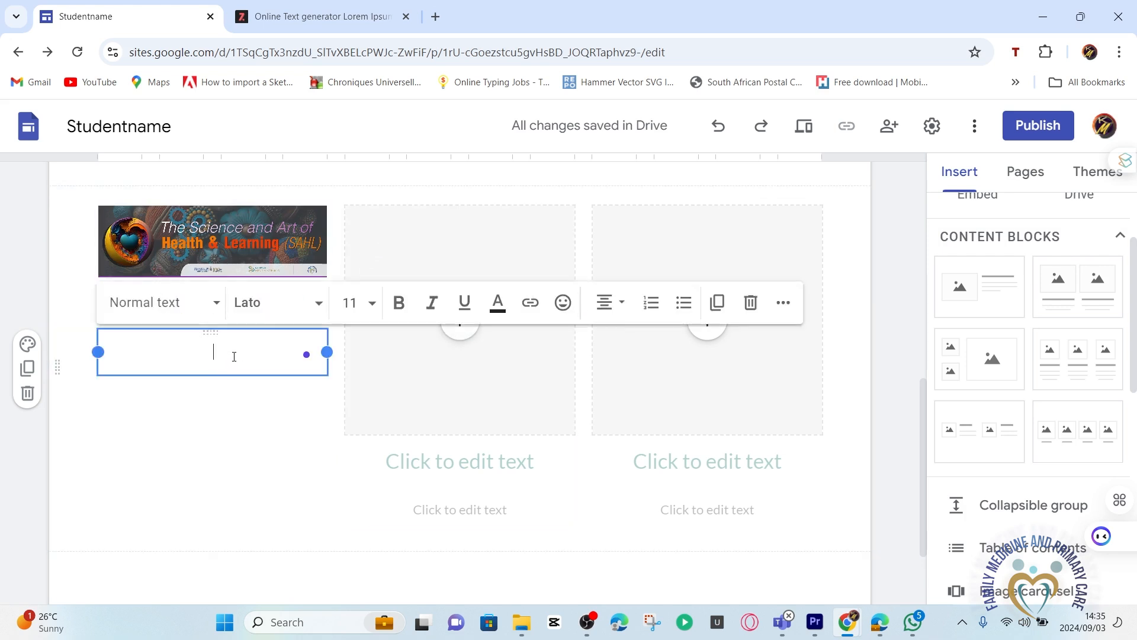
{"action": "left_click", "coordinate": [327, 25]}
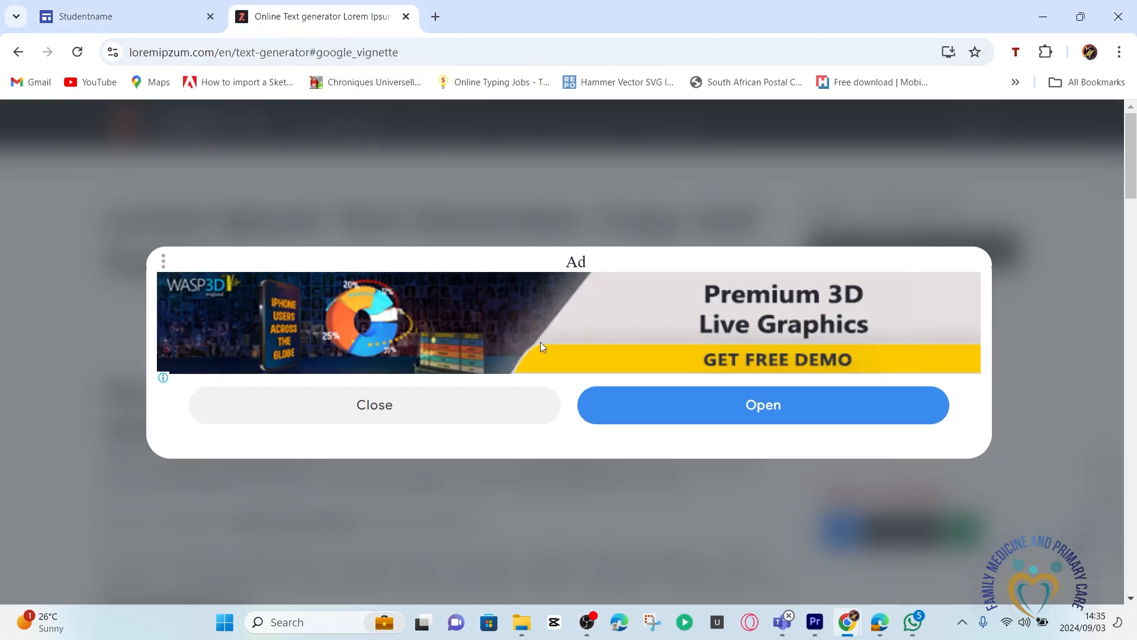
{"action": "left_click", "coordinate": [355, 412]}
{"action": "scroll", "coordinate": [335, 409], "scroll_direction": "down", "scroll_amount": 4}
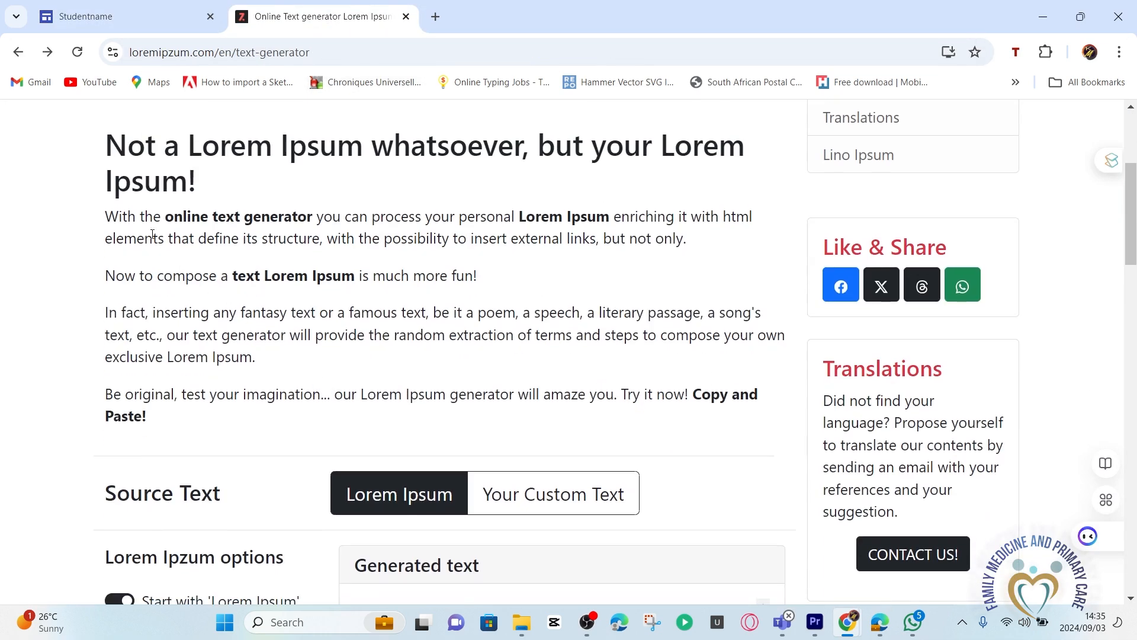
{"action": "left_click_drag", "start_coordinate": [105, 220], "coordinate": [161, 220]}
{"action": "scroll", "coordinate": [415, 296], "scroll_direction": "down", "scroll_amount": 10}
{"action": "mouse_move", "coordinate": [355, 160]}
{"action": "left_mouse_down"}
{"action": "mouse_move", "coordinate": [469, 207]}
{"action": "mouse_move", "coordinate": [479, 231]}
{"action": "mouse_move", "coordinate": [355, 160]}
{"action": "left_mouse_up"}
{"action": "left_click", "coordinate": [464, 170]}
{"action": "left_click", "coordinate": [629, 274]}
{"action": "key", "text": "ctrl+c"}
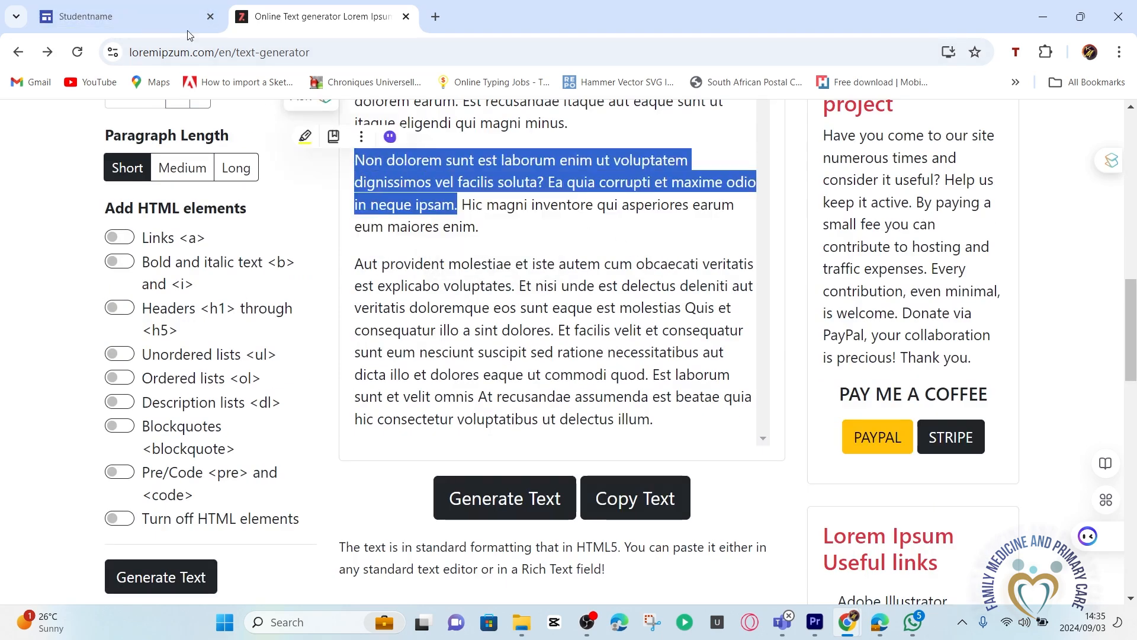
Return to the Google Sites editor, paste the passage as the first column's description and justify its alignment
{"action": "left_click", "coordinate": [136, 17]}
{"action": "key", "text": "ctrl+v"}
{"action": "key", "text": "ctrl+a"}
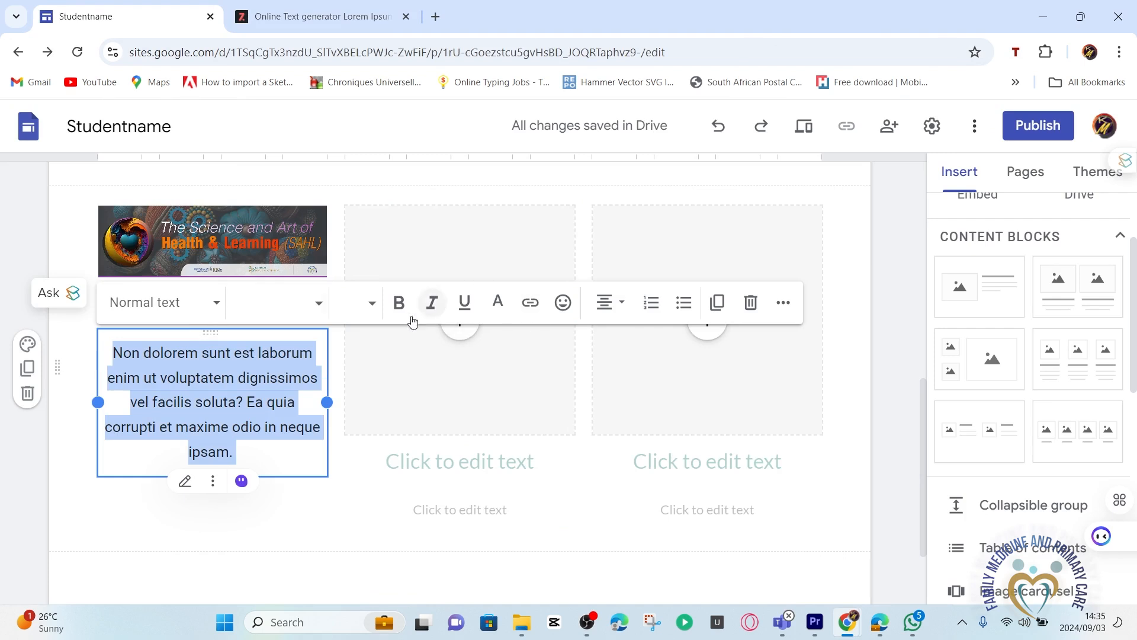
{"action": "left_click", "coordinate": [620, 306]}
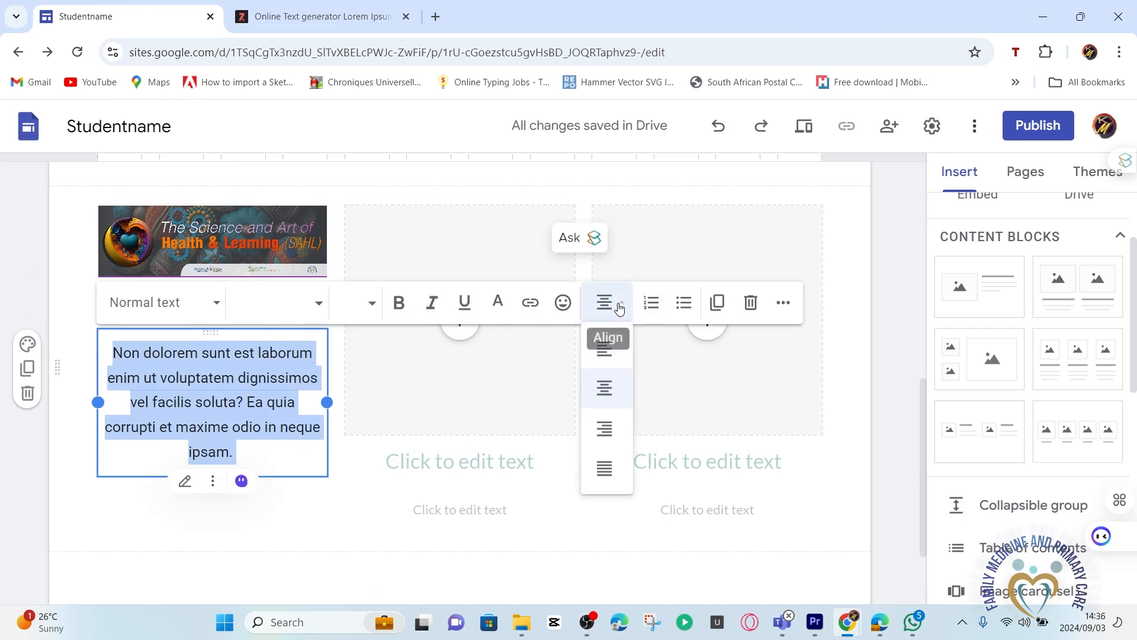
{"action": "left_click", "coordinate": [598, 485]}
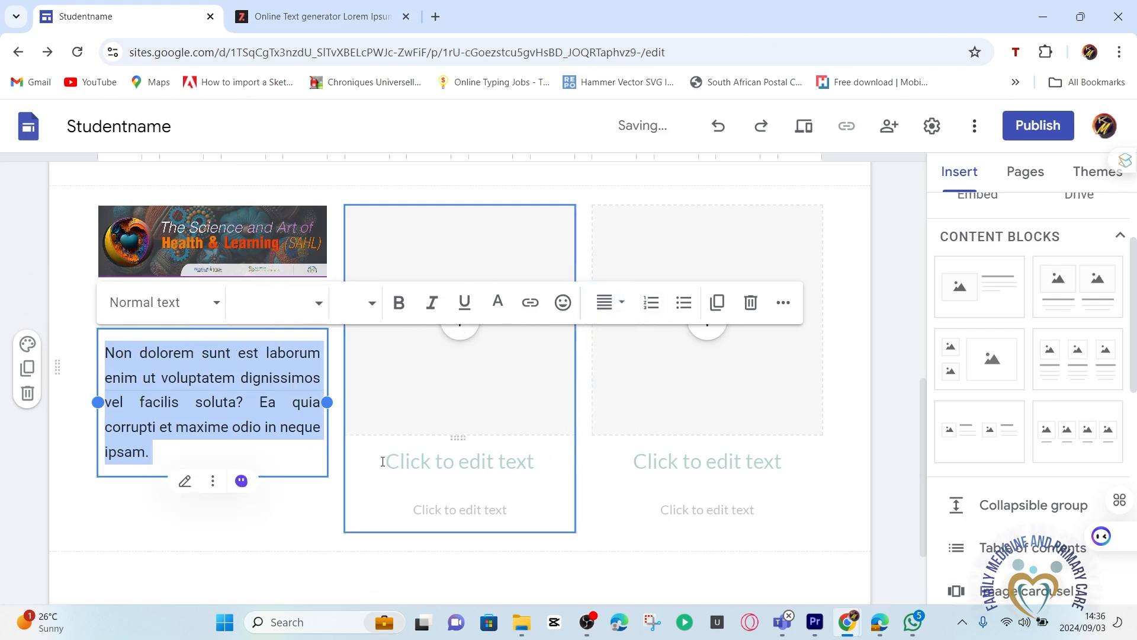
{"action": "left_click", "coordinate": [225, 548]}
{"action": "left_click", "coordinate": [212, 416]}
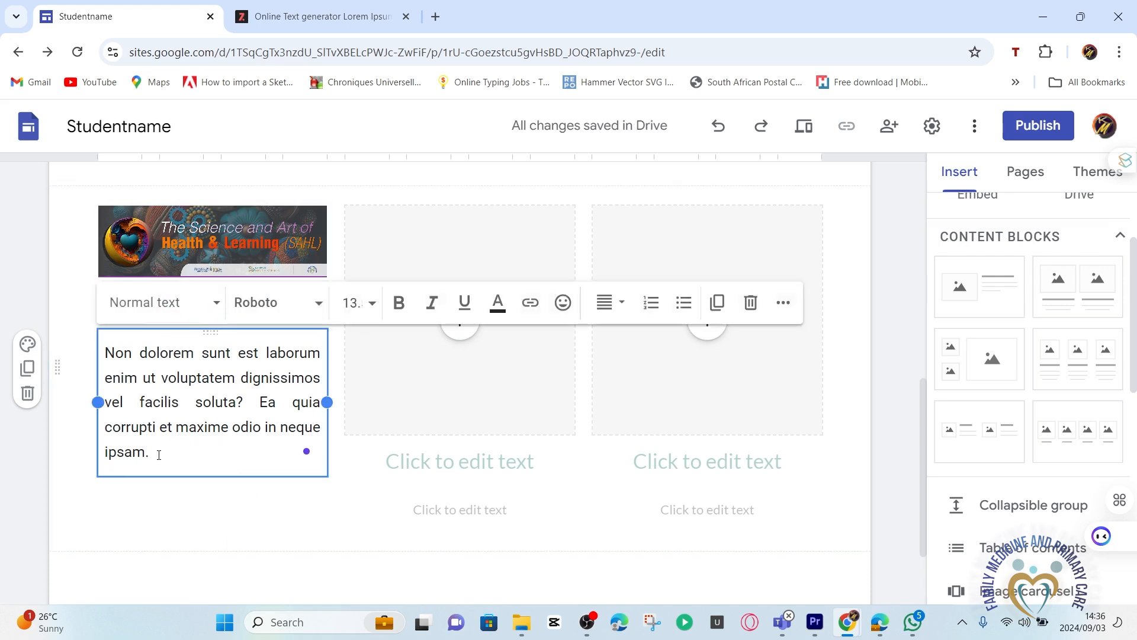
Set the font size of the first column's description text to 12
{"action": "left_click_drag", "start_coordinate": [155, 452], "coordinate": [101, 365]}
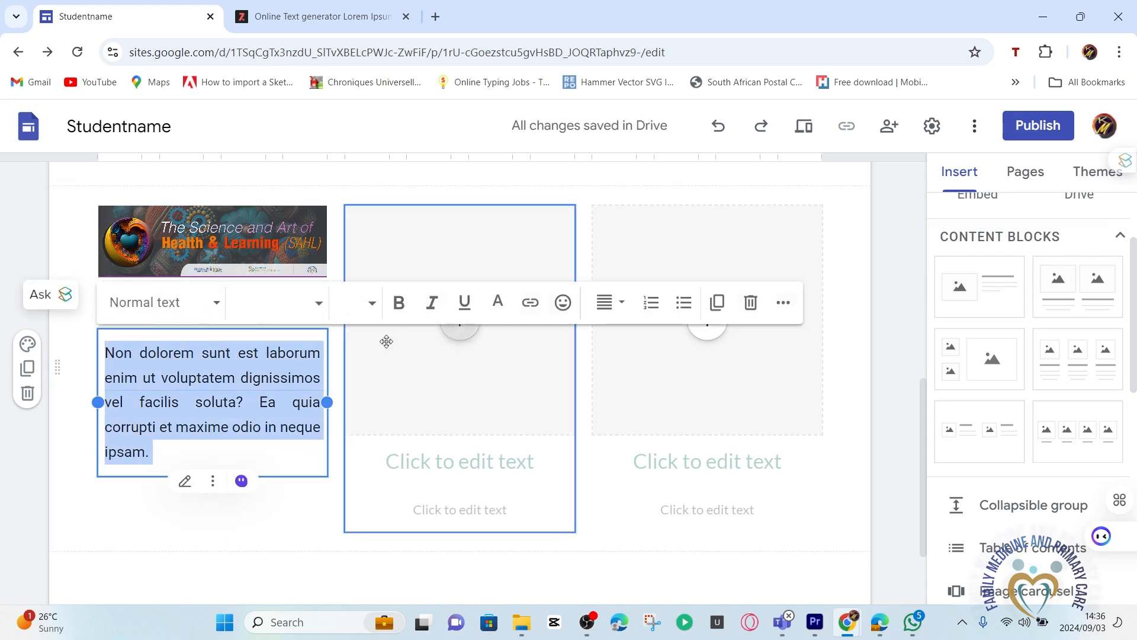
{"action": "left_click", "coordinate": [373, 308]}
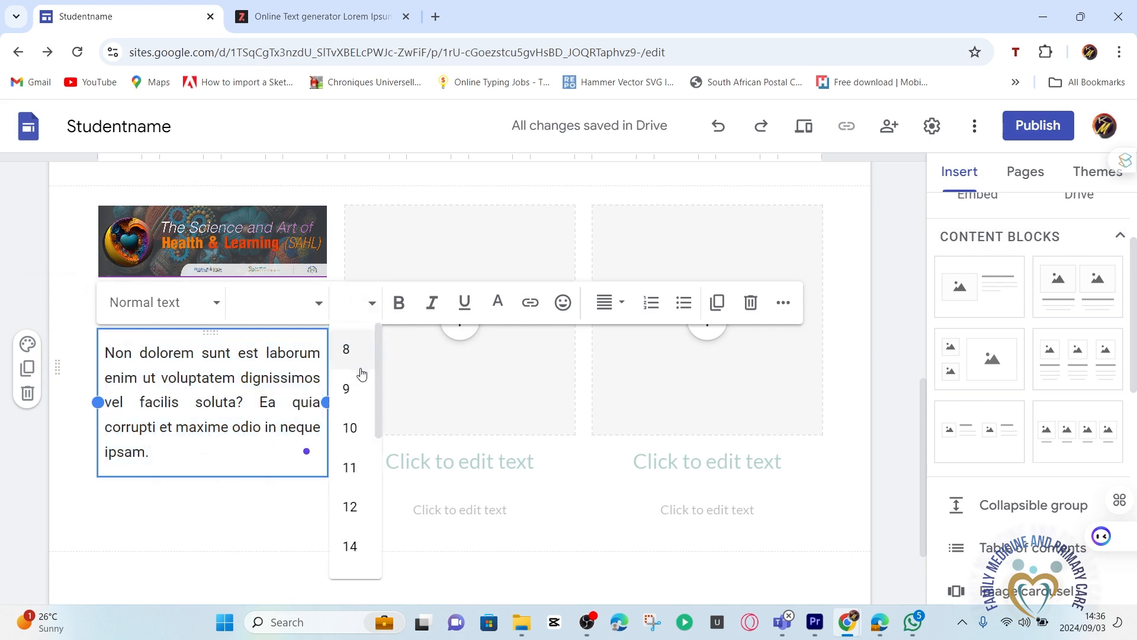
{"action": "left_click", "coordinate": [350, 508]}
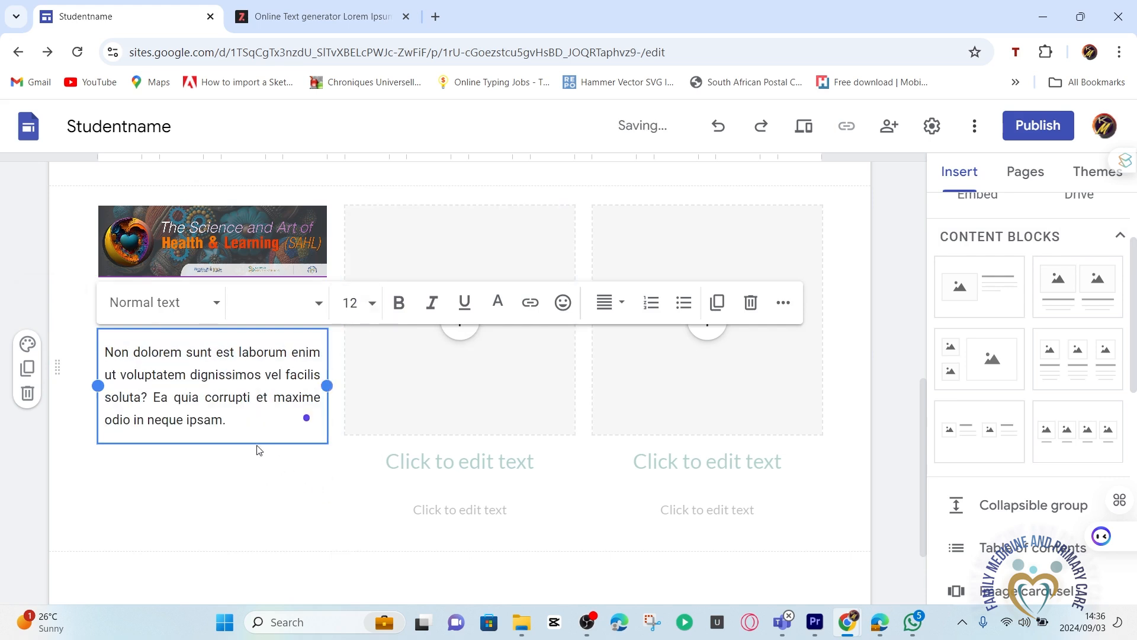
{"action": "left_click", "coordinate": [196, 498]}
Upload FPHHSS-banner.jpg into the second column's image placeholder and show the full banner uncropped
{"action": "scroll", "coordinate": [275, 483], "scroll_direction": "up", "scroll_amount": 1}
{"action": "scroll", "coordinate": [274, 482], "scroll_direction": "up", "scroll_amount": 1}
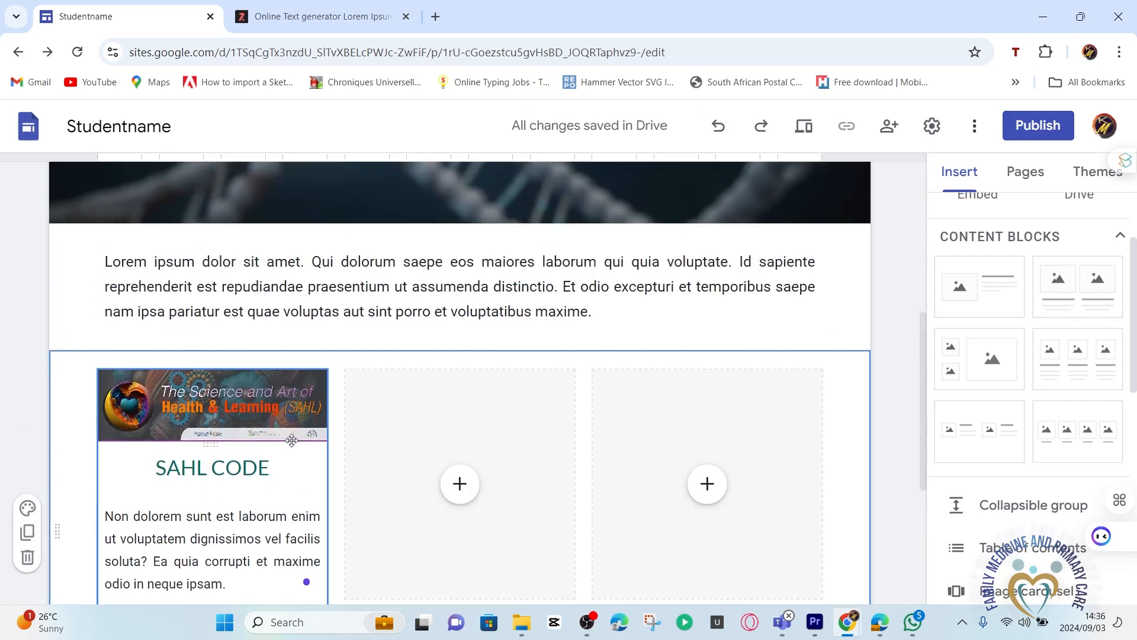
{"action": "scroll", "coordinate": [291, 440], "scroll_direction": "down", "scroll_amount": 1}
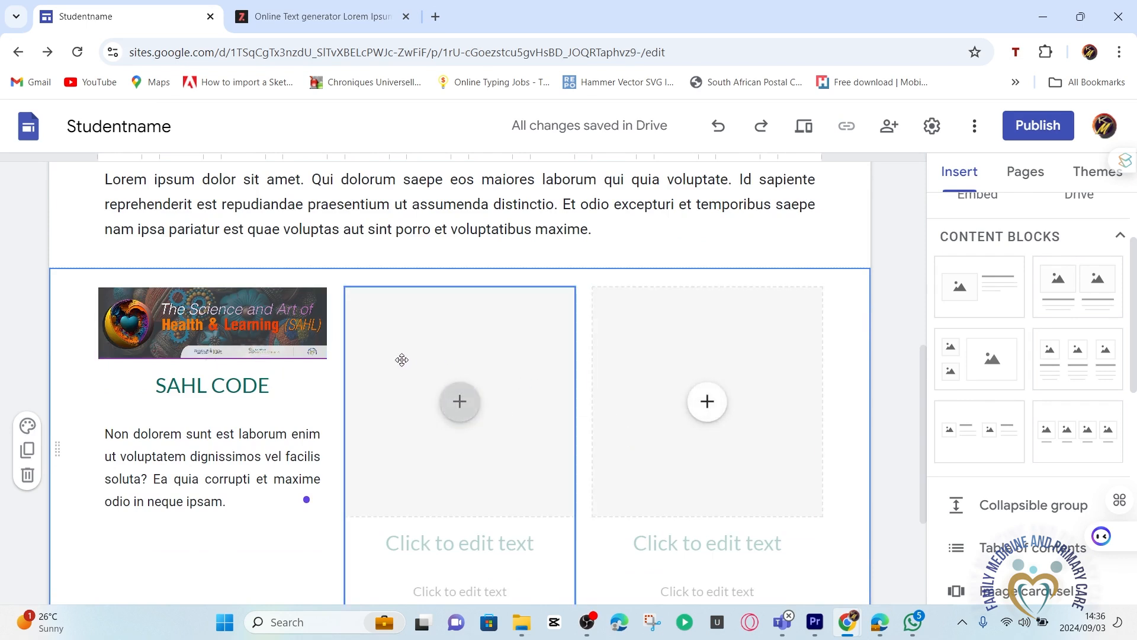
{"action": "left_click", "coordinate": [459, 401]}
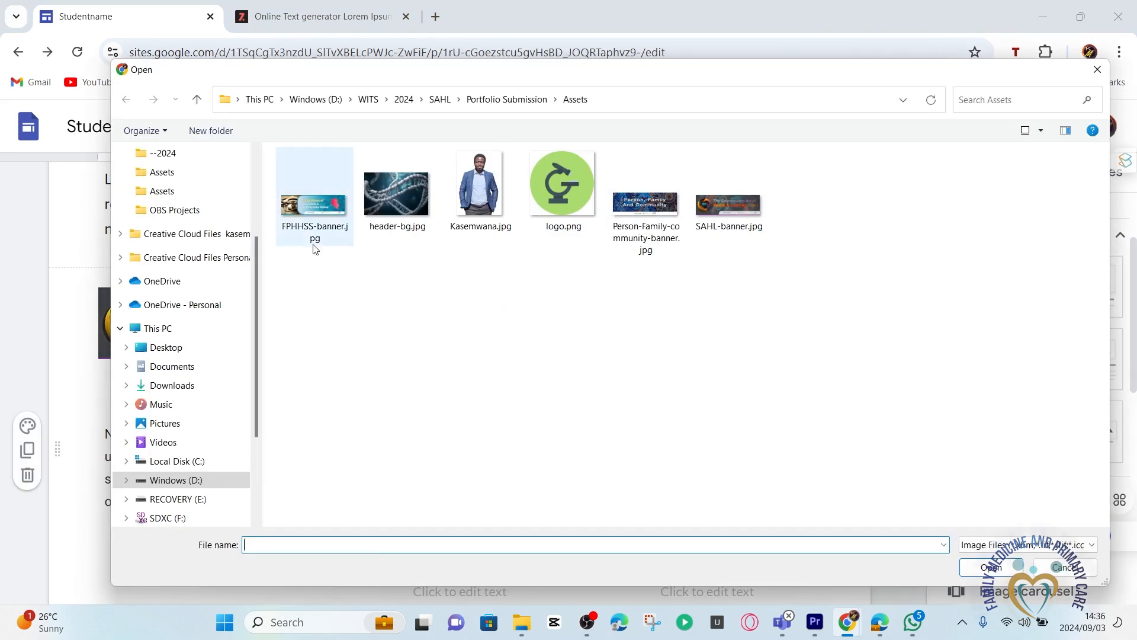
{"action": "double_click", "coordinate": [315, 243]}
Copy the "SAHL CODE" heading into the second column and change it to "FPHHS CODE"
{"action": "left_click_drag", "start_coordinate": [270, 357], "coordinate": [154, 357]}
{"action": "key", "text": "ctrl+c"}
{"action": "left_click", "coordinate": [450, 357]}
{"action": "key", "text": "ctrl+v"}
{"action": "left_click_drag", "start_coordinate": [455, 357], "coordinate": [402, 358]}
{"action": "type", "text": "FPHH"}
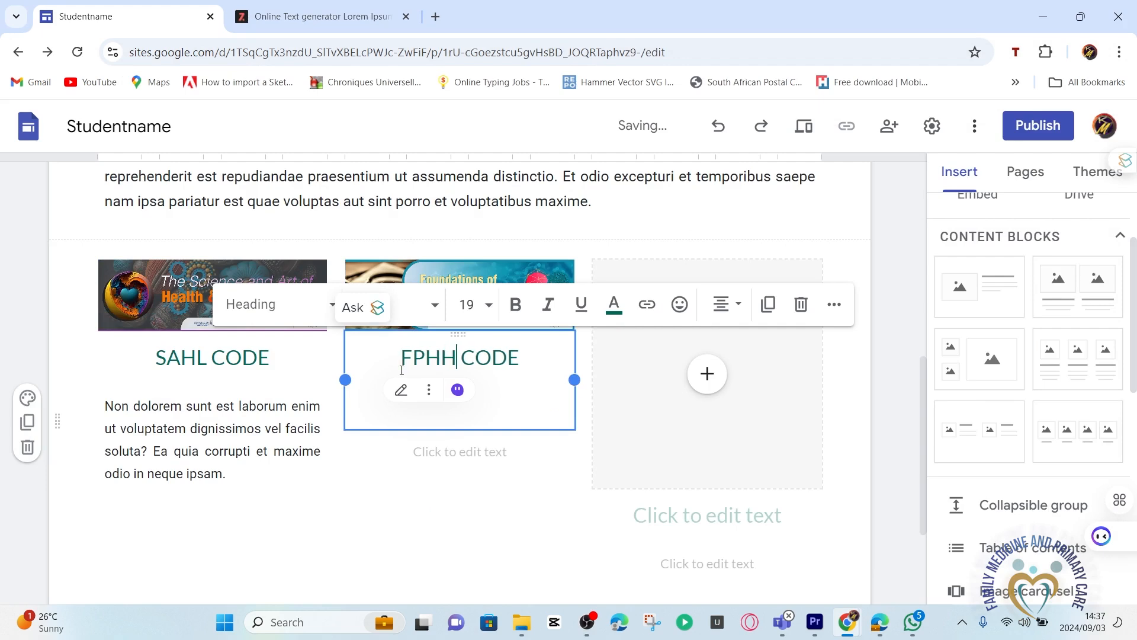
{"action": "type", "text": "S"}
Copy the first column's description paragraph into the description below the "FPHHS CODE" heading
{"action": "left_click", "coordinate": [223, 474]}
{"action": "left_click_drag", "start_coordinate": [226, 475], "coordinate": [103, 405]}
{"action": "key", "text": "ctrl+c"}
{"action": "left_click", "coordinate": [460, 451]}
{"action": "key", "text": "ctrl+v"}
{"action": "left_click", "coordinate": [429, 564]}
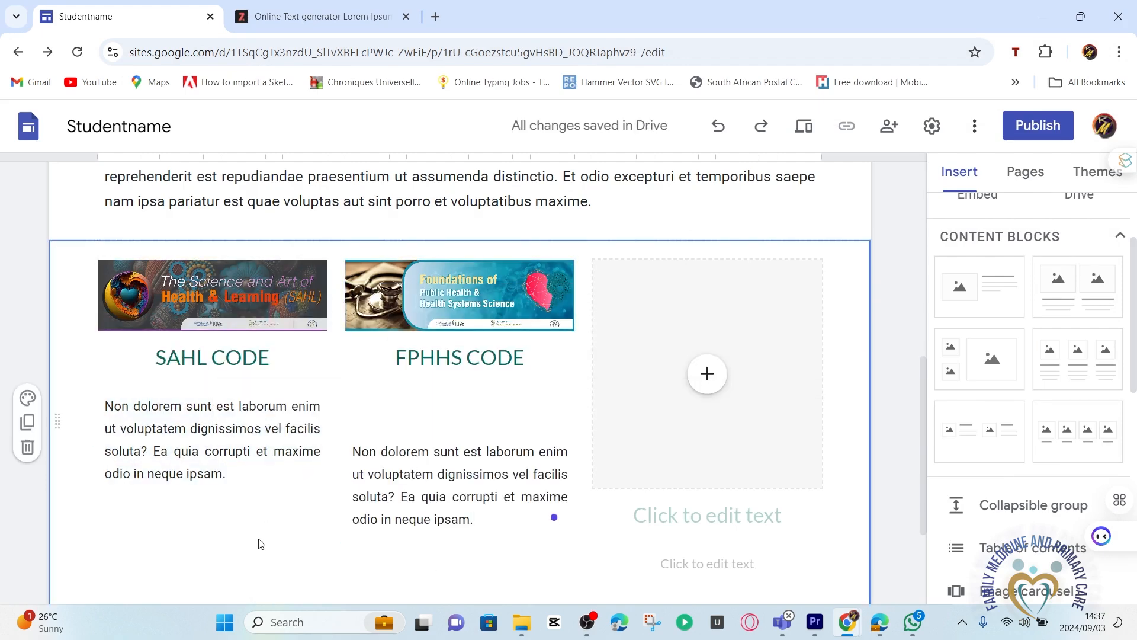
Remove the blank lines above the description paragraph in the "FPHHS CODE" column
{"action": "left_click", "coordinate": [500, 423]}
{"action": "key", "text": "BackSpace"}
{"action": "key", "text": "BackSpace"}
{"action": "left_click", "coordinate": [427, 452]}
{"action": "left_click", "coordinate": [427, 545]}
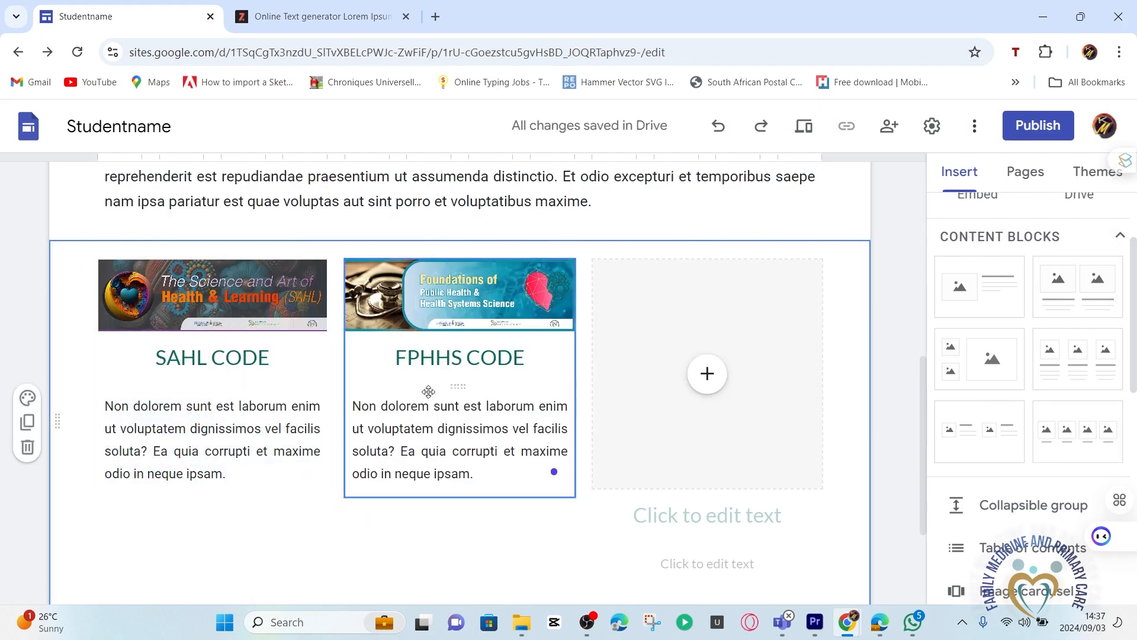
Upload the "Person, Family And Community" banner image into the third column's image placeholder
{"action": "scroll", "coordinate": [460, 457], "scroll_direction": "up", "scroll_amount": 1}
{"action": "scroll", "coordinate": [463, 459], "scroll_direction": "down", "scroll_amount": 1}
{"action": "left_click", "coordinate": [708, 377]}
{"action": "left_click", "coordinate": [760, 386]}
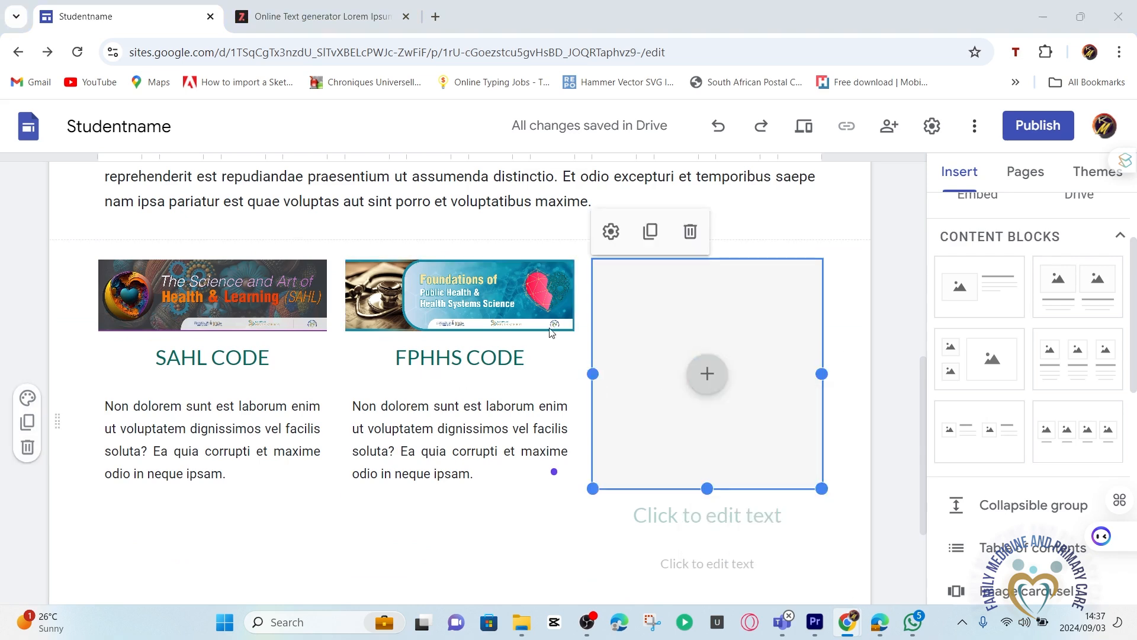
{"action": "double_click", "coordinate": [659, 220]}
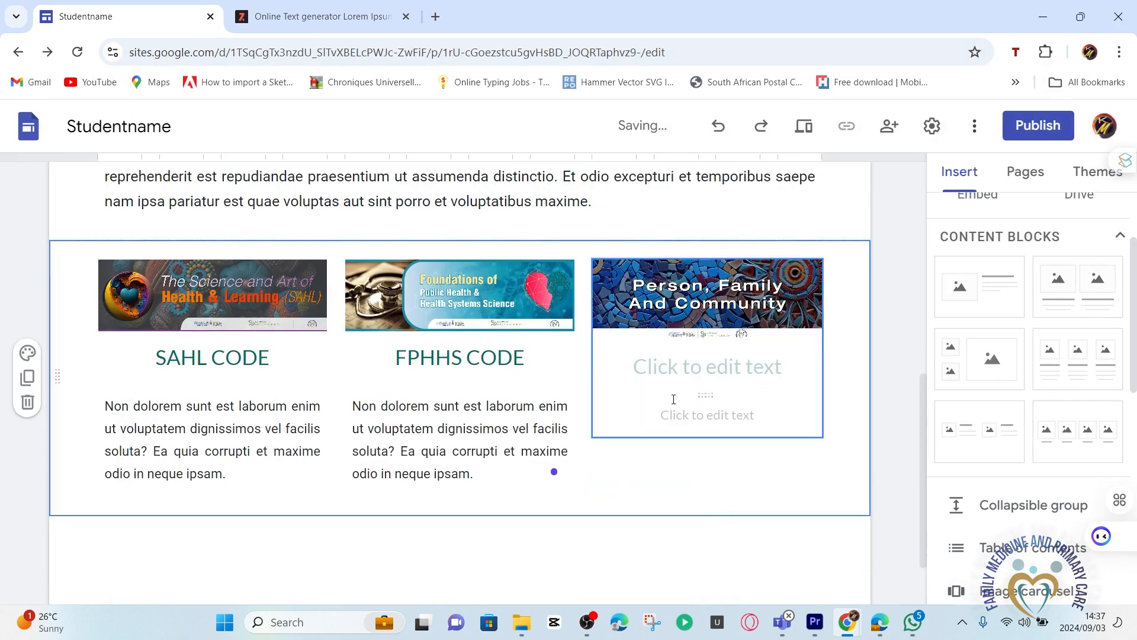
Paste the copied description paragraph into the third column's description placeholder
{"action": "left_click", "coordinate": [673, 382]}
{"action": "left_click", "coordinate": [674, 413]}
{"action": "key", "text": "ctrl+v"}
Copy the "FPHHS CODE" heading into the third column's heading and change it to "PFC CODE"
{"action": "left_click_drag", "start_coordinate": [528, 360], "coordinate": [394, 367]}
{"action": "key", "text": "ctrl+c"}
{"action": "left_click", "coordinate": [708, 366]}
{"action": "key", "text": "ctrl+v"}
{"action": "double_click", "coordinate": [673, 366]}
{"action": "type", "text": "PFC"}
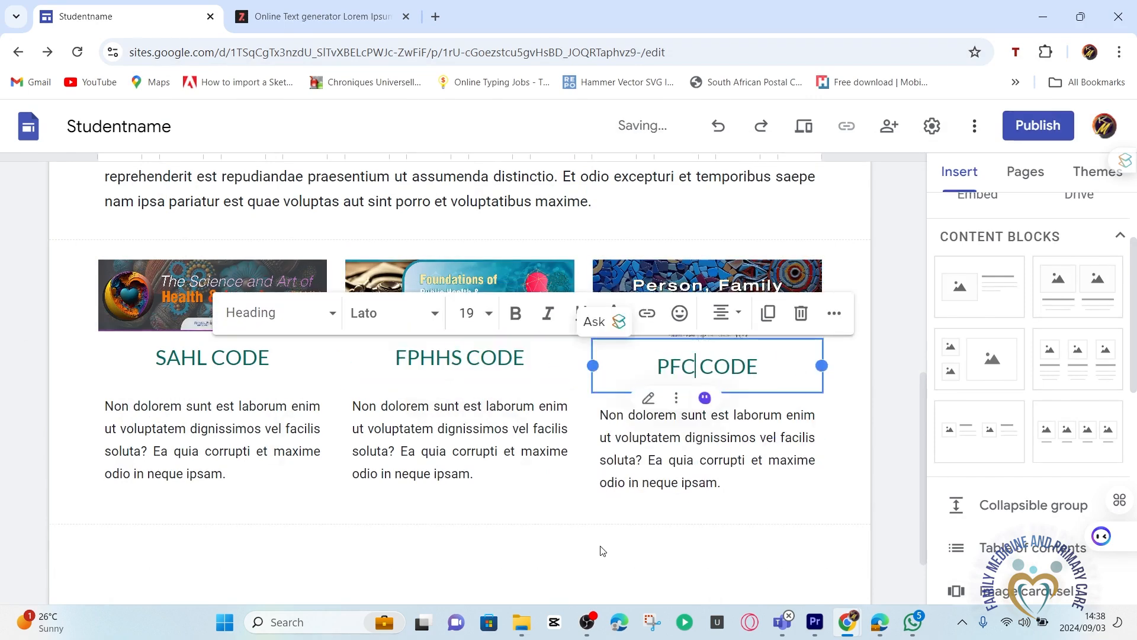
{"action": "scroll", "coordinate": [600, 551], "scroll_direction": "down", "scroll_amount": 1}
{"action": "left_click", "coordinate": [872, 337]}
{"action": "scroll", "coordinate": [822, 328], "scroll_direction": "up", "scroll_amount": 7}
{"action": "scroll", "coordinate": [555, 289], "scroll_direction": "down", "scroll_amount": 7}
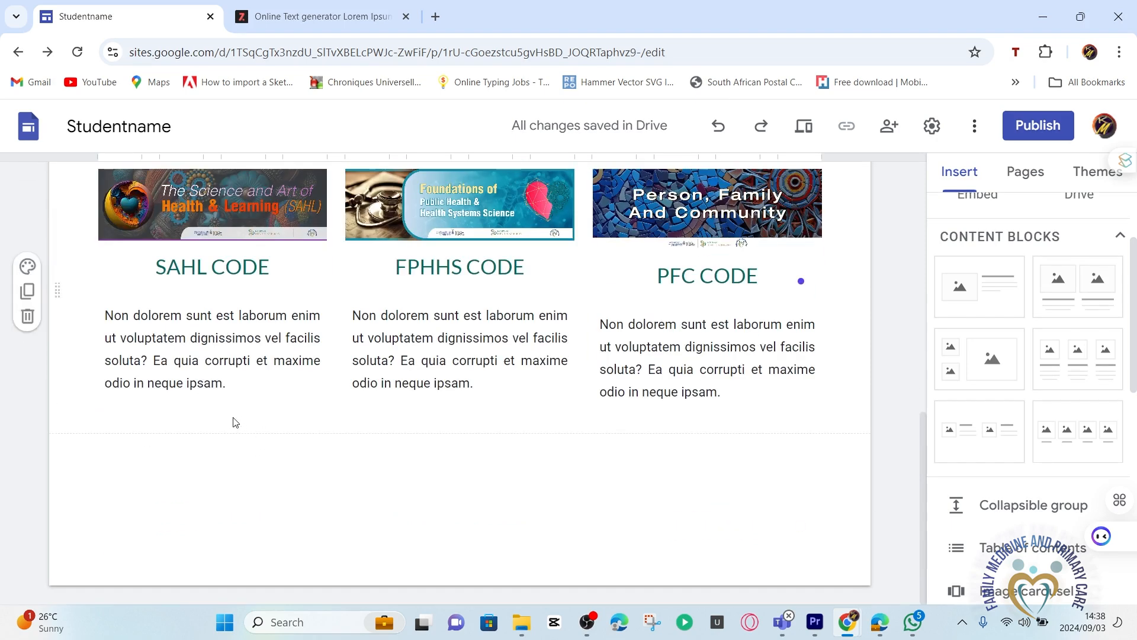
Insert a button named "Read more" that links to the site's SAHL page
{"action": "left_click", "coordinate": [203, 396]}
{"action": "scroll", "coordinate": [236, 450], "scroll_direction": "up", "scroll_amount": 1}
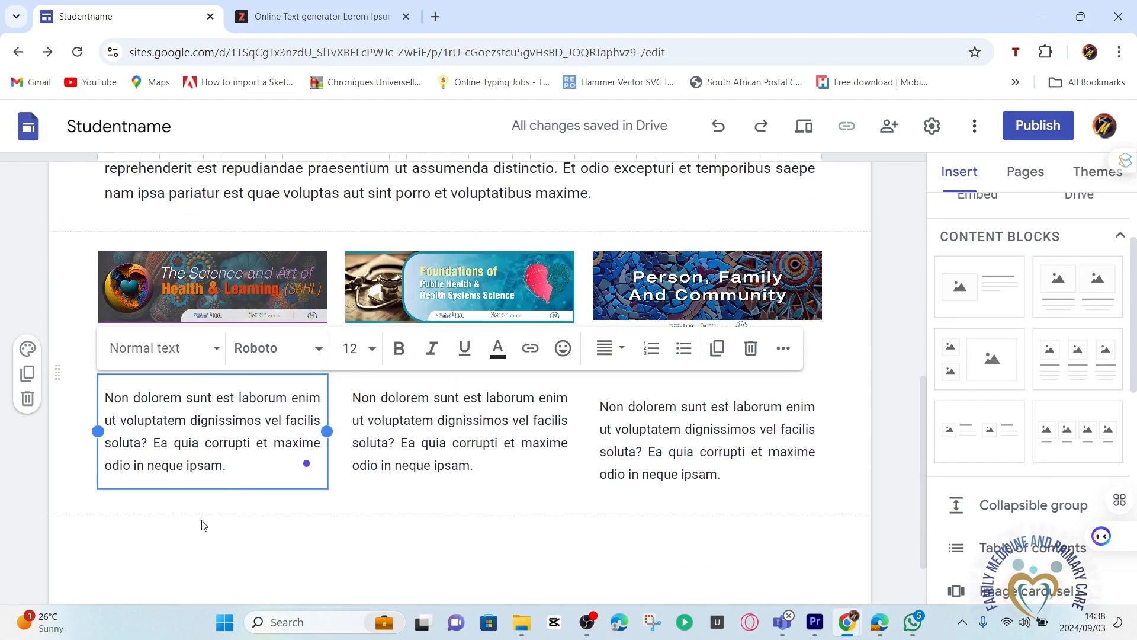
{"action": "scroll", "coordinate": [201, 524], "scroll_direction": "down", "scroll_amount": 1}
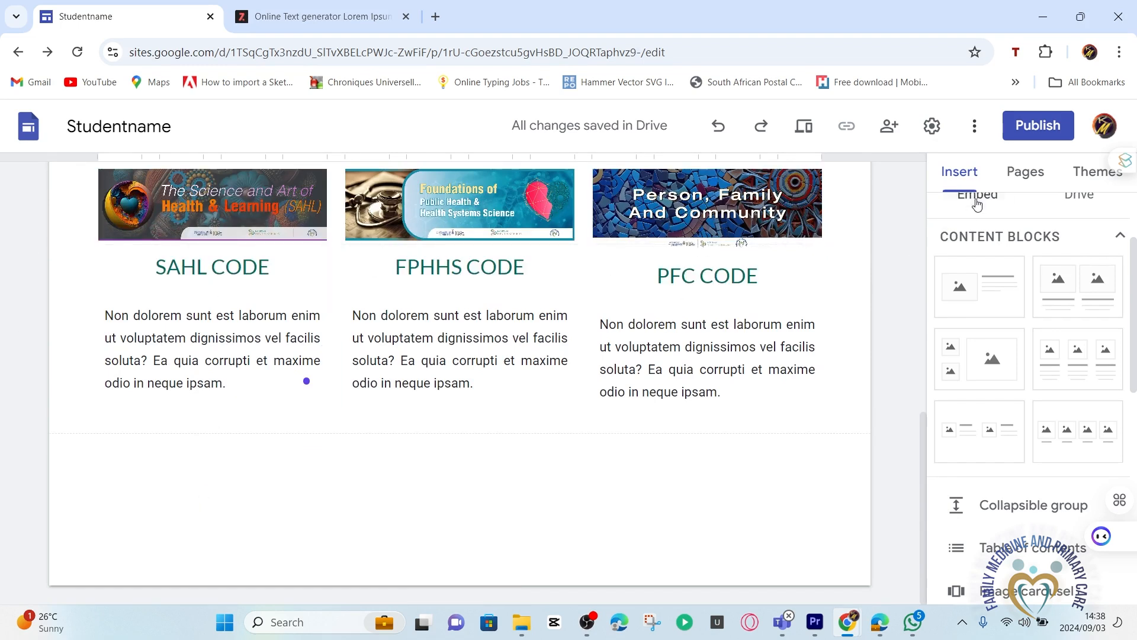
{"action": "scroll", "coordinate": [1015, 290], "scroll_direction": "up", "scroll_amount": 2}
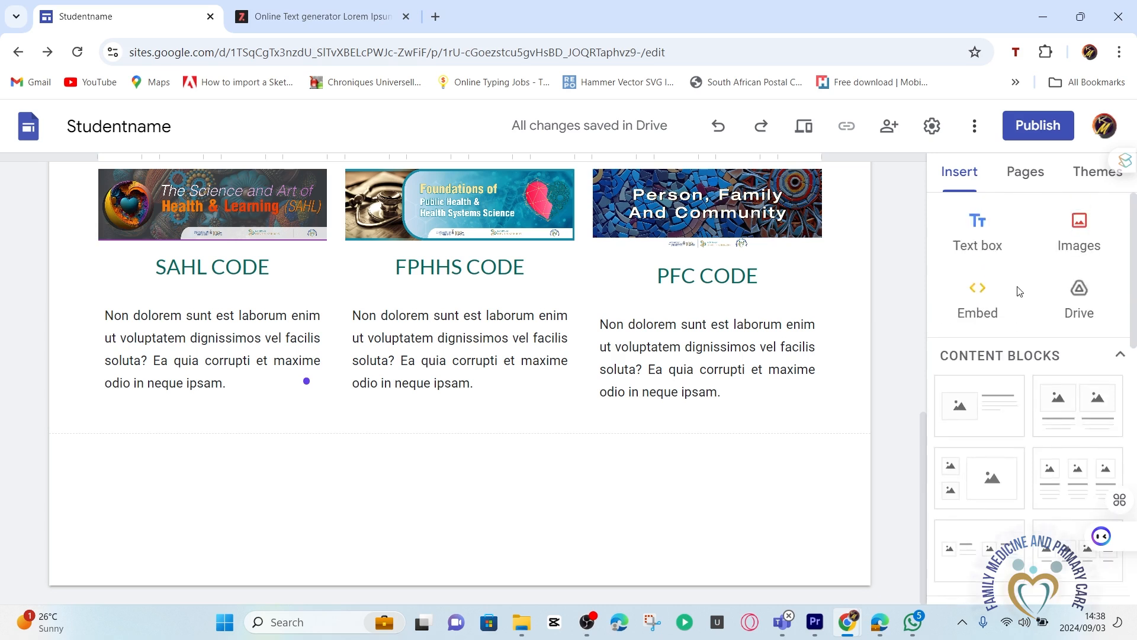
{"action": "scroll", "coordinate": [1018, 297], "scroll_direction": "down", "scroll_amount": 5}
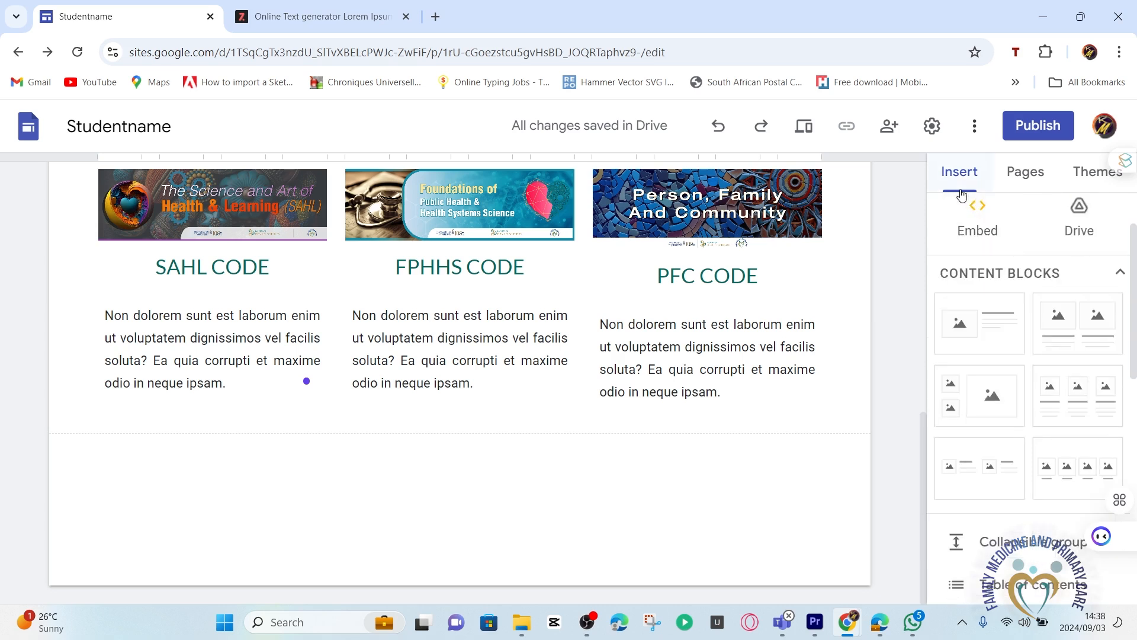
{"action": "scroll", "coordinate": [978, 236], "scroll_direction": "down", "scroll_amount": 2}
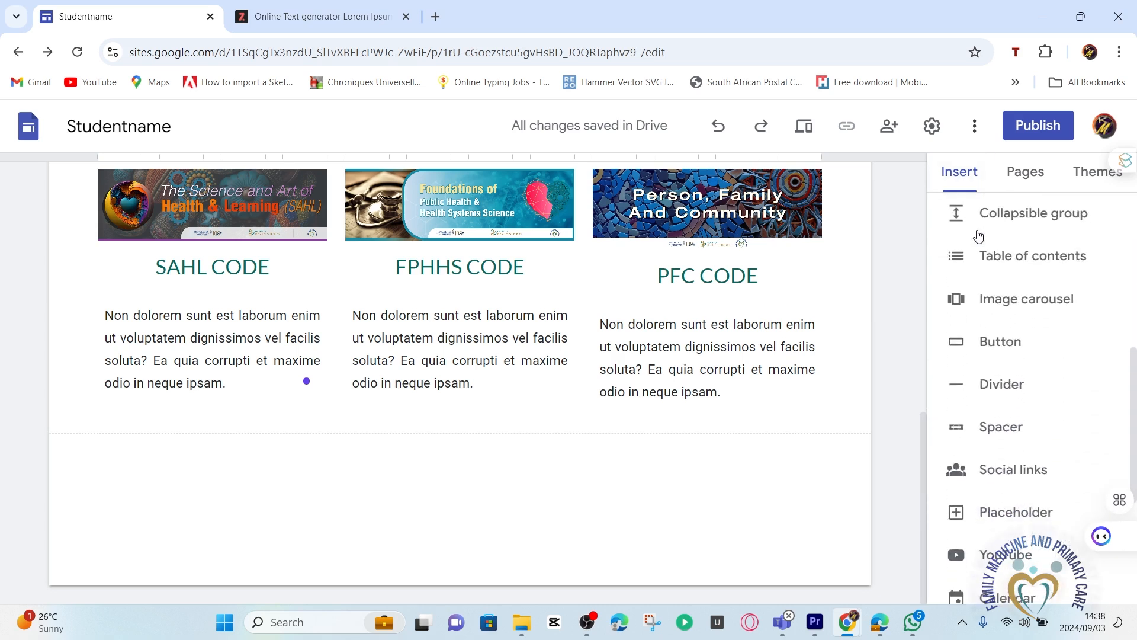
{"action": "left_click", "coordinate": [1000, 347]}
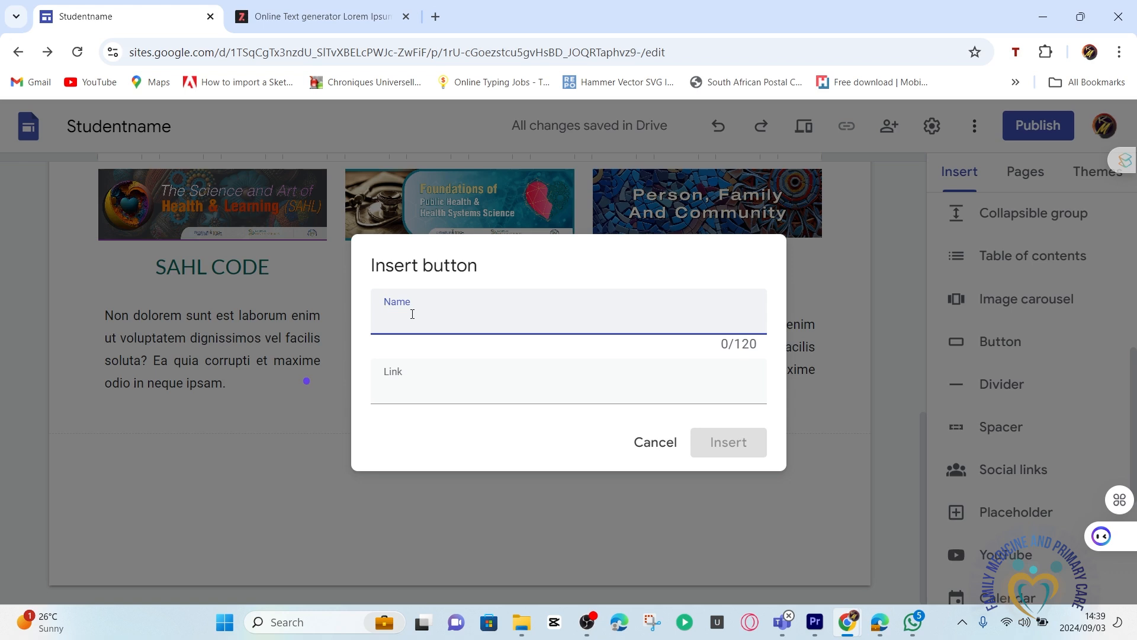
{"action": "type", "text": "Read more"}
{"action": "left_click", "coordinate": [453, 379]}
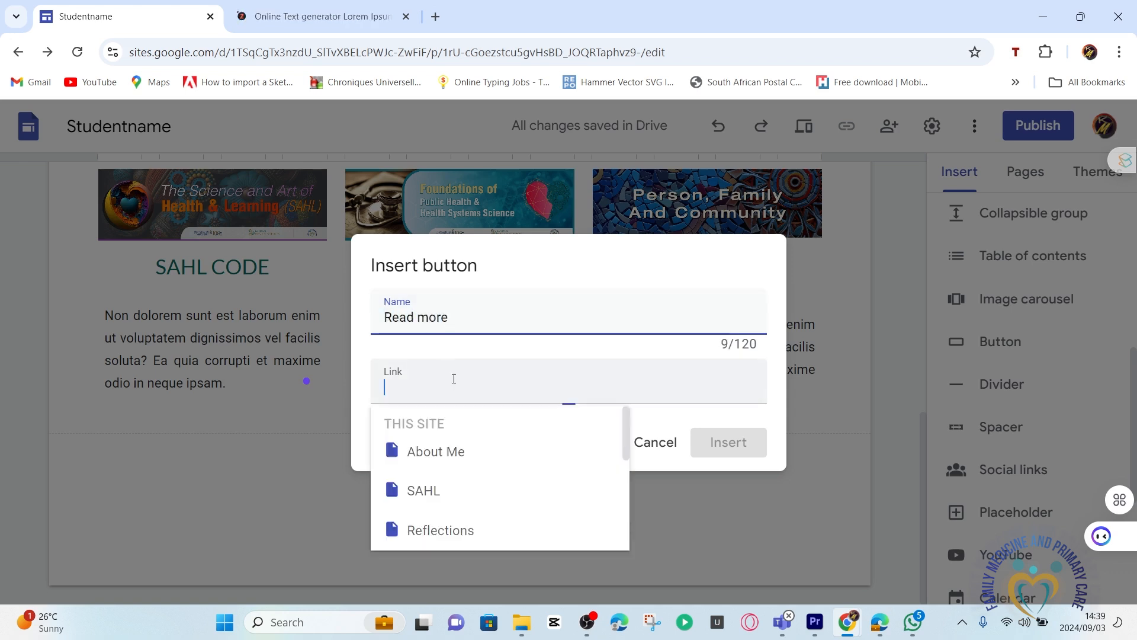
{"action": "left_click", "coordinate": [429, 492]}
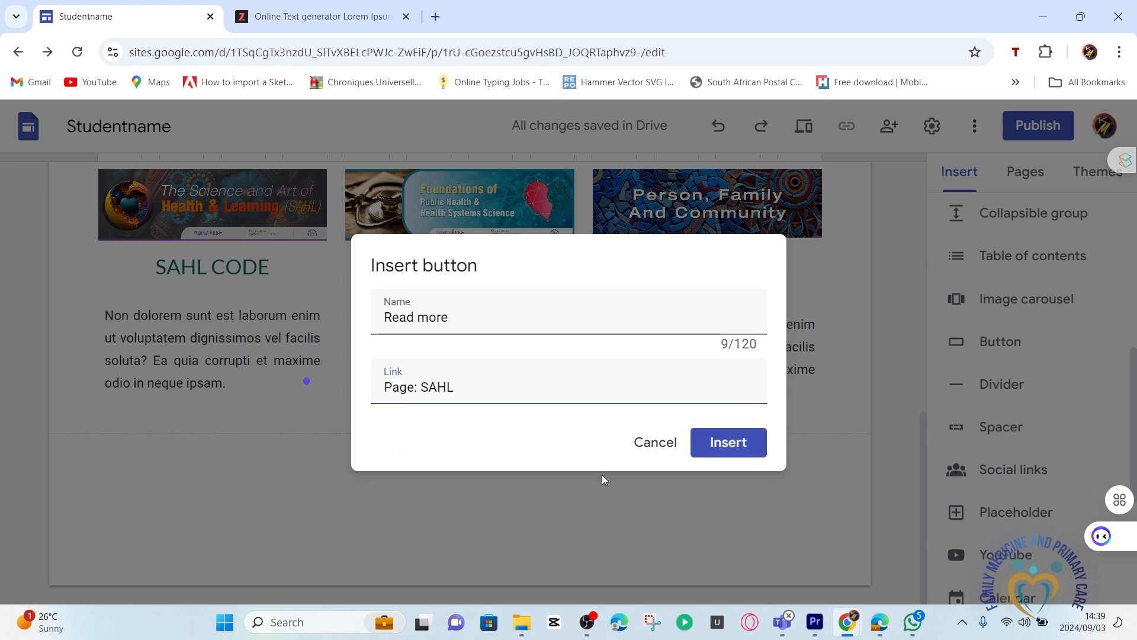
{"action": "left_click", "coordinate": [733, 444]}
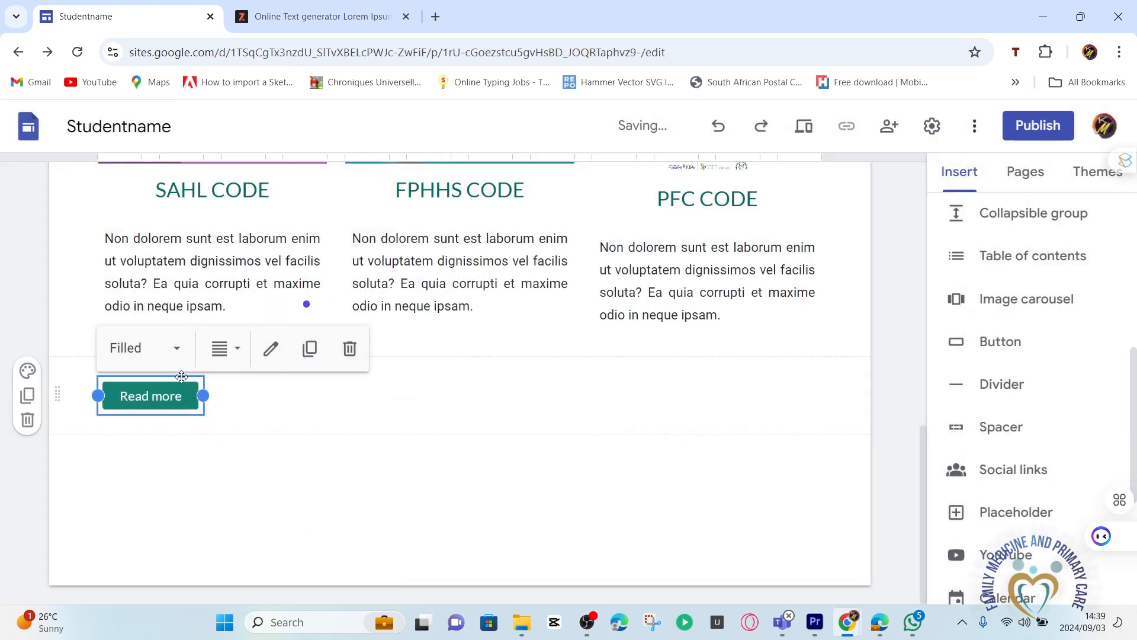
Move the "Read more" button into the first column, directly below the "SAHL CODE" description
{"action": "scroll", "coordinate": [278, 510], "scroll_direction": "up", "scroll_amount": 1}
{"action": "left_click", "coordinate": [246, 534]}
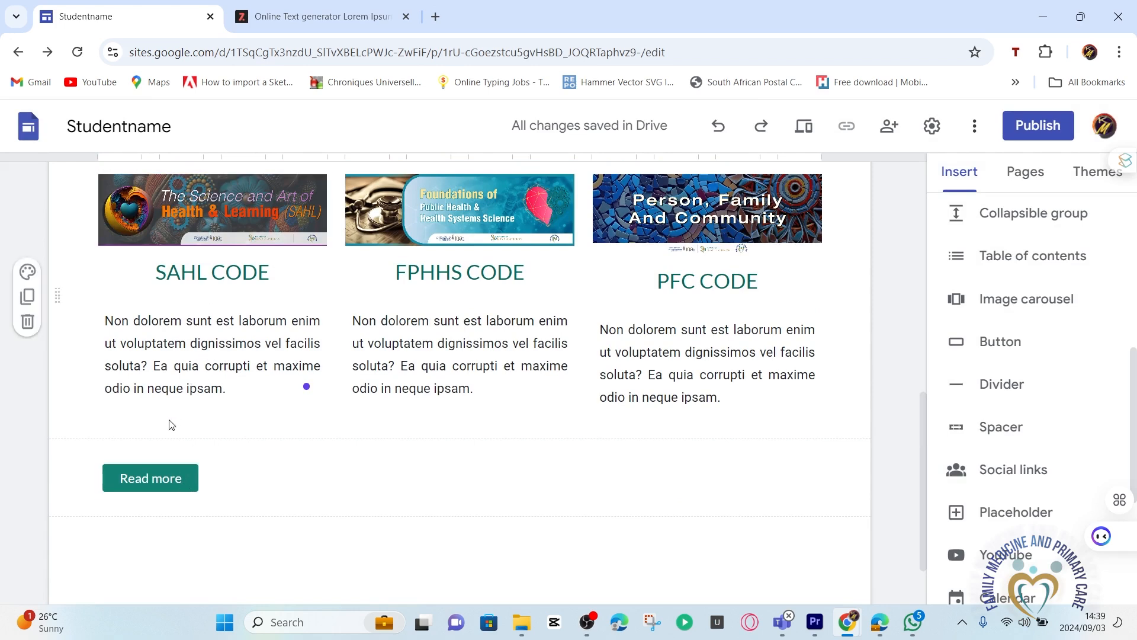
{"action": "left_click_drag", "start_coordinate": [162, 469], "coordinate": [208, 415]}
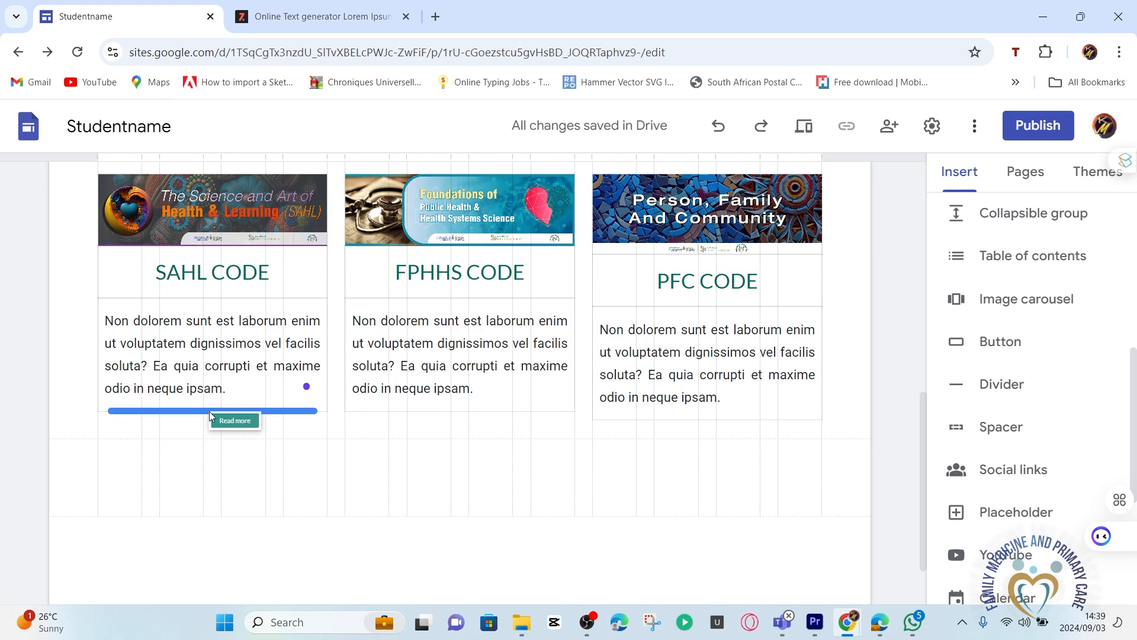
{"action": "left_click_drag", "start_coordinate": [210, 413], "coordinate": [210, 415]}
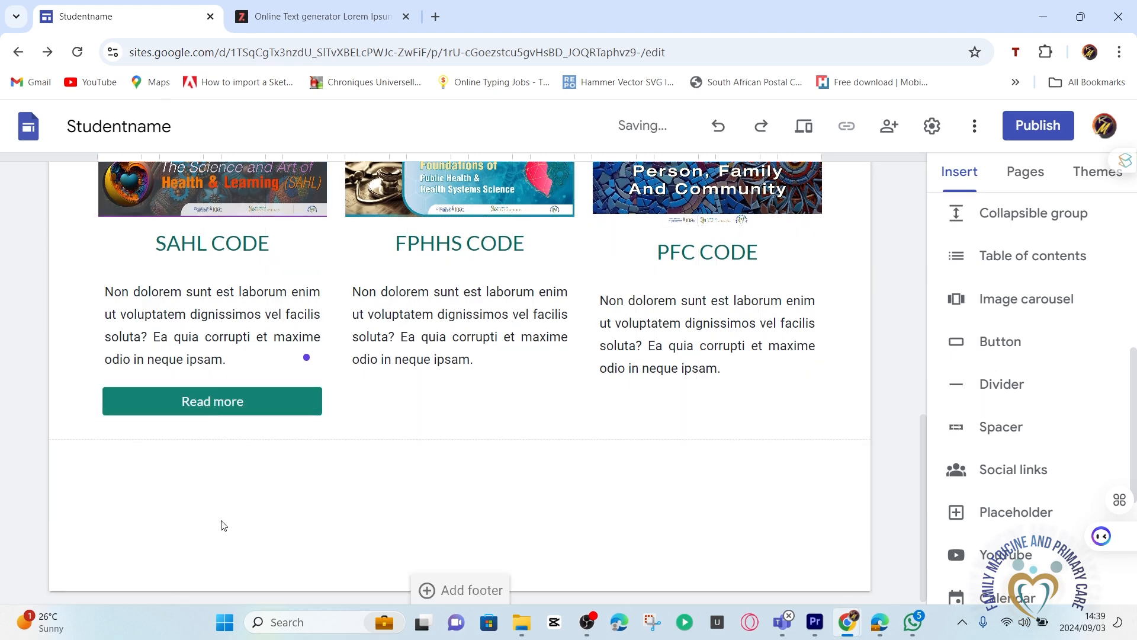
{"action": "scroll", "coordinate": [233, 526], "scroll_direction": "up", "scroll_amount": 2}
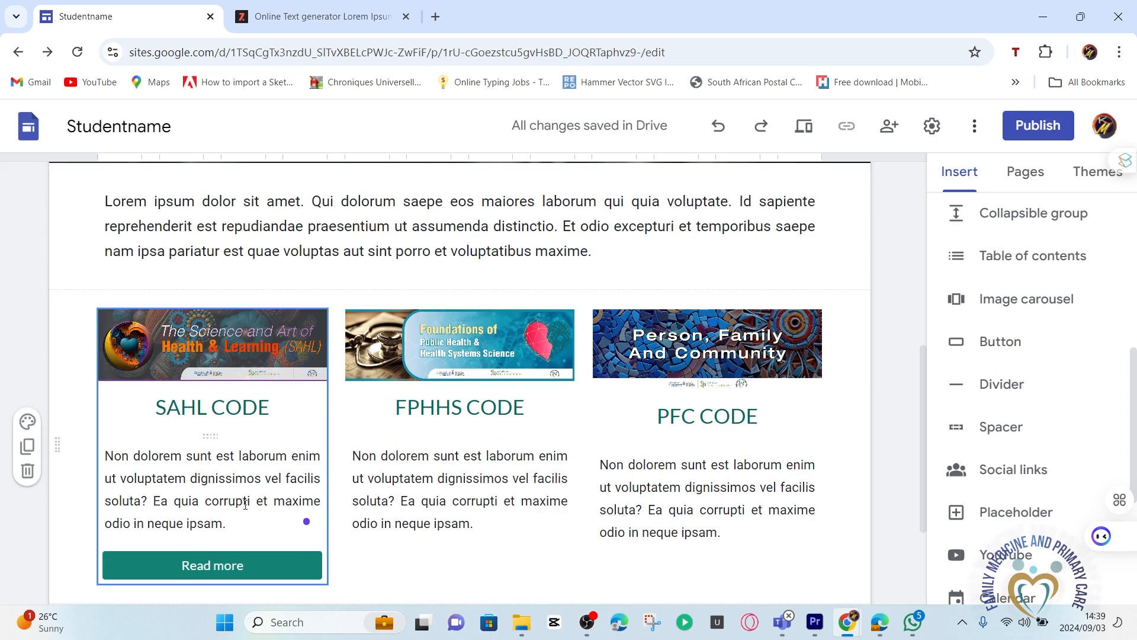
{"action": "scroll", "coordinate": [238, 498], "scroll_direction": "down", "scroll_amount": 1}
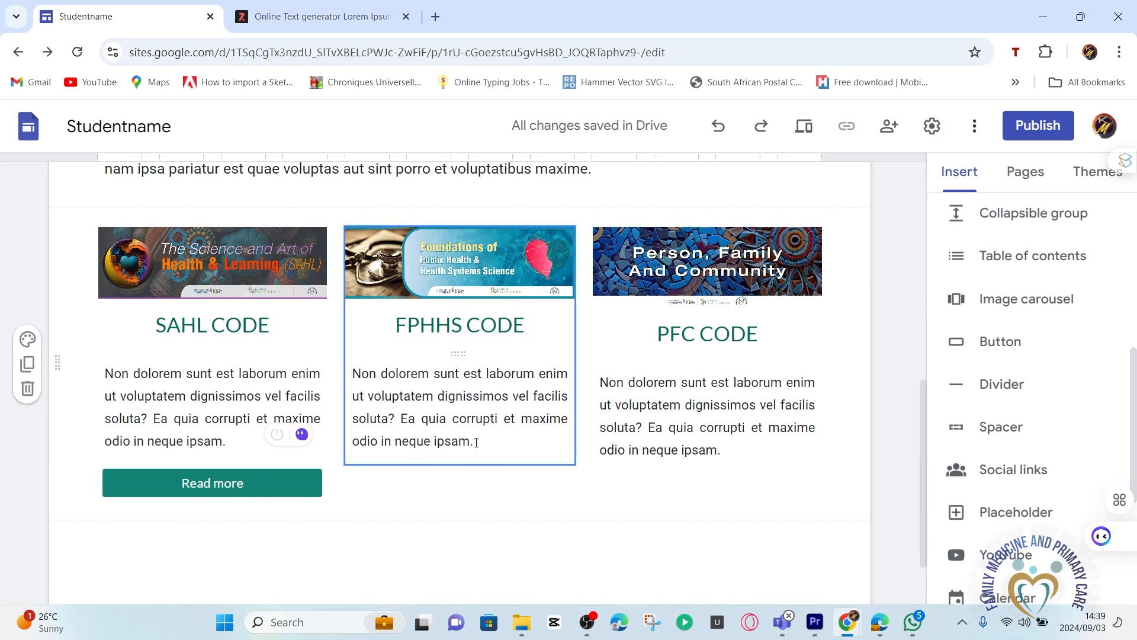
Insert a "Read more" button linked to the FPHHS page and place it below the second column's description
{"action": "left_click", "coordinate": [968, 349]}
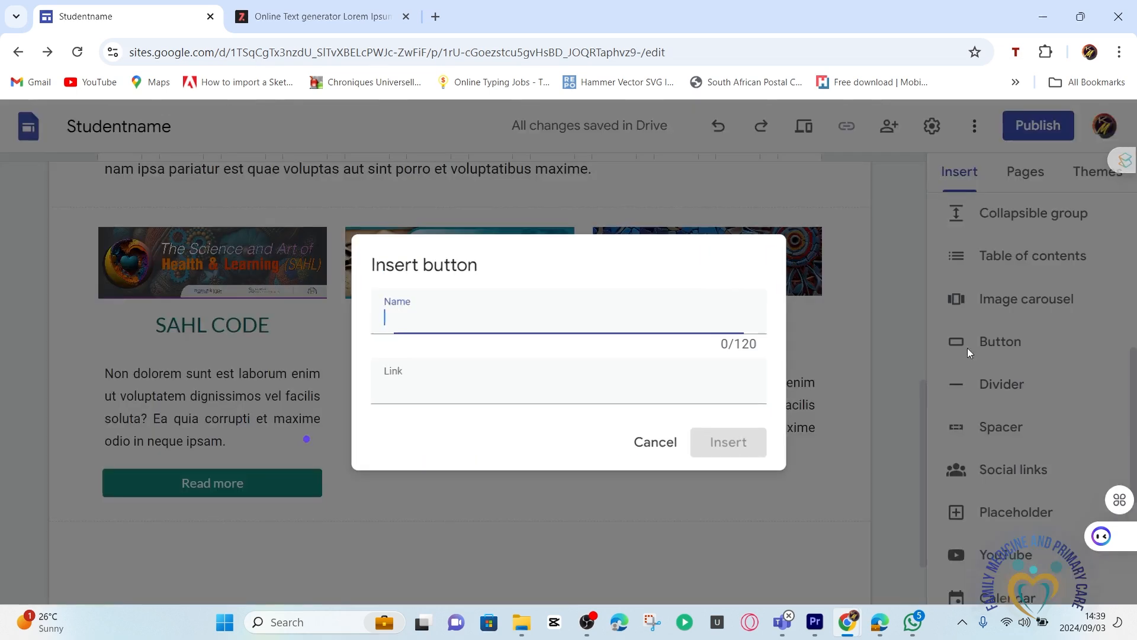
{"action": "type", "text": "Read more"}
{"action": "left_click", "coordinate": [453, 388]}
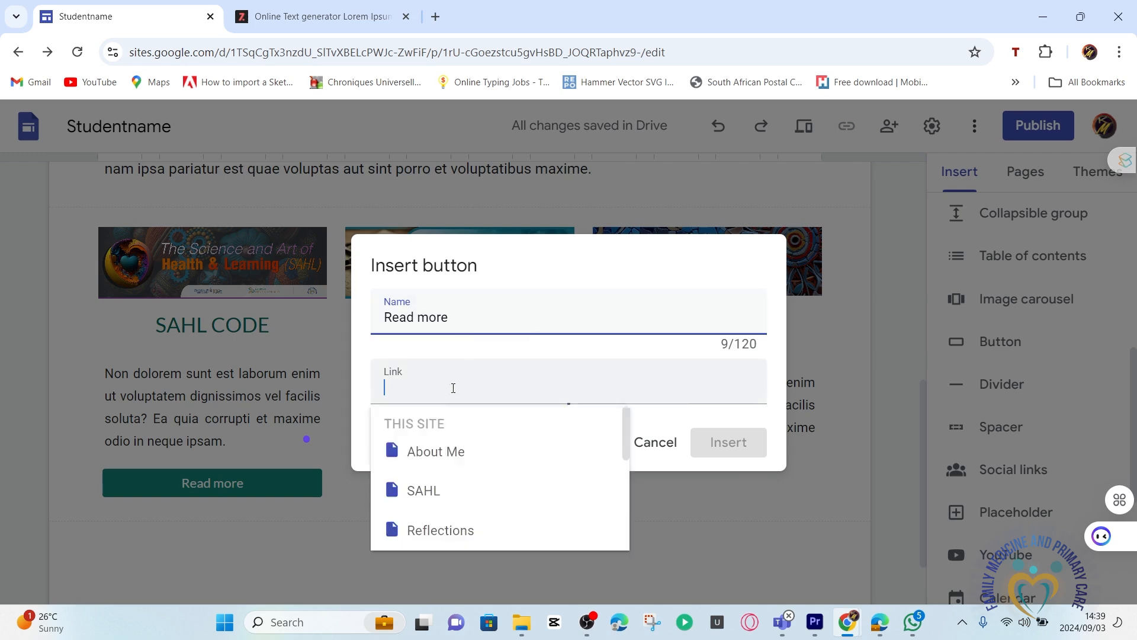
{"action": "scroll", "coordinate": [445, 521], "scroll_direction": "down", "scroll_amount": 3}
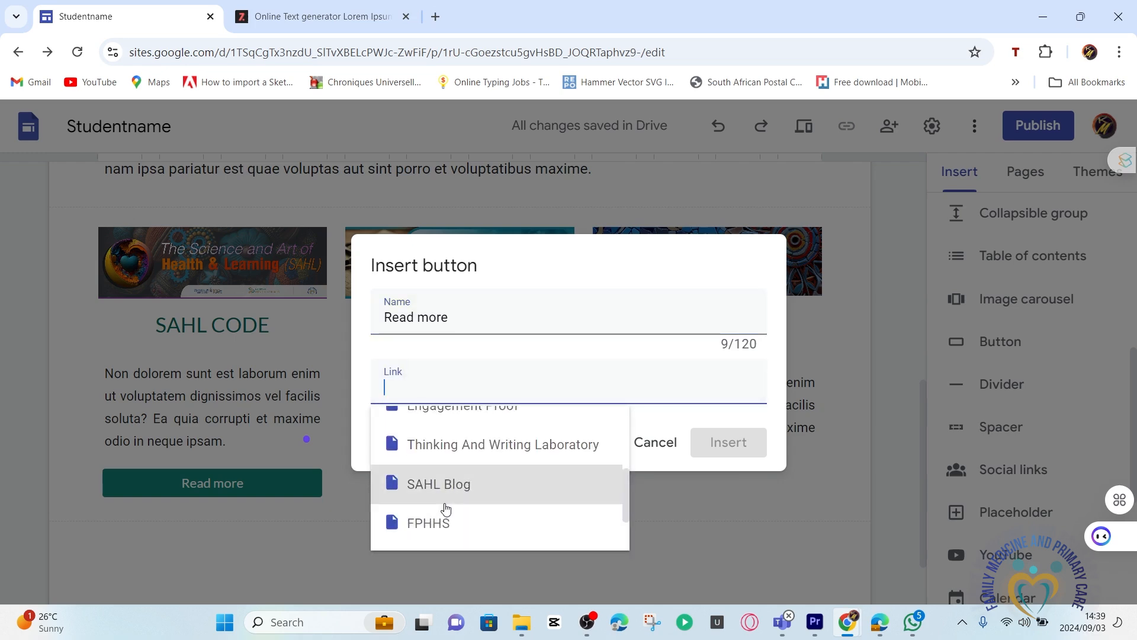
{"action": "scroll", "coordinate": [444, 485], "scroll_direction": "down", "scroll_amount": 1}
{"action": "left_click", "coordinate": [444, 462]}
{"action": "key", "text": "Return"}
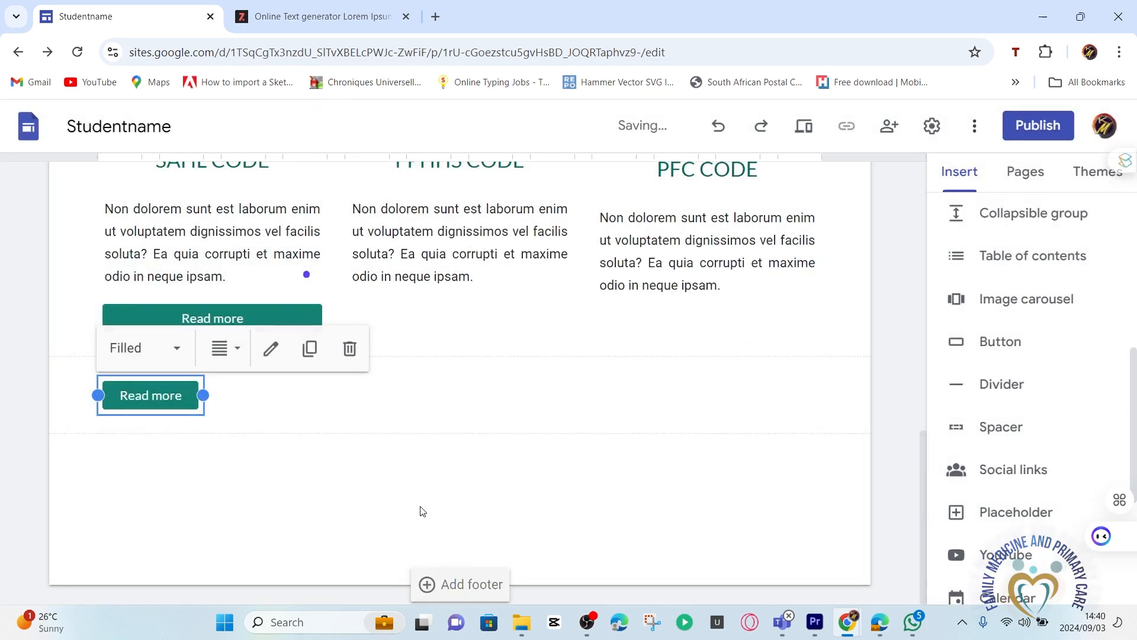
{"action": "left_click_drag", "start_coordinate": [147, 395], "coordinate": [434, 304]}
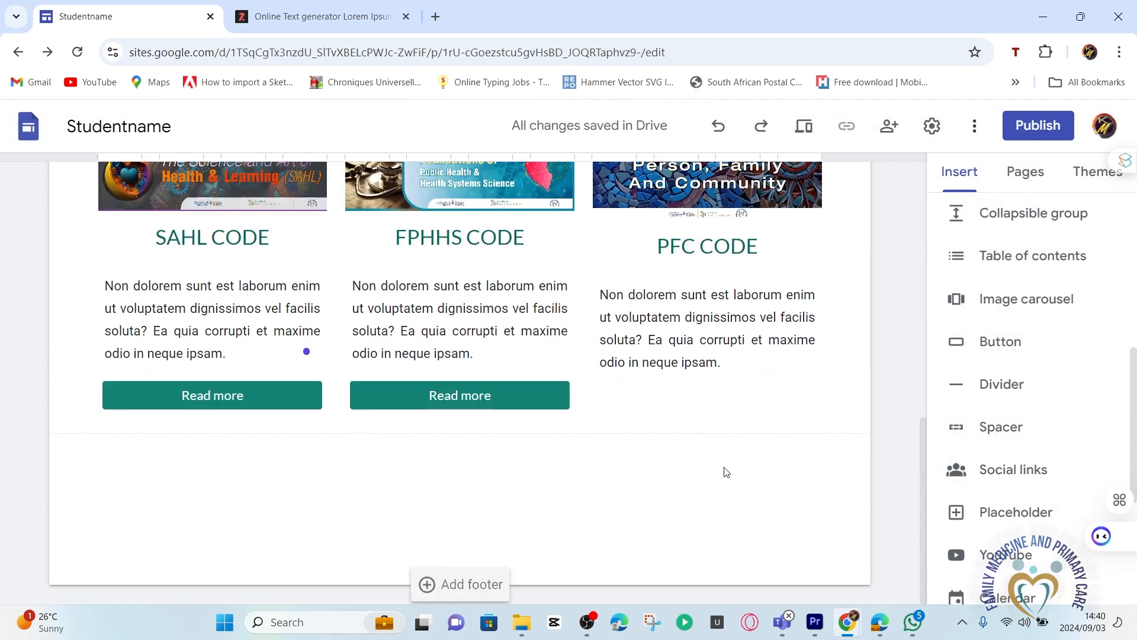
Insert a "Read more" button linked to the PFC page and place it below the third column's description
{"action": "left_click", "coordinate": [1010, 347]}
{"action": "type", "text": "PFC"}
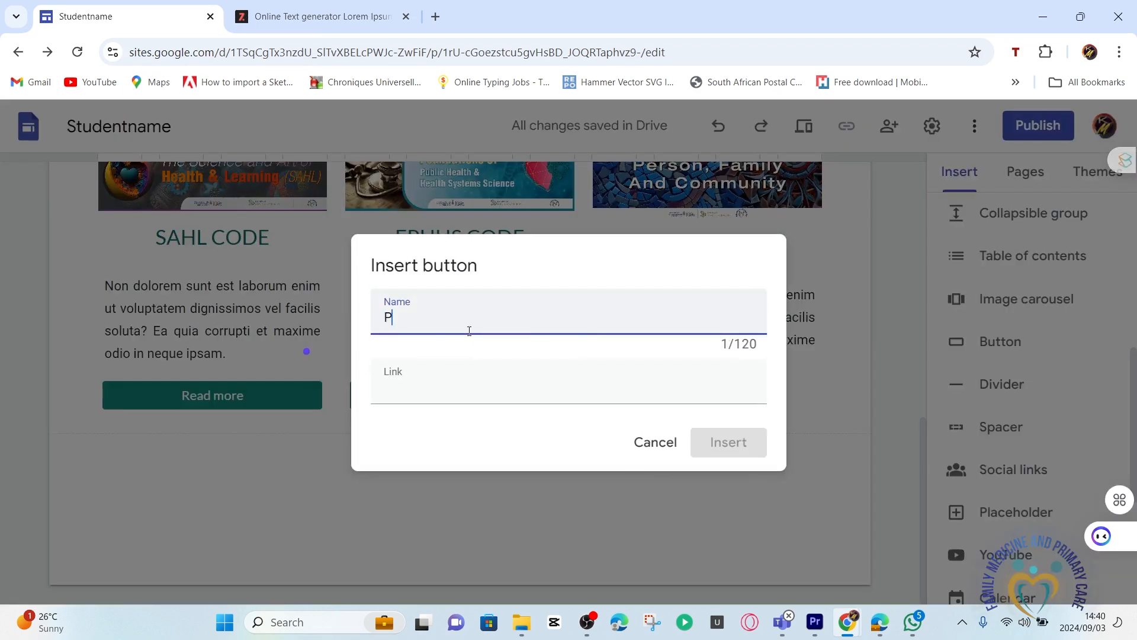
{"action": "key", "text": "BackSpace"}
{"action": "key", "text": "BackSpace"}
{"action": "key", "text": "BackSpace"}
{"action": "type", "text": "Read more"}
{"action": "left_click", "coordinate": [482, 415]}
{"action": "scroll", "coordinate": [491, 485], "scroll_direction": "down", "scroll_amount": 2}
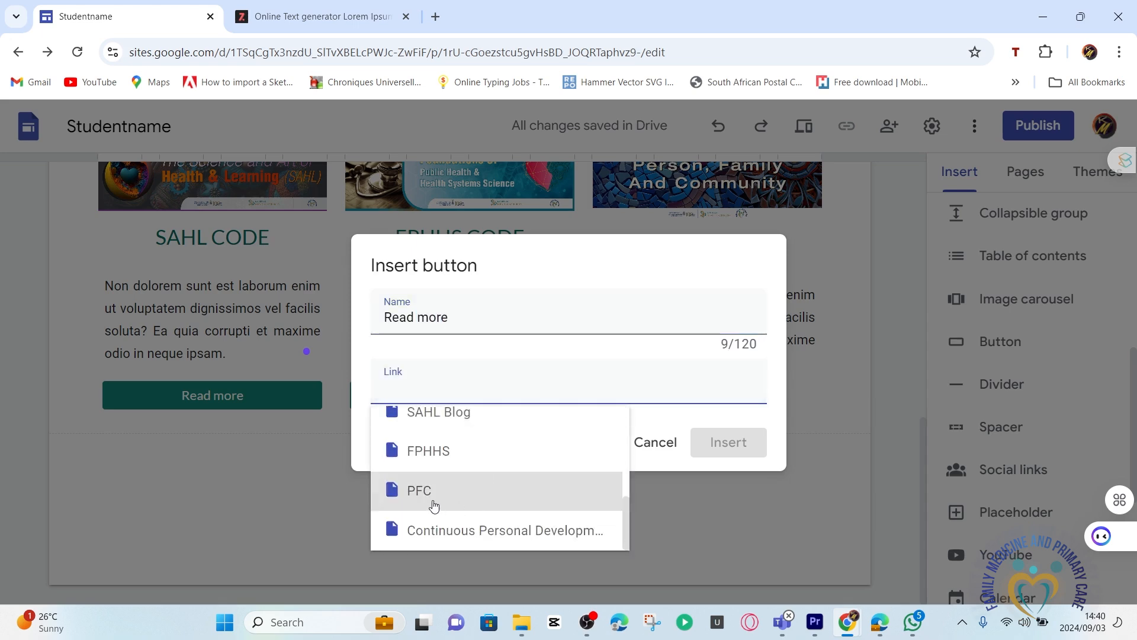
{"action": "left_click", "coordinate": [429, 496]}
{"action": "left_click", "coordinate": [729, 444]}
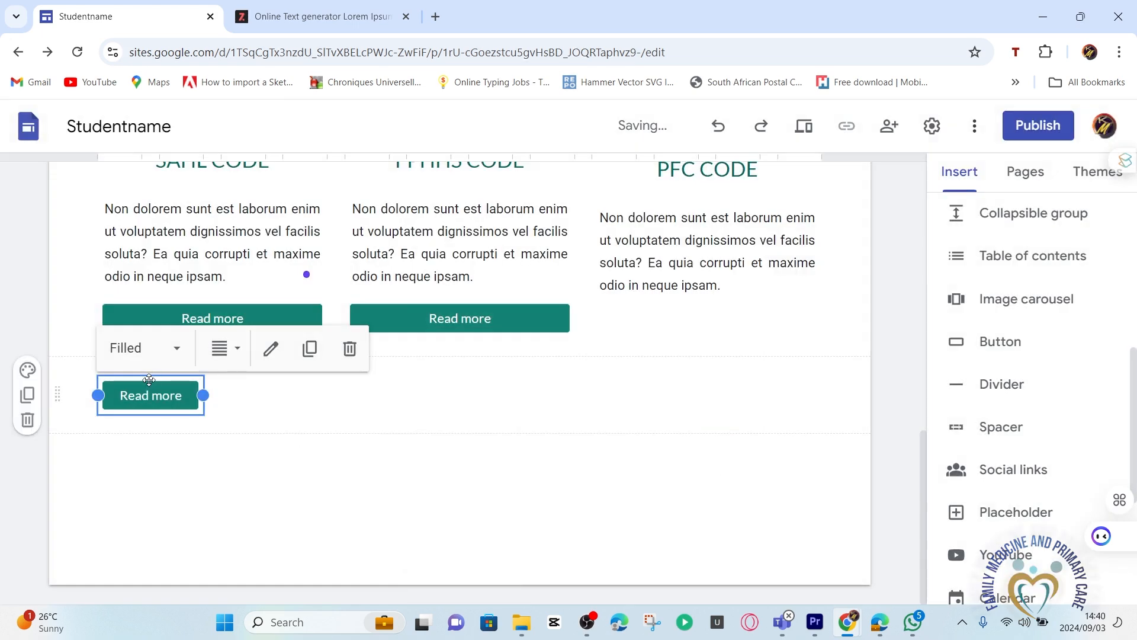
{"action": "left_click_drag", "start_coordinate": [151, 395], "coordinate": [702, 314]}
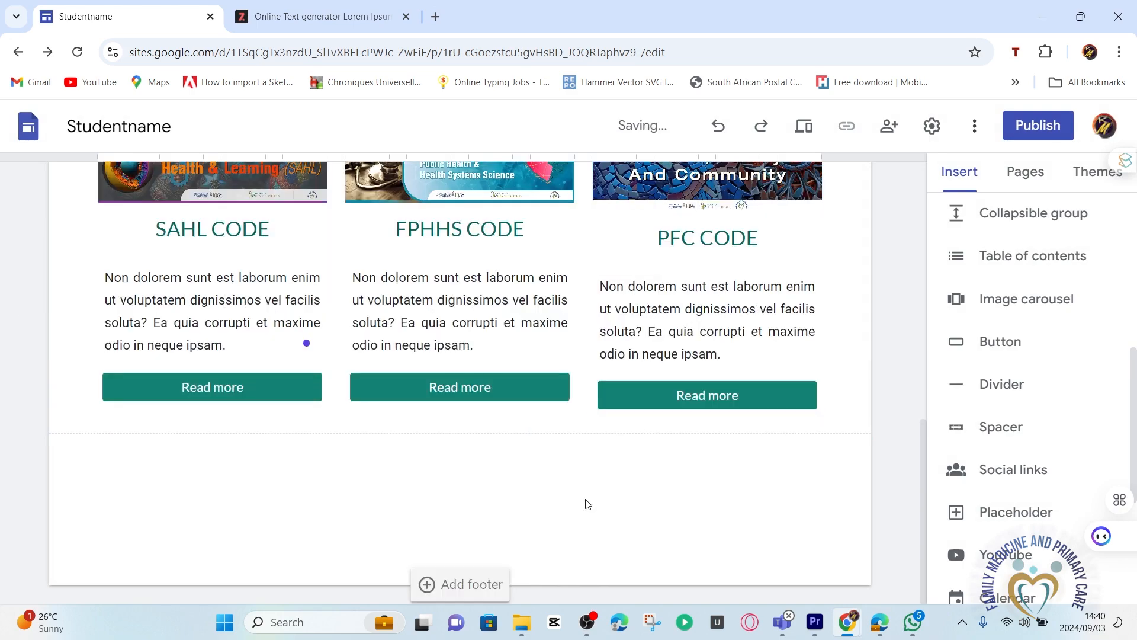
Add a footer to the Home page and narrow its text box to about half the content width
{"action": "scroll", "coordinate": [575, 450], "scroll_direction": "up", "scroll_amount": 5}
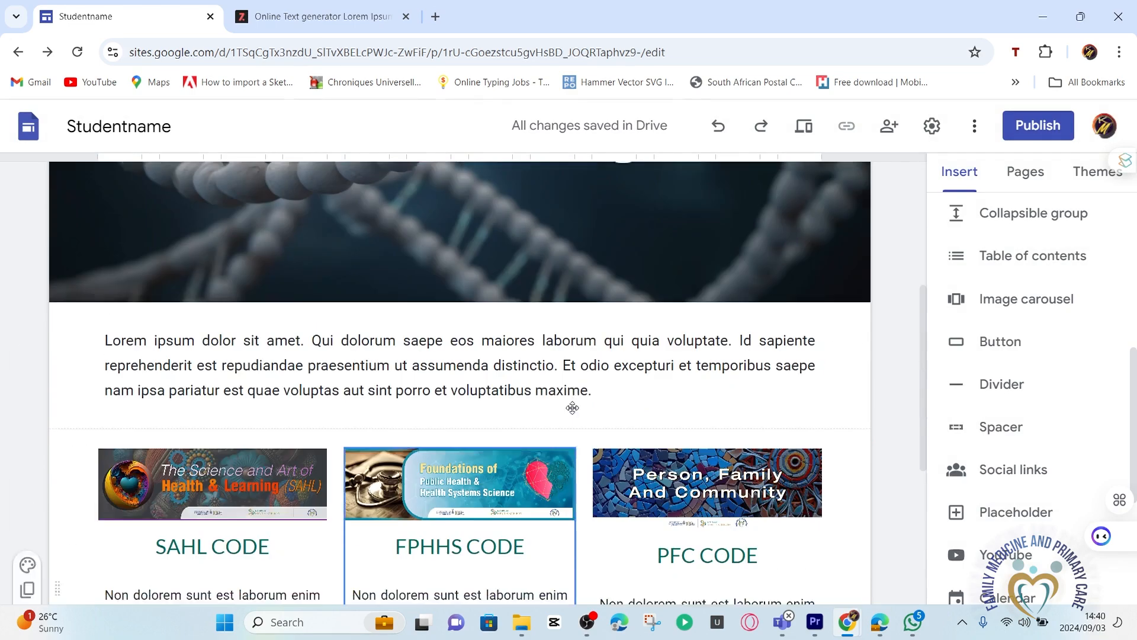
{"action": "scroll", "coordinate": [586, 340], "scroll_direction": "down", "scroll_amount": 3}
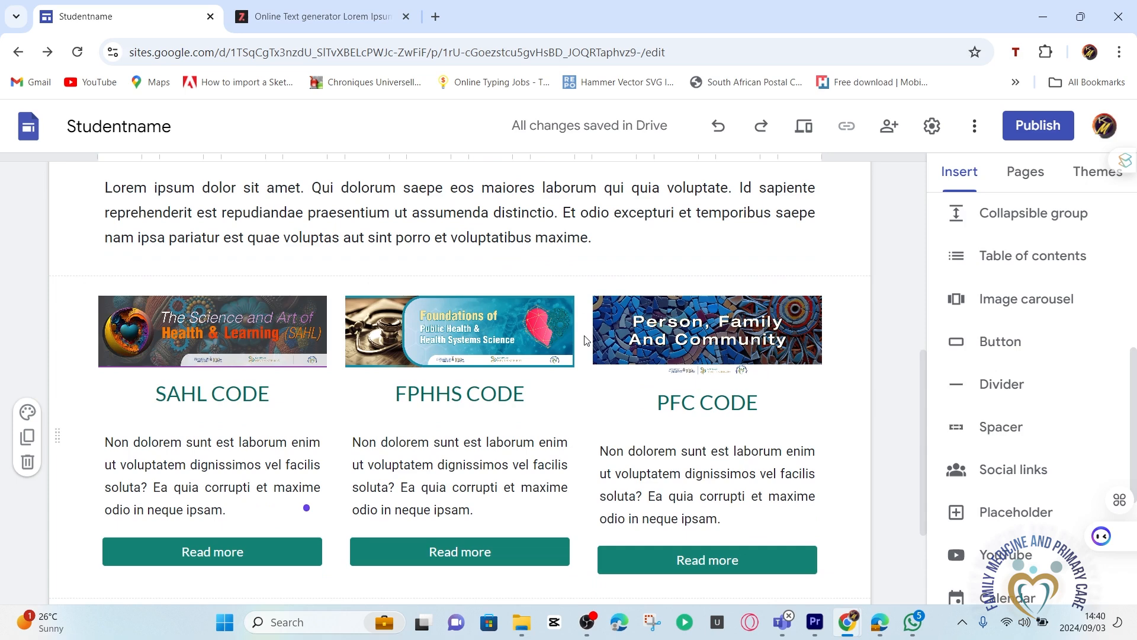
{"action": "scroll", "coordinate": [544, 333], "scroll_direction": "down", "scroll_amount": 3}
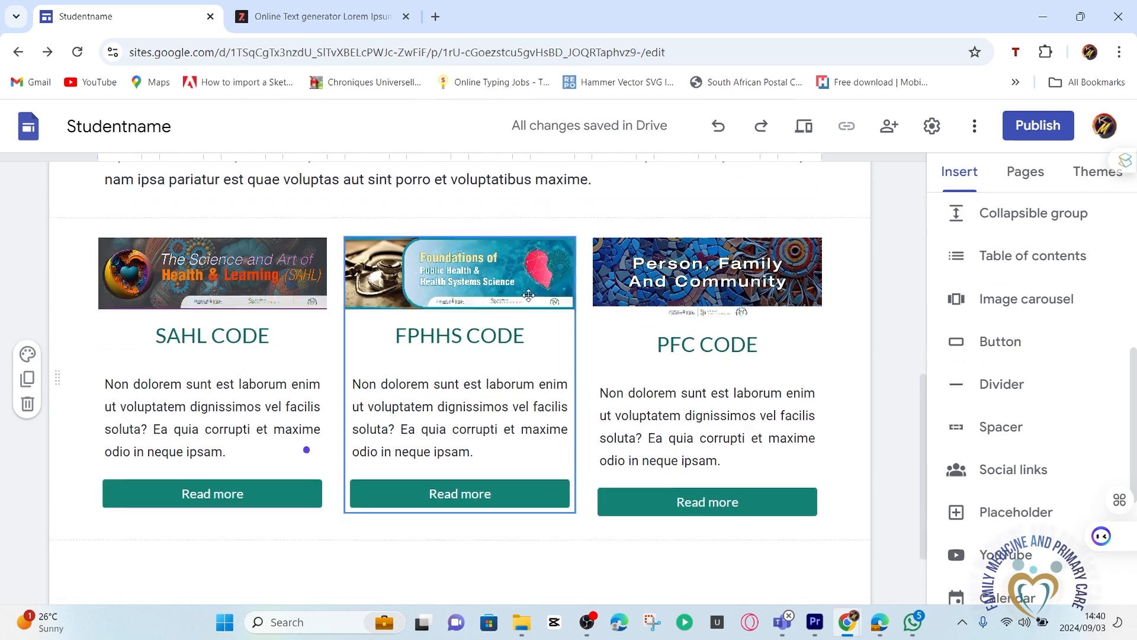
{"action": "mouse_move", "coordinate": [420, 526]}
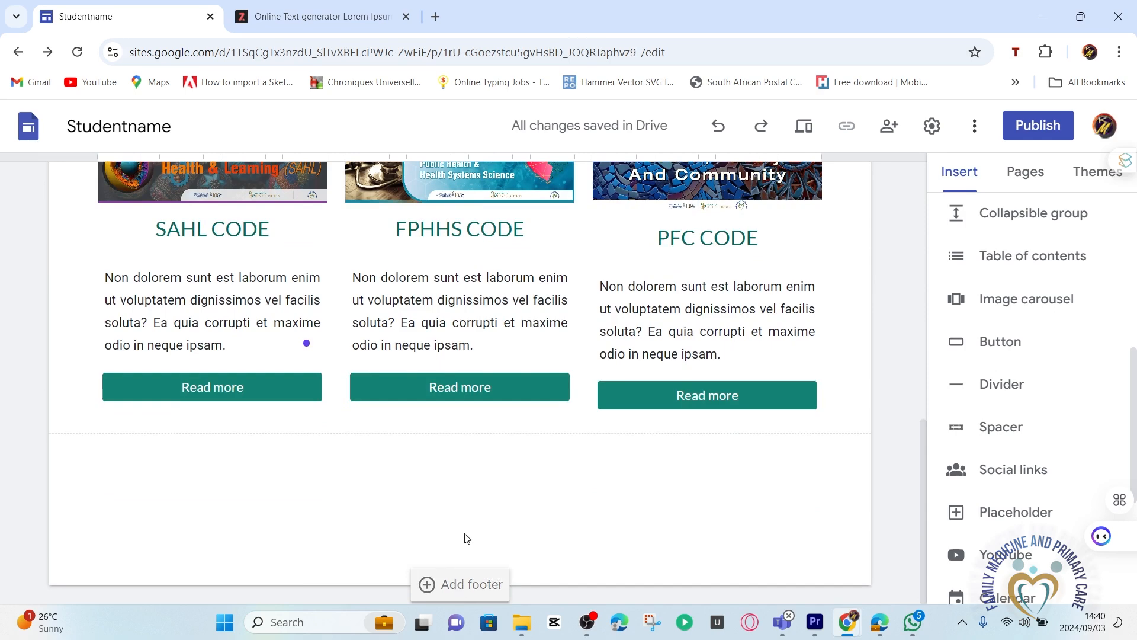
{"action": "left_click", "coordinate": [436, 585]}
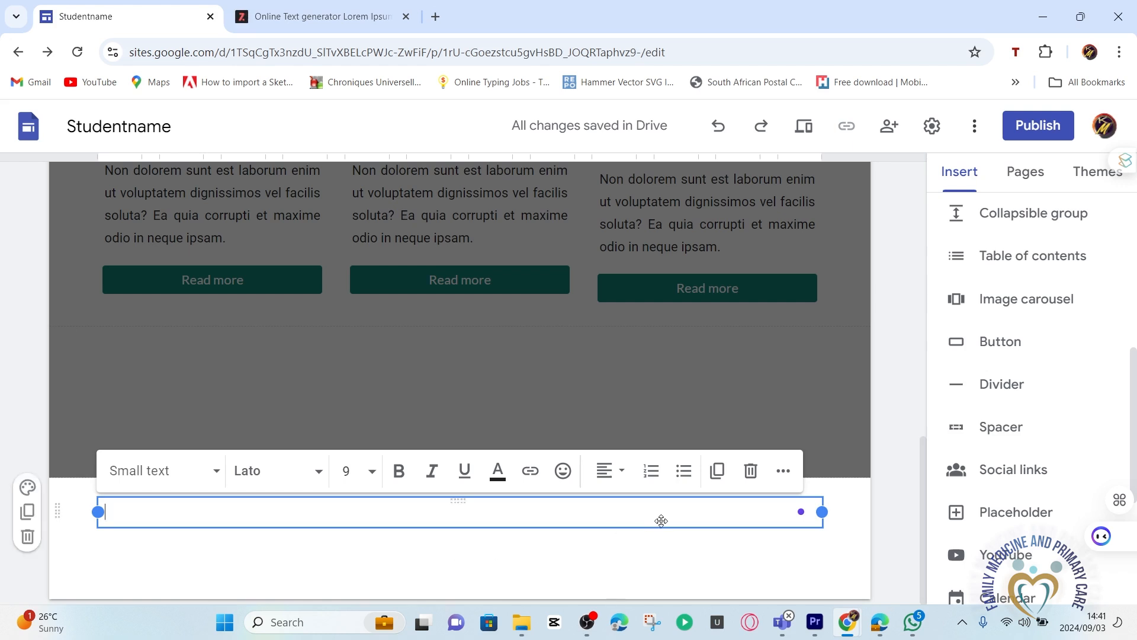
{"action": "left_click_drag", "start_coordinate": [820, 512], "coordinate": [451, 512]}
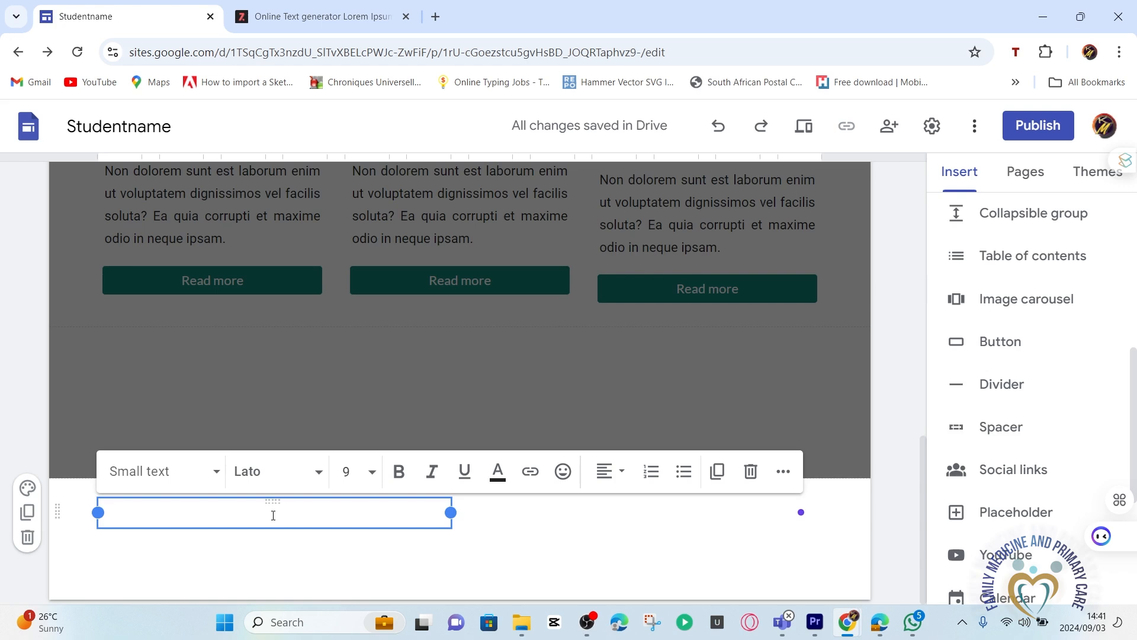
Enter a "Phone:" line with the student's phone number in the footer text box
{"action": "type", "text": "Pho"}
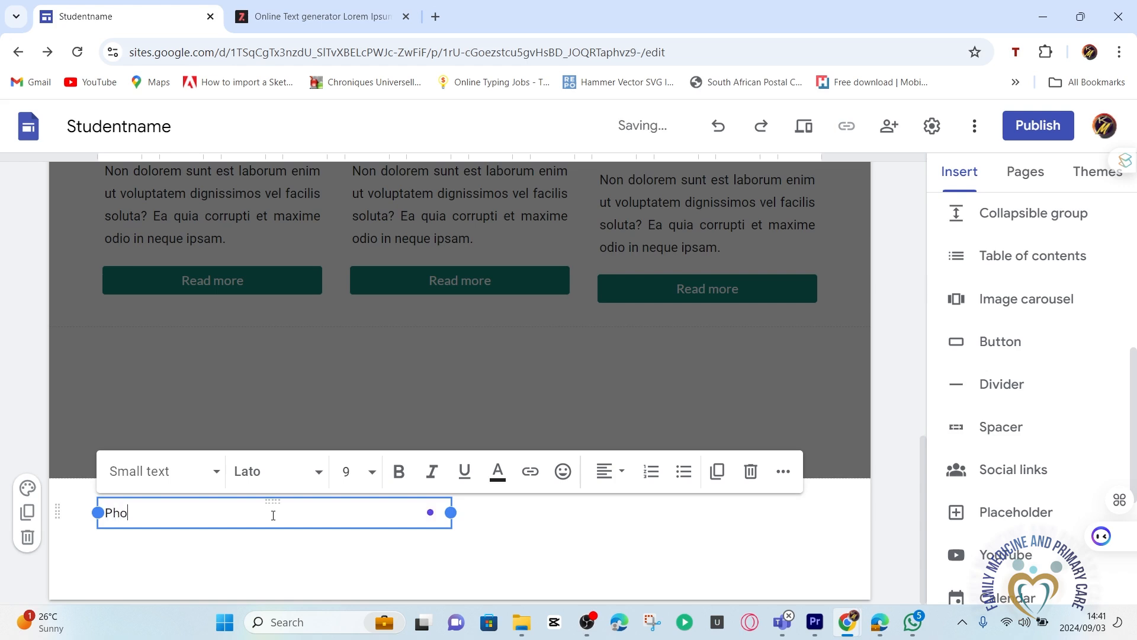
{"action": "type", "text": "ne: 081 000 000"}
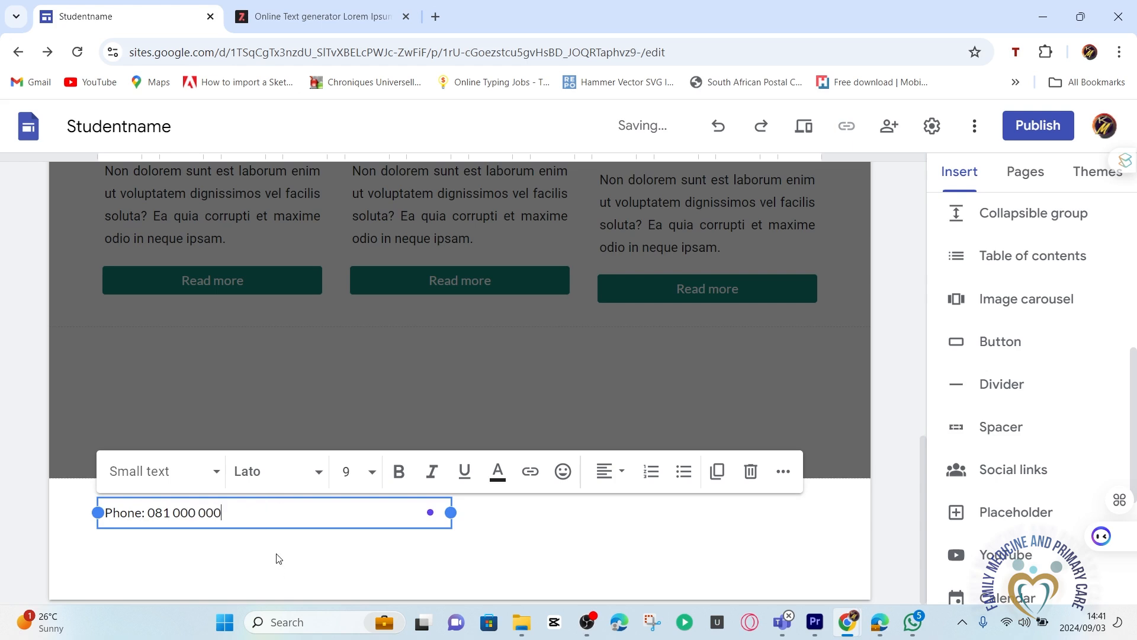
{"action": "left_click", "coordinate": [275, 553]}
Duplicate the footer's phone text box and replace the copy's text with an "Email:" line giving the student's email address
{"action": "left_click", "coordinate": [267, 525]}
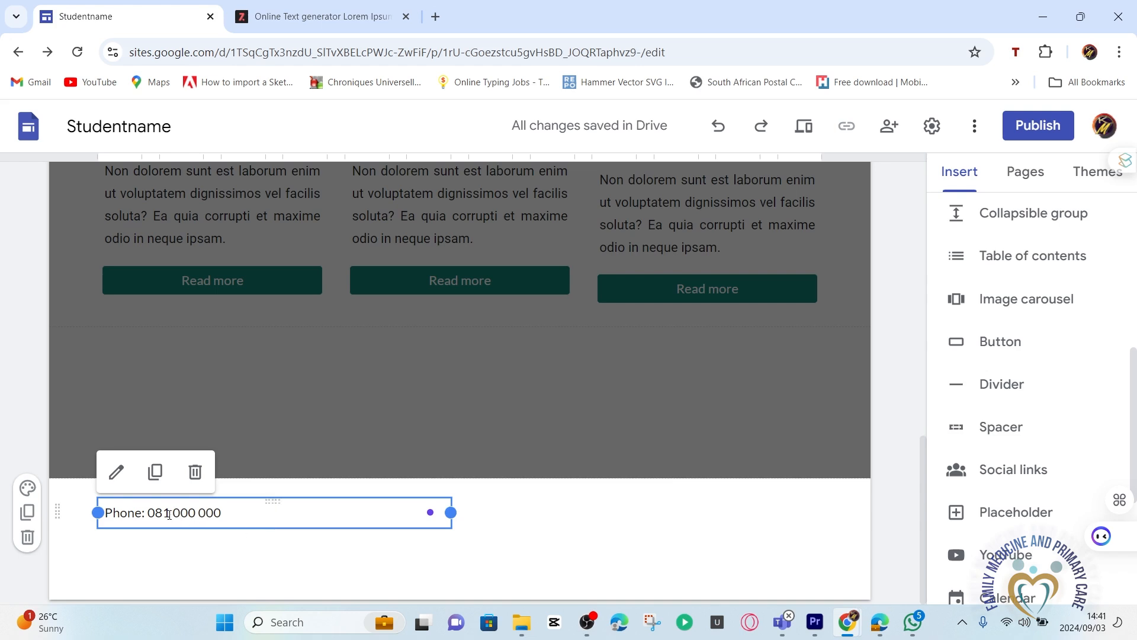
{"action": "left_click", "coordinate": [157, 483]}
{"action": "left_click_drag", "start_coordinate": [178, 521], "coordinate": [493, 552]}
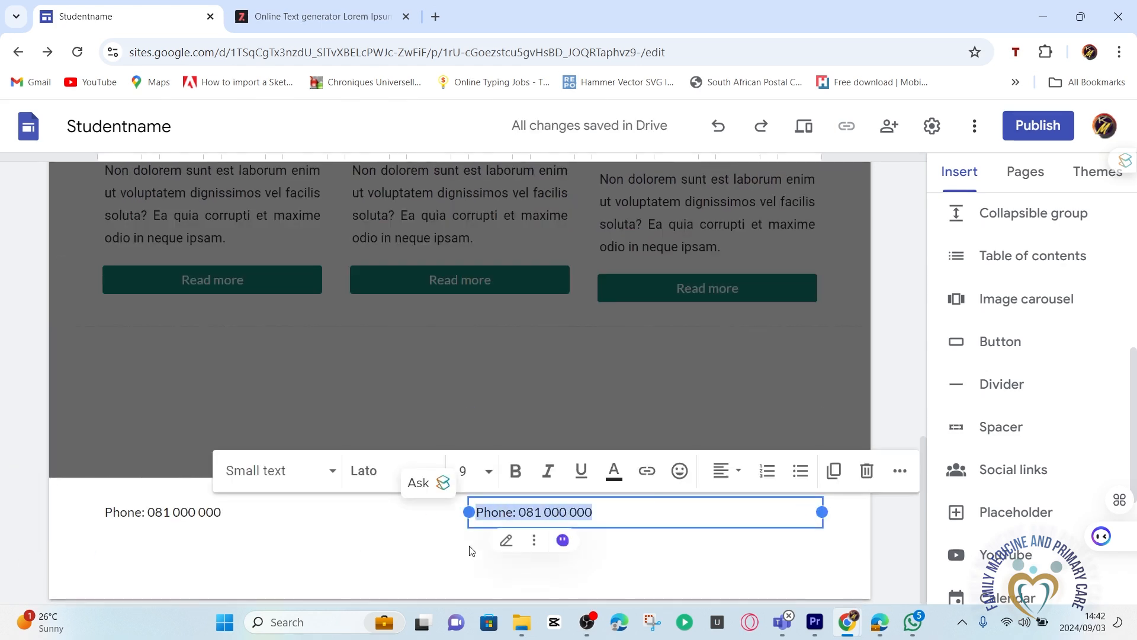
{"action": "type", "text": "Email: studentnum"}
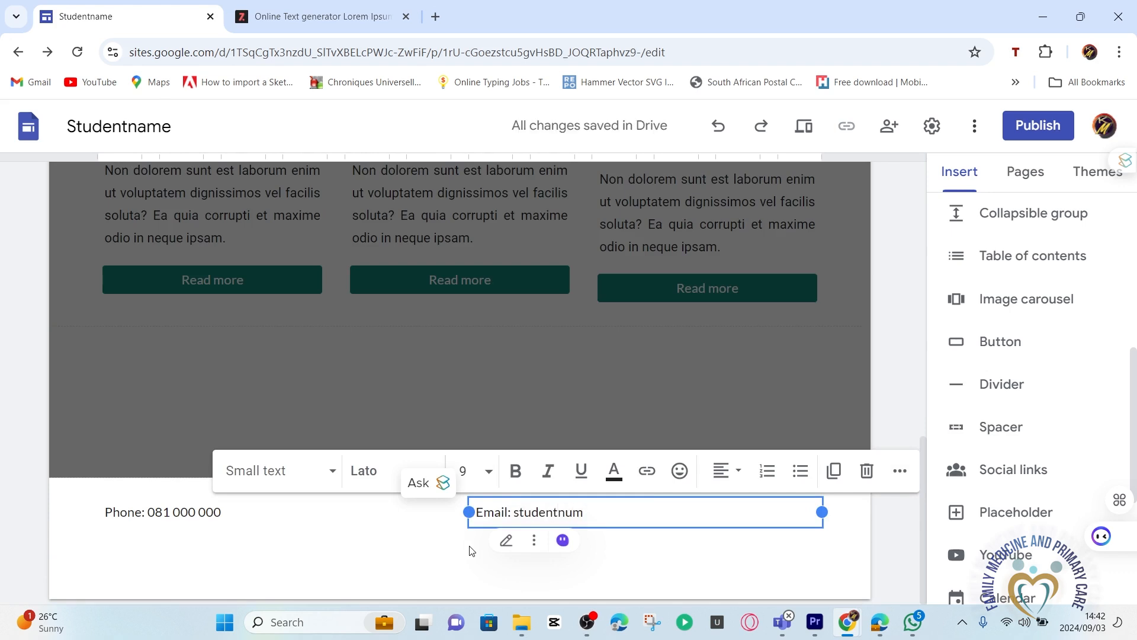
{"action": "type", "text": "ber@wits.ac.za"}
Centre-align both the email line and the phone line in the footer
{"action": "triple_click", "coordinate": [490, 514]}
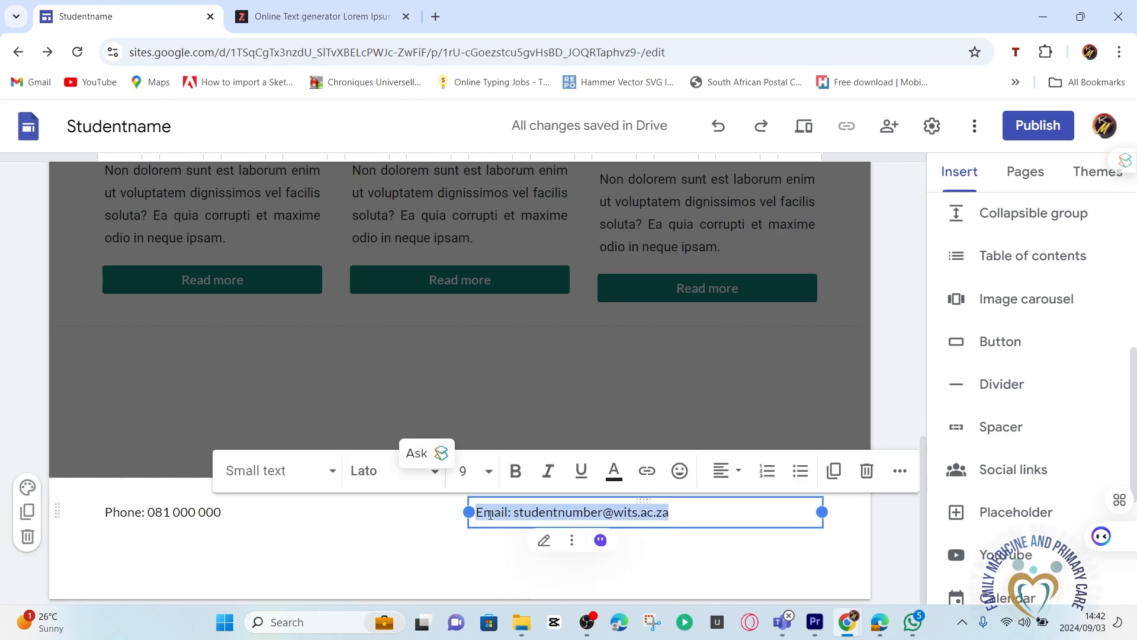
{"action": "left_click", "coordinate": [739, 479]}
{"action": "left_click", "coordinate": [723, 542]}
{"action": "left_click", "coordinate": [231, 513]}
{"action": "triple_click", "coordinate": [231, 512]}
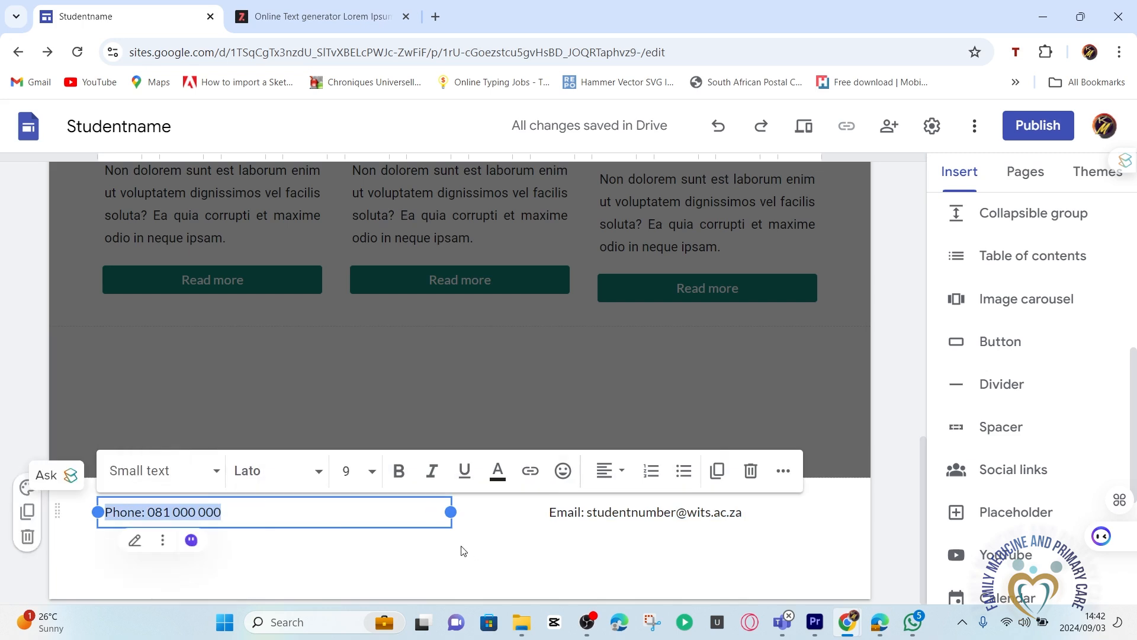
{"action": "left_click", "coordinate": [620, 472]}
{"action": "left_click", "coordinate": [604, 558]}
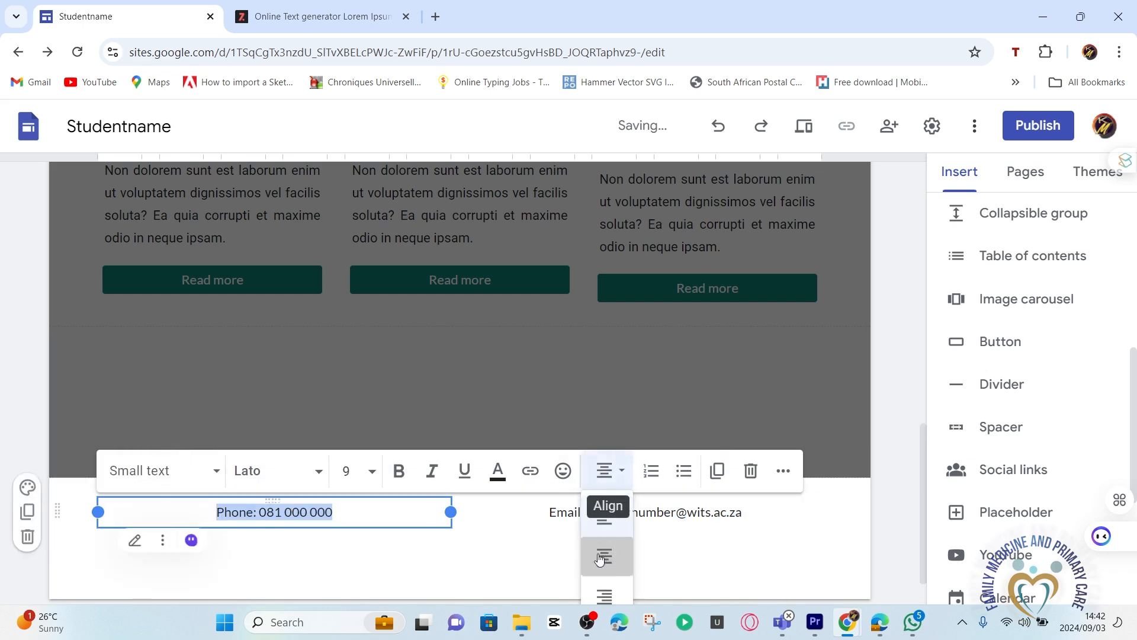
{"action": "left_click", "coordinate": [375, 570]}
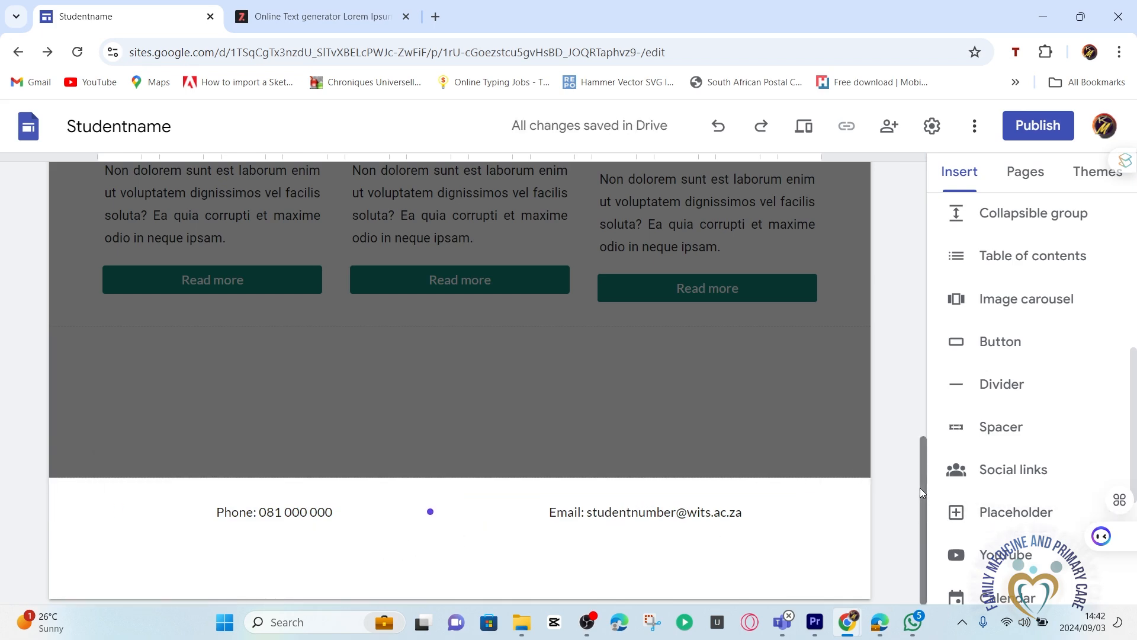
Preview the site, examine the Home page's banner, introduction and course columns, and return to the editor
{"action": "scroll", "coordinate": [849, 360], "scroll_direction": "up", "scroll_amount": 4}
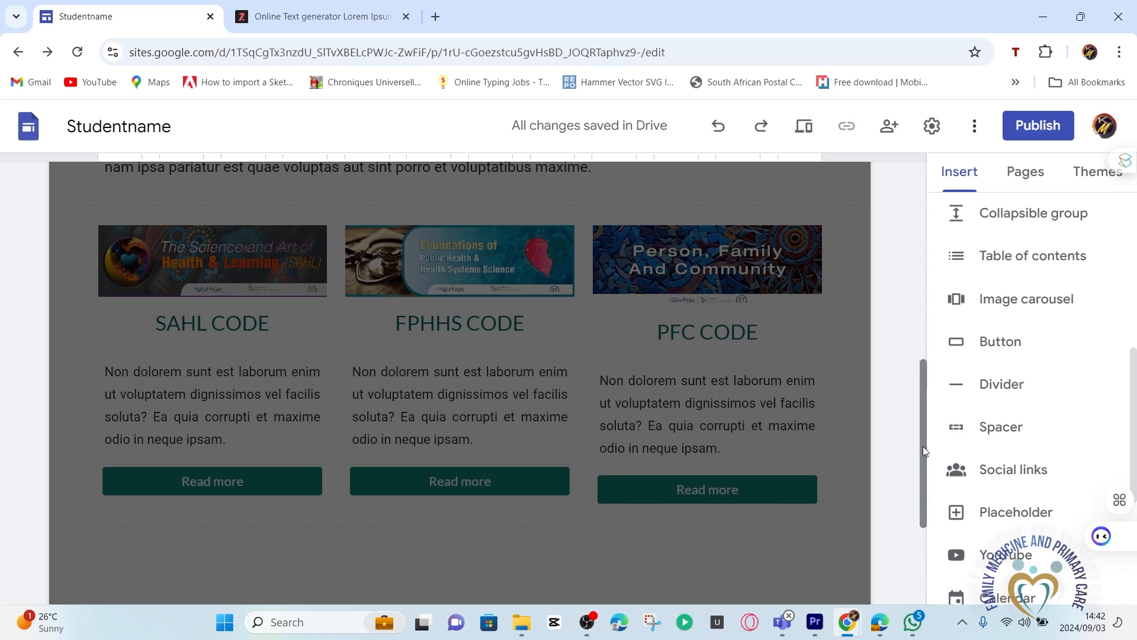
{"action": "left_click_drag", "start_coordinate": [923, 446], "coordinate": [927, 243]}
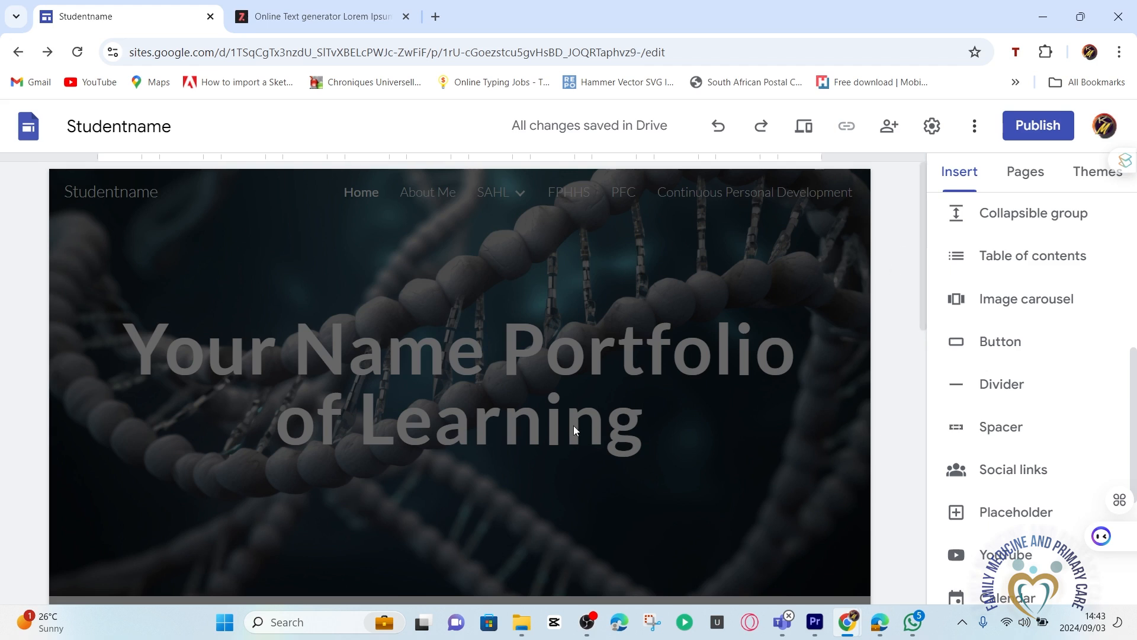
{"action": "left_click", "coordinate": [804, 131]}
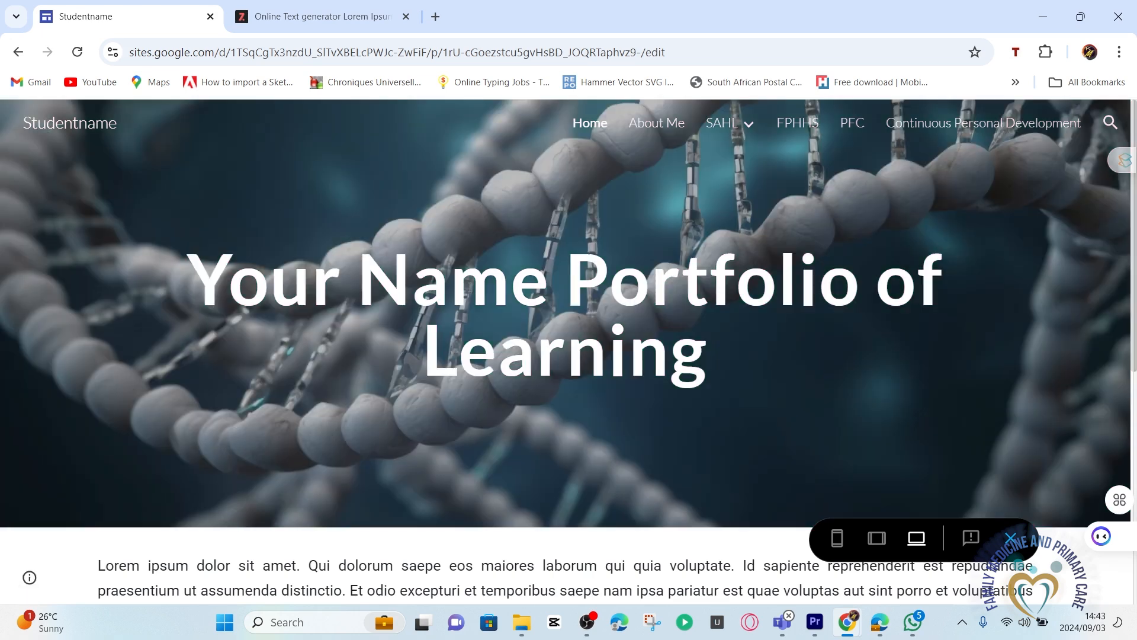
{"action": "scroll", "coordinate": [445, 259], "scroll_direction": "down", "scroll_amount": 7}
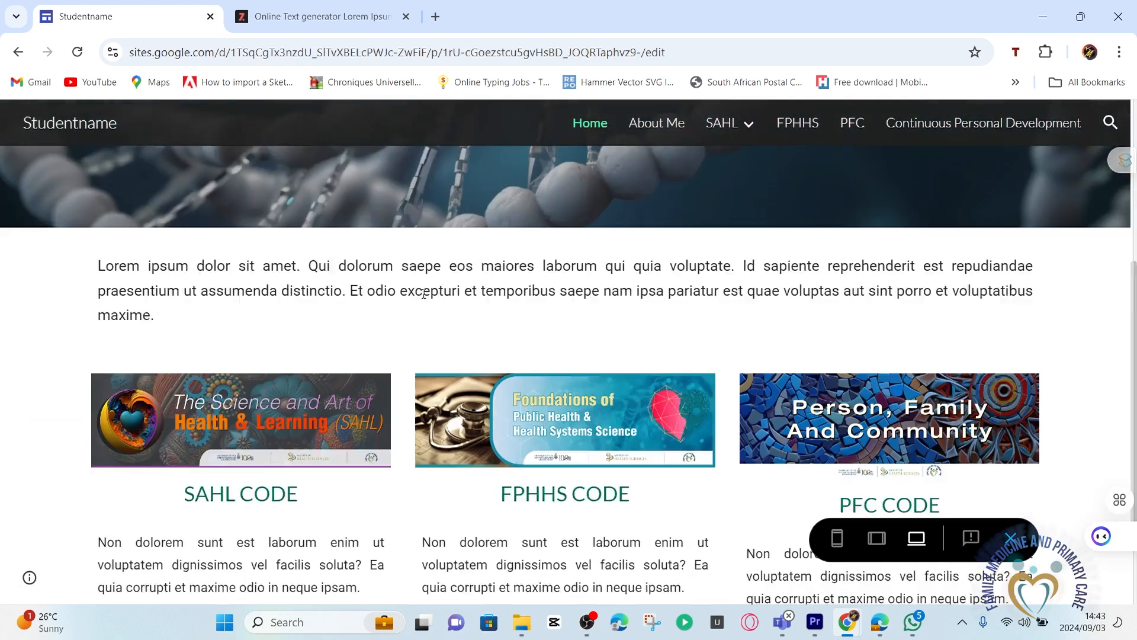
{"action": "scroll", "coordinate": [618, 350], "scroll_direction": "up", "scroll_amount": 7}
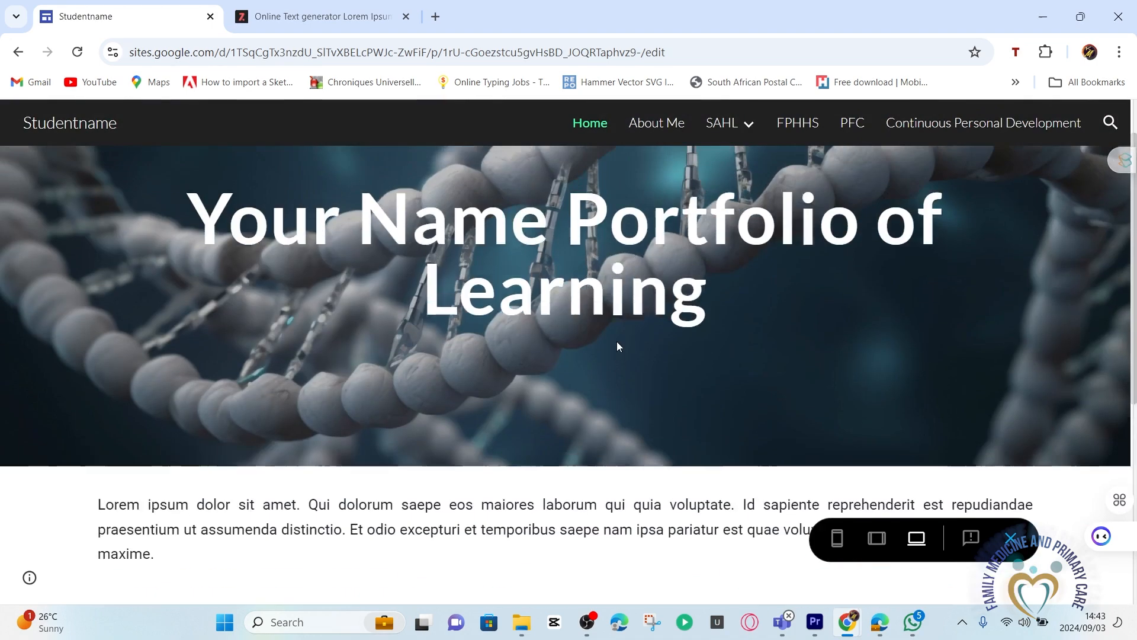
{"action": "scroll", "coordinate": [616, 341], "scroll_direction": "down", "scroll_amount": 7}
{"action": "scroll", "coordinate": [616, 330], "scroll_direction": "up", "scroll_amount": 5}
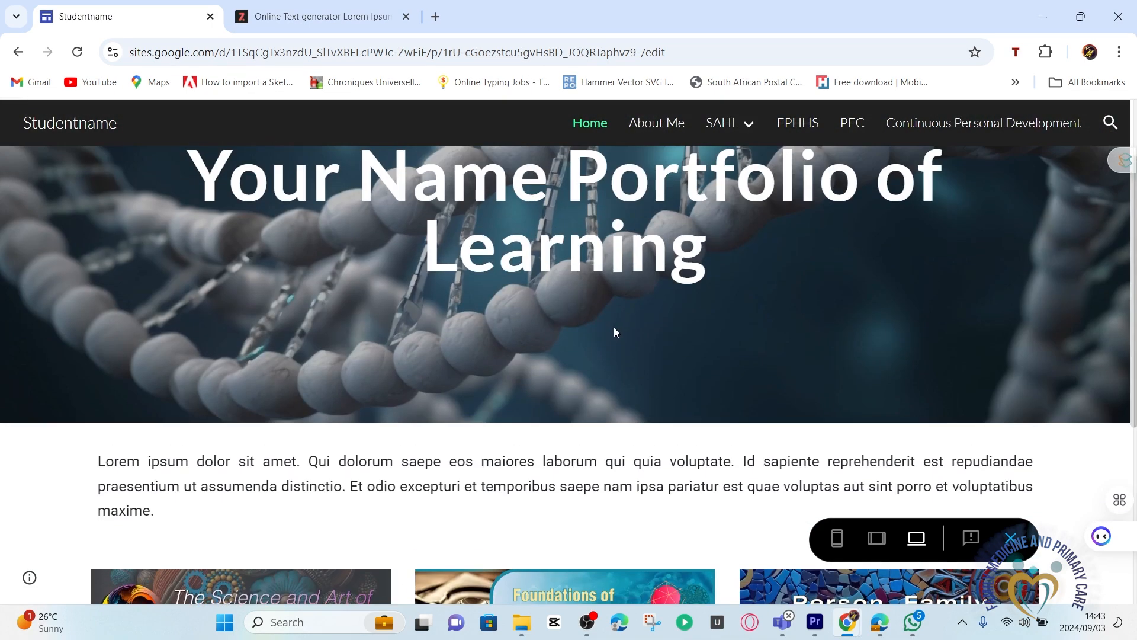
{"action": "scroll", "coordinate": [609, 338], "scroll_direction": "up", "scroll_amount": 2}
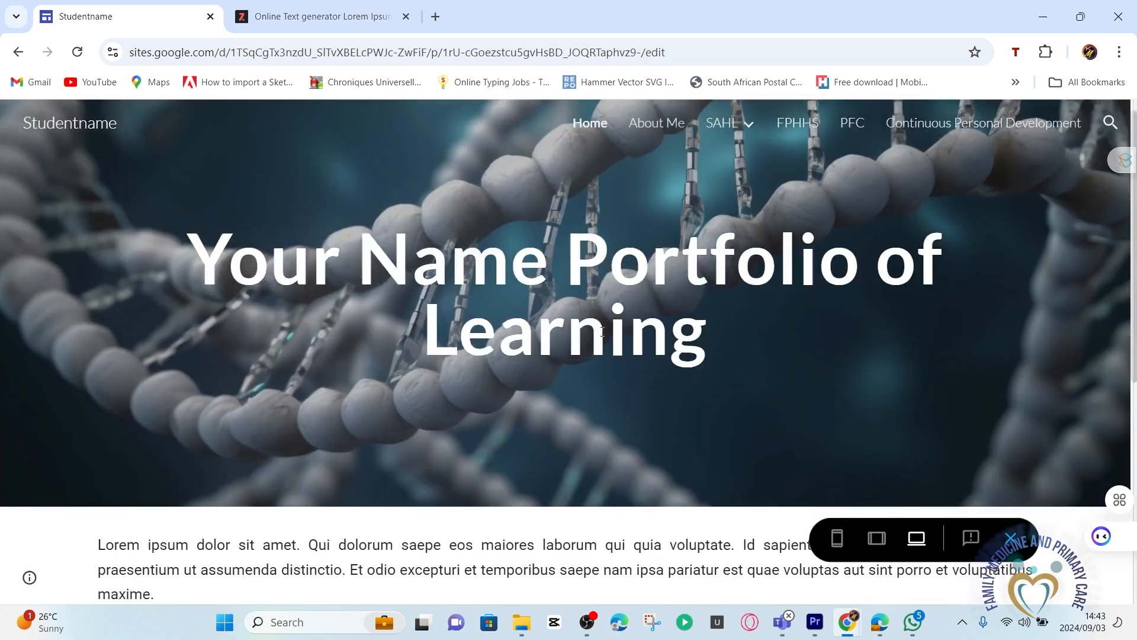
{"action": "scroll", "coordinate": [562, 308], "scroll_direction": "down", "scroll_amount": 7}
{"action": "scroll", "coordinate": [455, 238], "scroll_direction": "up", "scroll_amount": 7}
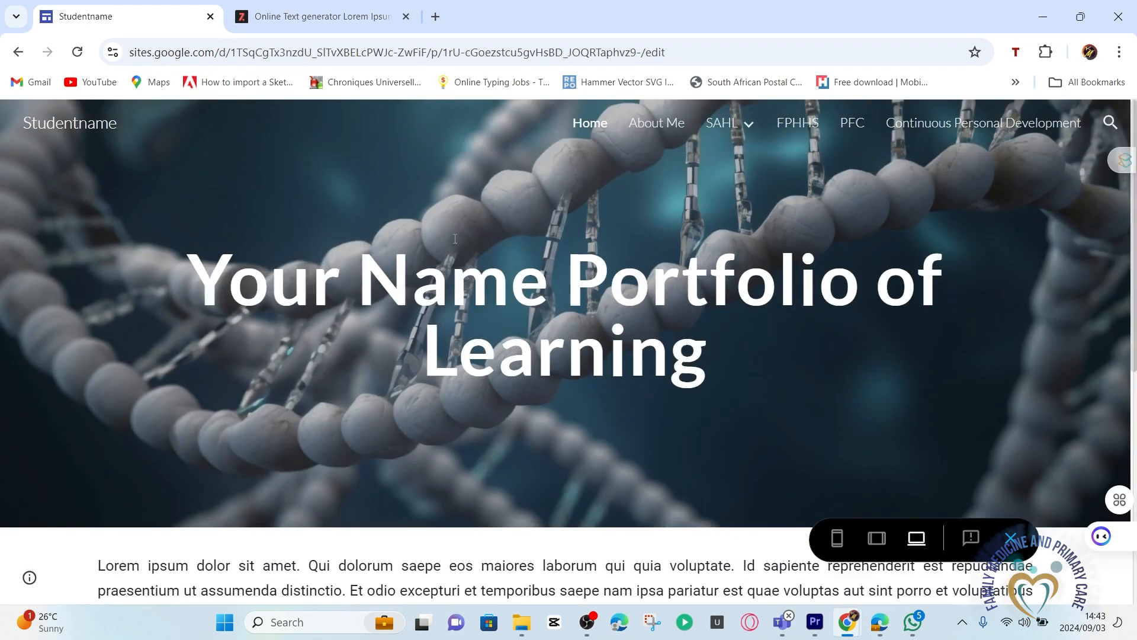
{"action": "left_click", "coordinate": [18, 53]}
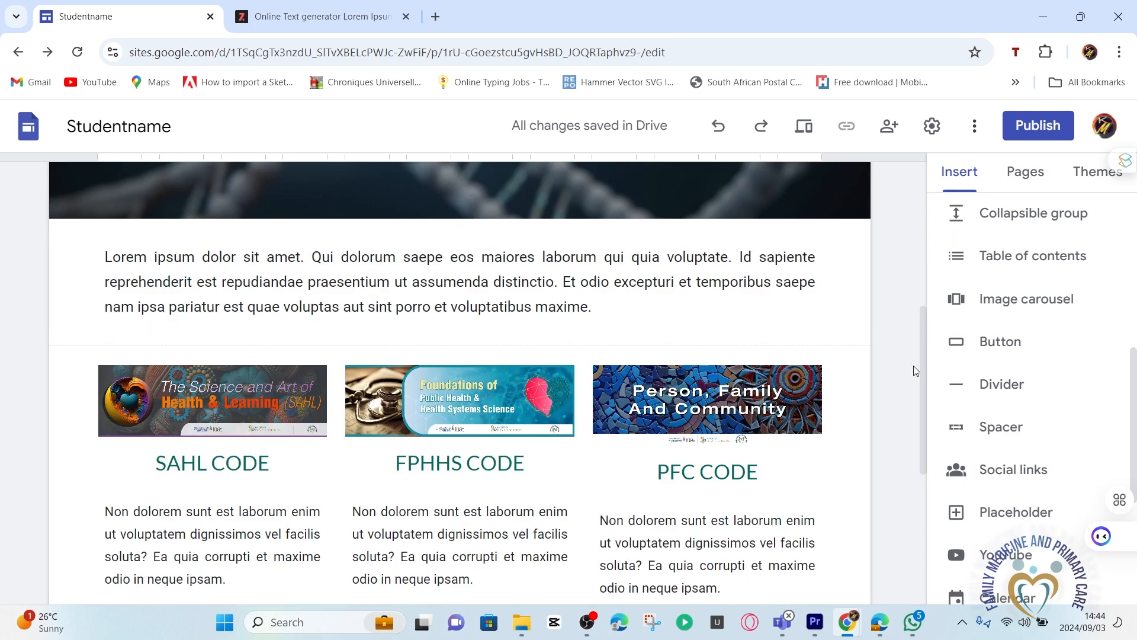
Apply the Style 3 section colour to the introduction section below the banner
{"action": "left_click_drag", "start_coordinate": [925, 388], "coordinate": [925, 353]}
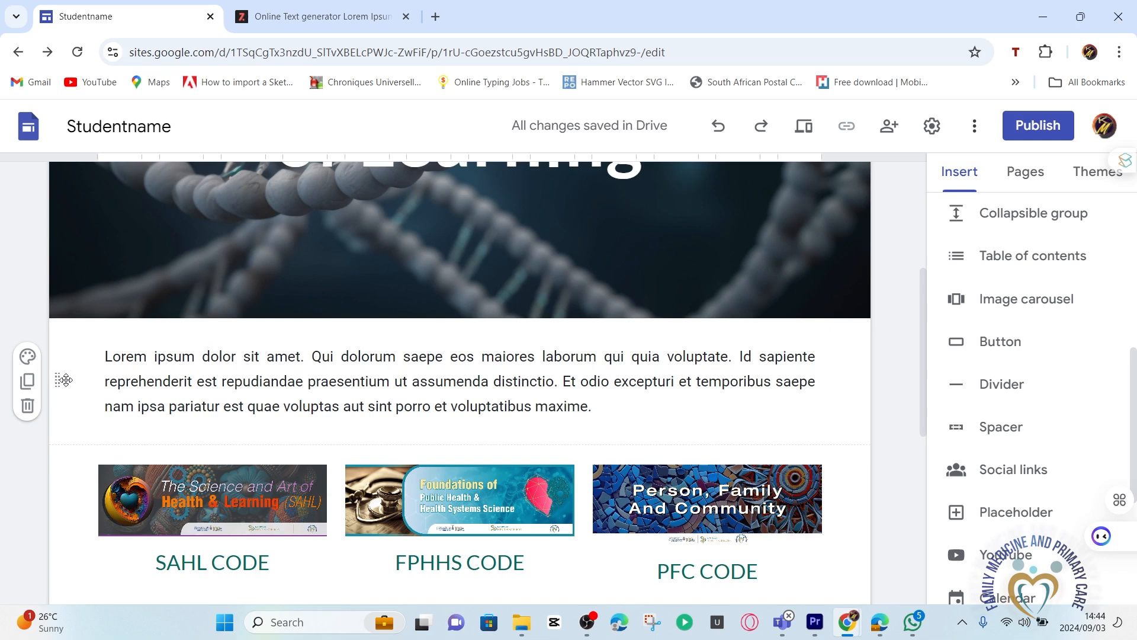
{"action": "left_click", "coordinate": [26, 357]}
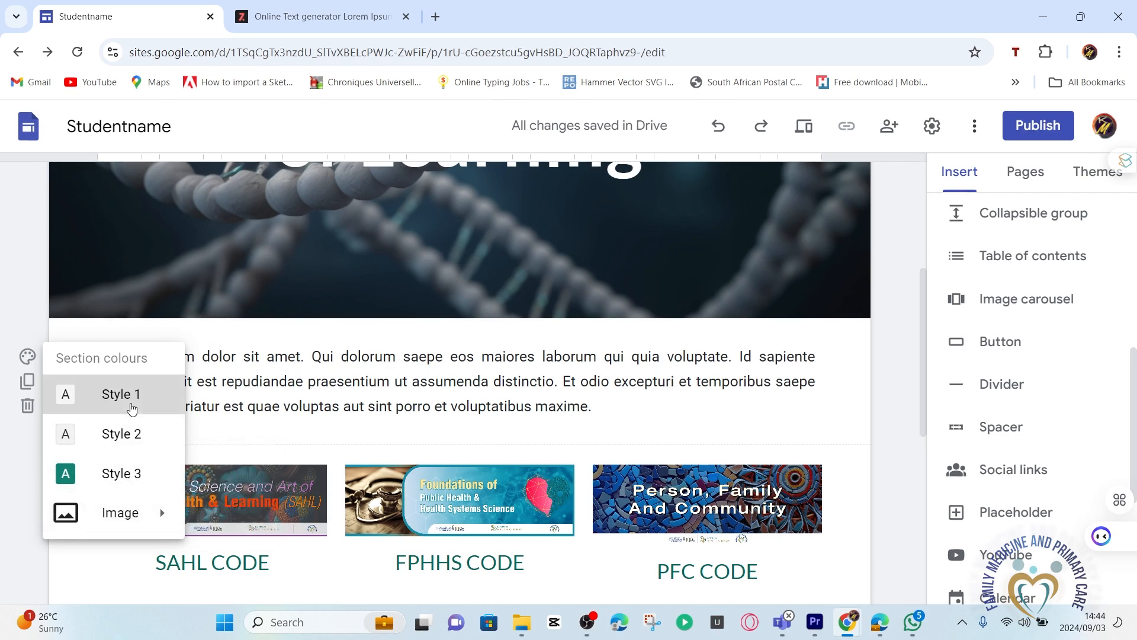
{"action": "mouse_move", "coordinate": [136, 519]}
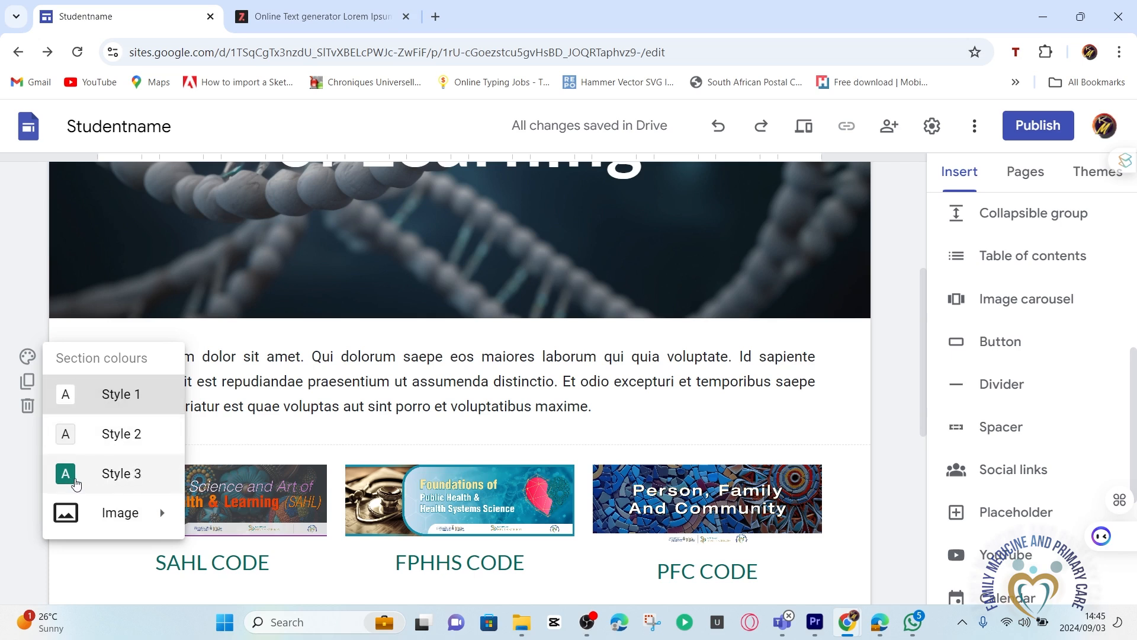
{"action": "left_click", "coordinate": [116, 474]}
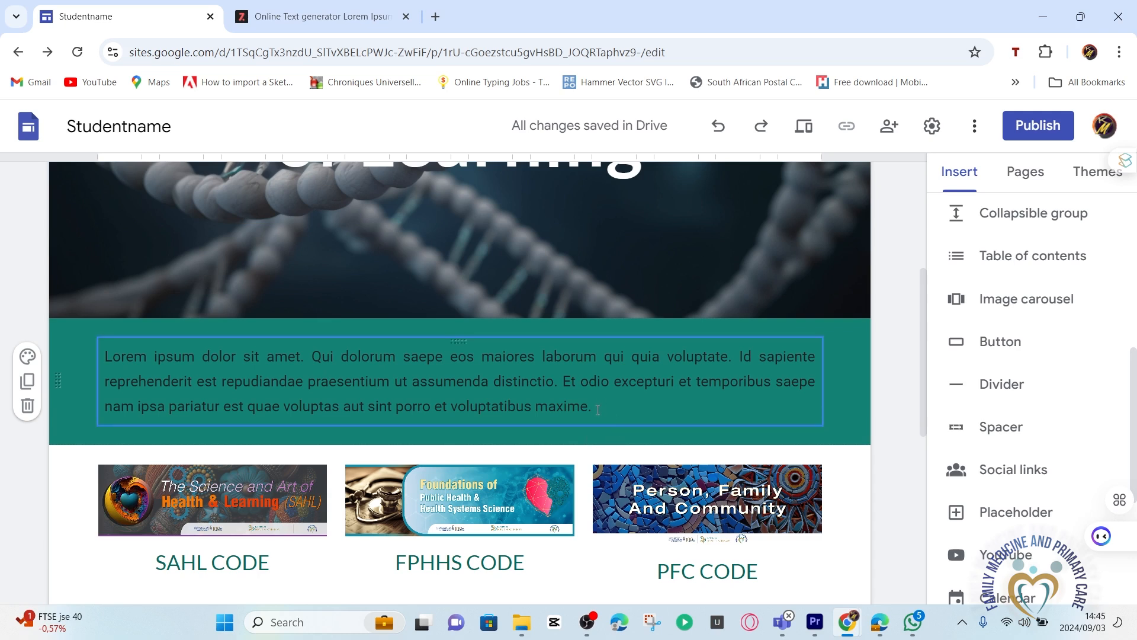
Set the text colour of the whole introduction paragraph to white
{"action": "left_click_drag", "start_coordinate": [600, 406], "coordinate": [111, 341]}
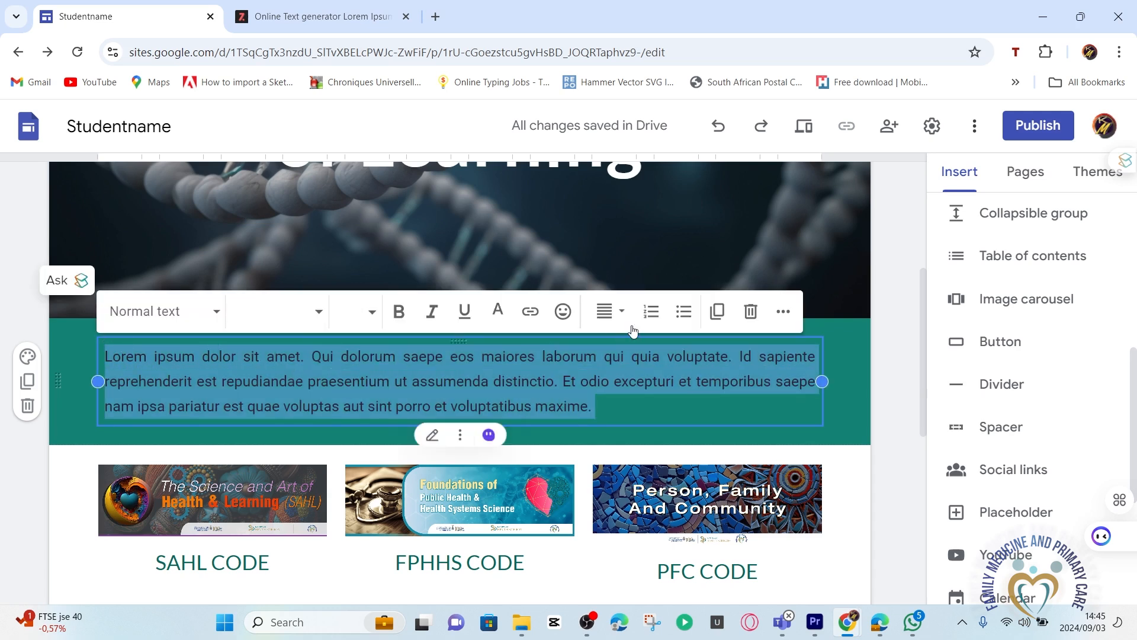
{"action": "left_click", "coordinate": [498, 315]}
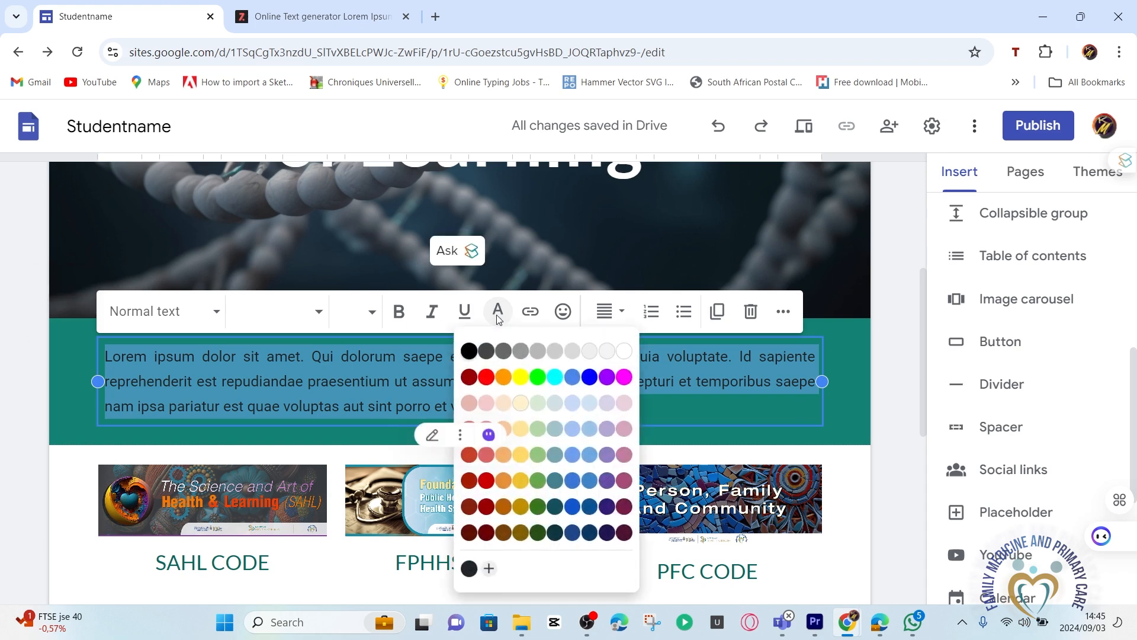
{"action": "left_click", "coordinate": [625, 353]}
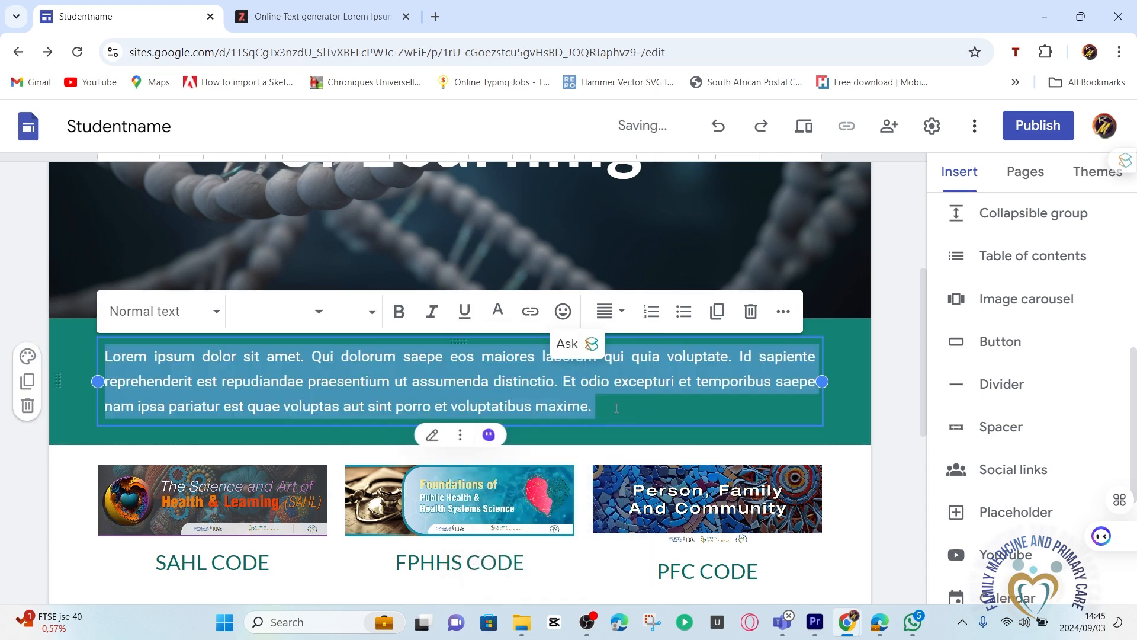
{"action": "left_click", "coordinate": [551, 395]}
{"action": "scroll", "coordinate": [452, 376], "scroll_direction": "down", "scroll_amount": 2}
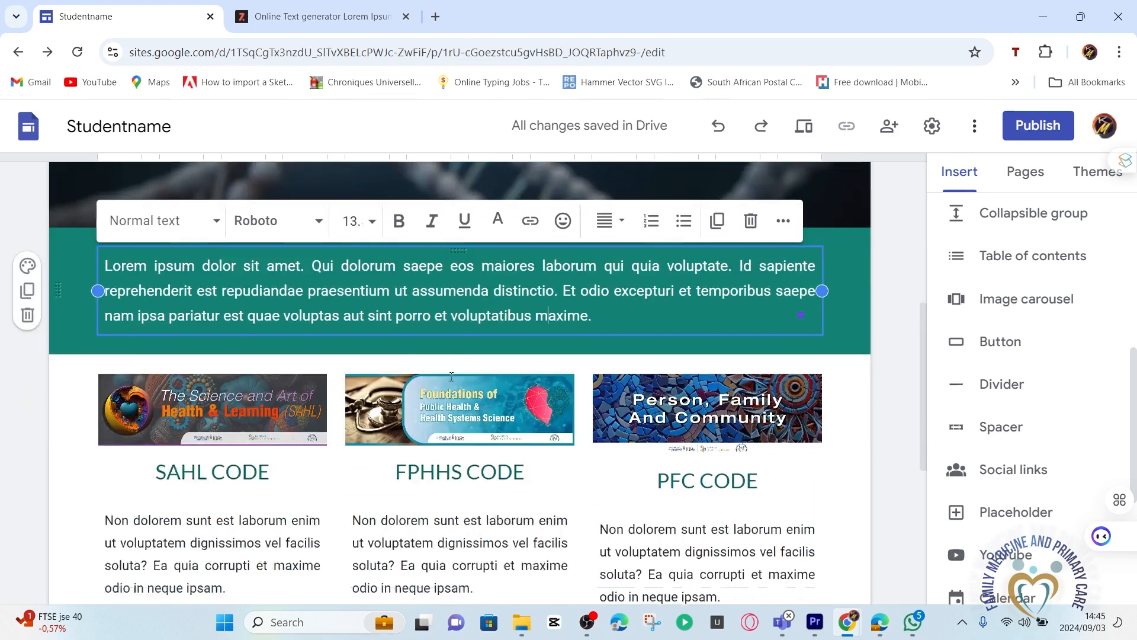
{"action": "scroll", "coordinate": [450, 377], "scroll_direction": "up", "scroll_amount": 2}
{"action": "scroll", "coordinate": [229, 426], "scroll_direction": "down", "scroll_amount": 3}
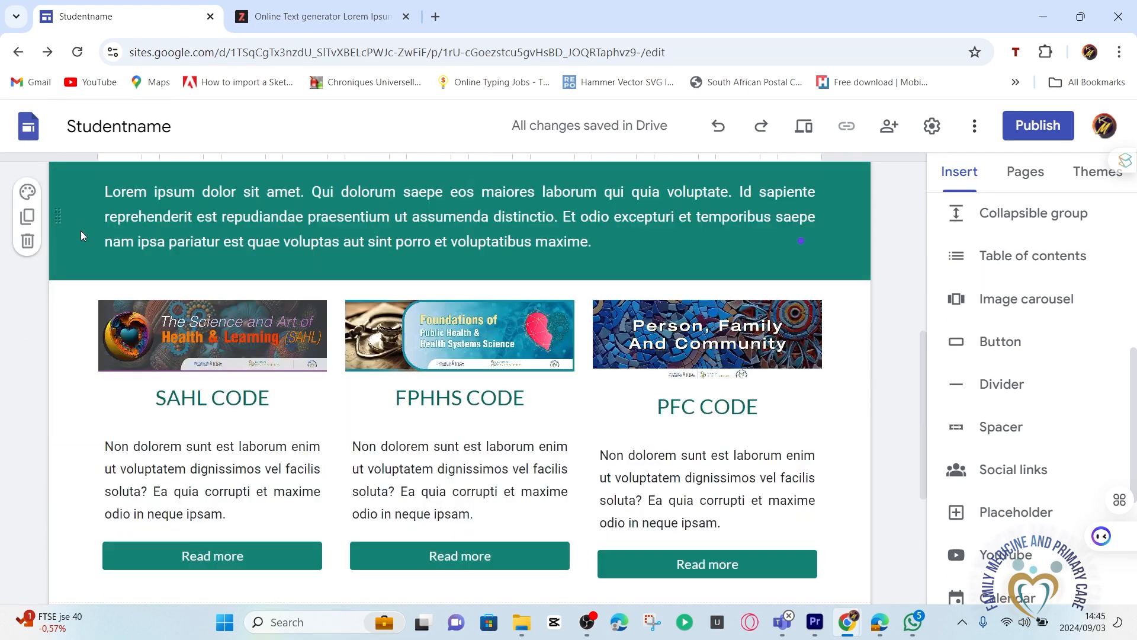
{"action": "scroll", "coordinate": [129, 524], "scroll_direction": "down", "scroll_amount": 5}
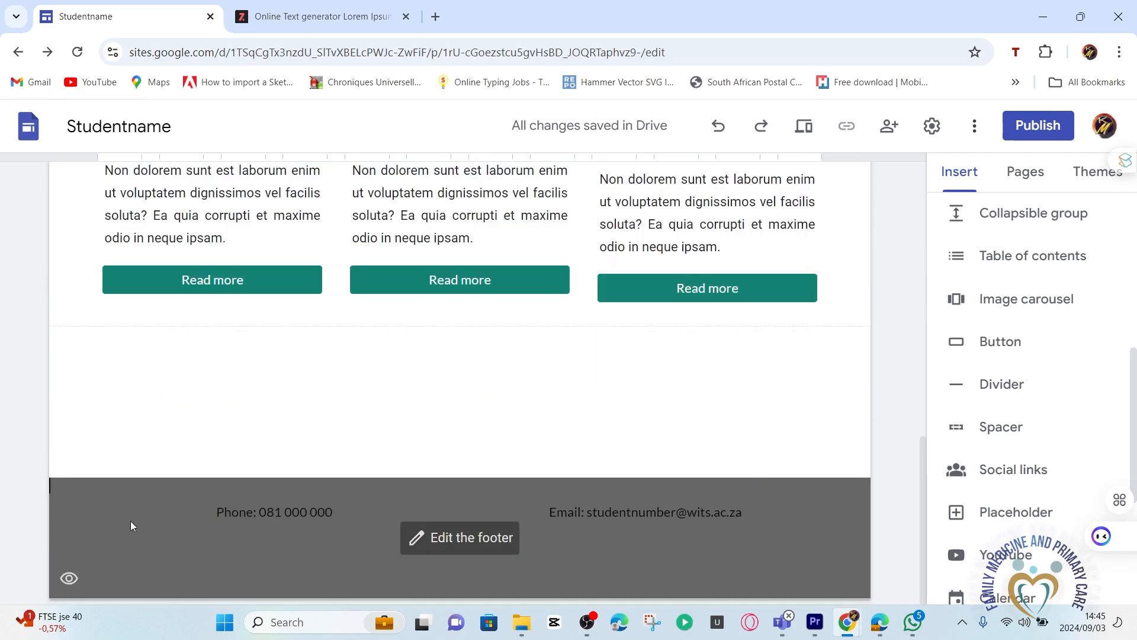
{"action": "scroll", "coordinate": [188, 392], "scroll_direction": "up", "scroll_amount": 7}
{"action": "scroll", "coordinate": [125, 305], "scroll_direction": "down", "scroll_amount": 7}
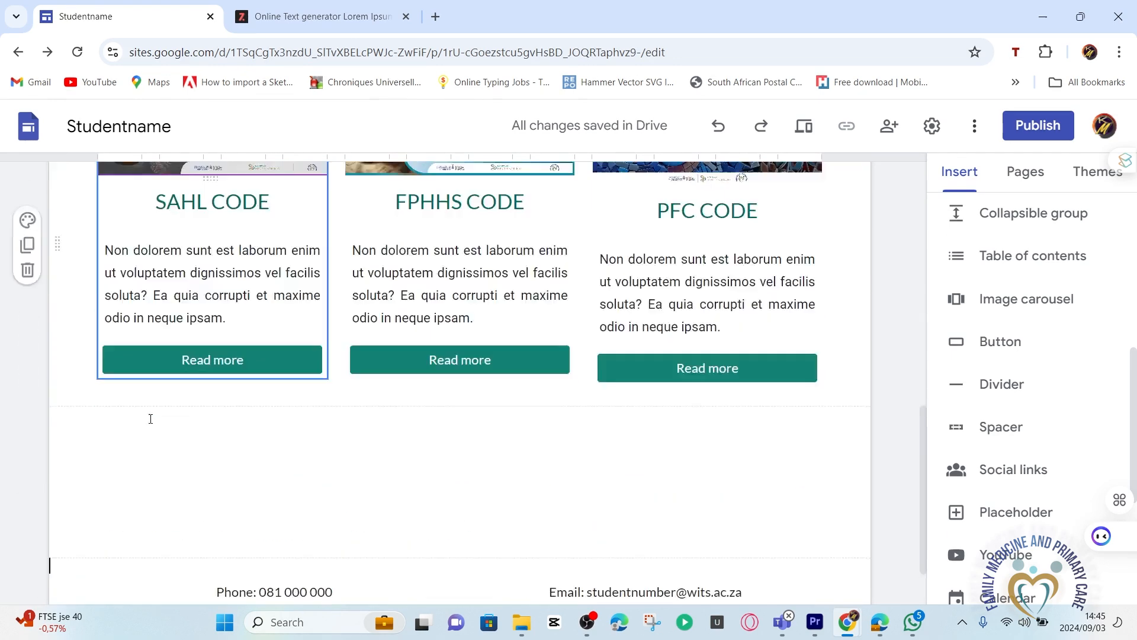
Apply the same teal section colour as the introduction to the footer with the phone and email lines
{"action": "left_click", "coordinate": [79, 507]}
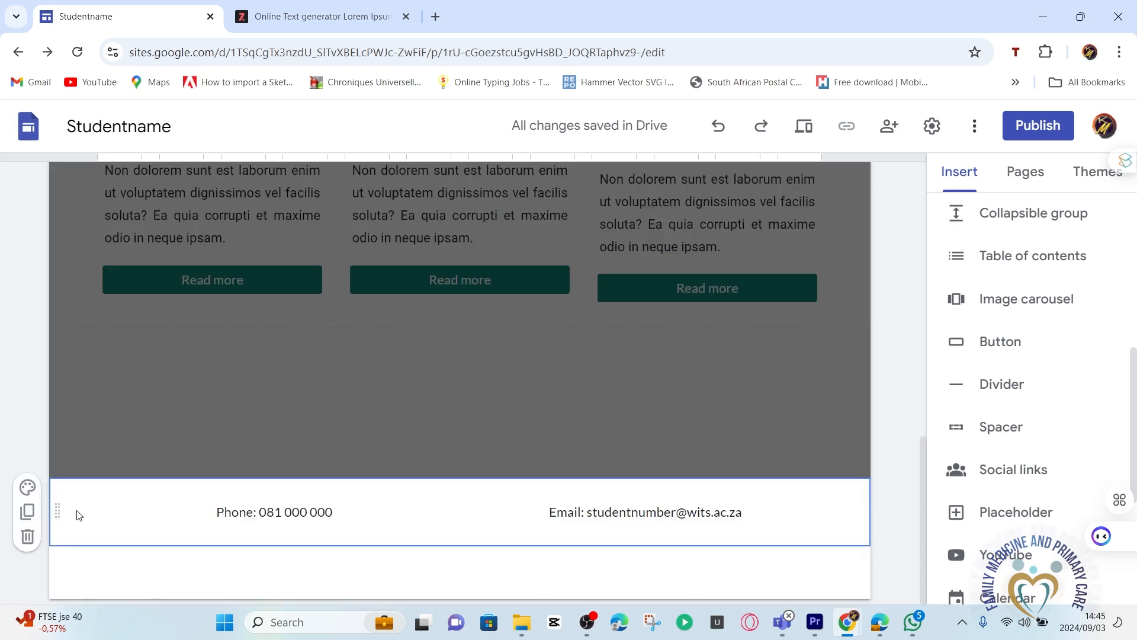
{"action": "left_click", "coordinate": [28, 488]}
{"action": "left_click", "coordinate": [116, 438]}
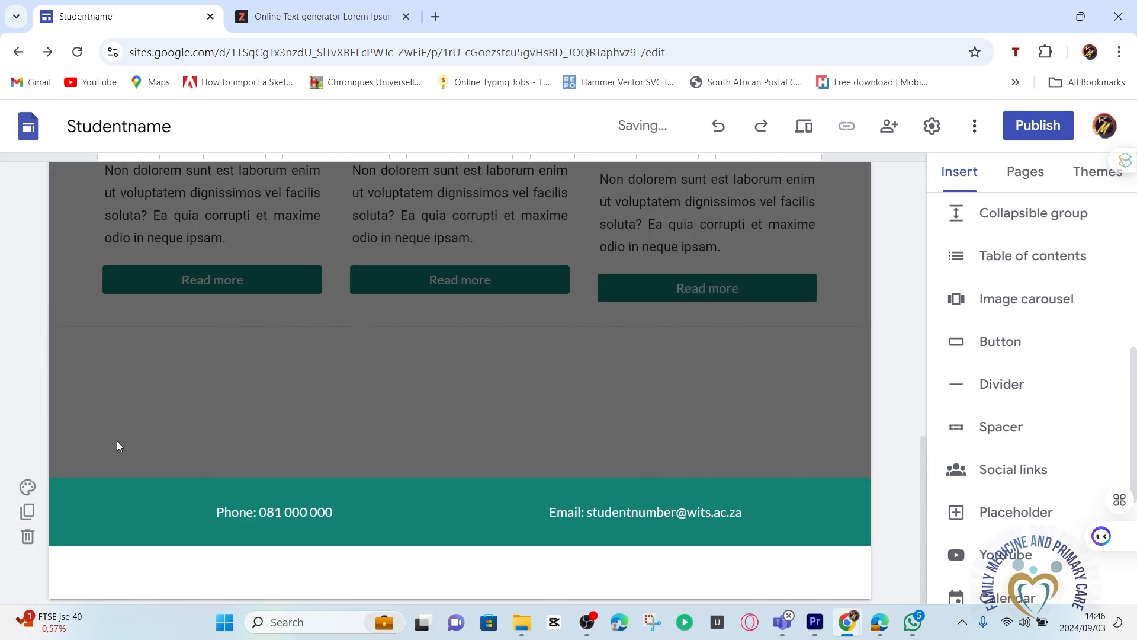
Preview the site, examine the Home page's coloured introduction, course columns and banner, and return to the editor
{"action": "scroll", "coordinate": [681, 322], "scroll_direction": "up", "scroll_amount": 10}
{"action": "left_click", "coordinate": [803, 126]}
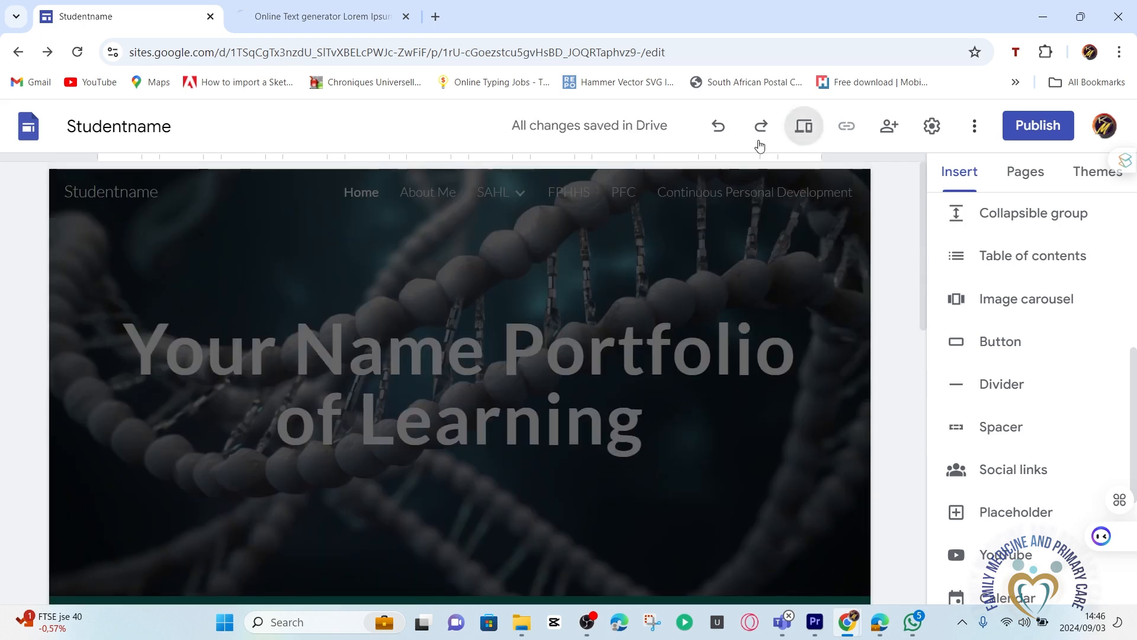
{"action": "scroll", "coordinate": [651, 240], "scroll_direction": "down", "scroll_amount": 7}
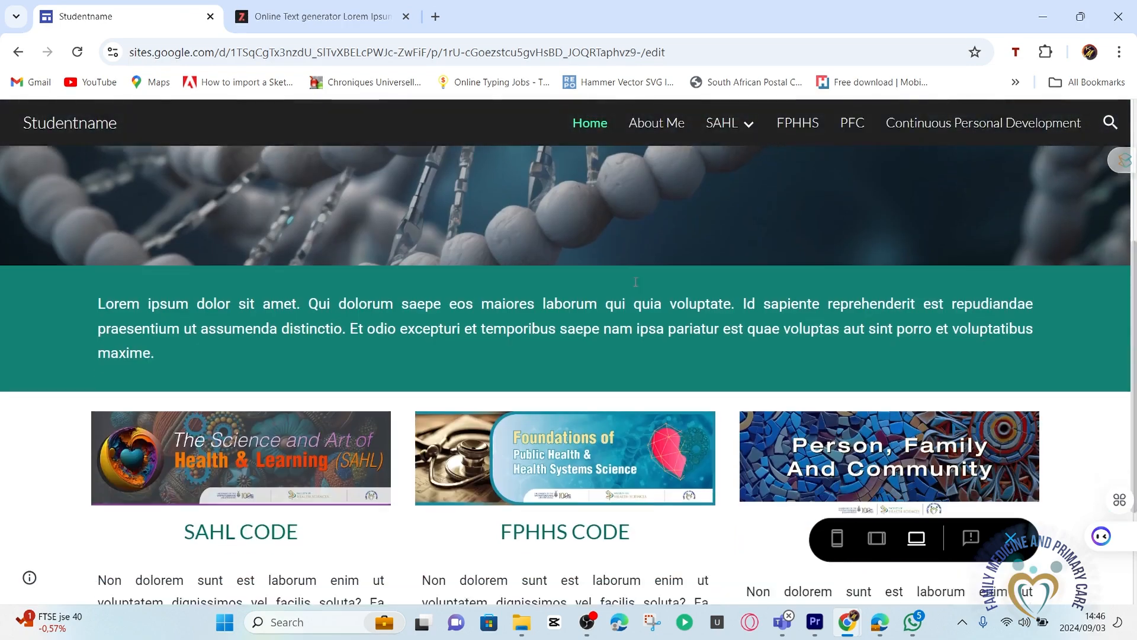
{"action": "scroll", "coordinate": [645, 364], "scroll_direction": "up", "scroll_amount": 3}
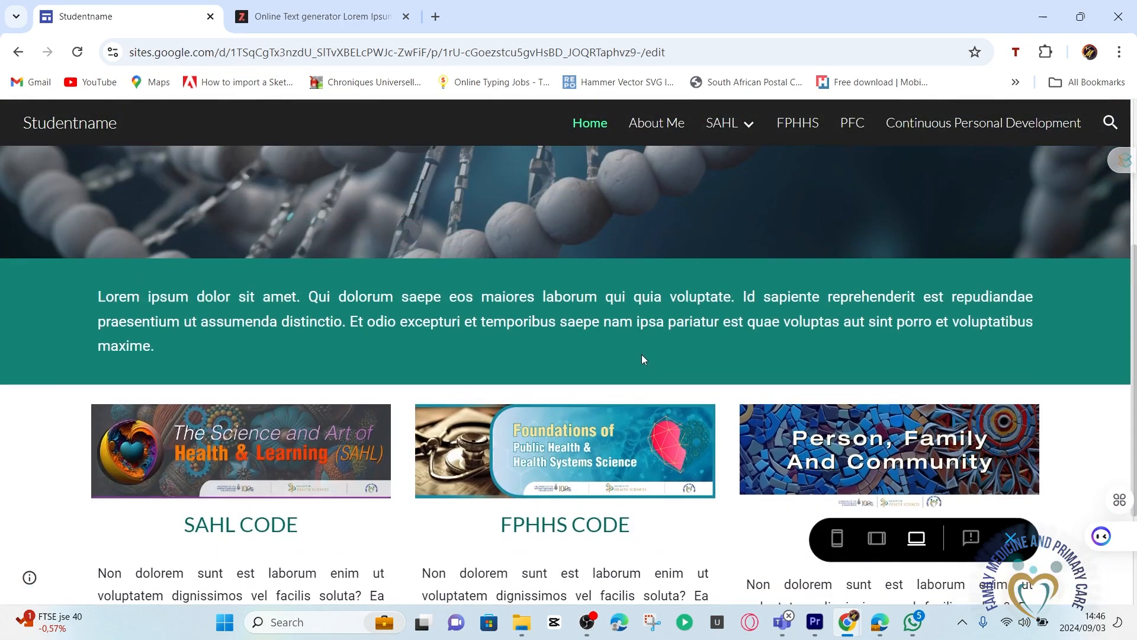
{"action": "scroll", "coordinate": [636, 332], "scroll_direction": "up", "scroll_amount": 4}
{"action": "scroll", "coordinate": [634, 314], "scroll_direction": "down", "scroll_amount": 10}
{"action": "scroll", "coordinate": [629, 294], "scroll_direction": "up", "scroll_amount": 10}
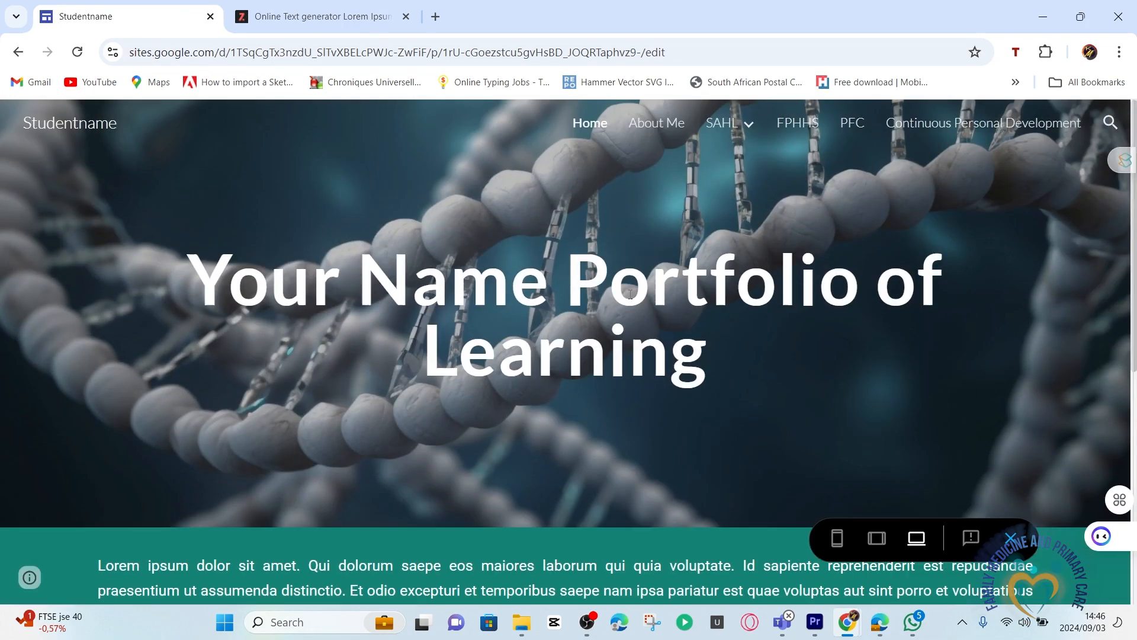
{"action": "left_click", "coordinate": [18, 52]}
{"action": "left_click_drag", "start_coordinate": [919, 208], "coordinate": [917, 299]}
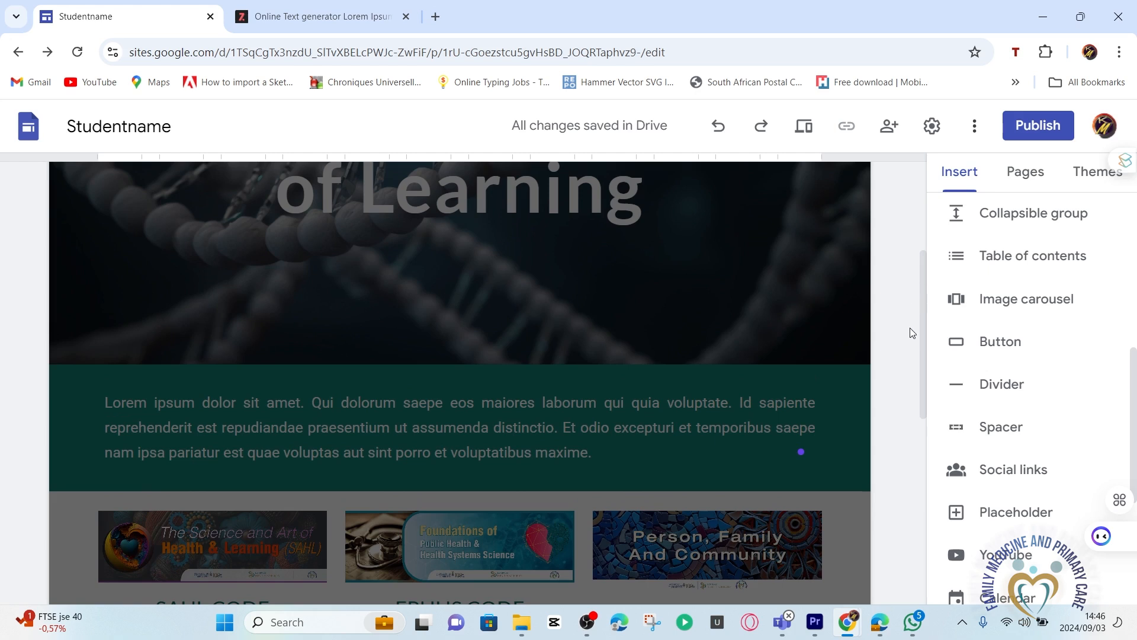
Open the About Me page and change its header type to Banner
{"action": "left_click", "coordinate": [1028, 181]}
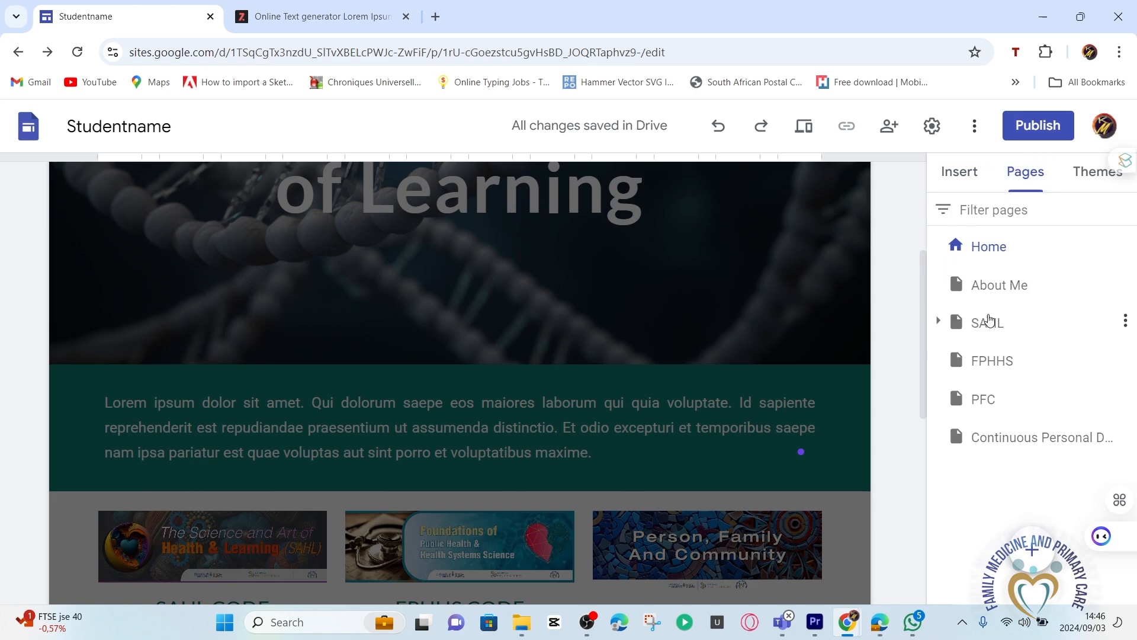
{"action": "left_click", "coordinate": [1003, 286]}
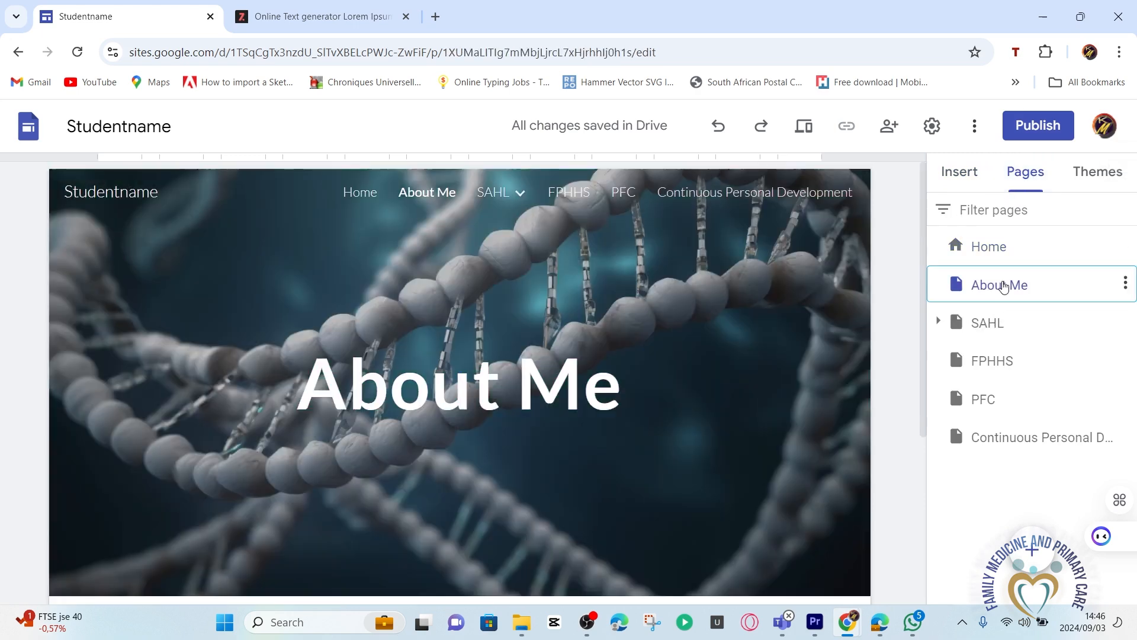
{"action": "mouse_move", "coordinate": [924, 219]}
{"action": "left_mouse_down"}
{"action": "mouse_move", "coordinate": [932, 391]}
{"action": "mouse_move", "coordinate": [924, 220]}
{"action": "left_mouse_up"}
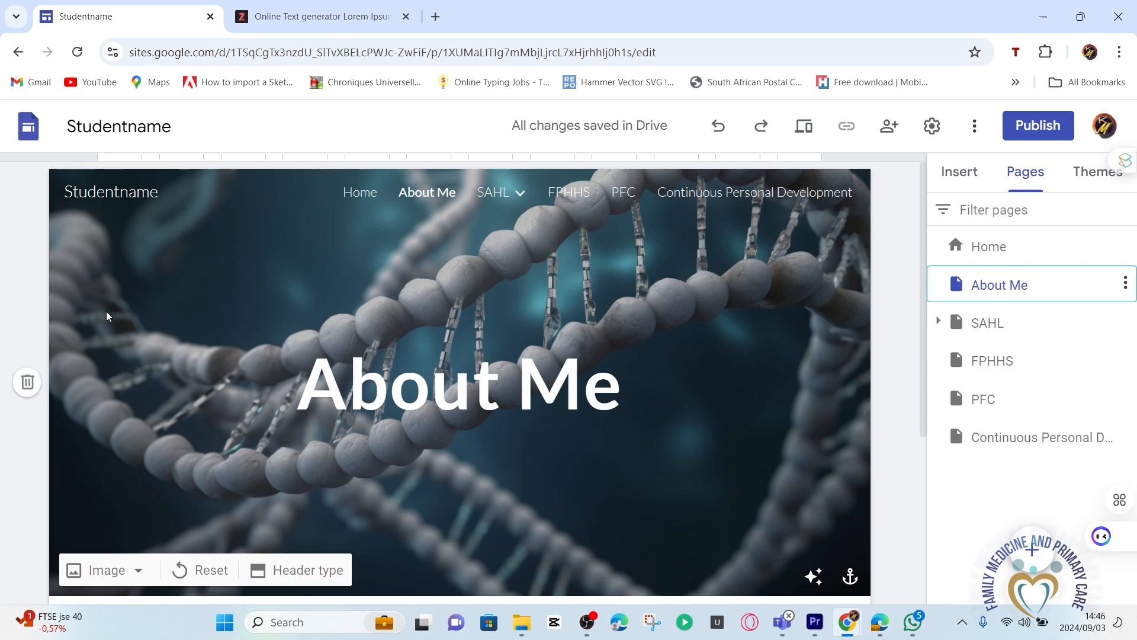
{"action": "scroll", "coordinate": [116, 340], "scroll_direction": "down", "scroll_amount": 3}
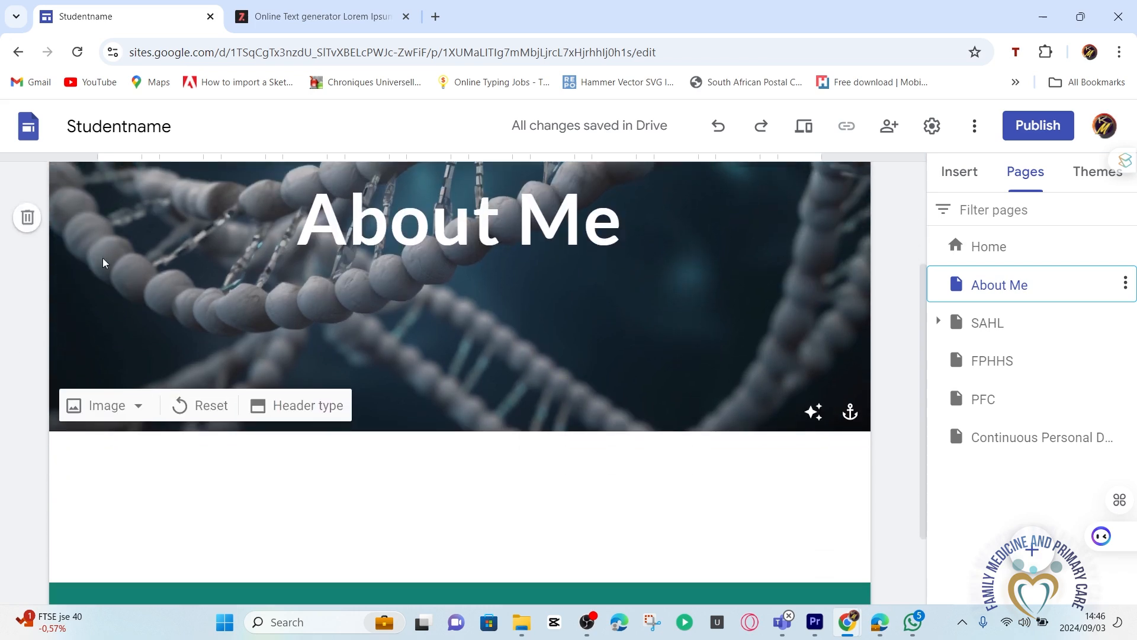
{"action": "left_click", "coordinate": [97, 235]}
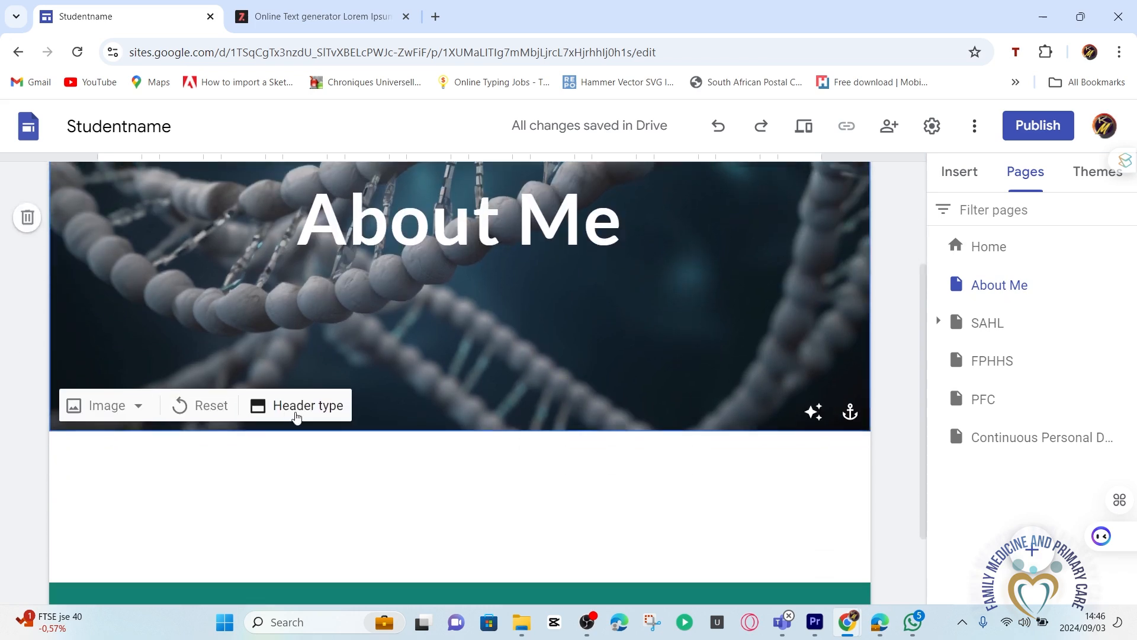
{"action": "left_click", "coordinate": [299, 409]}
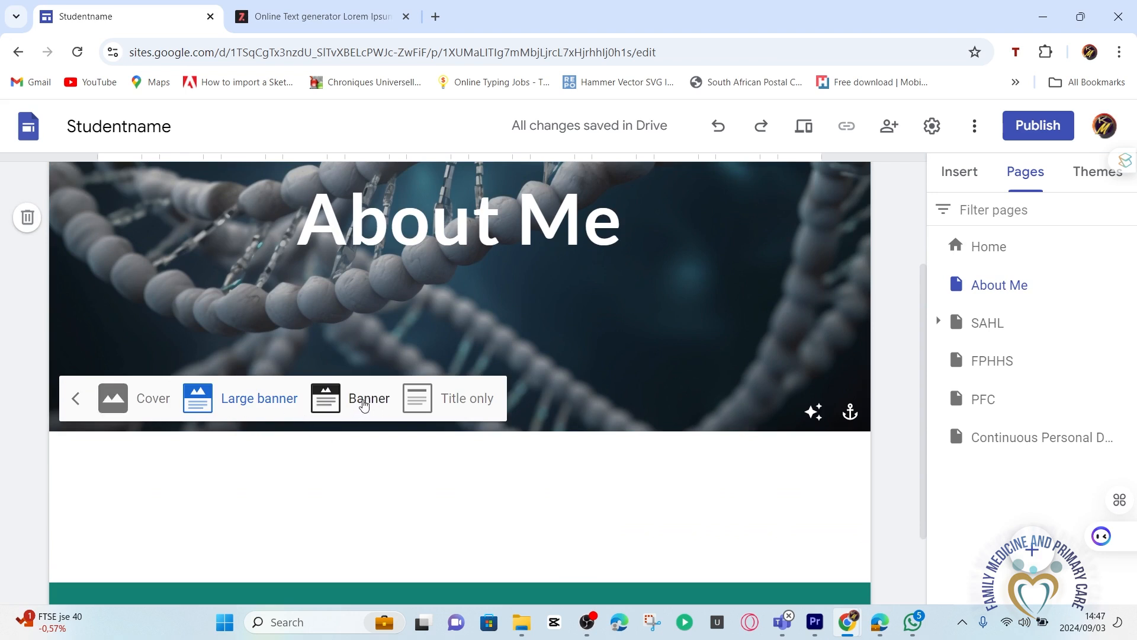
{"action": "left_click", "coordinate": [365, 405]}
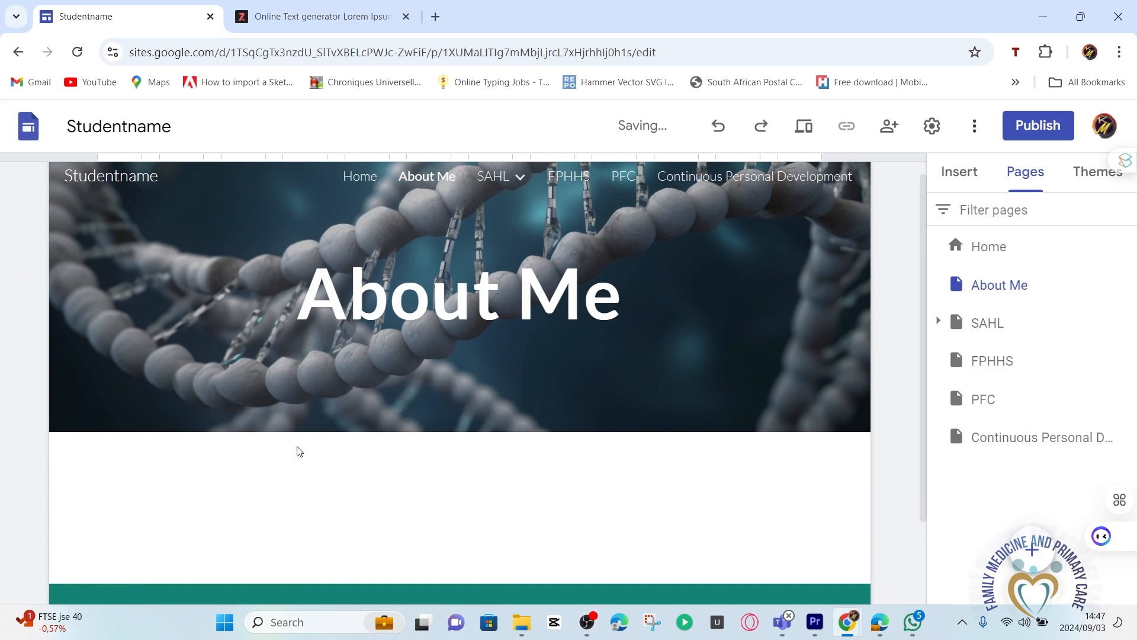
{"action": "scroll", "coordinate": [300, 452], "scroll_direction": "up", "scroll_amount": 1}
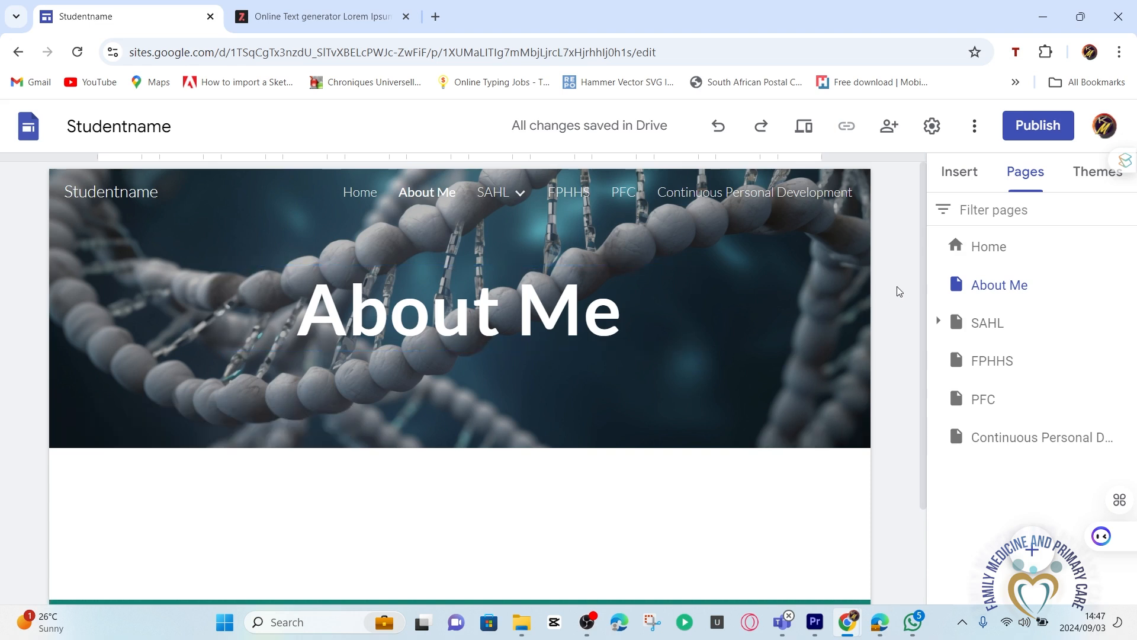
Insert the content block with one image beside a title and text below the About Me banner
{"action": "mouse_move", "coordinate": [501, 394]}
{"action": "scroll", "coordinate": [456, 359], "scroll_direction": "down", "scroll_amount": 2}
{"action": "scroll", "coordinate": [452, 375], "scroll_direction": "up", "scroll_amount": 1}
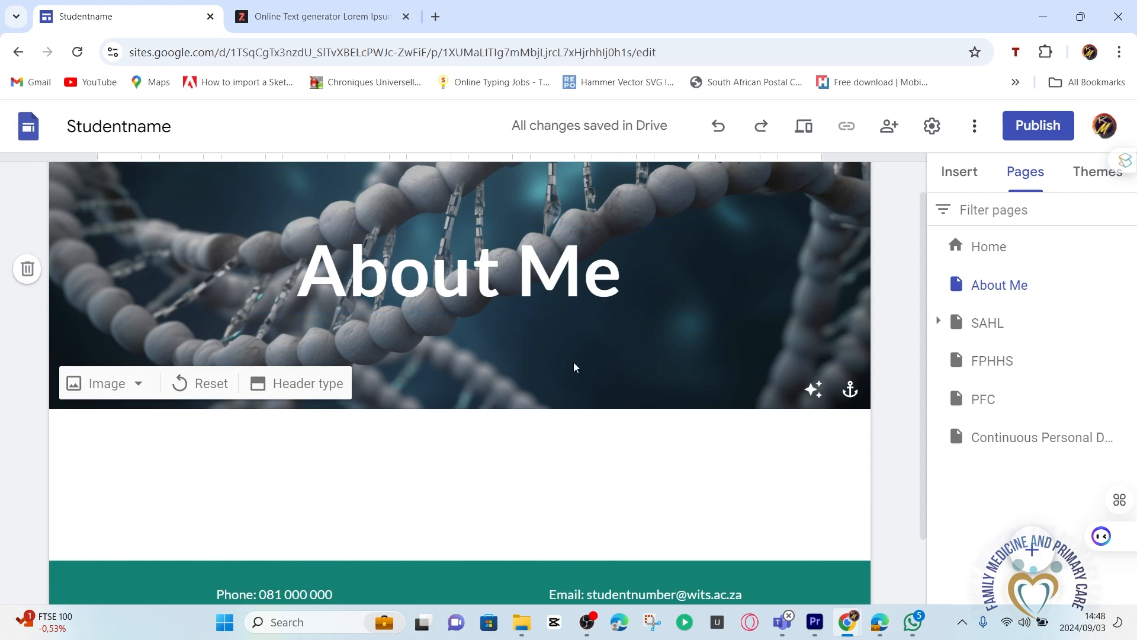
{"action": "scroll", "coordinate": [500, 379], "scroll_direction": "down", "scroll_amount": 1}
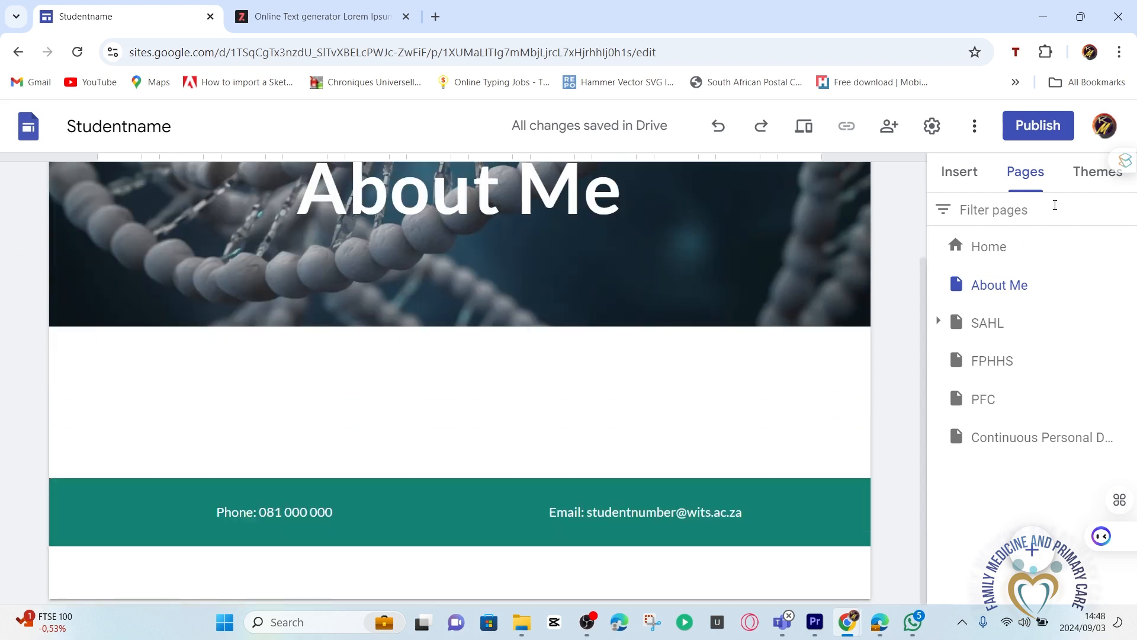
{"action": "left_click_drag", "start_coordinate": [925, 372], "coordinate": [928, 310]}
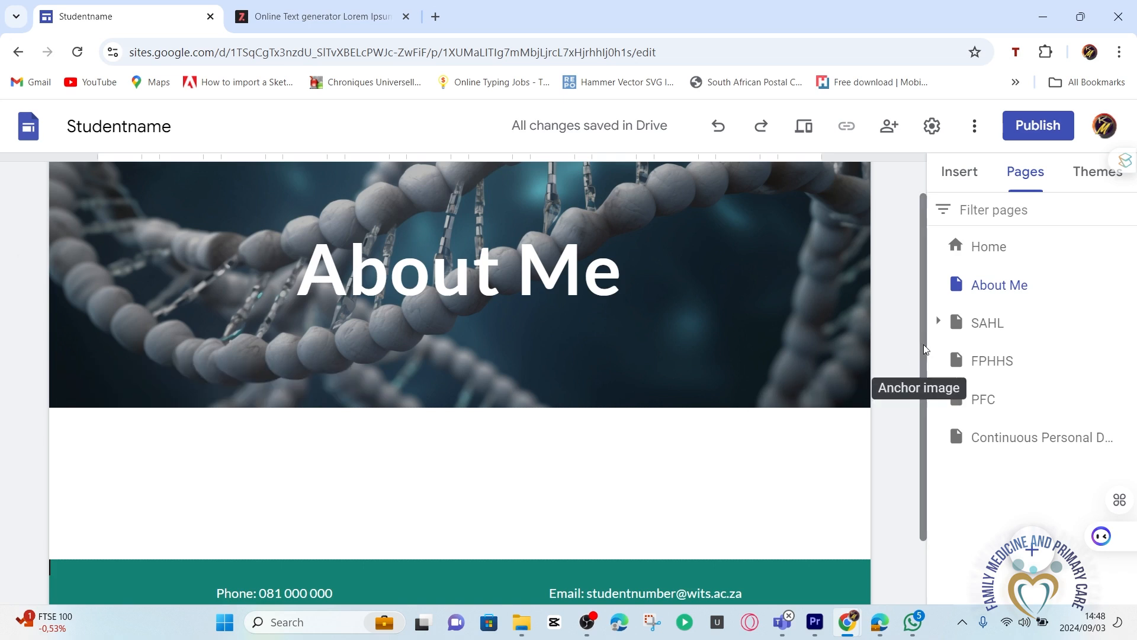
{"action": "scroll", "coordinate": [924, 353], "scroll_direction": "down", "scroll_amount": 1}
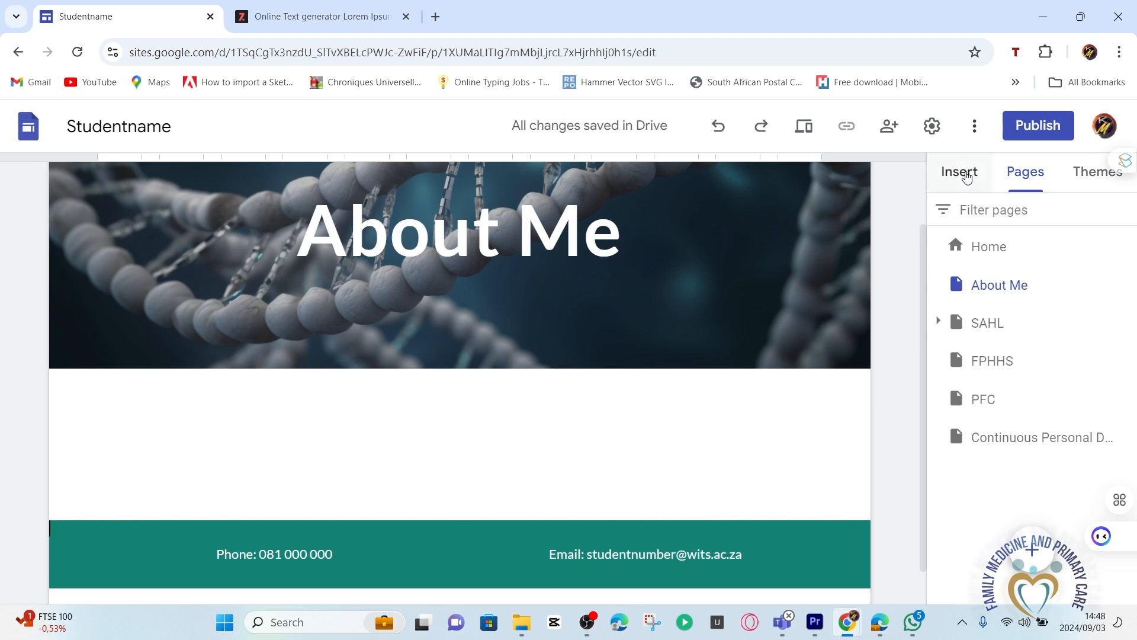
{"action": "left_click", "coordinate": [966, 177]}
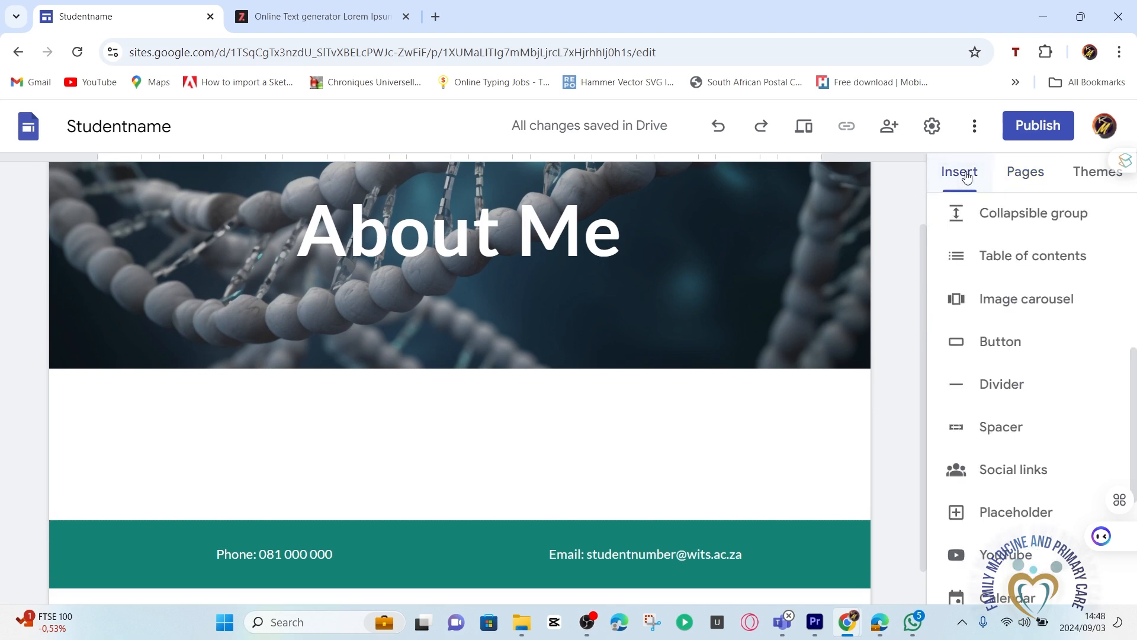
{"action": "scroll", "coordinate": [983, 349], "scroll_direction": "up", "scroll_amount": 3}
{"action": "scroll", "coordinate": [988, 329], "scroll_direction": "up", "scroll_amount": 3}
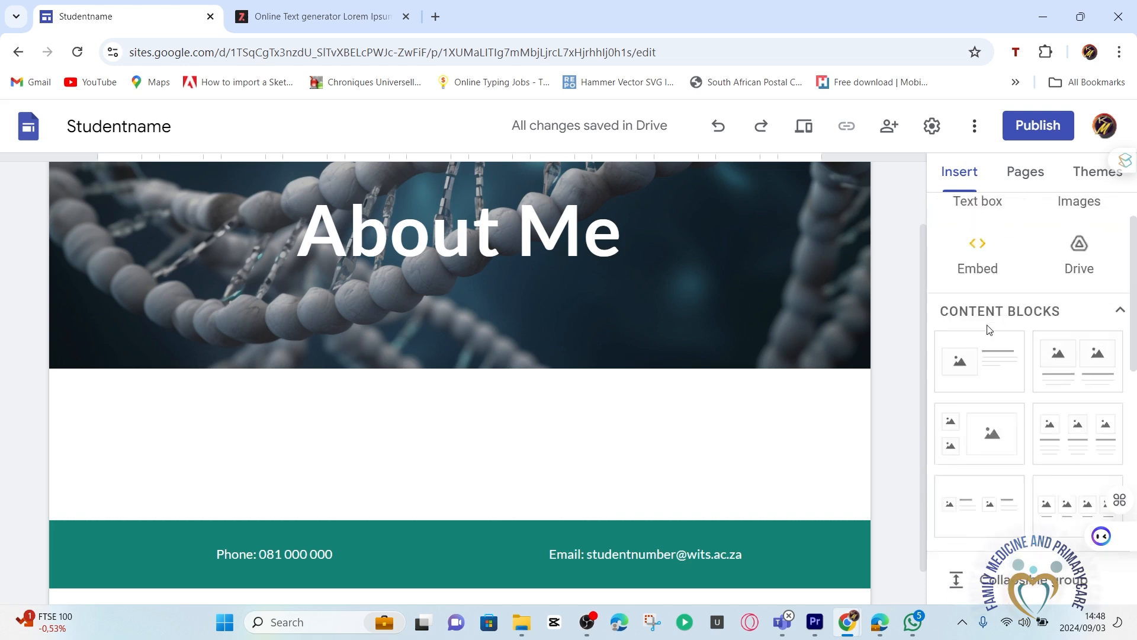
{"action": "scroll", "coordinate": [987, 326], "scroll_direction": "down", "scroll_amount": 1}
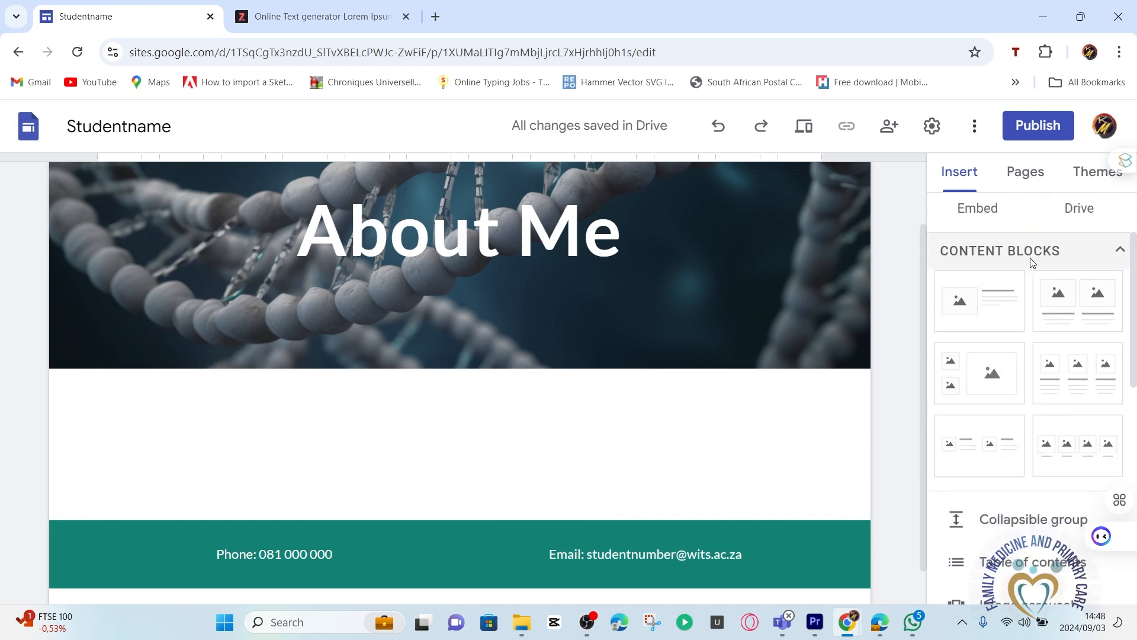
{"action": "left_click", "coordinate": [983, 305]}
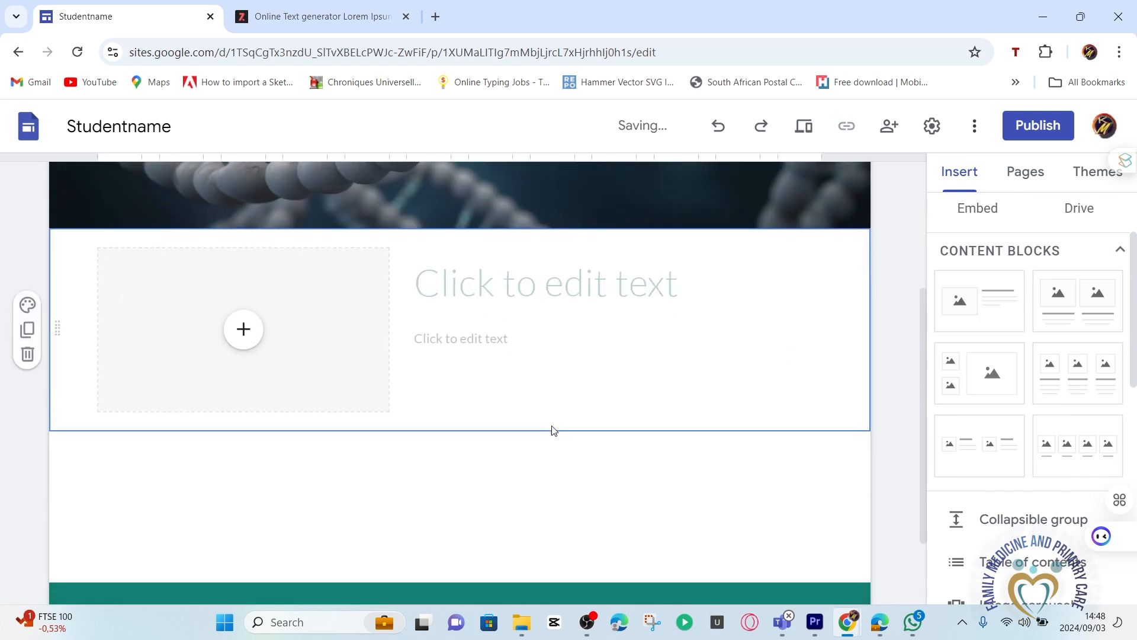
Enter "Biography" as the title of the new content block
{"action": "scroll", "coordinate": [496, 476], "scroll_direction": "up", "scroll_amount": 3}
{"action": "left_click", "coordinate": [621, 448]}
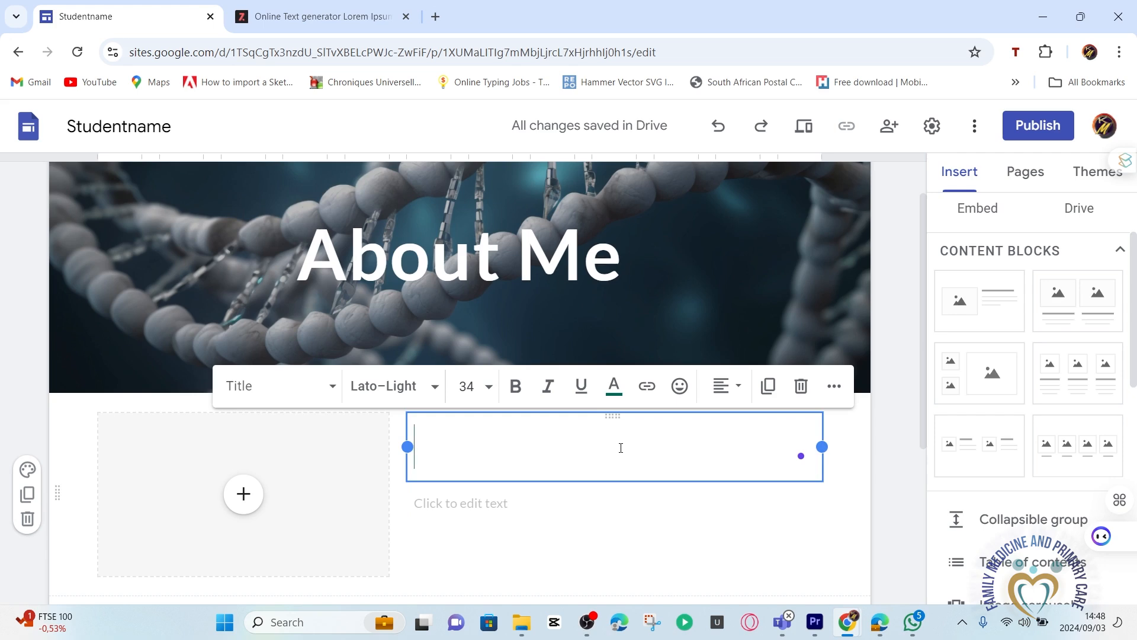
{"action": "type", "text": "Biography"}
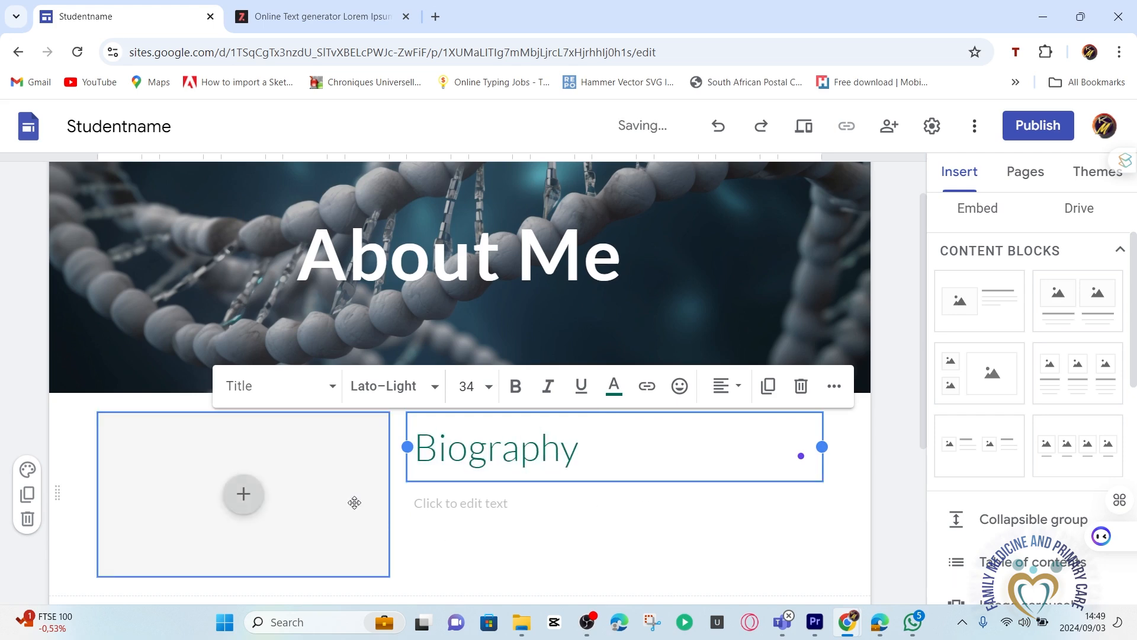
Generate new Lorem ipsum text on the text generator site and paste it into the body text below the Biography title
{"action": "left_click", "coordinate": [399, 500]}
{"action": "left_click", "coordinate": [488, 491]}
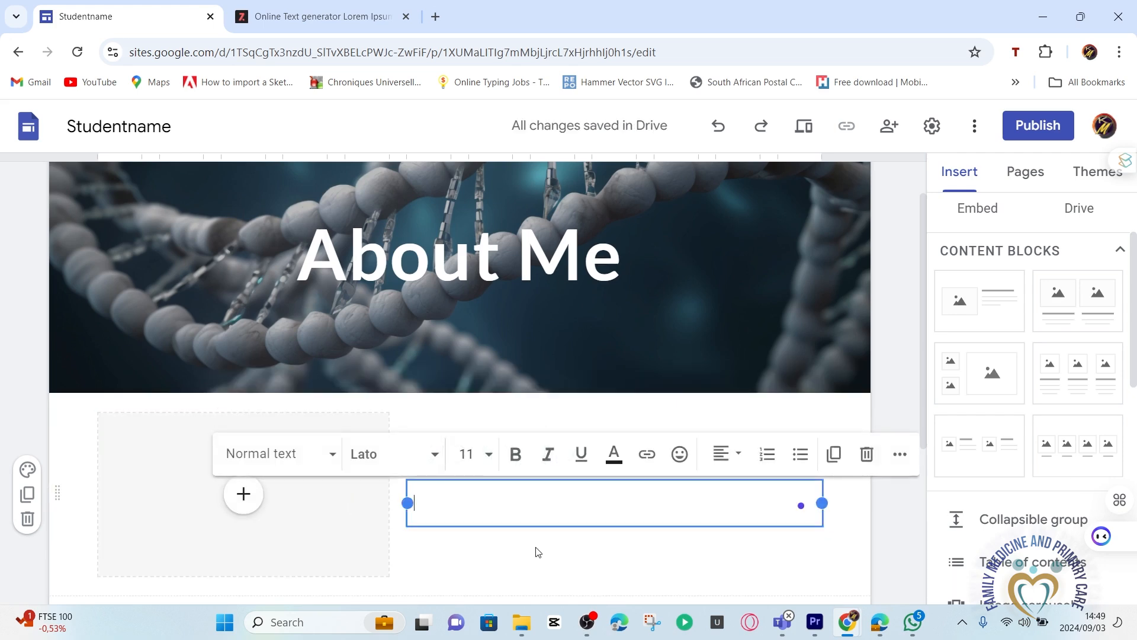
{"action": "scroll", "coordinate": [535, 546], "scroll_direction": "down", "scroll_amount": 1}
{"action": "left_click", "coordinate": [349, 16]}
{"action": "left_click", "coordinate": [411, 414]}
{"action": "left_click", "coordinate": [645, 418]}
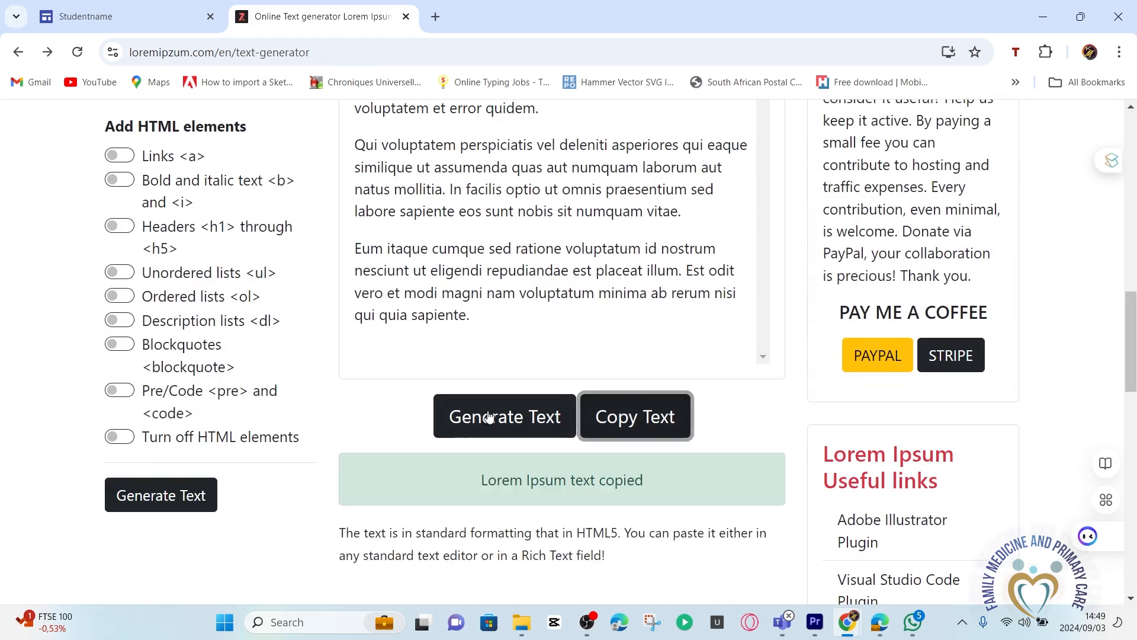
{"action": "left_click", "coordinate": [488, 417]}
{"action": "left_click", "coordinate": [637, 413]}
{"action": "left_click", "coordinate": [159, 14]}
{"action": "key", "text": "ctrl+v"}
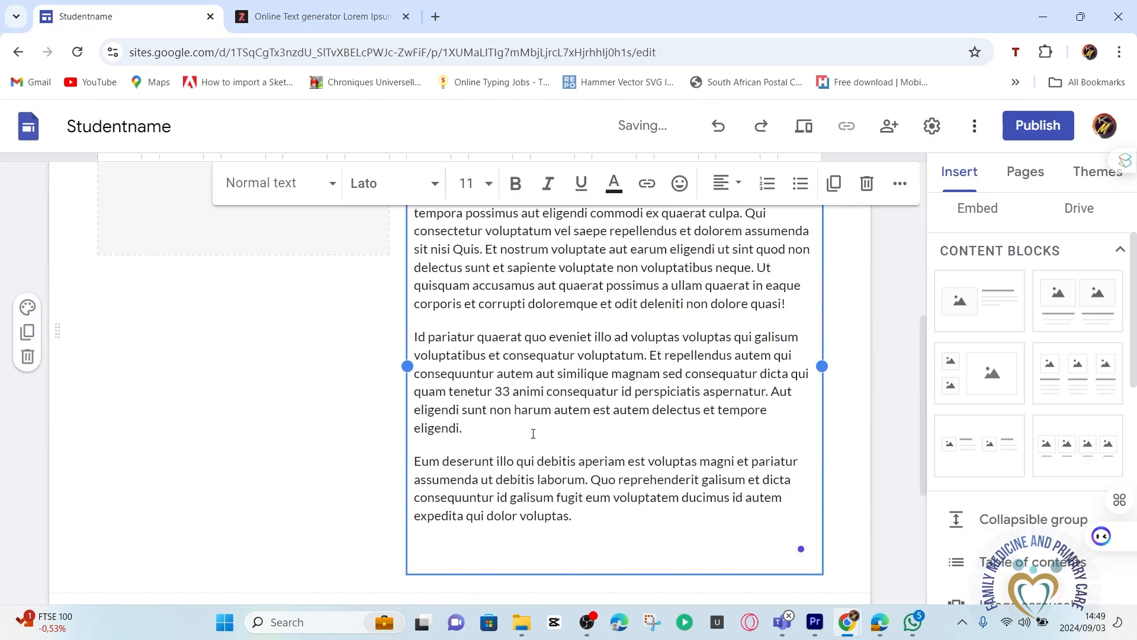
Upload the portrait photo of the man in a blue jacket from the Assets folder into the image placeholder beside the biography
{"action": "scroll", "coordinate": [292, 489], "scroll_direction": "up", "scroll_amount": 5}
{"action": "left_click", "coordinate": [262, 368]}
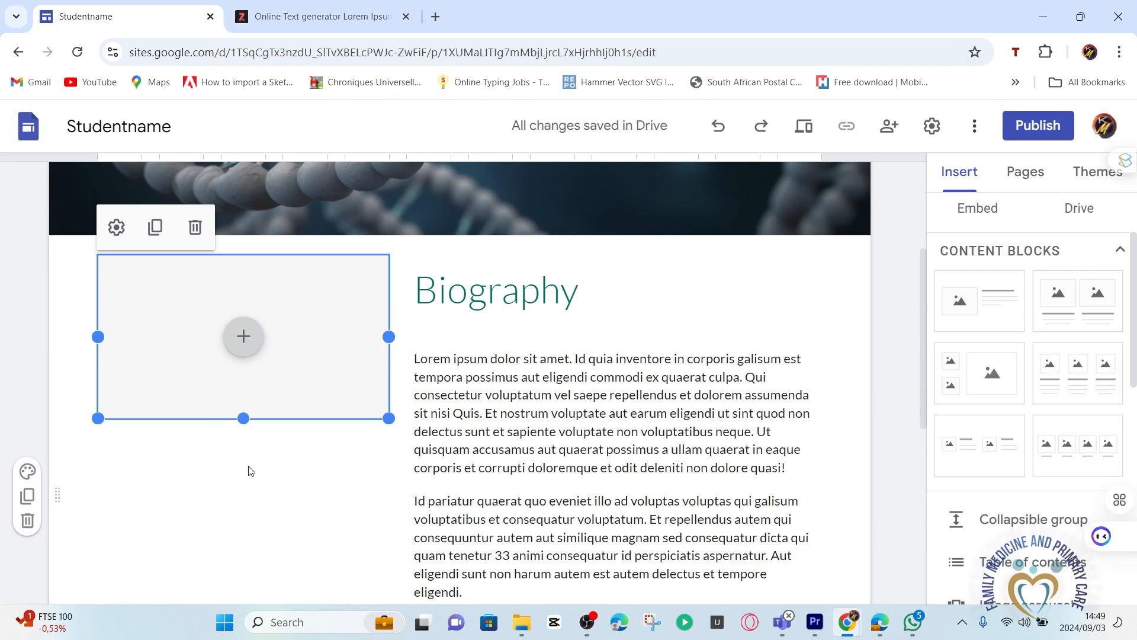
{"action": "left_click", "coordinate": [243, 336]}
{"action": "left_click", "coordinate": [299, 383]}
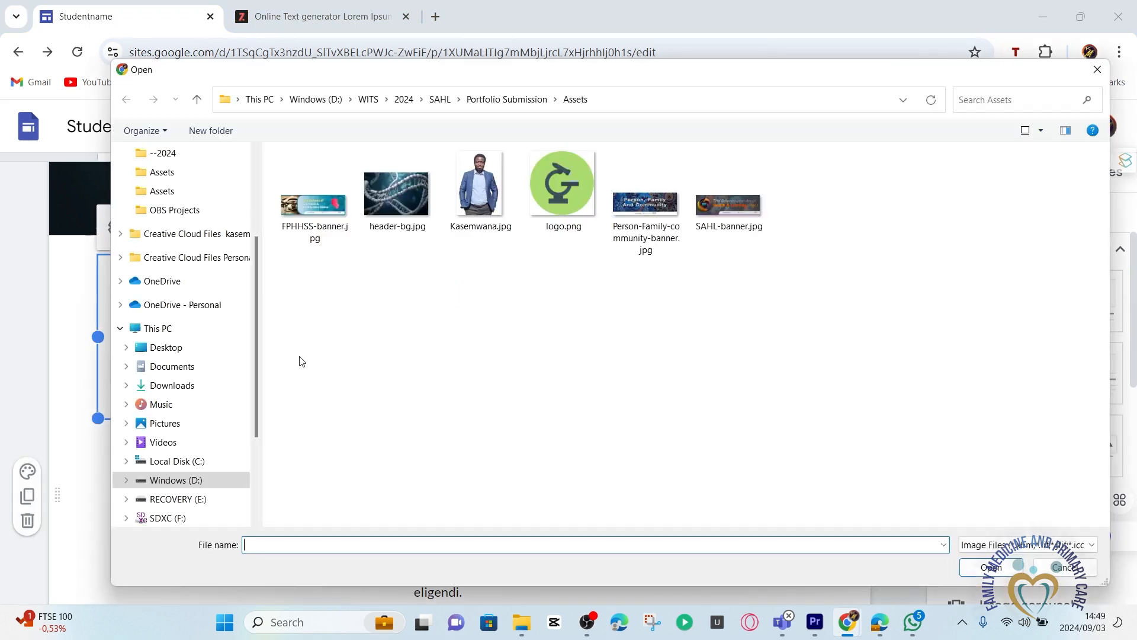
{"action": "left_click", "coordinate": [480, 189]}
{"action": "left_click", "coordinate": [978, 560]}
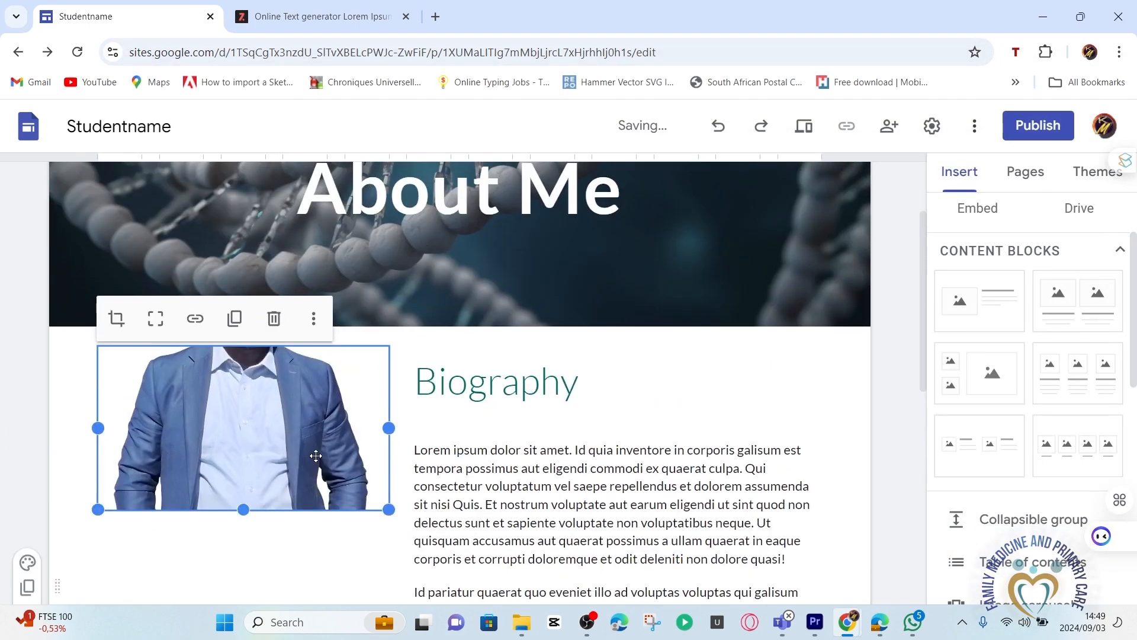
Uncrop the portrait photo to show the whole figure and enlarge its frame beside the biography
{"action": "scroll", "coordinate": [195, 332], "scroll_direction": "down", "scroll_amount": 1}
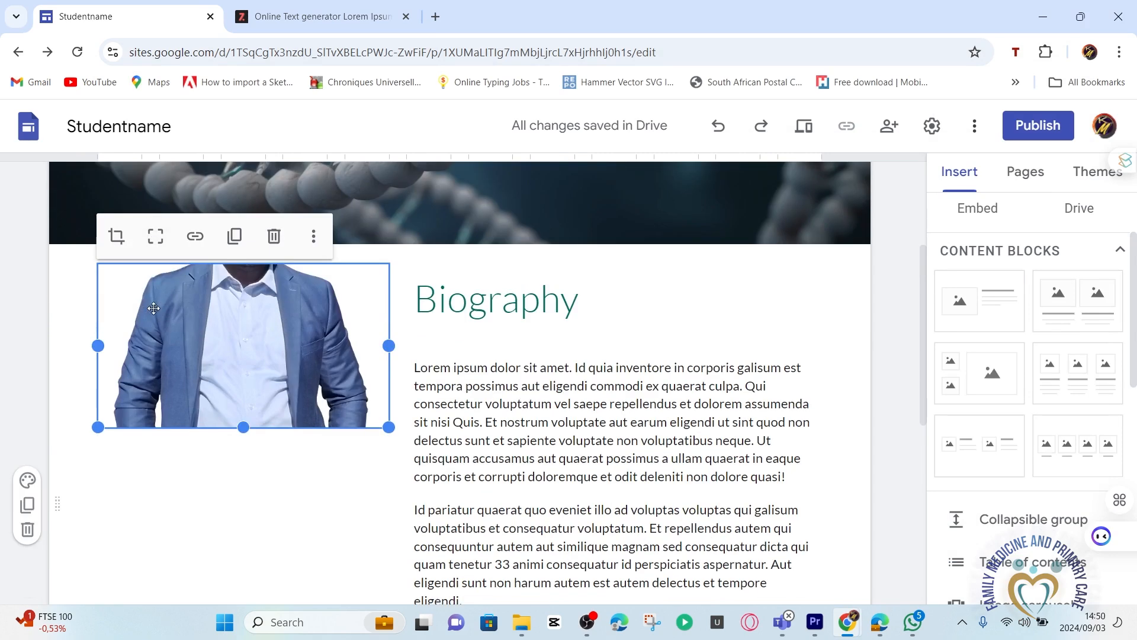
{"action": "left_click", "coordinate": [155, 236]}
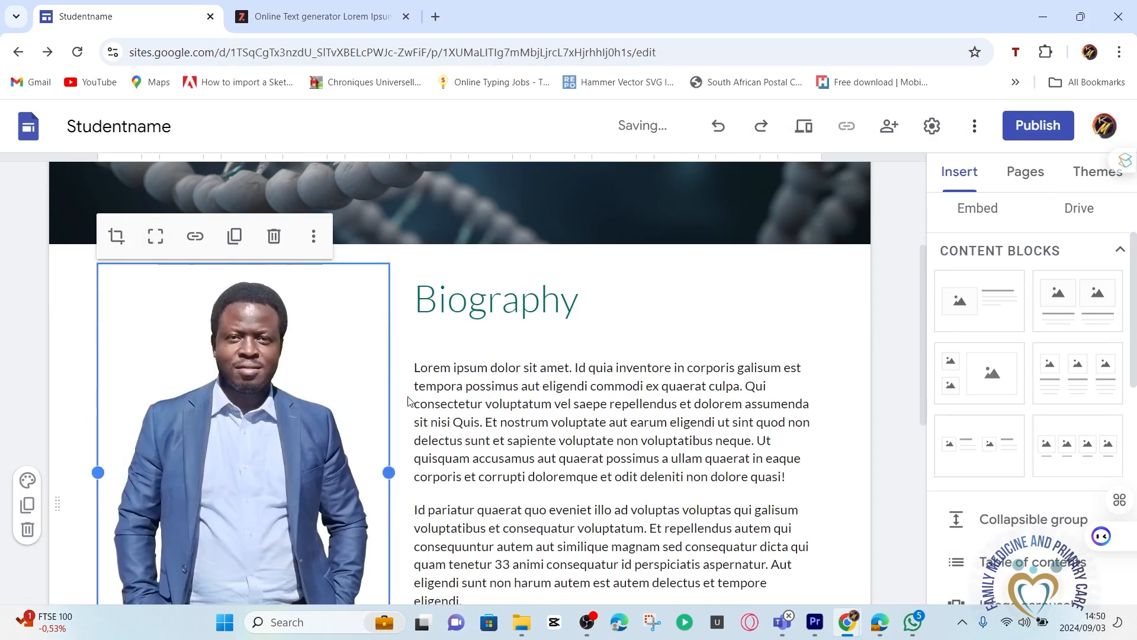
{"action": "scroll", "coordinate": [356, 384], "scroll_direction": "down", "scroll_amount": 4}
{"action": "left_click_drag", "start_coordinate": [388, 435], "coordinate": [405, 504]}
{"action": "scroll", "coordinate": [444, 373], "scroll_direction": "up", "scroll_amount": 3}
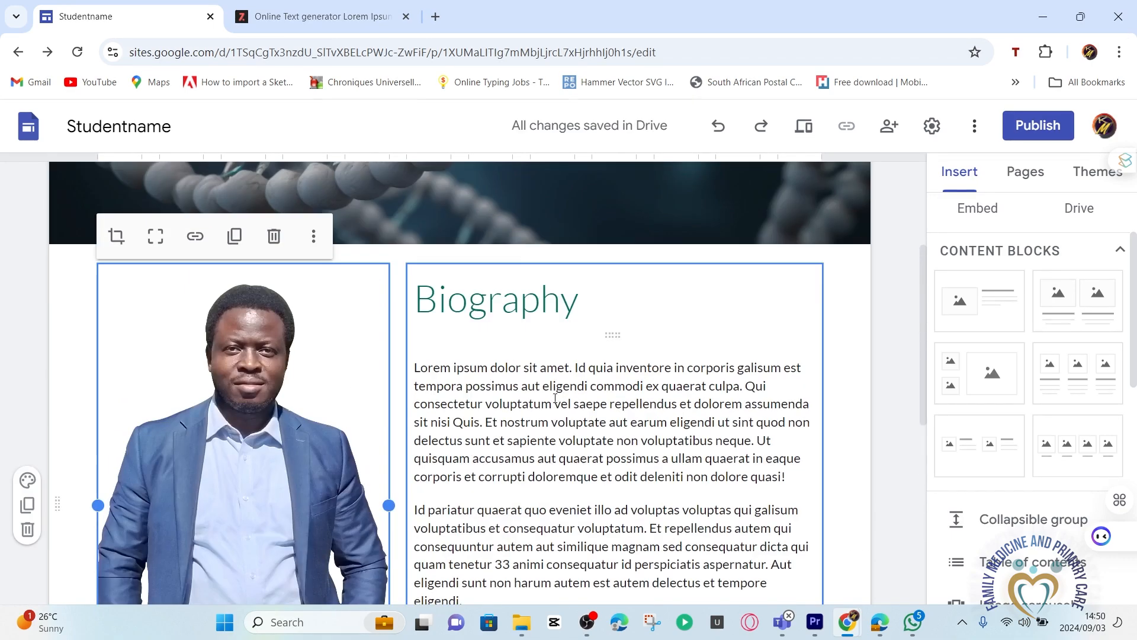
Examine the layout of the Biography text and portrait photo on the About Me page
{"action": "left_click", "coordinate": [555, 352]}
{"action": "scroll", "coordinate": [555, 351], "scroll_direction": "up", "scroll_amount": 3}
{"action": "scroll", "coordinate": [569, 402], "scroll_direction": "down", "scroll_amount": 1}
{"action": "left_click_drag", "start_coordinate": [679, 485], "coordinate": [680, 504]}
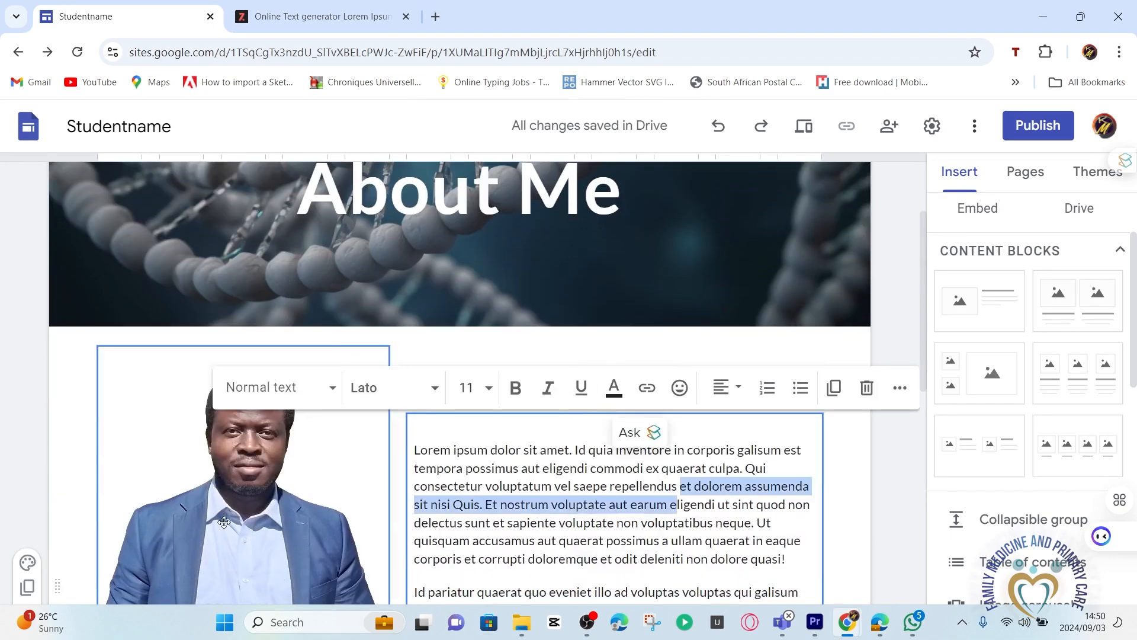
{"action": "left_click", "coordinate": [225, 447]}
{"action": "scroll", "coordinate": [517, 452], "scroll_direction": "down", "scroll_amount": 1}
{"action": "left_click", "coordinate": [607, 425]}
{"action": "scroll", "coordinate": [567, 427], "scroll_direction": "down", "scroll_amount": 2}
{"action": "scroll", "coordinate": [566, 426], "scroll_direction": "up", "scroll_amount": 2}
{"action": "left_click", "coordinate": [292, 426]}
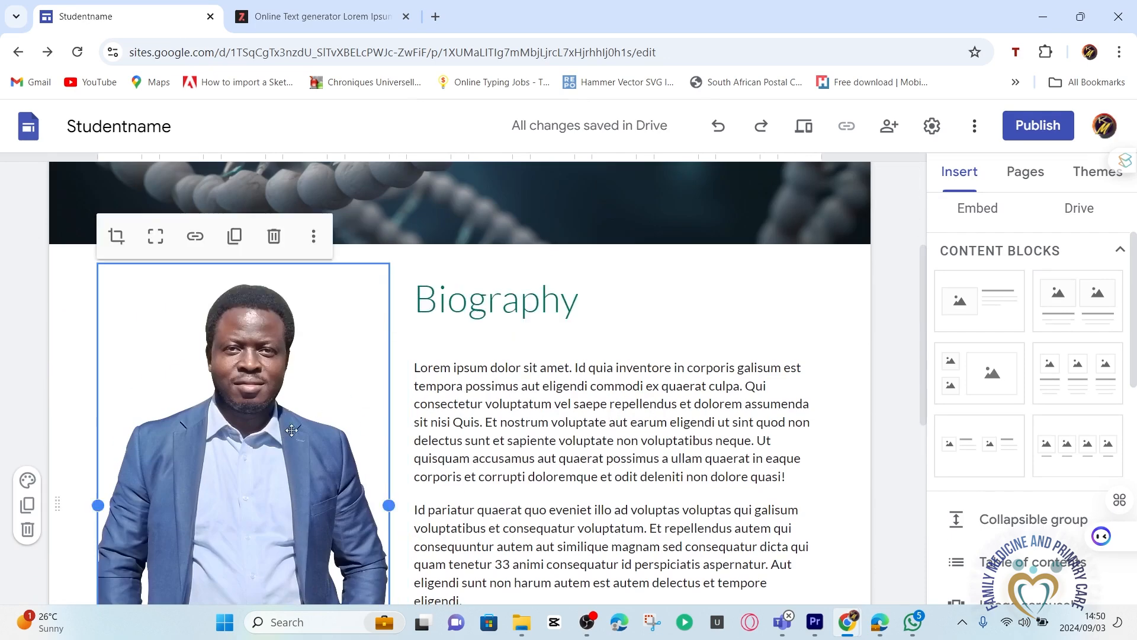
{"action": "left_click", "coordinate": [563, 379]}
{"action": "scroll", "coordinate": [562, 379], "scroll_direction": "down", "scroll_amount": 6}
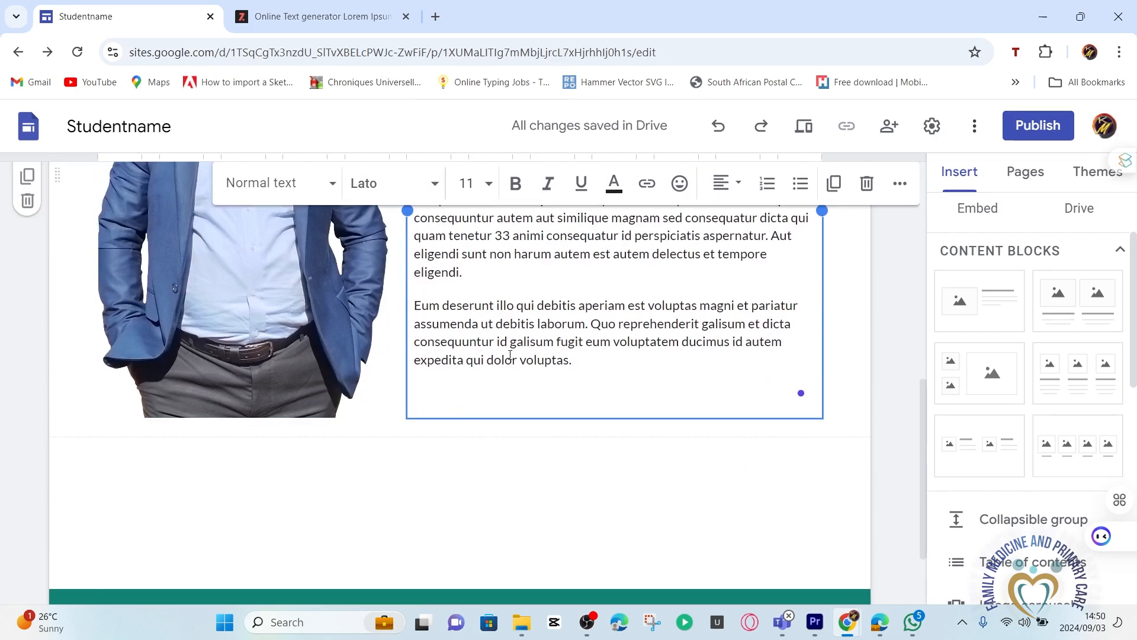
{"action": "scroll", "coordinate": [577, 346], "scroll_direction": "up", "scroll_amount": 2}
{"action": "scroll", "coordinate": [456, 475], "scroll_direction": "down", "scroll_amount": 2}
Insert a divider below the Biography section
{"action": "left_click", "coordinate": [456, 474]}
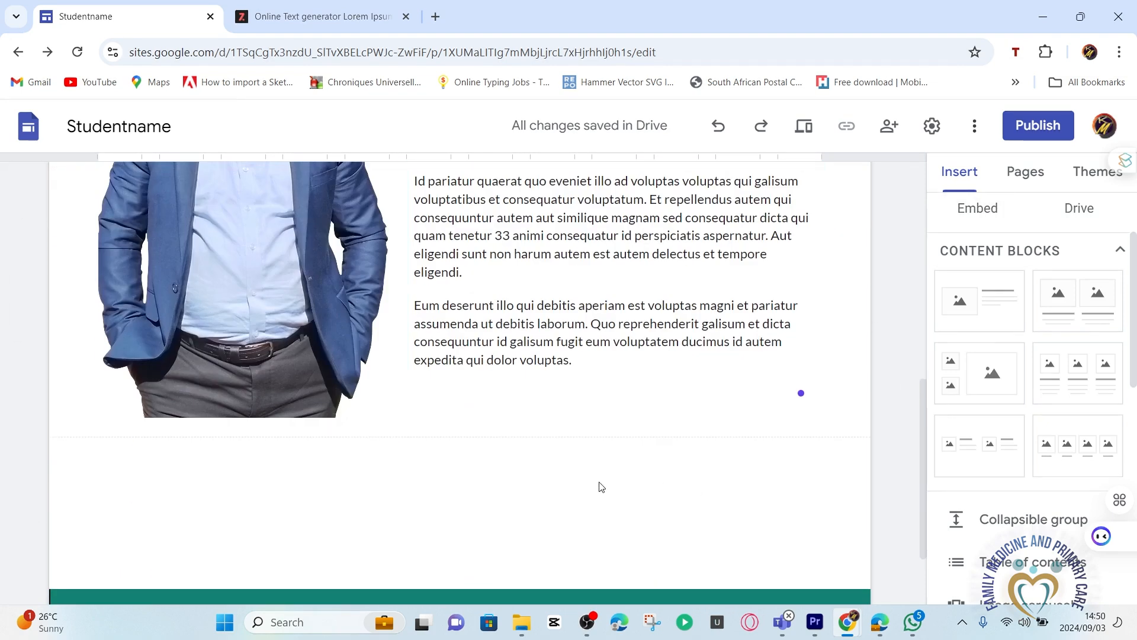
{"action": "scroll", "coordinate": [1005, 340], "scroll_direction": "down", "scroll_amount": 3}
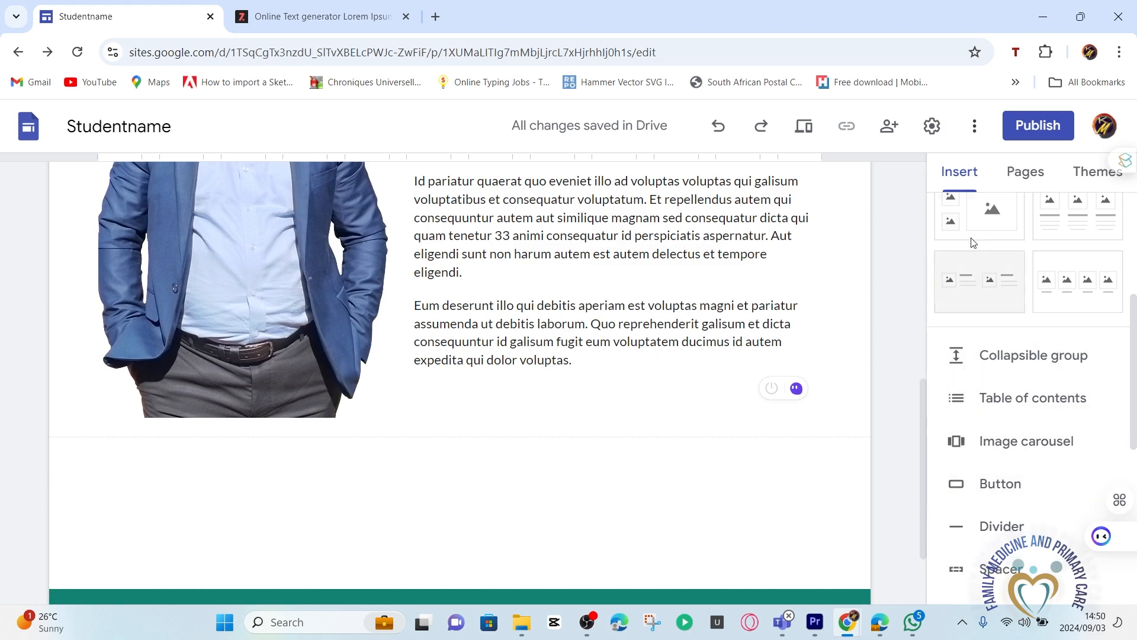
{"action": "scroll", "coordinate": [1001, 468], "scroll_direction": "down", "scroll_amount": 2}
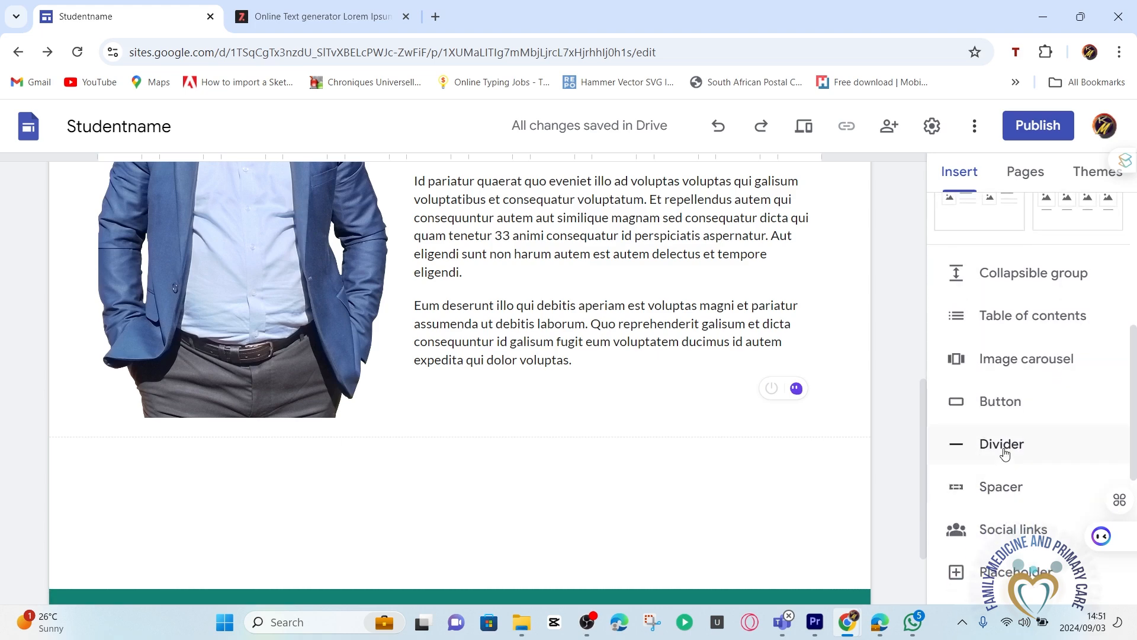
{"action": "left_click", "coordinate": [1003, 453]}
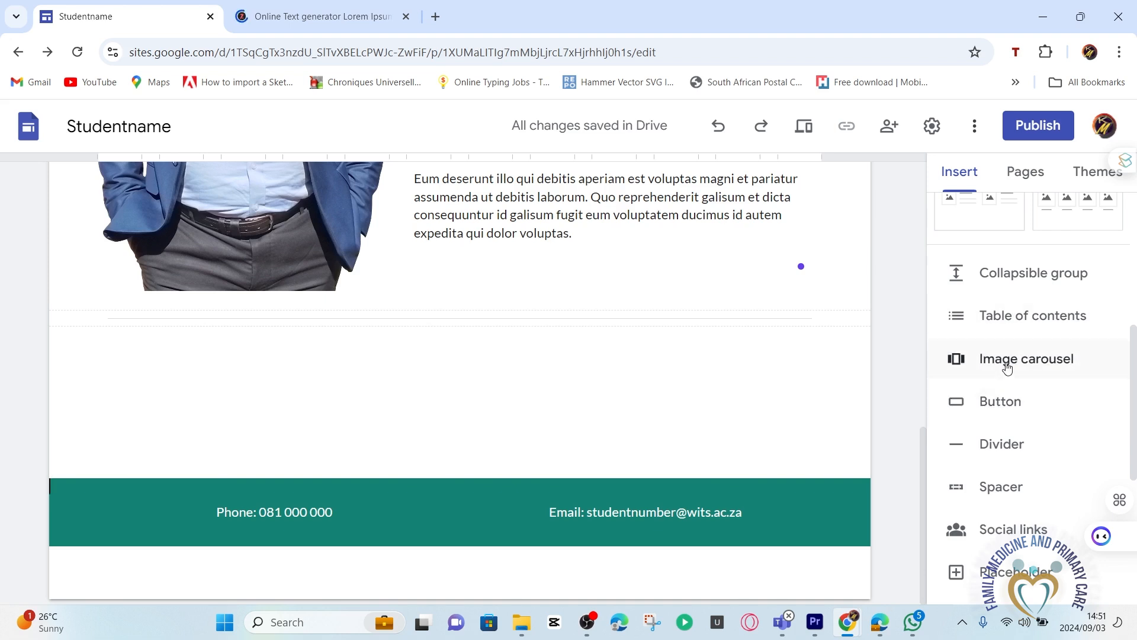
Embed the resume template document from Google Docs below the divider on the About Me page
{"action": "scroll", "coordinate": [1011, 364], "scroll_direction": "down", "scroll_amount": 2}
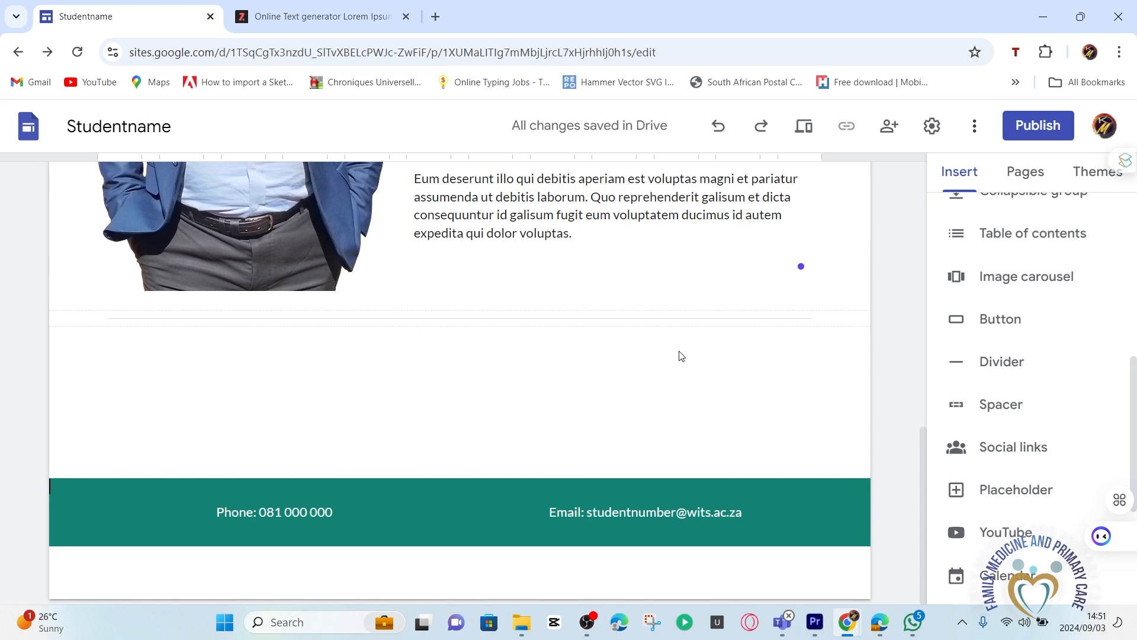
{"action": "left_click_drag", "start_coordinate": [922, 531], "coordinate": [946, 410]}
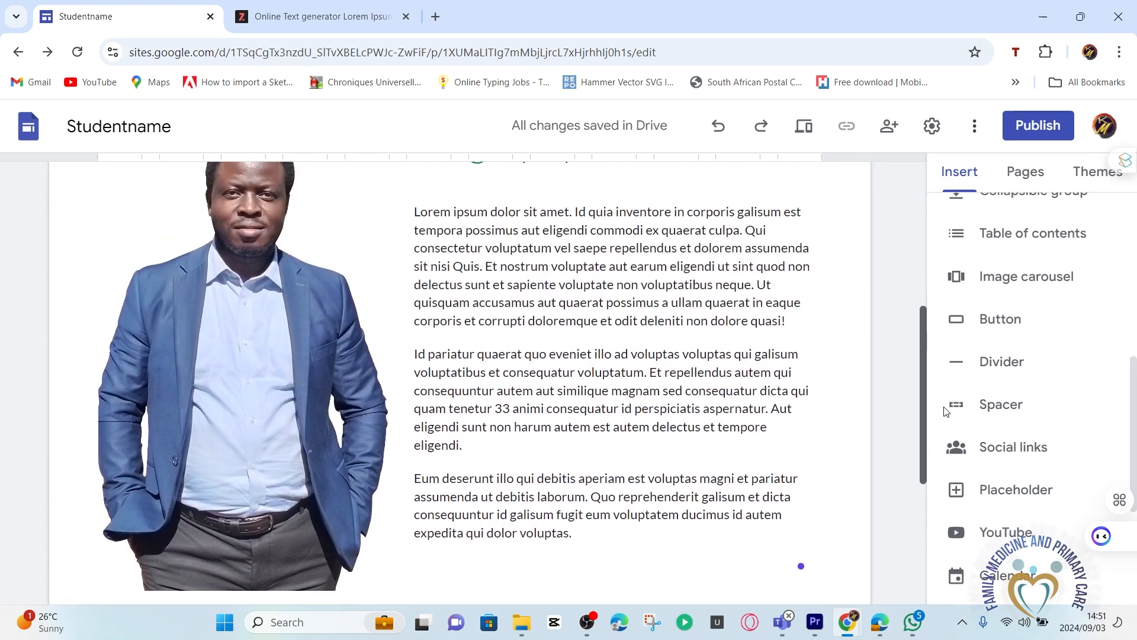
{"action": "scroll", "coordinate": [903, 472], "scroll_direction": "down", "scroll_amount": 3}
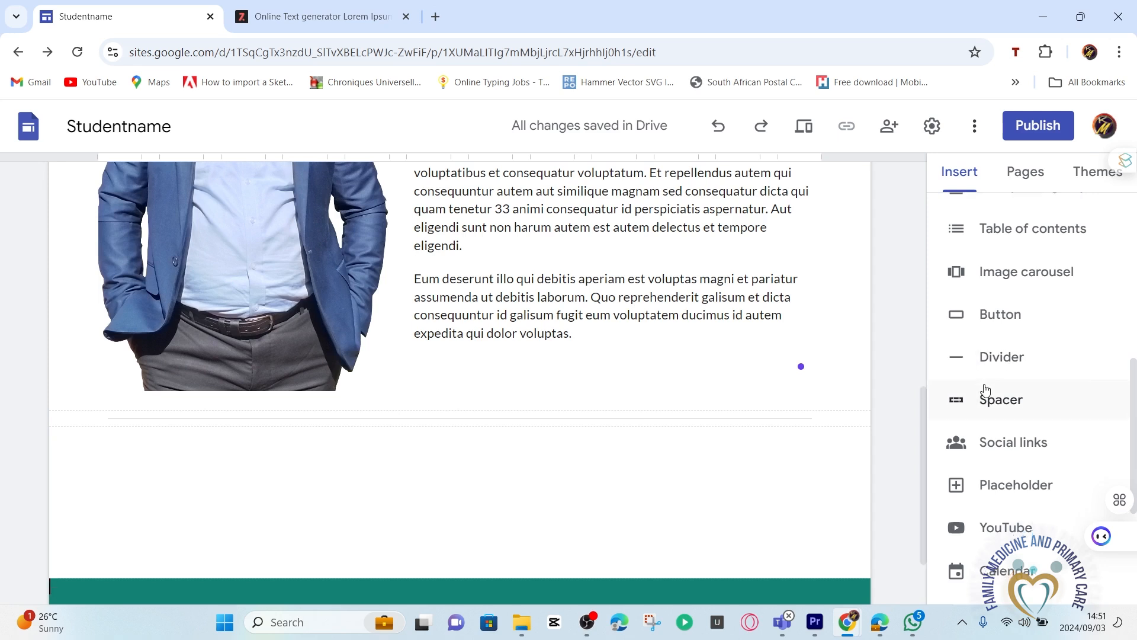
{"action": "scroll", "coordinate": [985, 389], "scroll_direction": "down", "scroll_amount": 4}
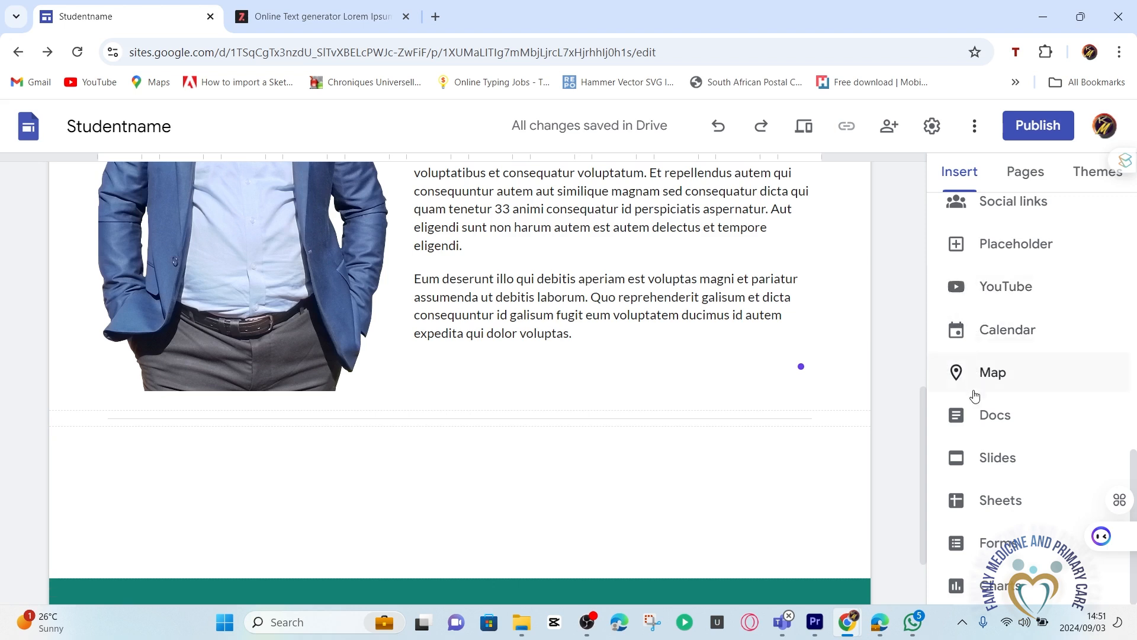
{"action": "left_click", "coordinate": [990, 421]}
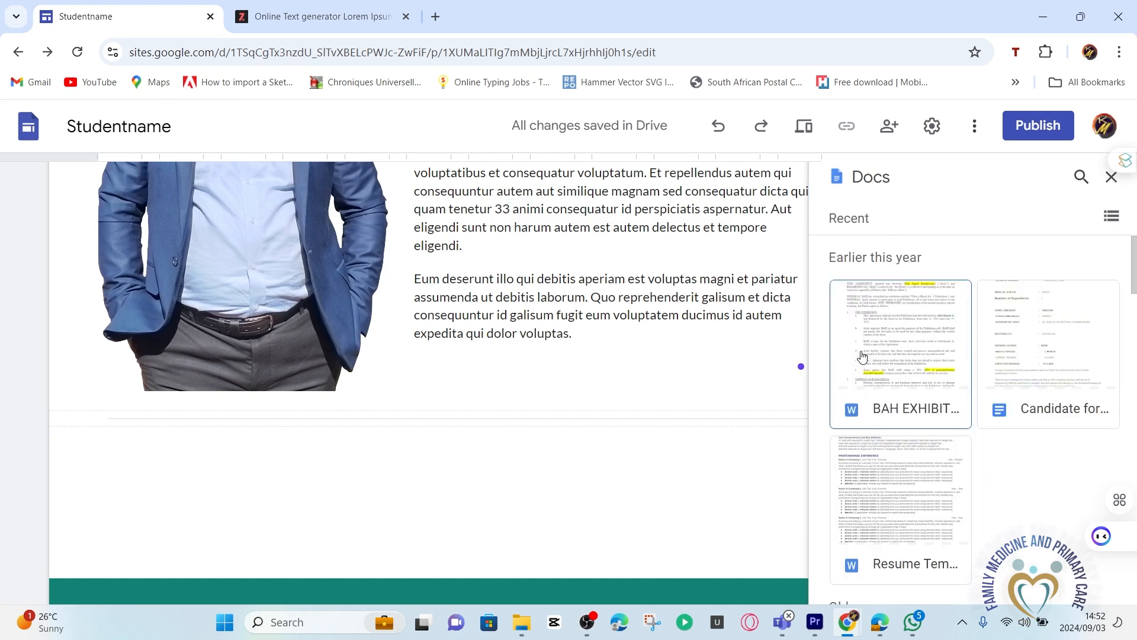
{"action": "scroll", "coordinate": [894, 332], "scroll_direction": "down", "scroll_amount": 7}
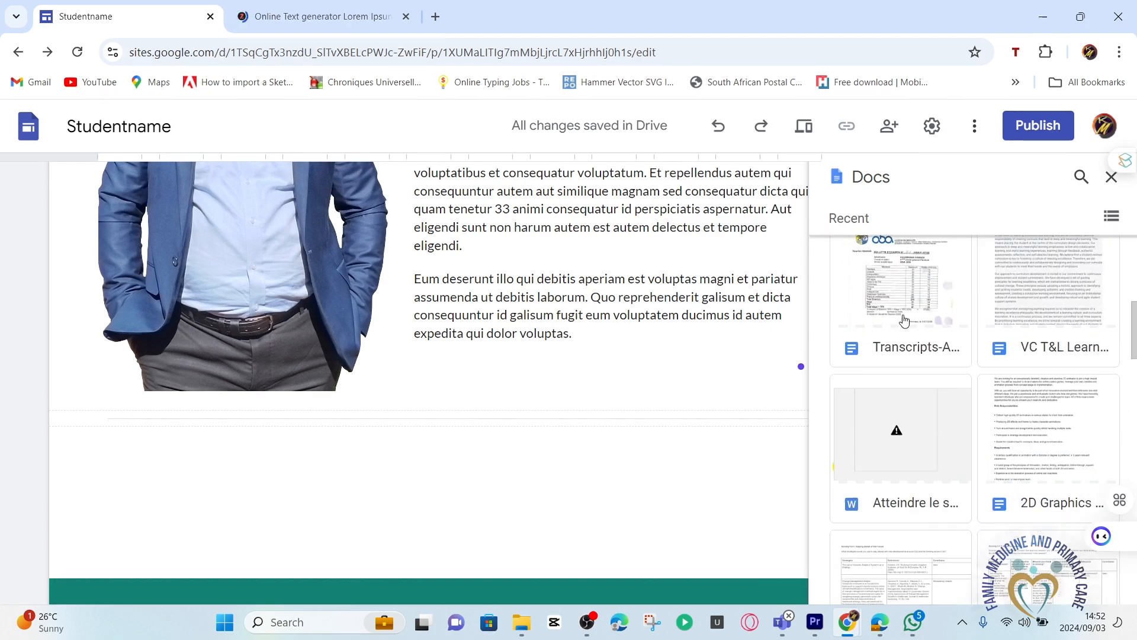
{"action": "scroll", "coordinate": [903, 321], "scroll_direction": "up", "scroll_amount": 4}
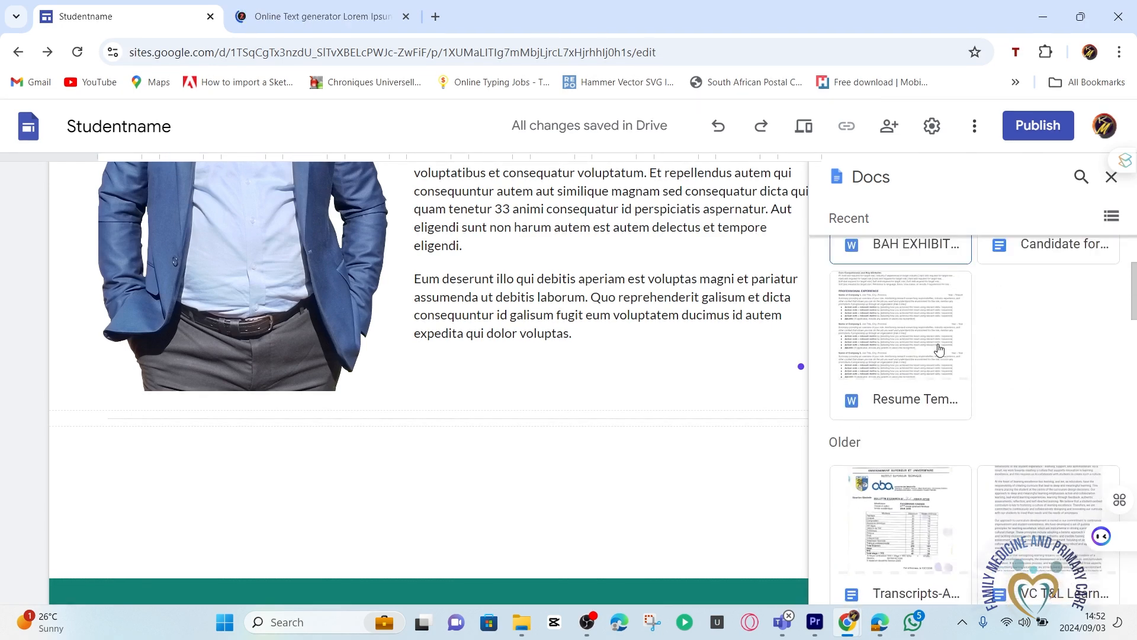
{"action": "left_click", "coordinate": [898, 333]}
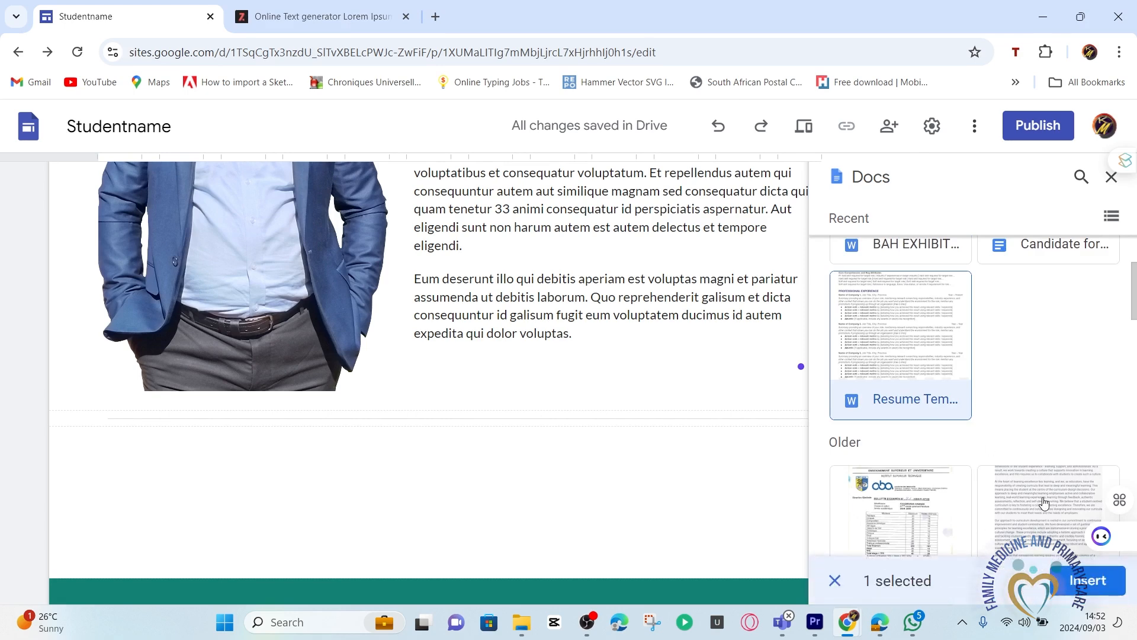
{"action": "left_click", "coordinate": [1088, 585]}
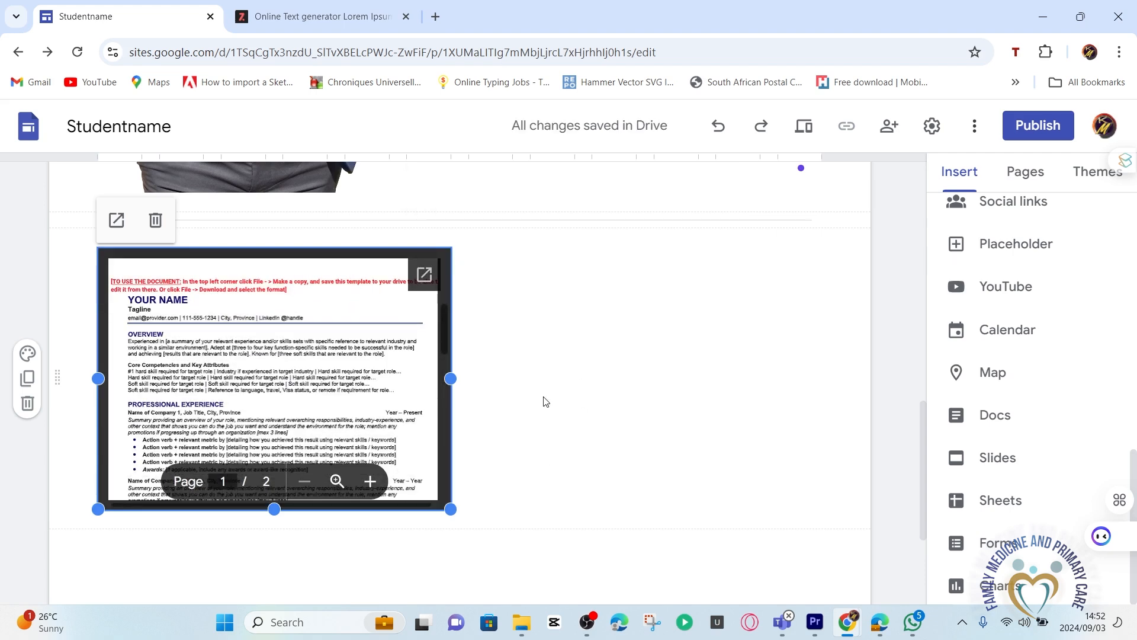
Enlarge the embedded resume downward and widen it to the full content width of the page
{"action": "scroll", "coordinate": [523, 351], "scroll_direction": "up", "scroll_amount": 4}
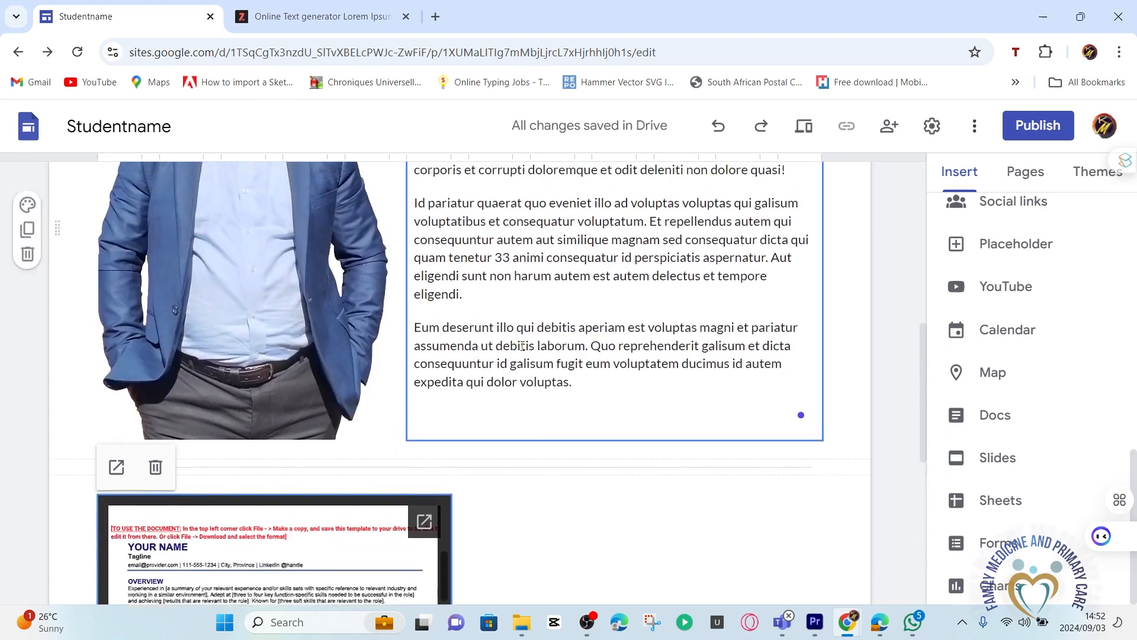
{"action": "scroll", "coordinate": [521, 354], "scroll_direction": "down", "scroll_amount": 5}
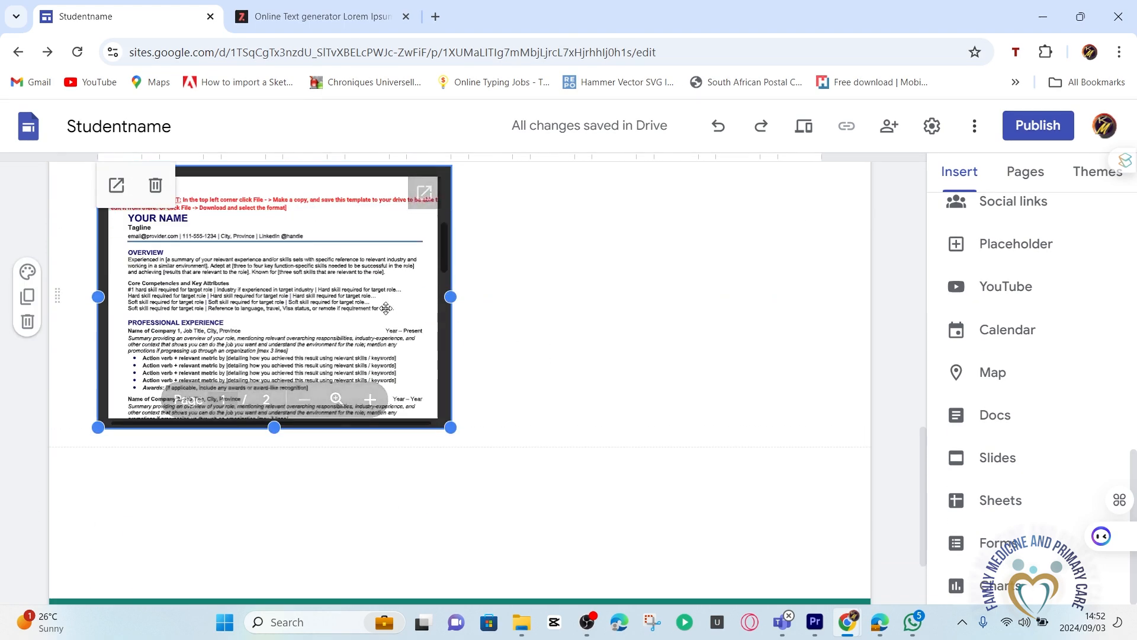
{"action": "scroll", "coordinate": [264, 295], "scroll_direction": "down", "scroll_amount": 1}
{"action": "scroll", "coordinate": [264, 295], "scroll_direction": "up", "scroll_amount": 1}
{"action": "scroll", "coordinate": [264, 295], "scroll_direction": "up", "scroll_amount": 2}
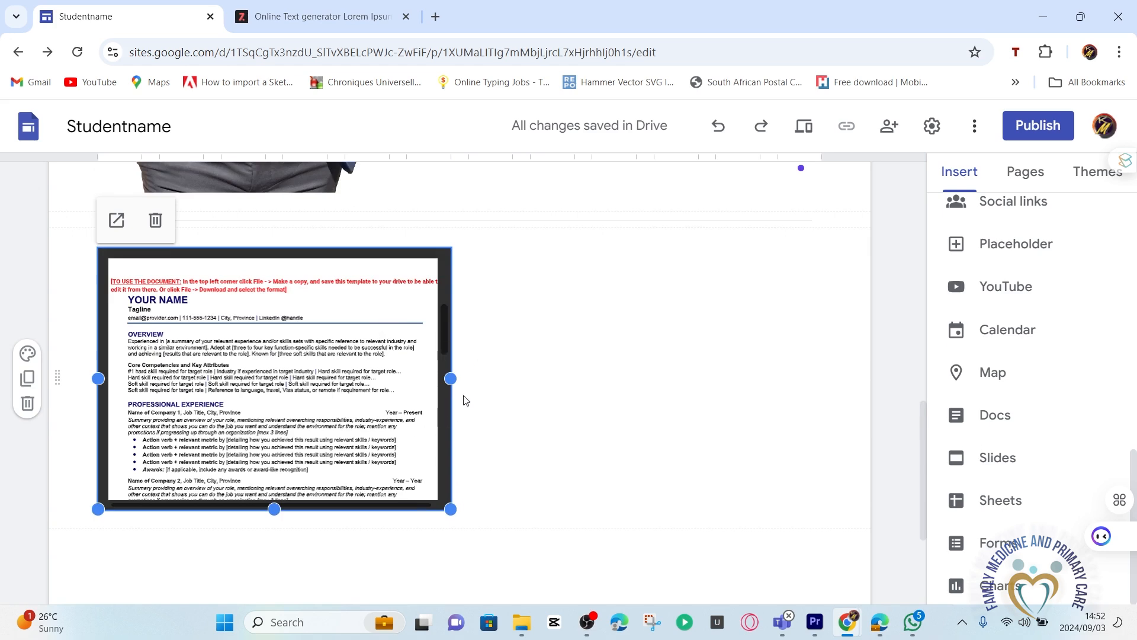
{"action": "scroll", "coordinate": [464, 401], "scroll_direction": "down", "scroll_amount": 3}
{"action": "left_click_drag", "start_coordinate": [274, 306], "coordinate": [296, 339]}
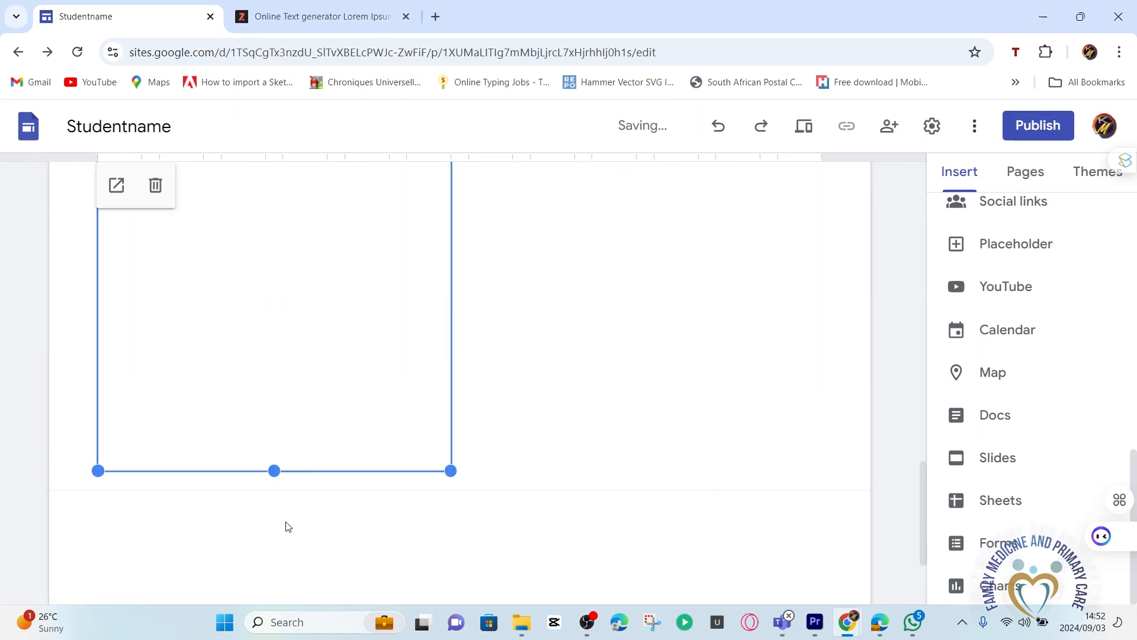
{"action": "left_click_drag", "start_coordinate": [274, 470], "coordinate": [256, 548]}
{"action": "left_click_drag", "start_coordinate": [274, 471], "coordinate": [261, 567]}
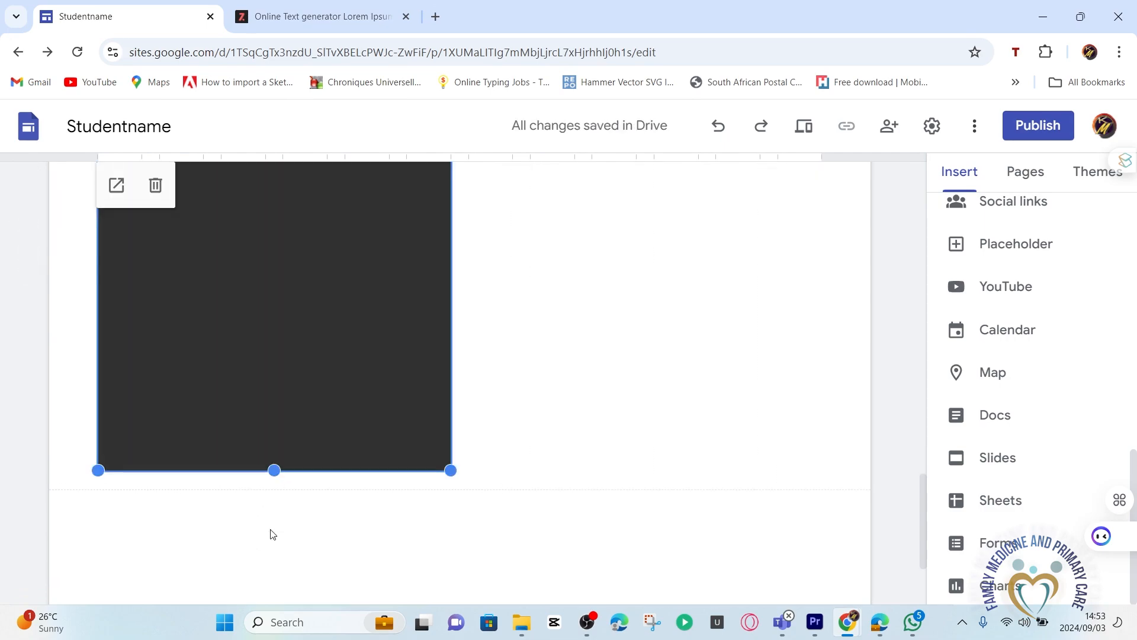
{"action": "left_click_drag", "start_coordinate": [456, 428], "coordinate": [822, 488]}
Lengthen the embedded resume's frame until both pages of the document fit inside it
{"action": "scroll", "coordinate": [657, 468], "scroll_direction": "up", "scroll_amount": 5}
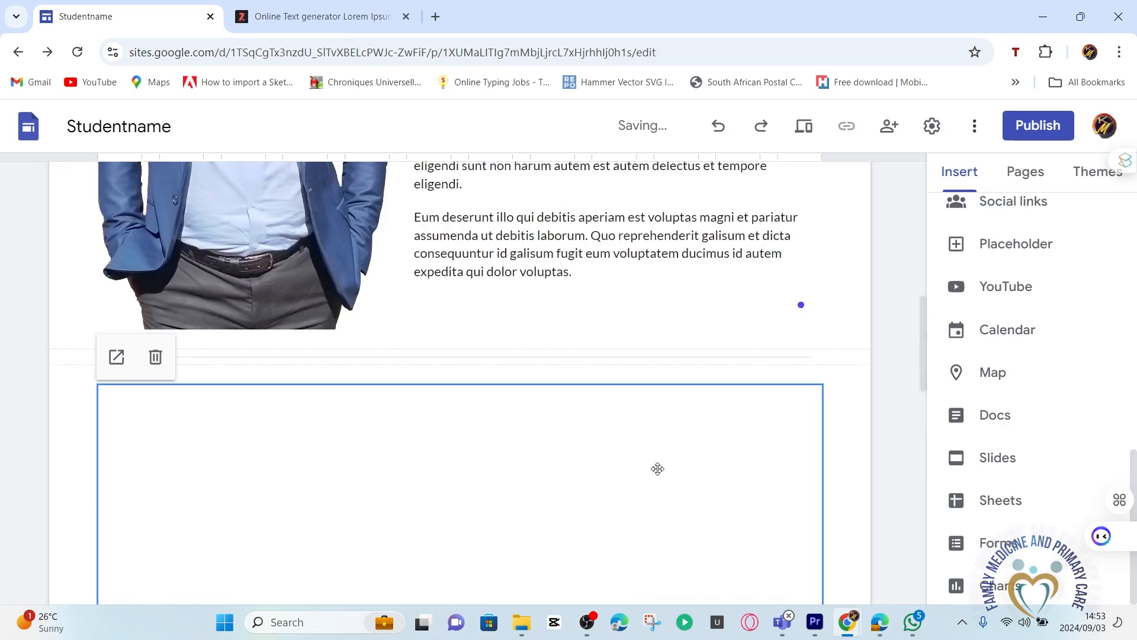
{"action": "scroll", "coordinate": [787, 307], "scroll_direction": "down", "scroll_amount": 4}
{"action": "scroll", "coordinate": [780, 361], "scroll_direction": "up", "scroll_amount": 3}
{"action": "scroll", "coordinate": [703, 468], "scroll_direction": "down", "scroll_amount": 8}
{"action": "scroll", "coordinate": [703, 468], "scroll_direction": "down", "scroll_amount": 3}
{"action": "scroll", "coordinate": [773, 379], "scroll_direction": "up", "scroll_amount": 11}
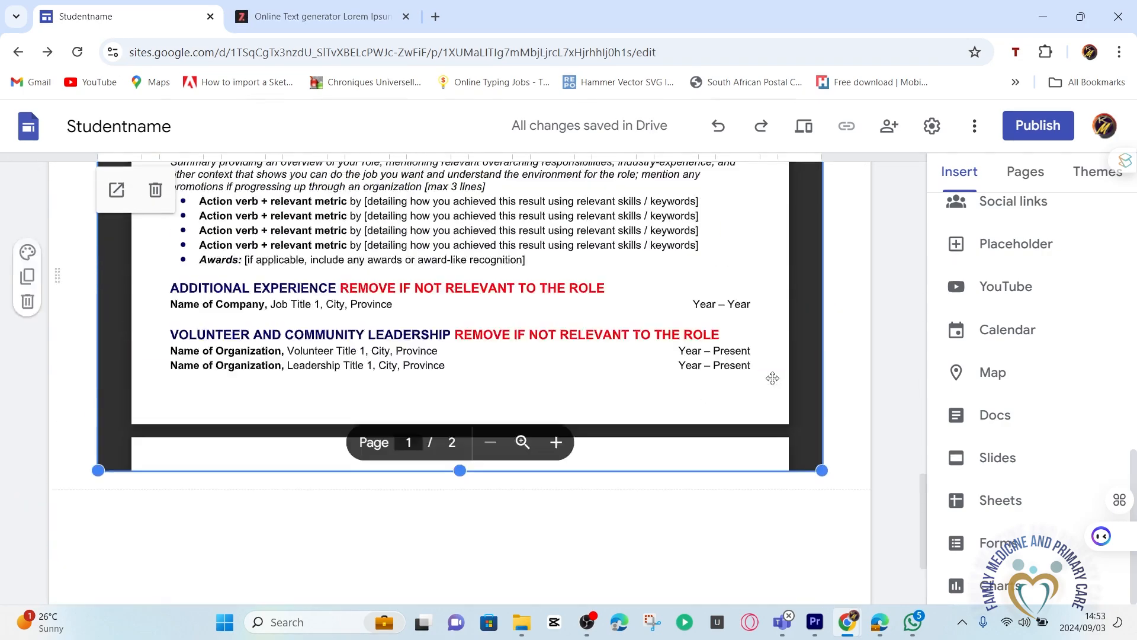
{"action": "scroll", "coordinate": [747, 386], "scroll_direction": "down", "scroll_amount": 11}
{"action": "left_click_drag", "start_coordinate": [460, 307], "coordinate": [459, 574]}
{"action": "left_click_drag", "start_coordinate": [459, 307], "coordinate": [456, 389]}
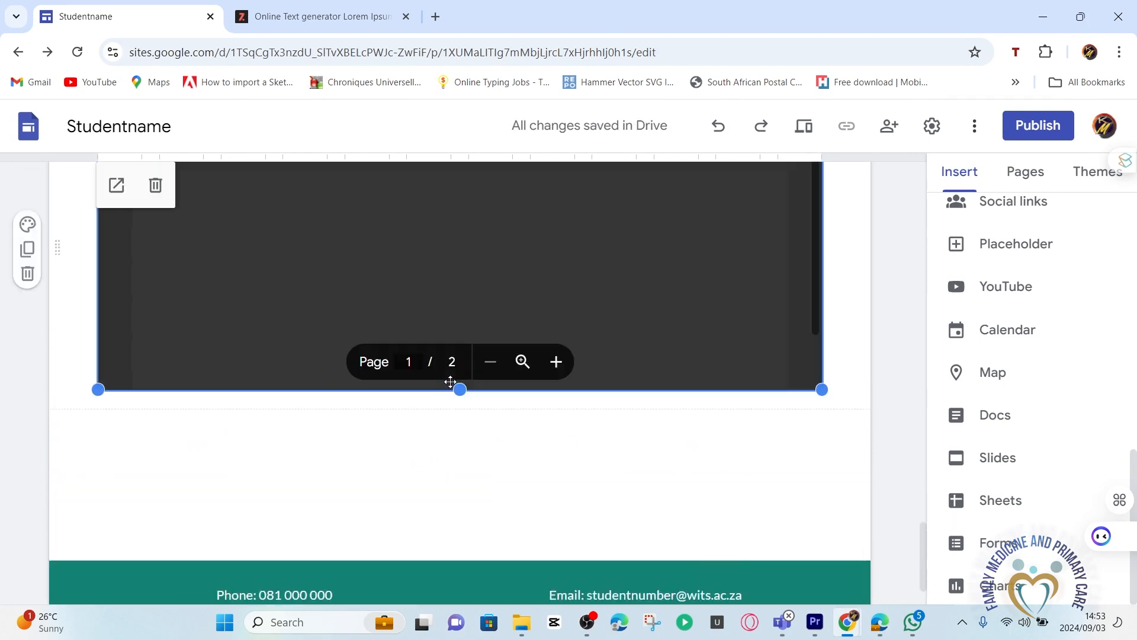
Shorten the embedded resume's frame to trim the empty dark area below page 2
{"action": "left_click_drag", "start_coordinate": [438, 550], "coordinate": [474, 452]}
{"action": "scroll", "coordinate": [473, 437], "scroll_direction": "up", "scroll_amount": 3}
{"action": "scroll", "coordinate": [473, 437], "scroll_direction": "down", "scroll_amount": 2}
{"action": "scroll", "coordinate": [472, 437], "scroll_direction": "up", "scroll_amount": 1}
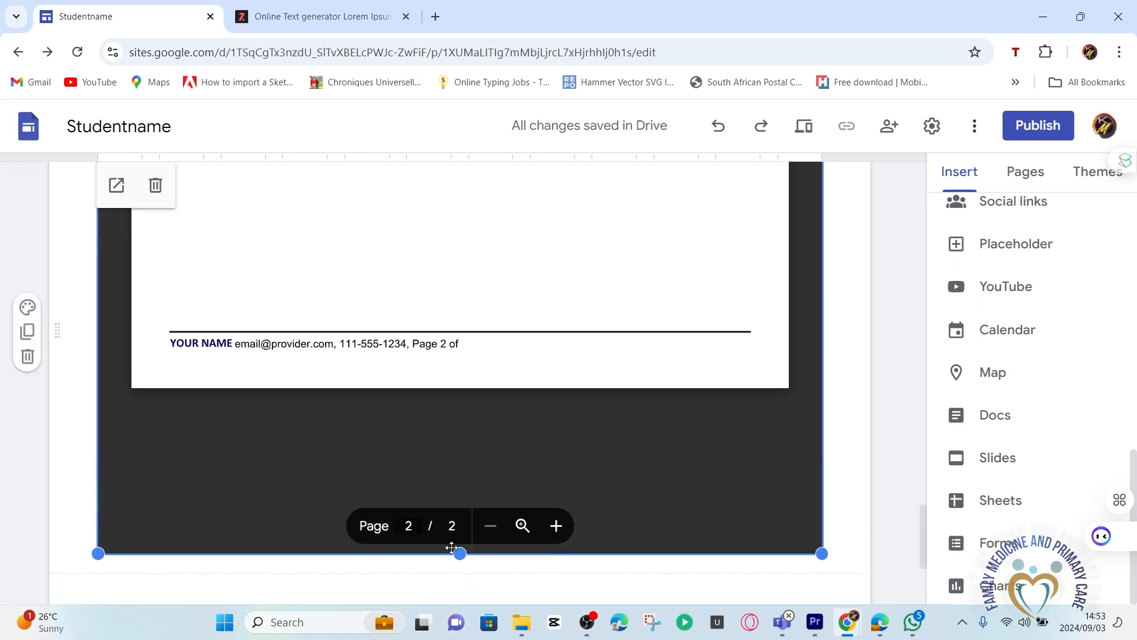
{"action": "left_click_drag", "start_coordinate": [459, 552], "coordinate": [481, 418]}
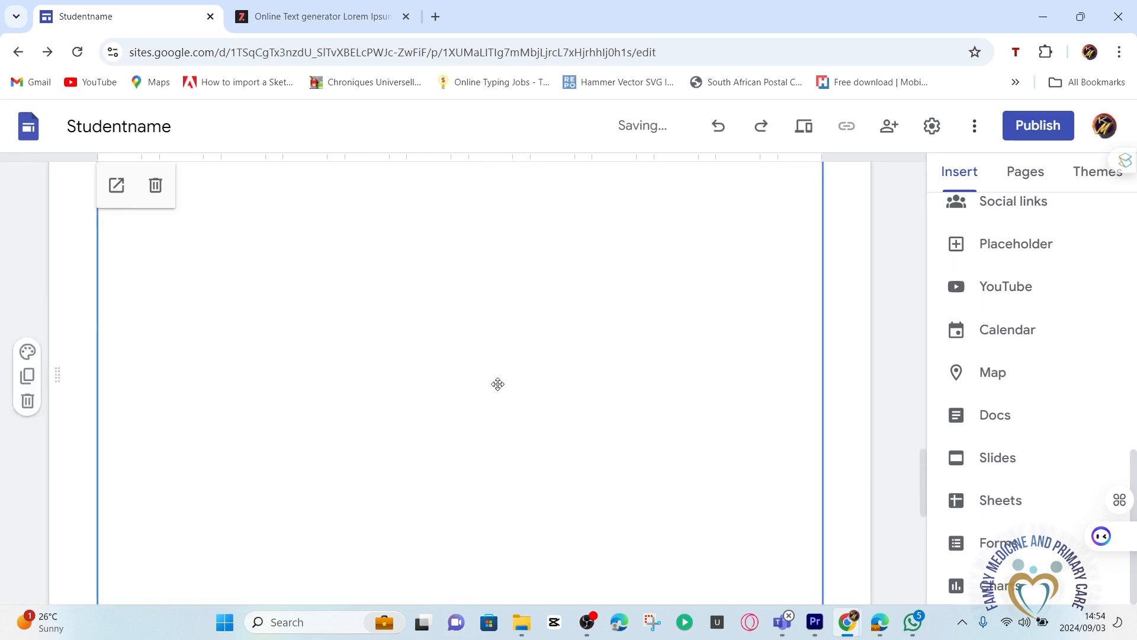
Preview the About Me page from the header through the embedded resume, and return to the editor
{"action": "scroll", "coordinate": [492, 375], "scroll_direction": "up", "scroll_amount": 5}
{"action": "scroll", "coordinate": [491, 378], "scroll_direction": "up", "scroll_amount": 15}
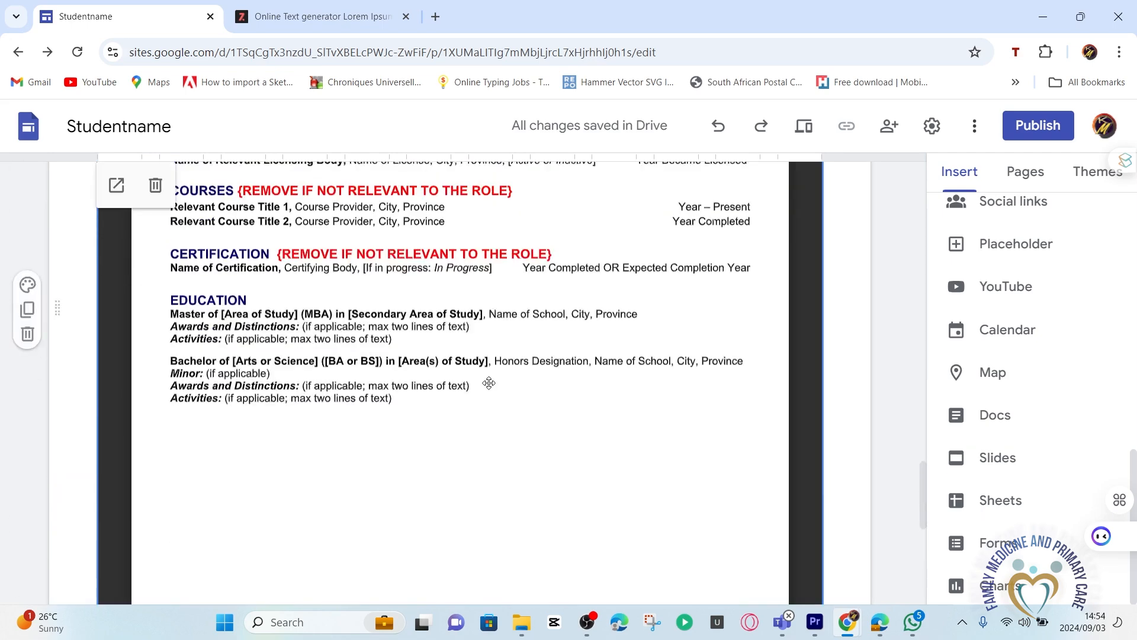
{"action": "scroll", "coordinate": [493, 379], "scroll_direction": "up", "scroll_amount": 3}
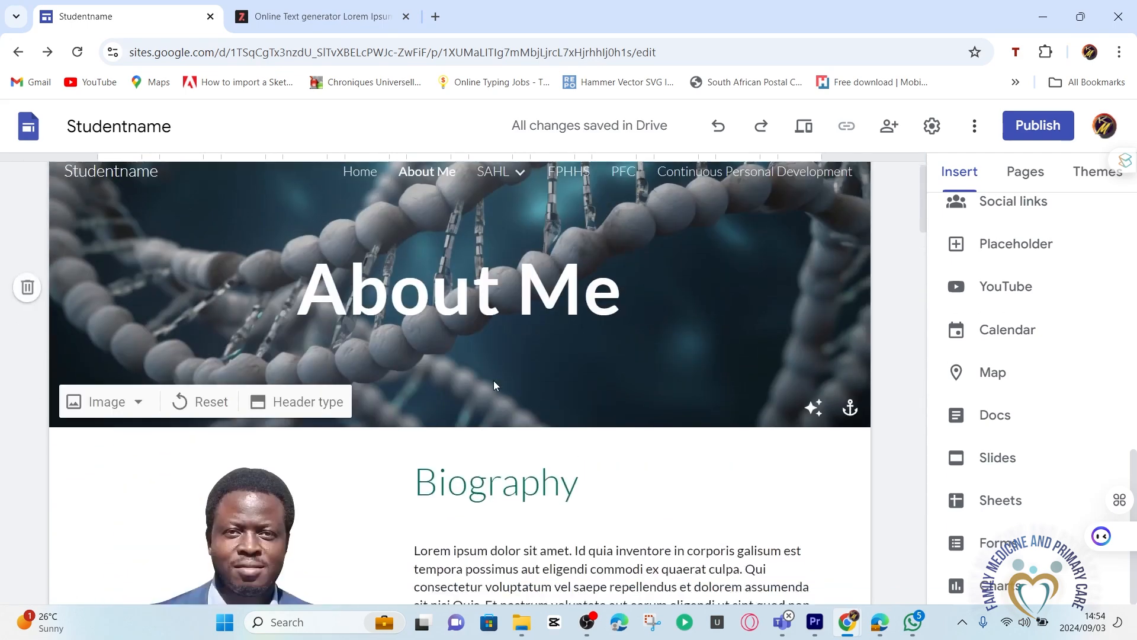
{"action": "scroll", "coordinate": [492, 379], "scroll_direction": "down", "scroll_amount": 8}
{"action": "scroll", "coordinate": [495, 376], "scroll_direction": "up", "scroll_amount": 8}
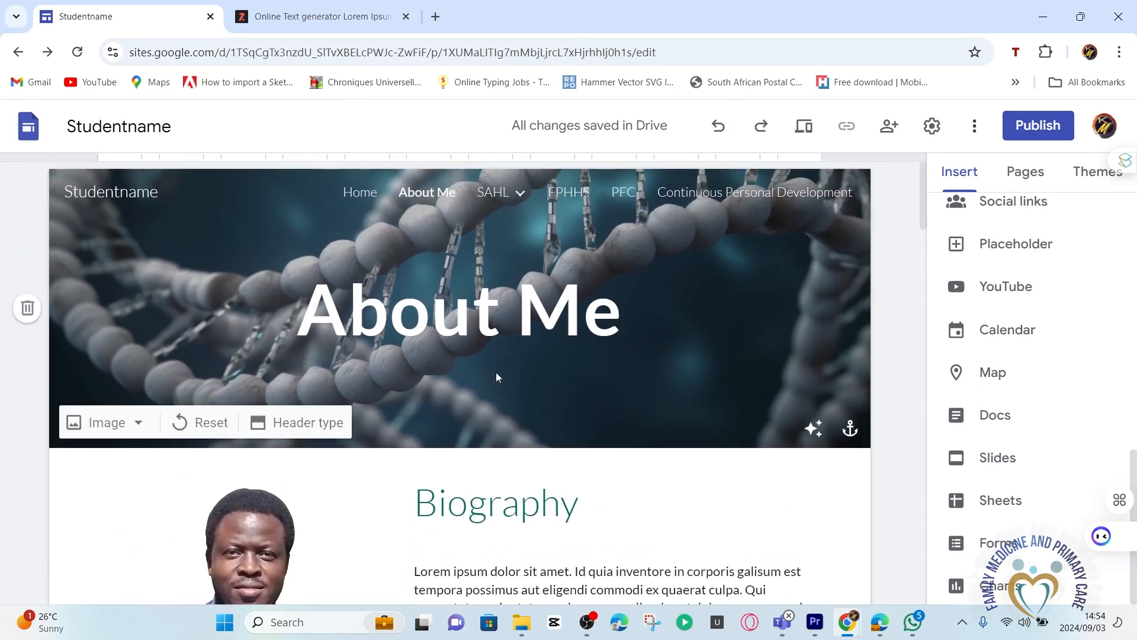
{"action": "left_click", "coordinate": [807, 131]}
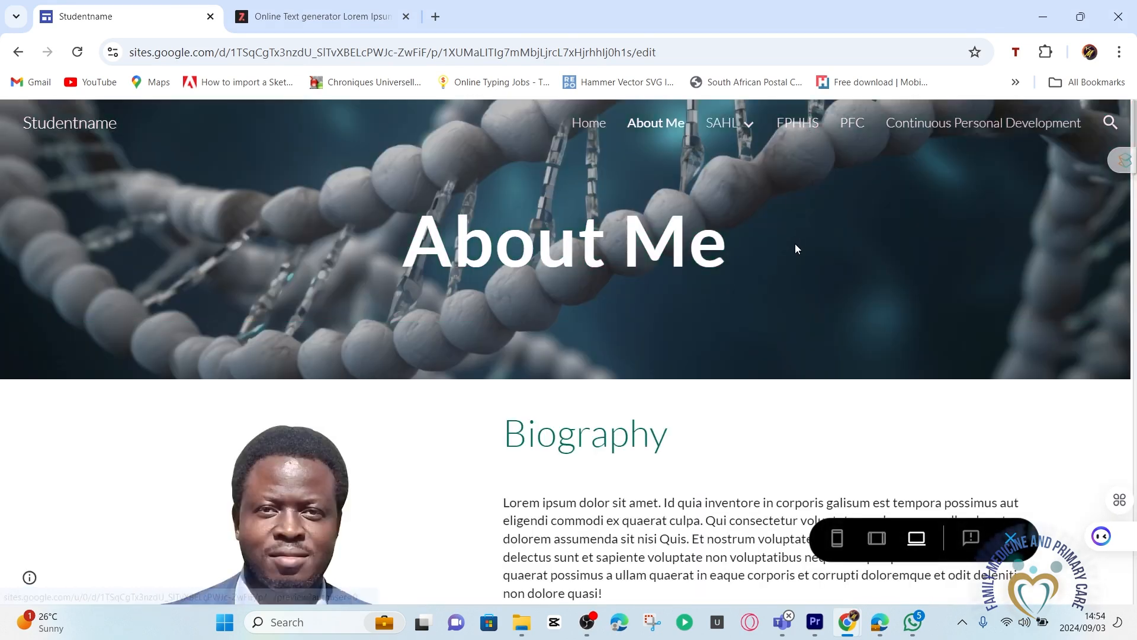
{"action": "scroll", "coordinate": [723, 364], "scroll_direction": "down", "scroll_amount": 20}
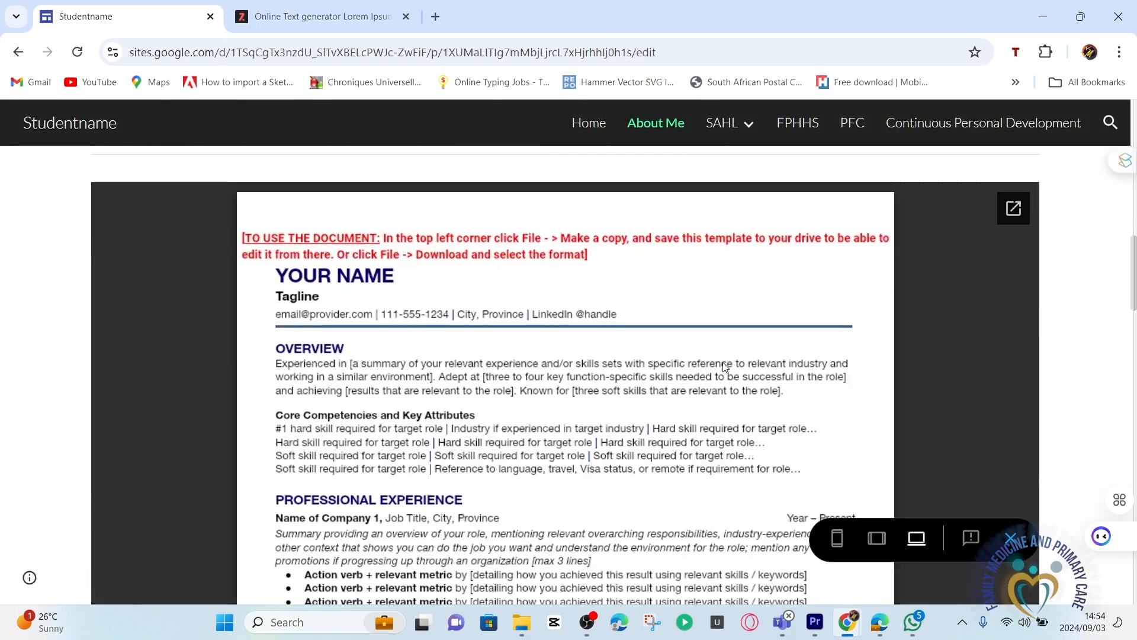
{"action": "scroll", "coordinate": [721, 366], "scroll_direction": "down", "scroll_amount": 5}
{"action": "scroll", "coordinate": [721, 361], "scroll_direction": "up", "scroll_amount": 20}
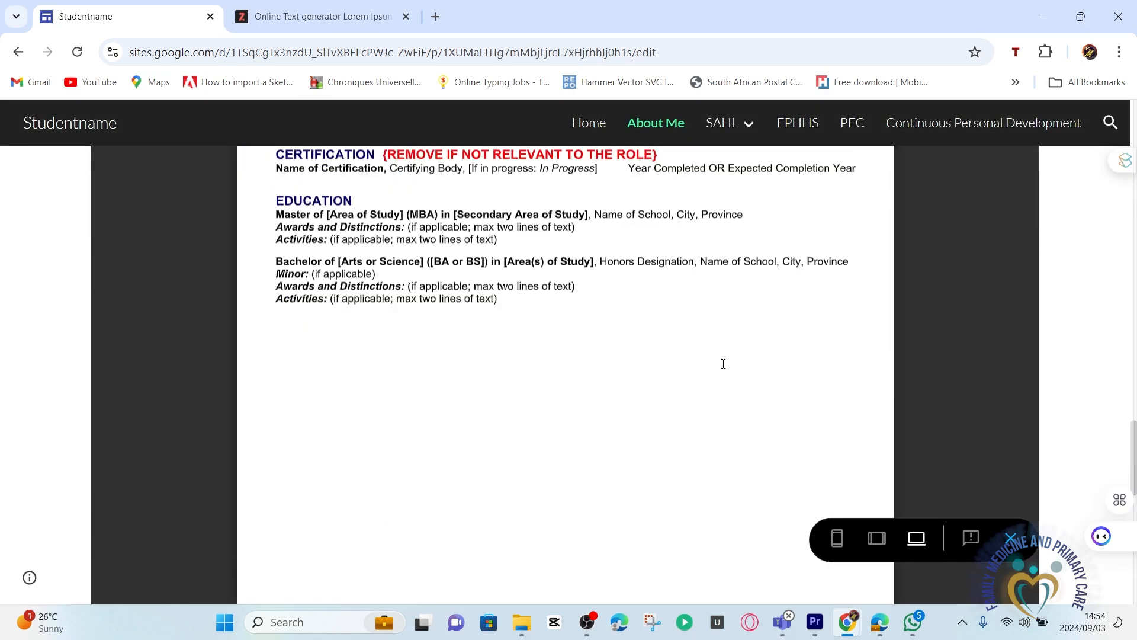
{"action": "scroll", "coordinate": [721, 355], "scroll_direction": "up", "scroll_amount": 10}
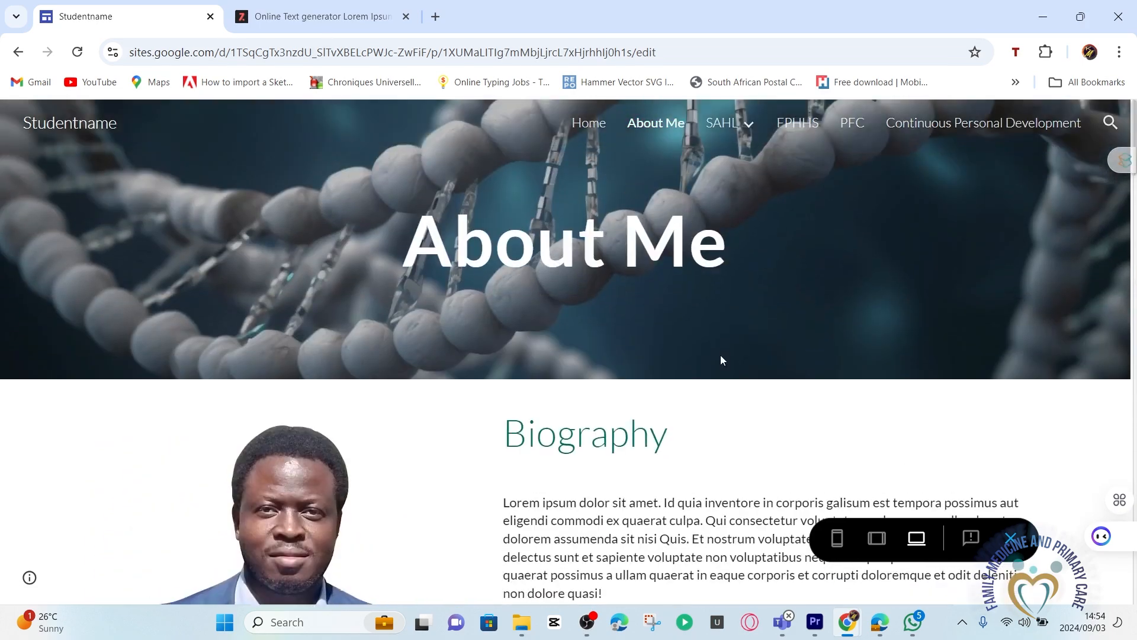
{"action": "scroll", "coordinate": [720, 355], "scroll_direction": "down", "scroll_amount": 5}
{"action": "scroll", "coordinate": [720, 359], "scroll_direction": "up", "scroll_amount": 5}
{"action": "mouse_move", "coordinate": [754, 135]}
{"action": "left_click", "coordinate": [18, 52]}
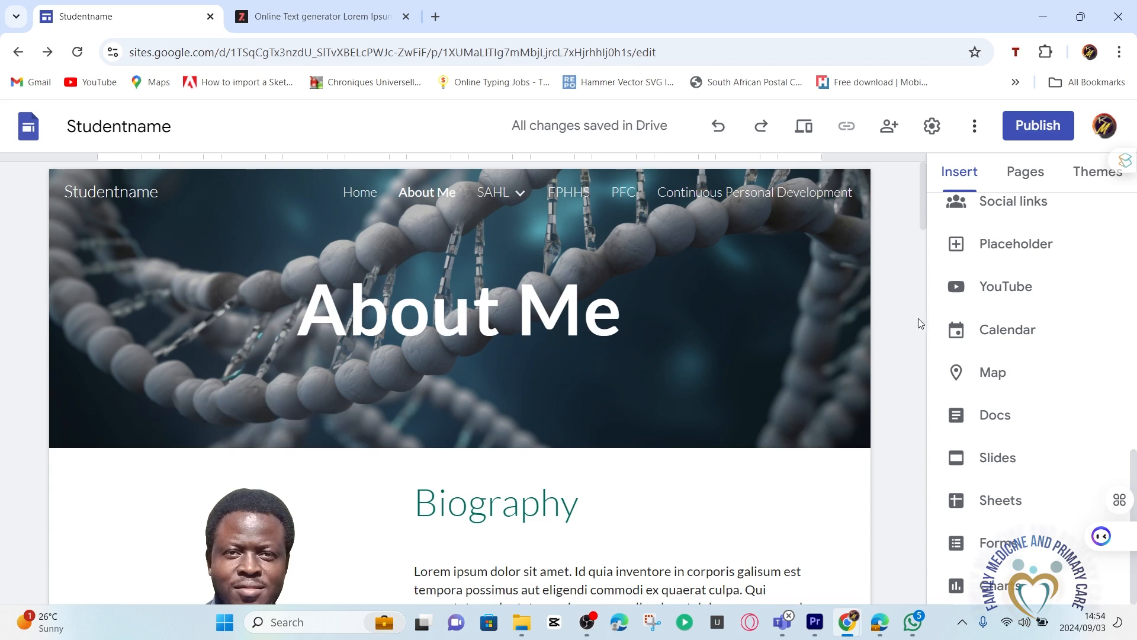
Open the SAHL Blog subpage under SAHL and make its header title bold
{"action": "left_click", "coordinate": [1025, 172]}
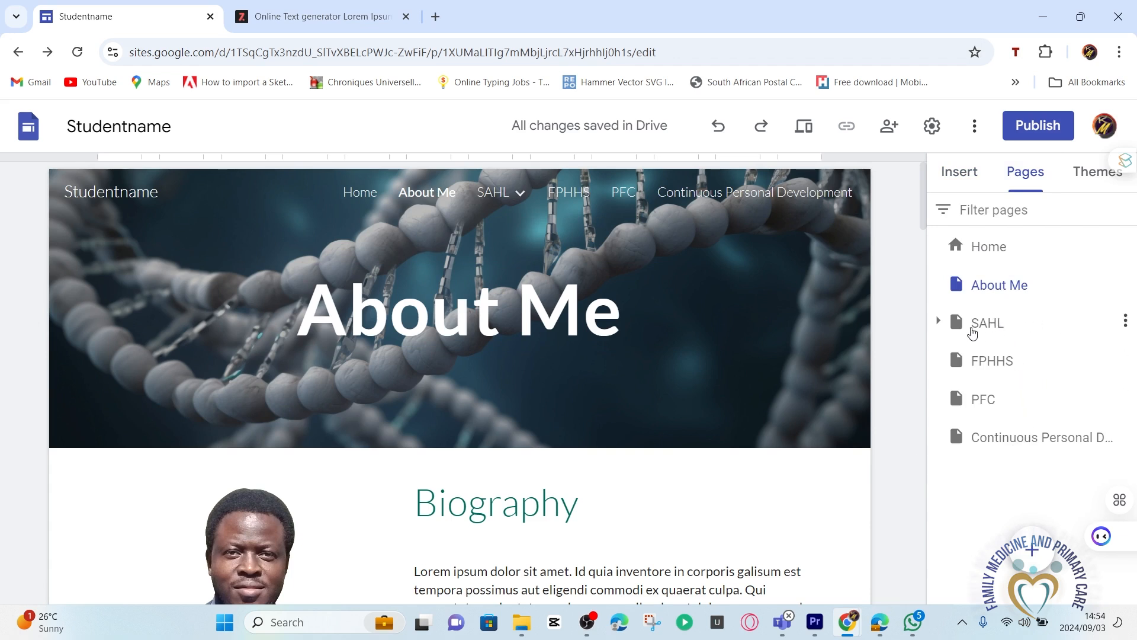
{"action": "left_click", "coordinate": [939, 323]}
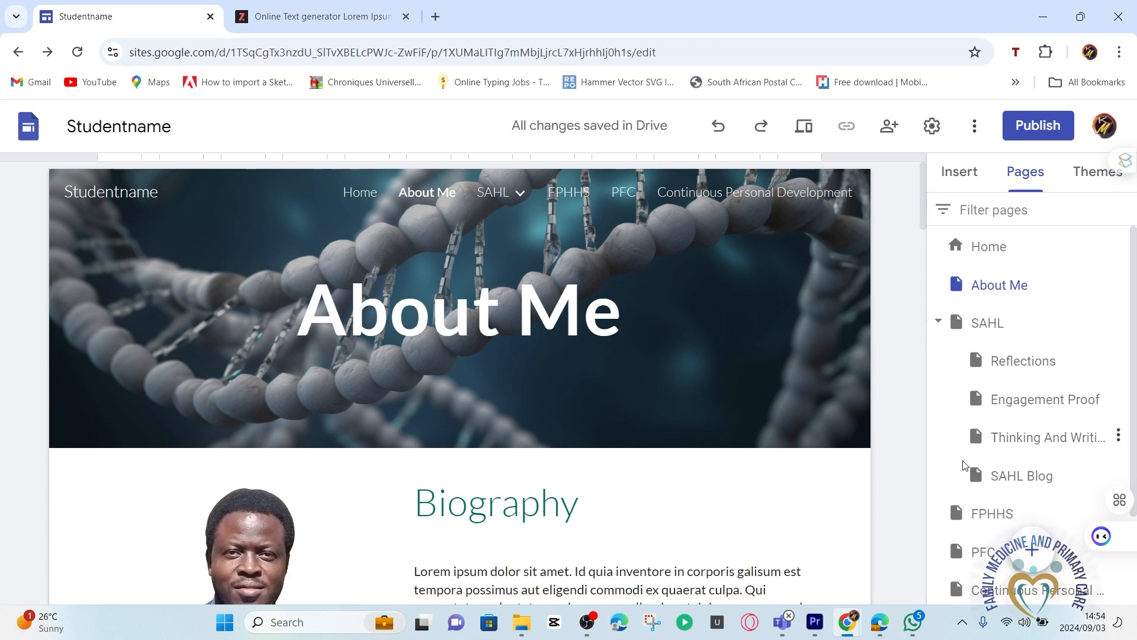
{"action": "left_click", "coordinate": [1020, 485]}
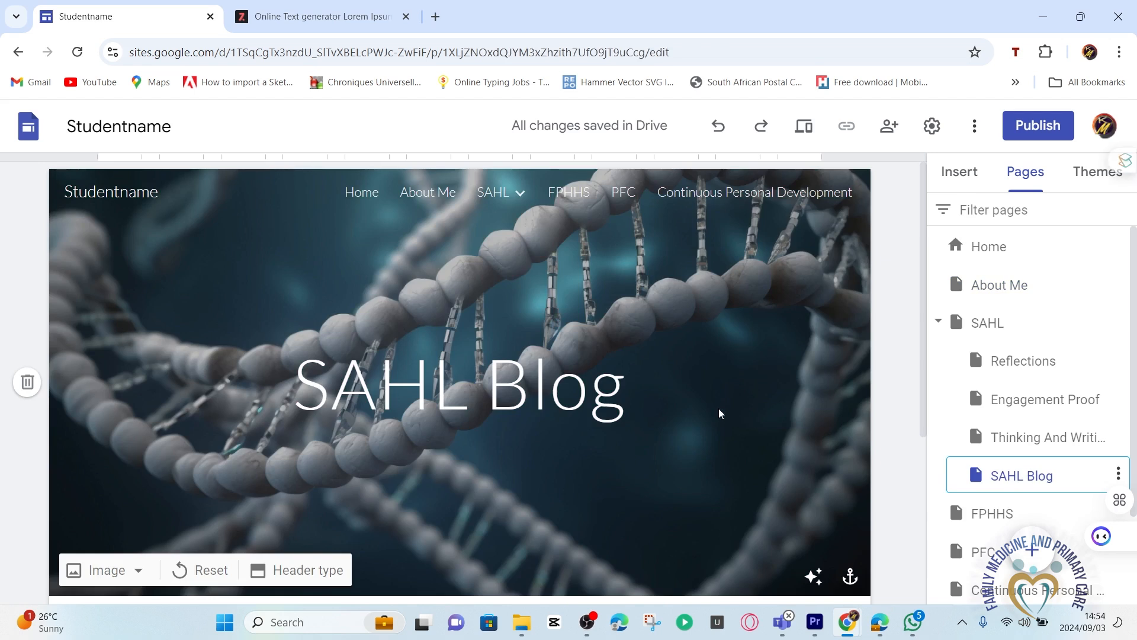
{"action": "left_click", "coordinate": [482, 397]}
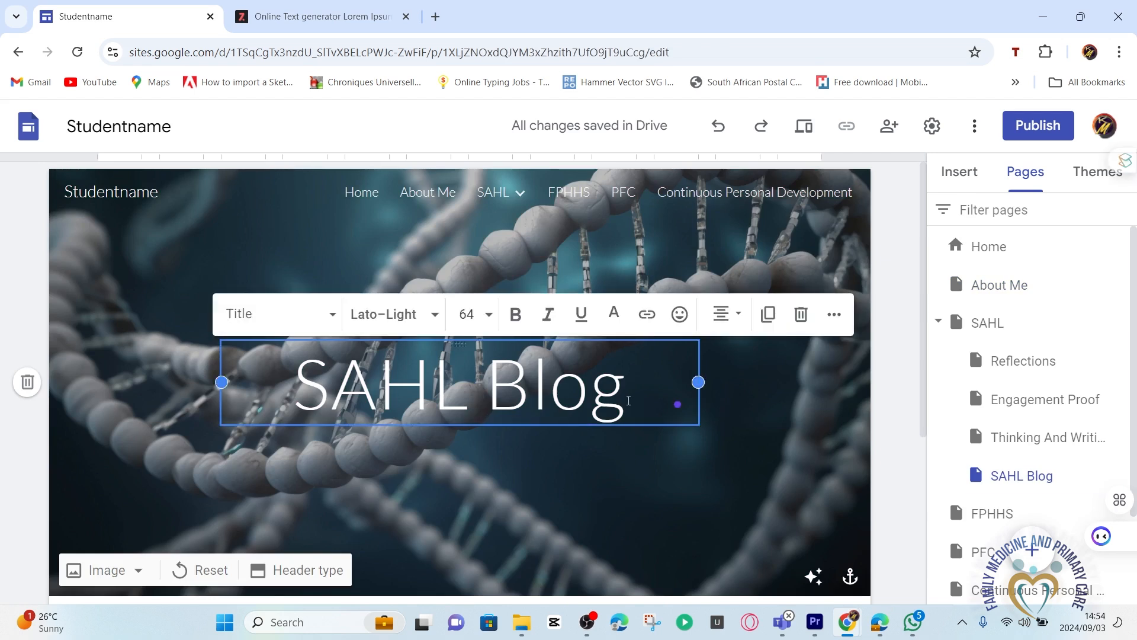
{"action": "left_click_drag", "start_coordinate": [629, 400], "coordinate": [292, 397]}
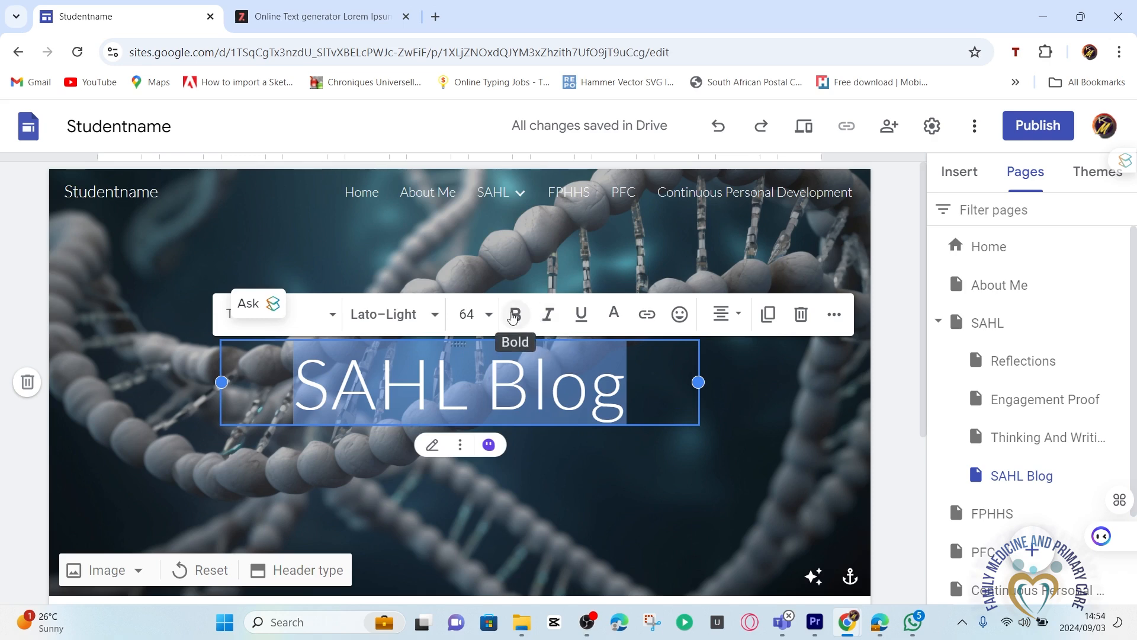
{"action": "left_click", "coordinate": [514, 315]}
{"action": "left_click", "coordinate": [661, 510]}
Change the SAHL Blog page's header type to Banner
{"action": "scroll", "coordinate": [657, 500], "scroll_direction": "down", "scroll_amount": 4}
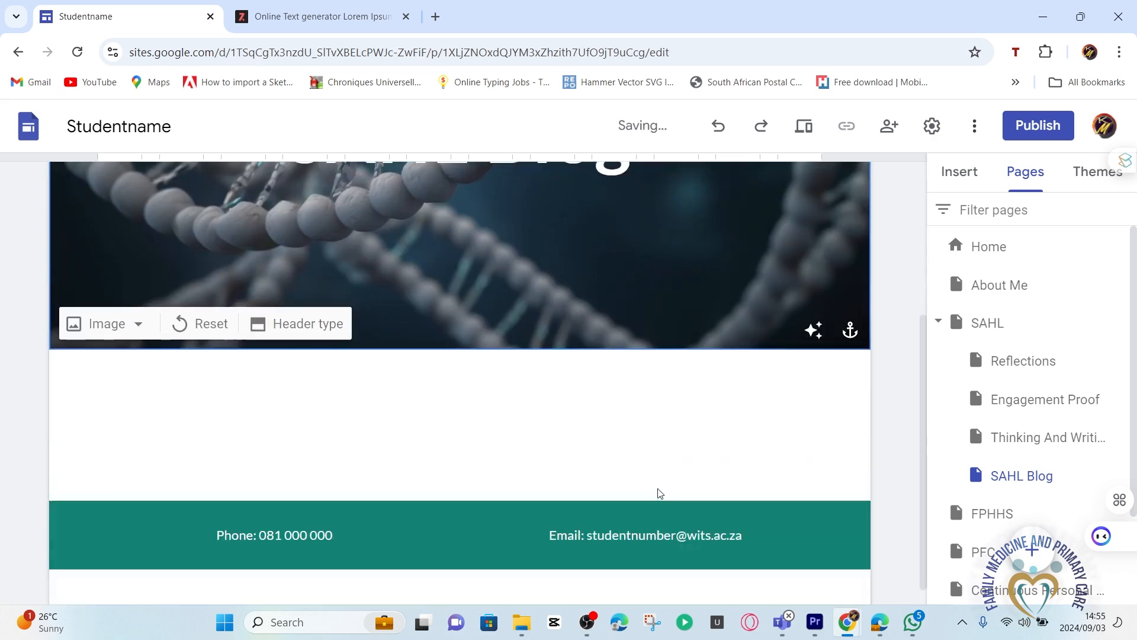
{"action": "scroll", "coordinate": [587, 456], "scroll_direction": "up", "scroll_amount": 2}
{"action": "left_click", "coordinate": [296, 405]}
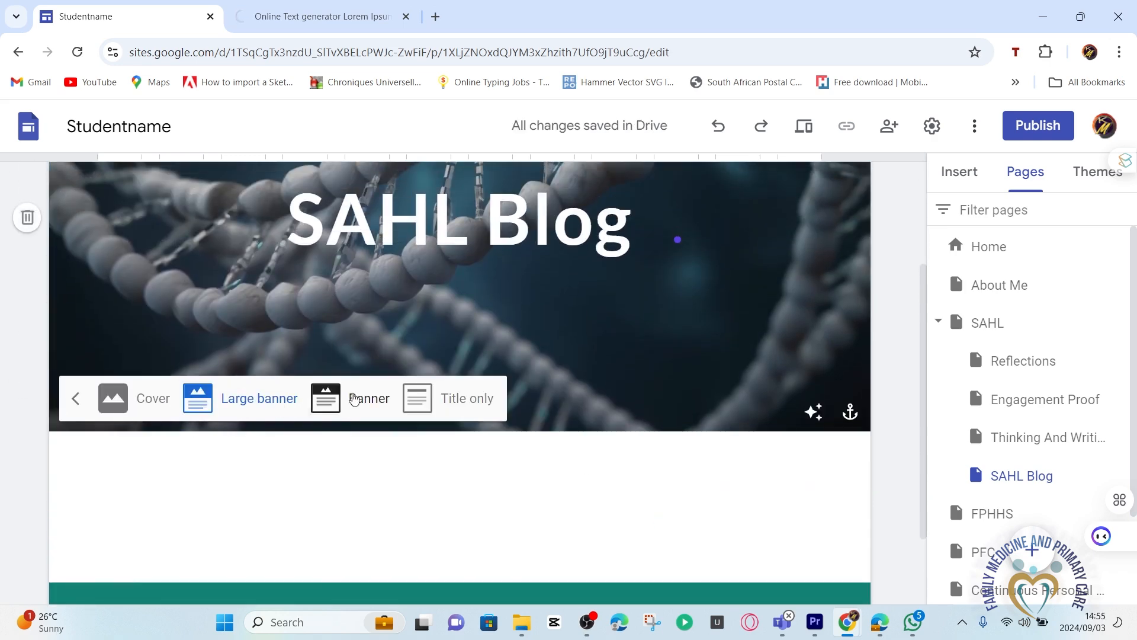
{"action": "left_click", "coordinate": [357, 399]}
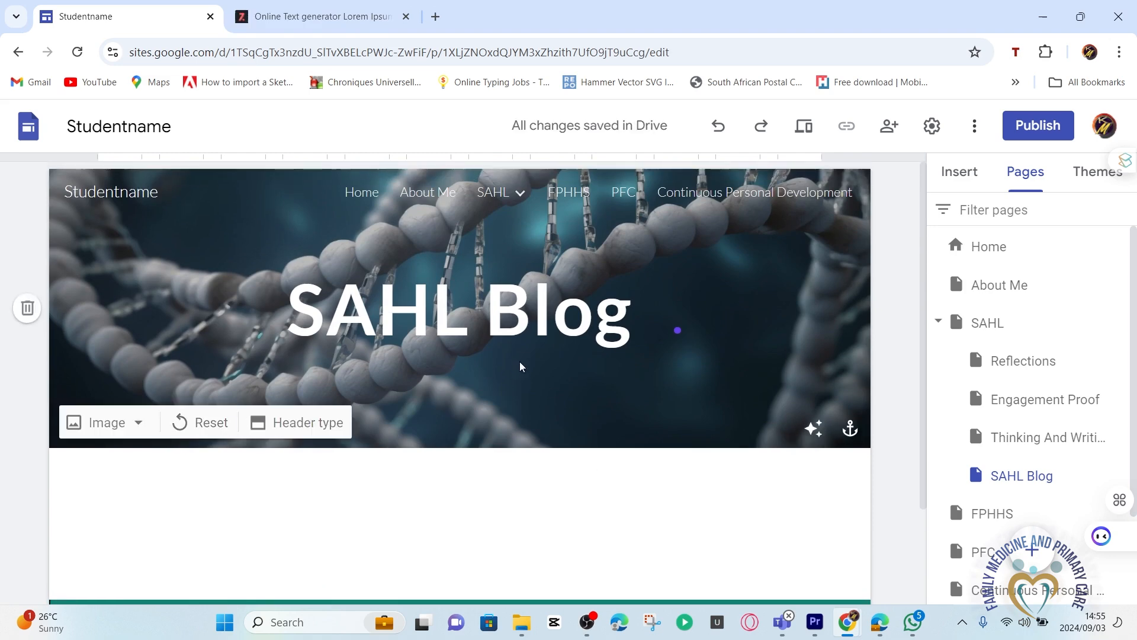
{"action": "scroll", "coordinate": [515, 368], "scroll_direction": "down", "scroll_amount": 2}
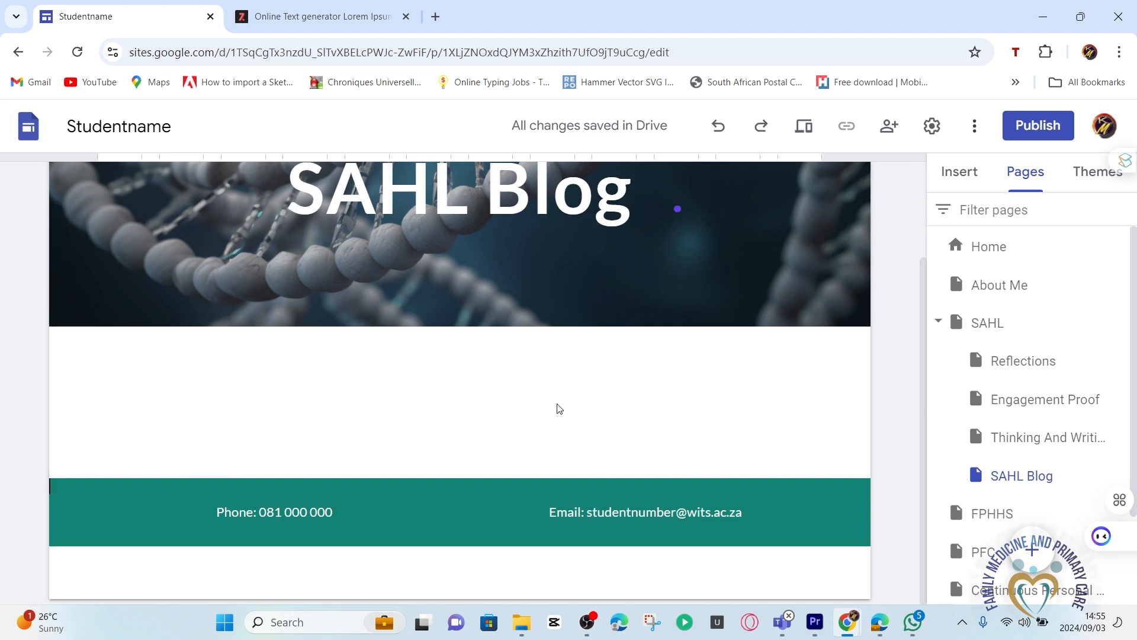
{"action": "scroll", "coordinate": [925, 396], "scroll_direction": "up", "scroll_amount": 1}
{"action": "scroll", "coordinate": [927, 417], "scroll_direction": "down", "scroll_amount": 1}
Insert a text box below the SAHL Blog header with the text "Blog Title"
{"action": "left_click", "coordinate": [937, 324]}
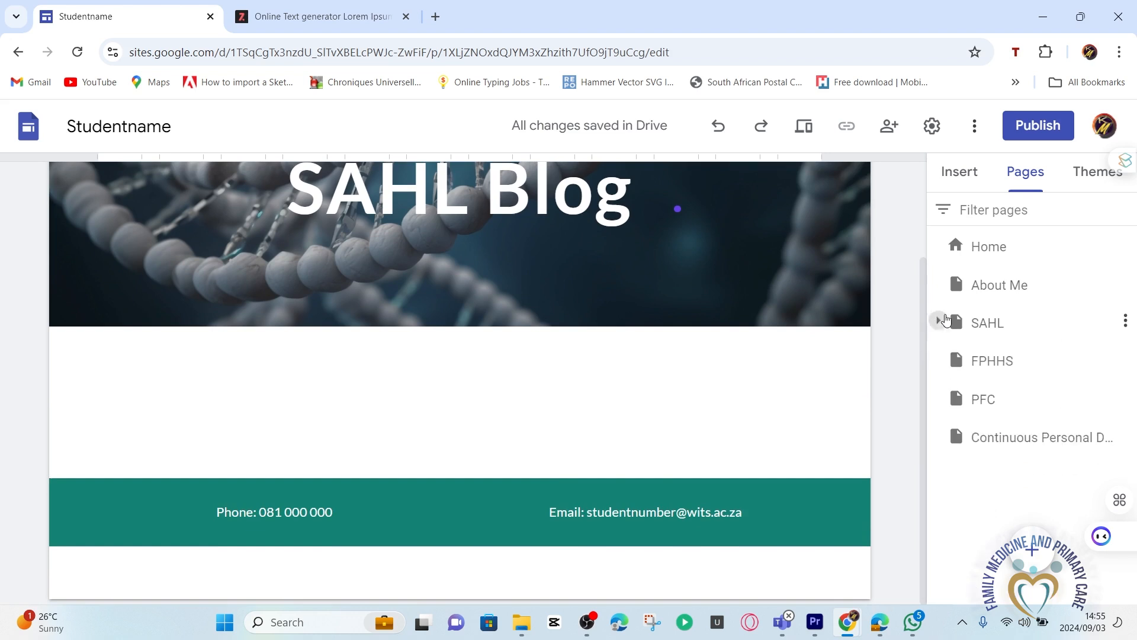
{"action": "left_click", "coordinate": [947, 171]}
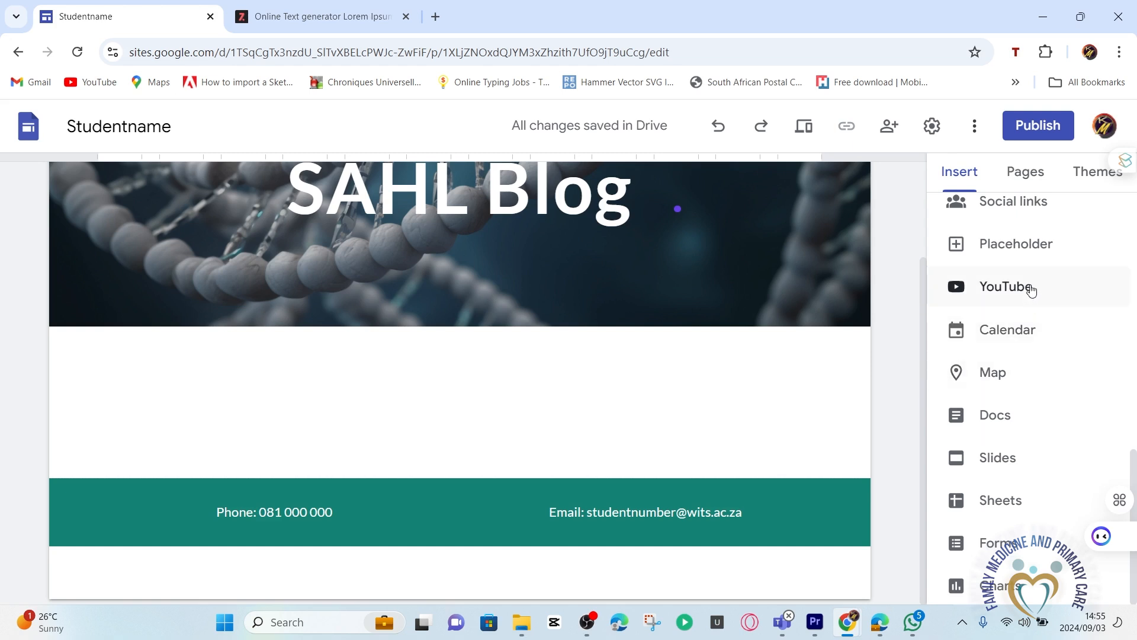
{"action": "scroll", "coordinate": [1036, 296], "scroll_direction": "up", "scroll_amount": 4}
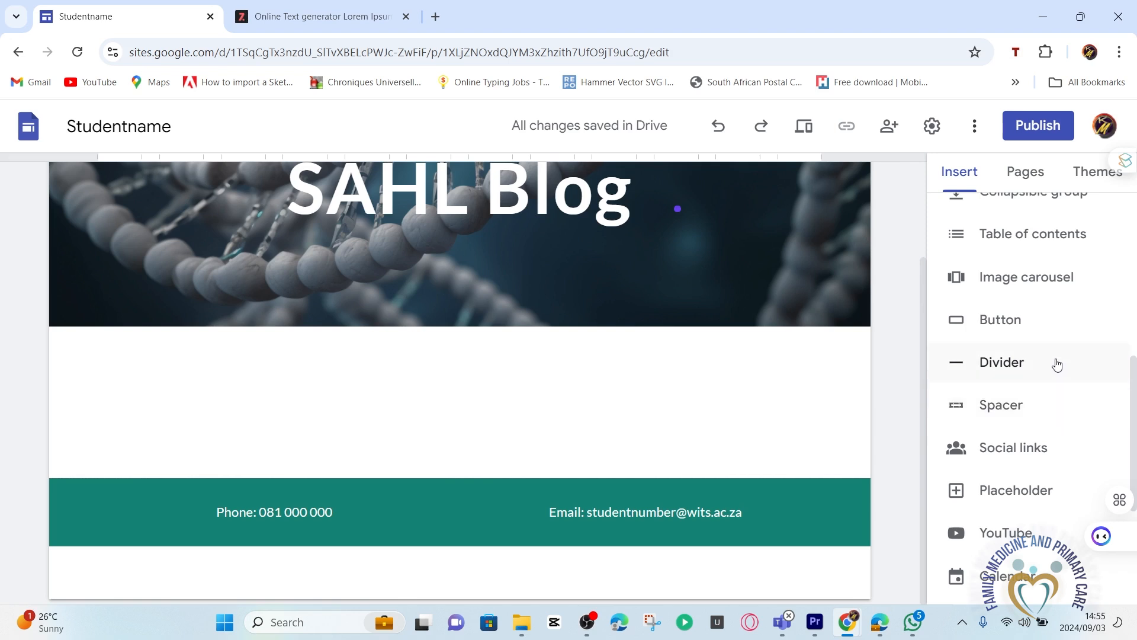
{"action": "scroll", "coordinate": [1058, 363], "scroll_direction": "up", "scroll_amount": 3}
{"action": "scroll", "coordinate": [1058, 364], "scroll_direction": "down", "scroll_amount": 3}
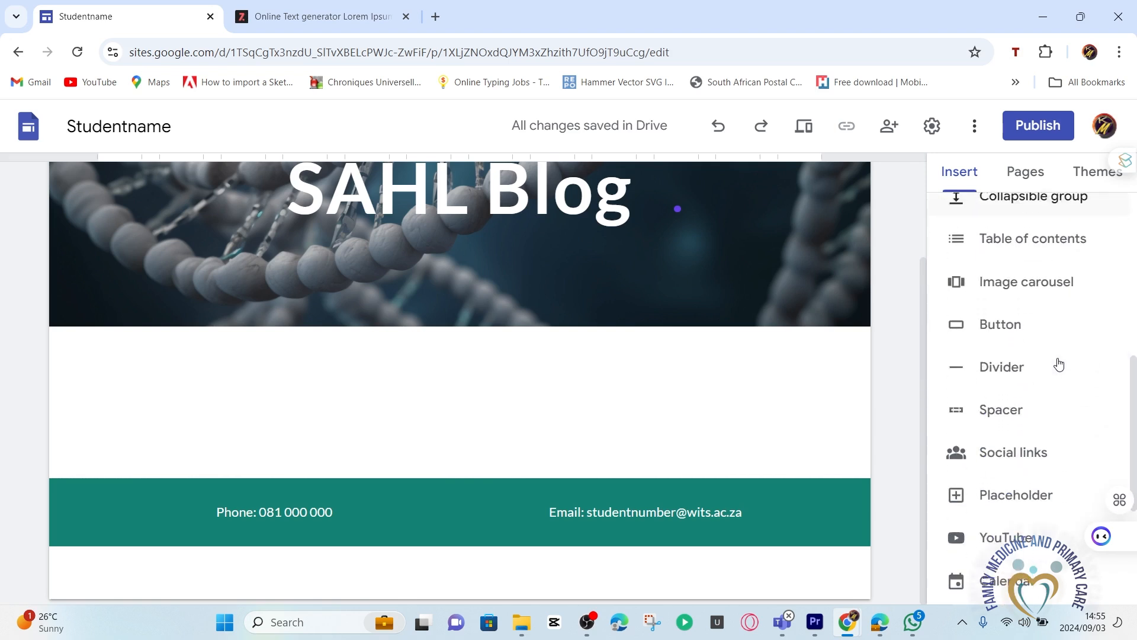
{"action": "scroll", "coordinate": [1058, 363], "scroll_direction": "up", "scroll_amount": 5}
{"action": "scroll", "coordinate": [1057, 363], "scroll_direction": "up", "scroll_amount": 2}
{"action": "left_click", "coordinate": [977, 228]}
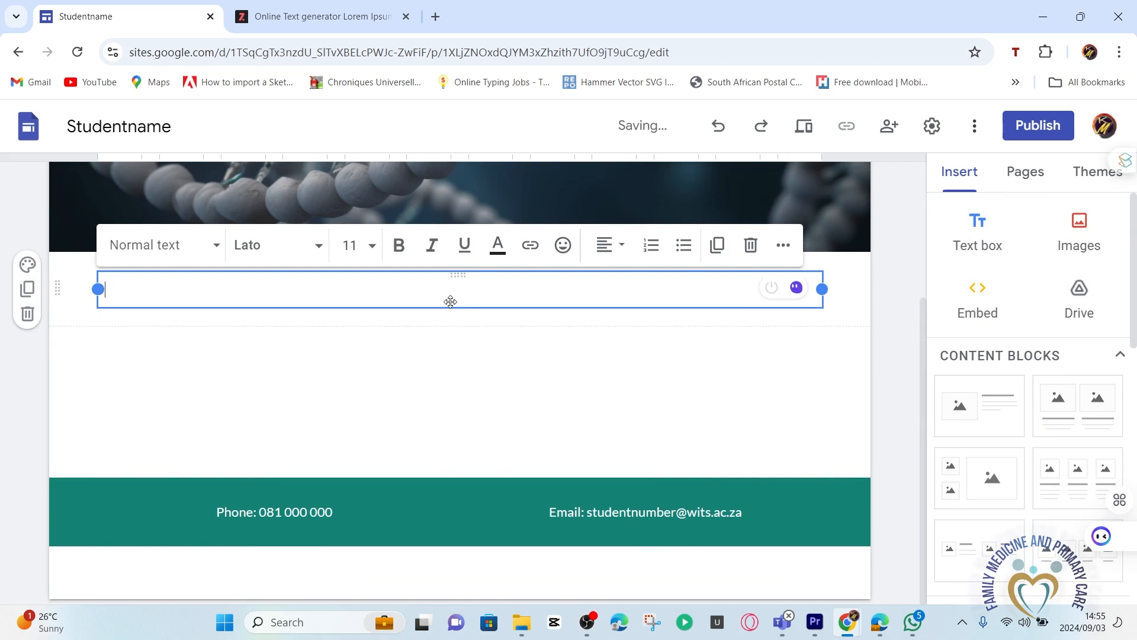
{"action": "type", "text": "Blog Title"}
{"action": "left_click", "coordinate": [325, 353]}
Set the font size of the "Blog Title" text to 24
{"action": "left_click", "coordinate": [177, 313]}
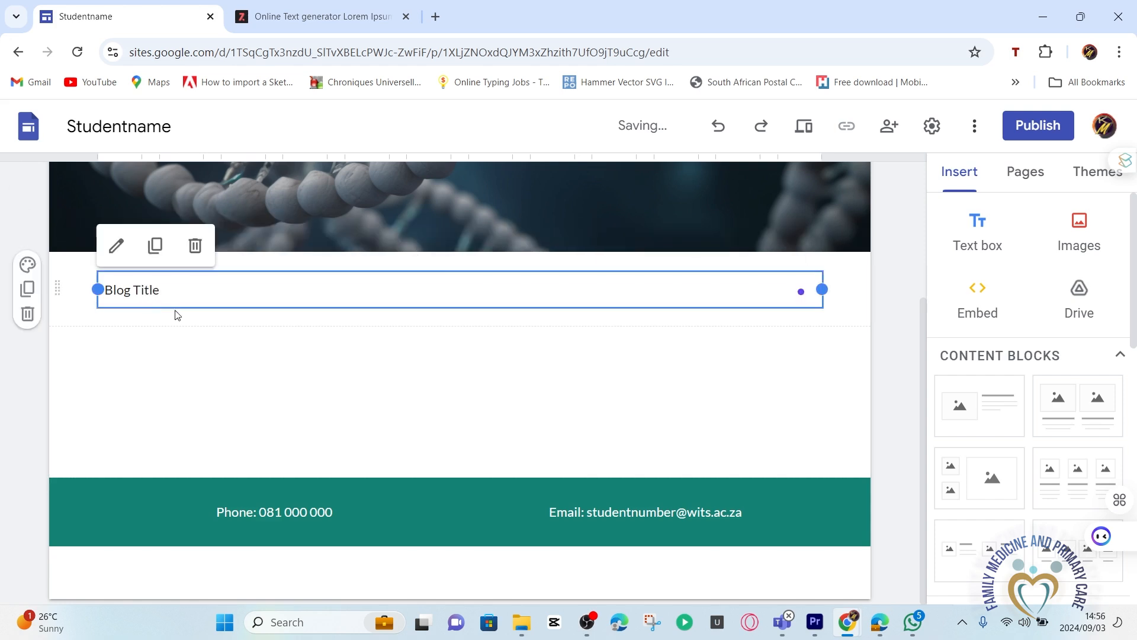
{"action": "left_click", "coordinate": [184, 311]}
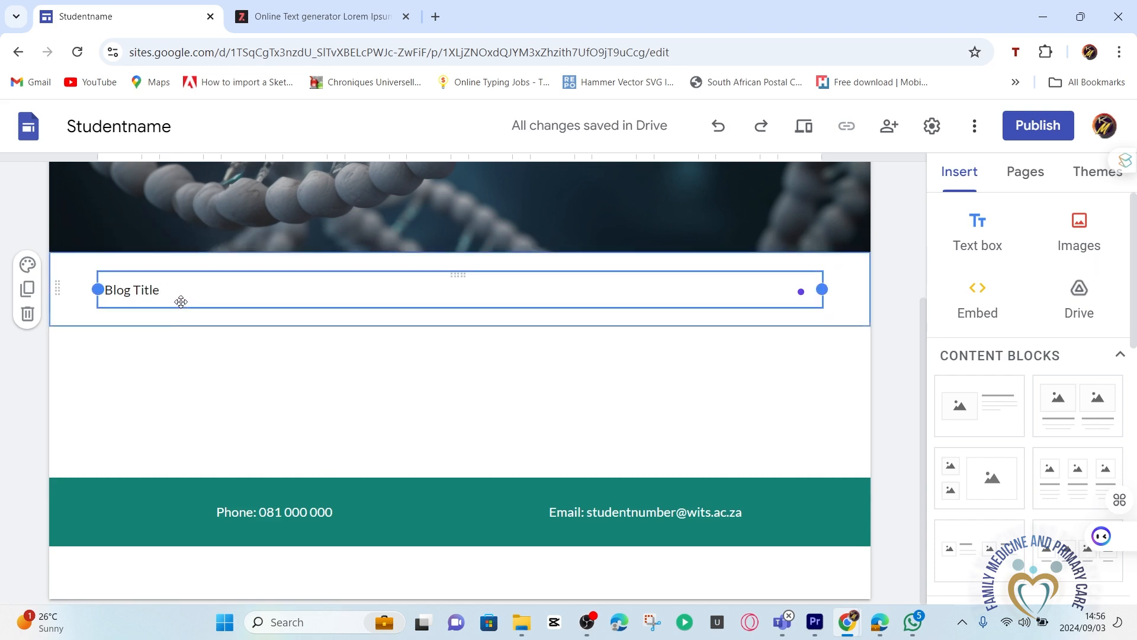
{"action": "left_click", "coordinate": [180, 302]}
{"action": "scroll", "coordinate": [236, 386], "scroll_direction": "up", "scroll_amount": 1}
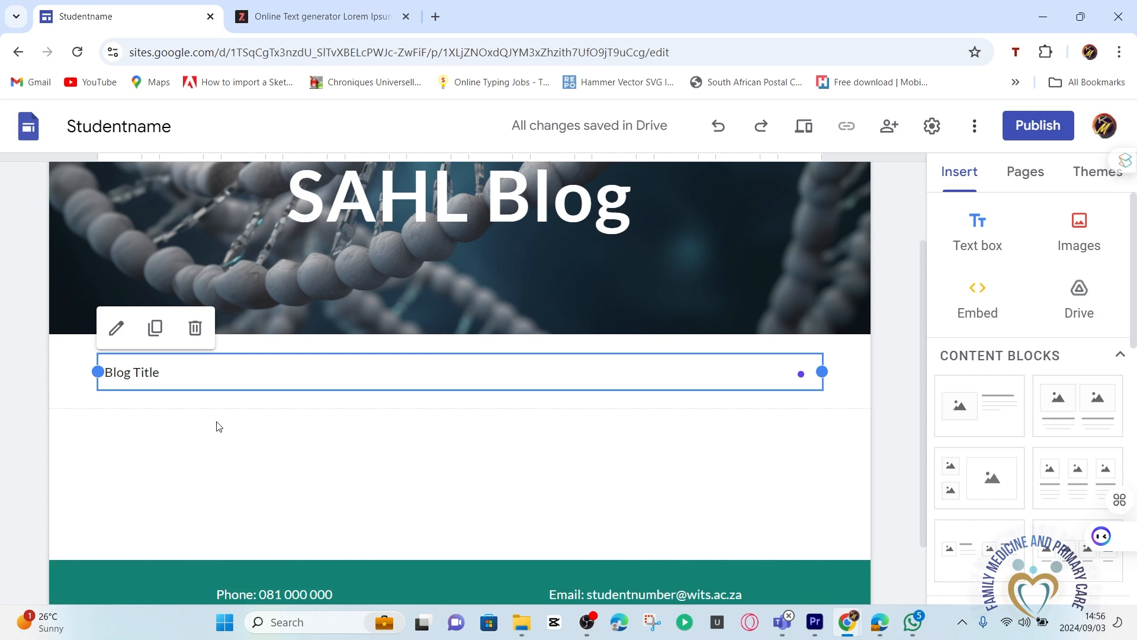
{"action": "left_click_drag", "start_coordinate": [169, 374], "coordinate": [92, 376]}
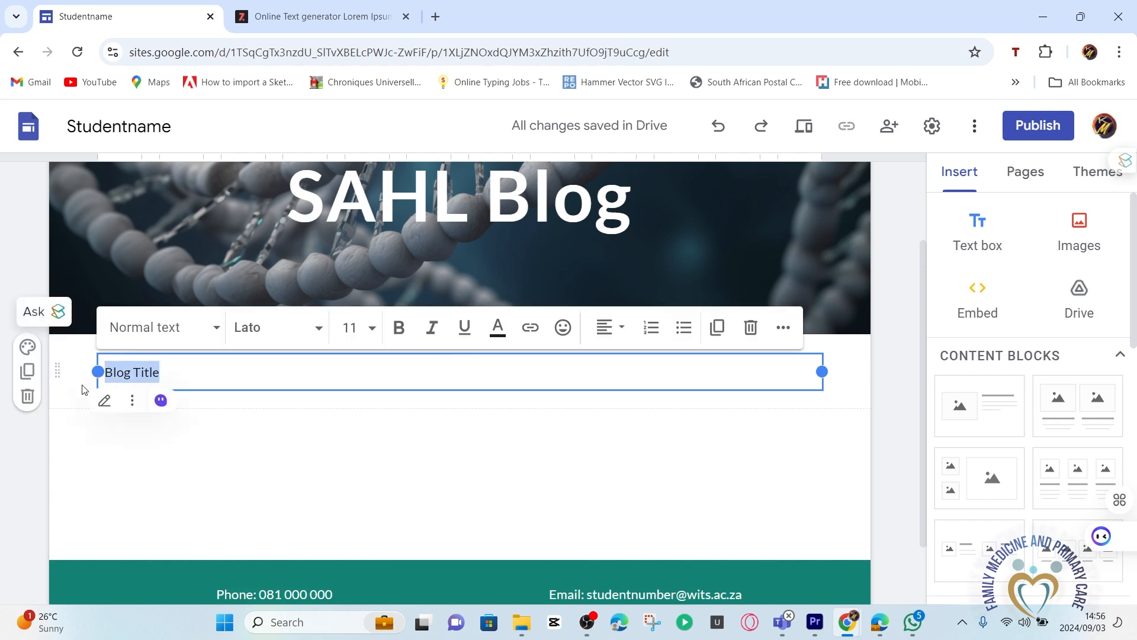
{"action": "left_click", "coordinate": [370, 328]}
{"action": "left_click_drag", "start_coordinate": [380, 404], "coordinate": [383, 483]}
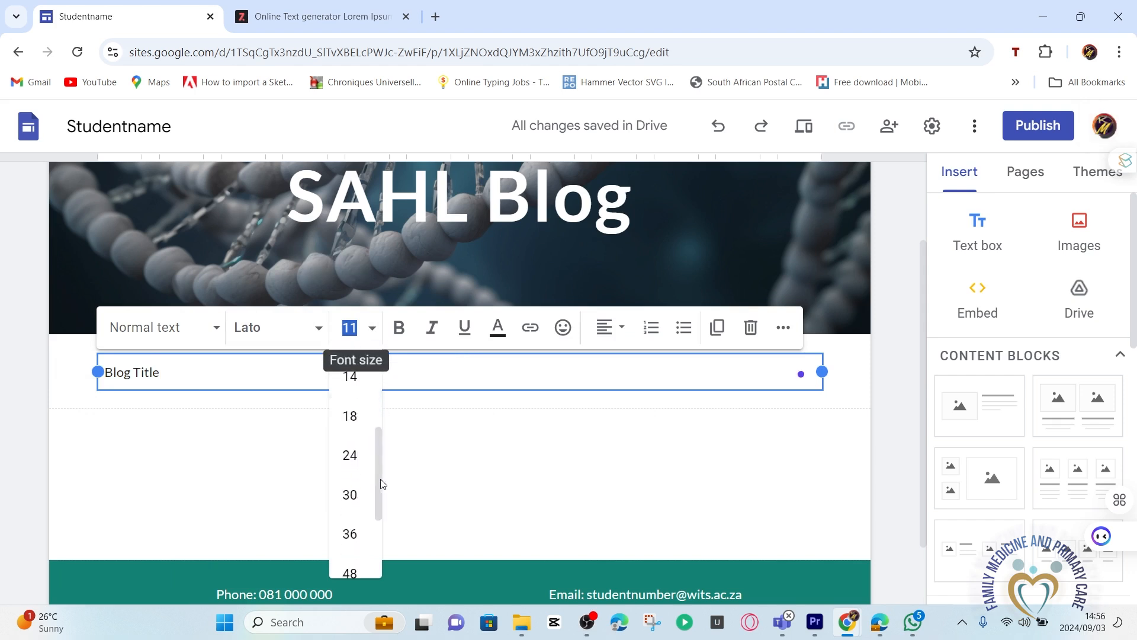
{"action": "left_click", "coordinate": [350, 456]}
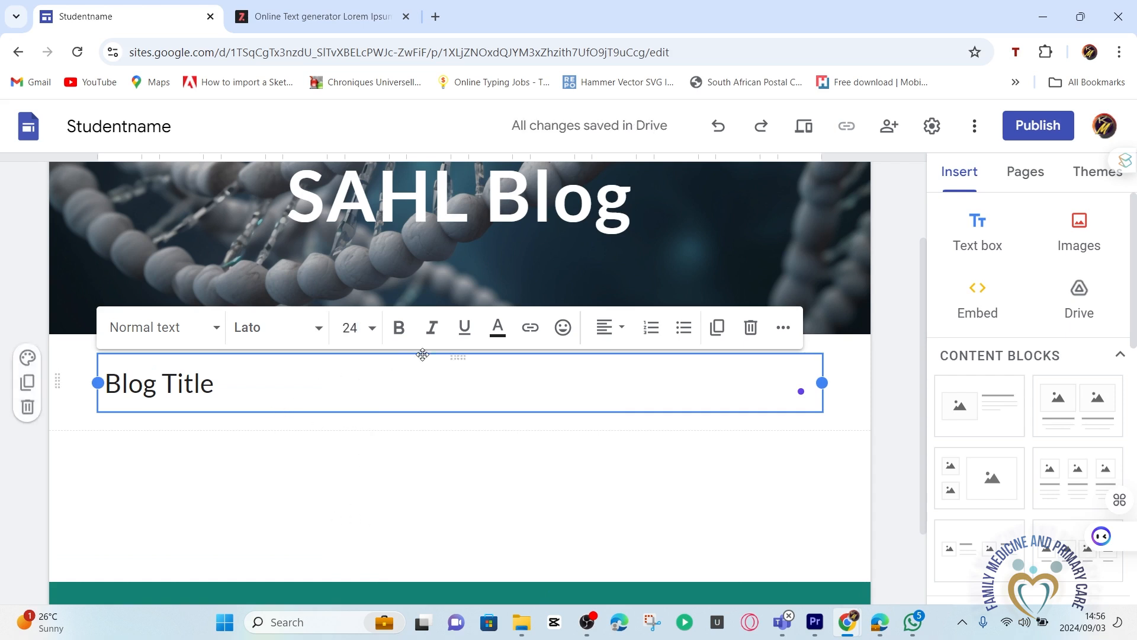
Make the "Blog Title" text bold and colour it teal #45818e
{"action": "left_click", "coordinate": [398, 327]}
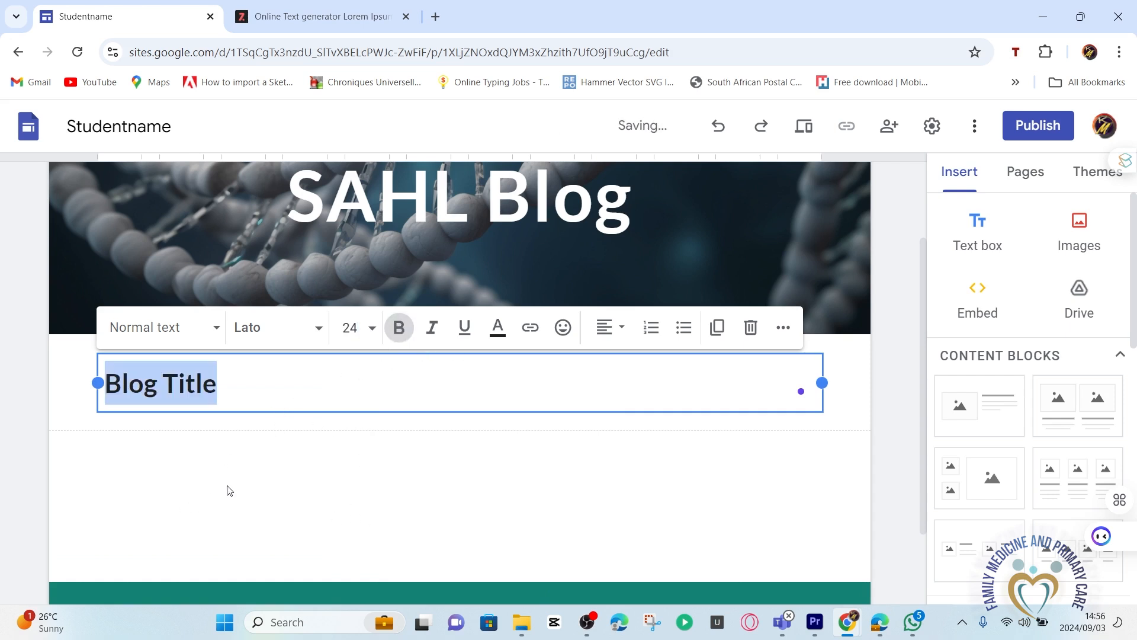
{"action": "left_click", "coordinate": [497, 328]}
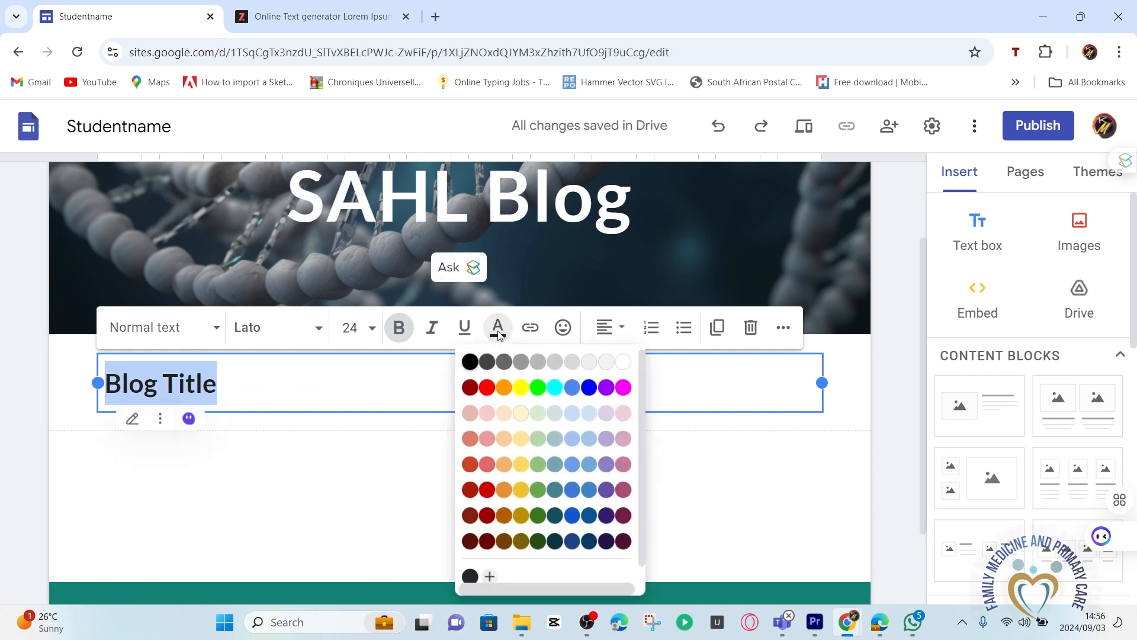
{"action": "left_click", "coordinate": [556, 495]}
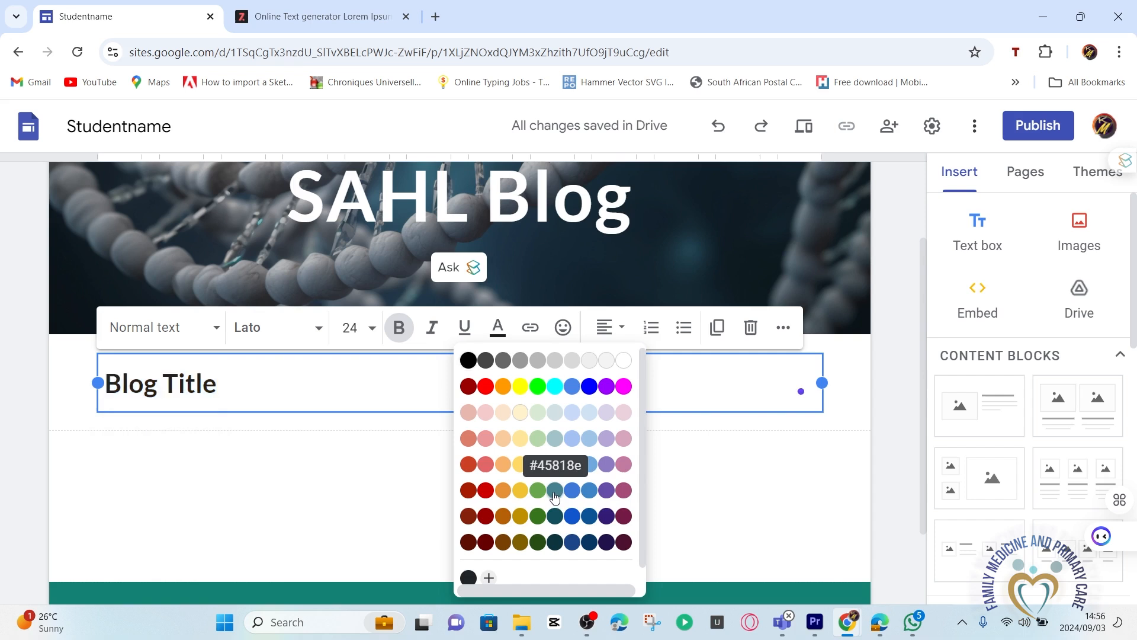
{"action": "left_click", "coordinate": [296, 486]}
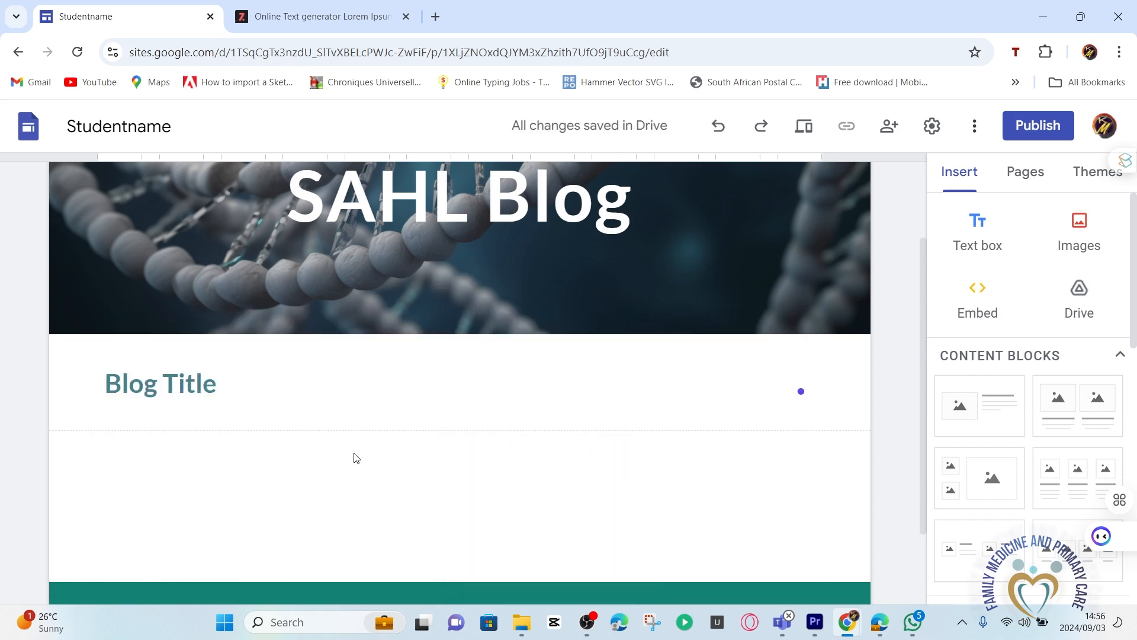
Insert another text box directly below the "Blog Title" heading for the blog's body text
{"action": "scroll", "coordinate": [480, 466], "scroll_direction": "down", "scroll_amount": 2}
{"action": "scroll", "coordinate": [482, 460], "scroll_direction": "up", "scroll_amount": 2}
{"action": "left_click", "coordinate": [977, 239]}
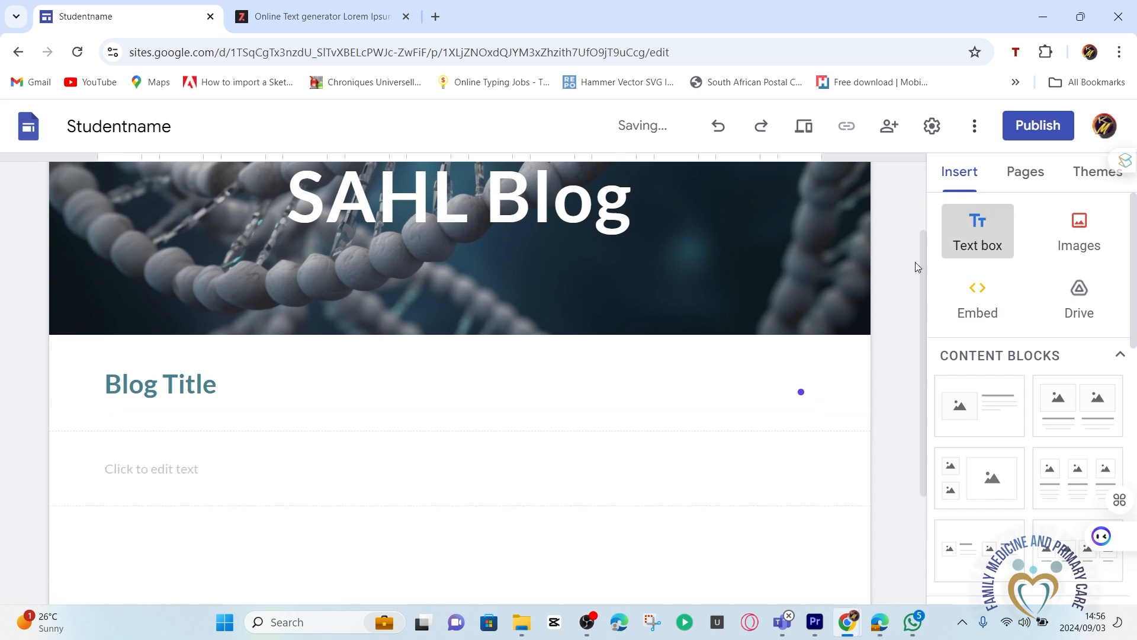
{"action": "scroll", "coordinate": [346, 391], "scroll_direction": "up", "scroll_amount": 3}
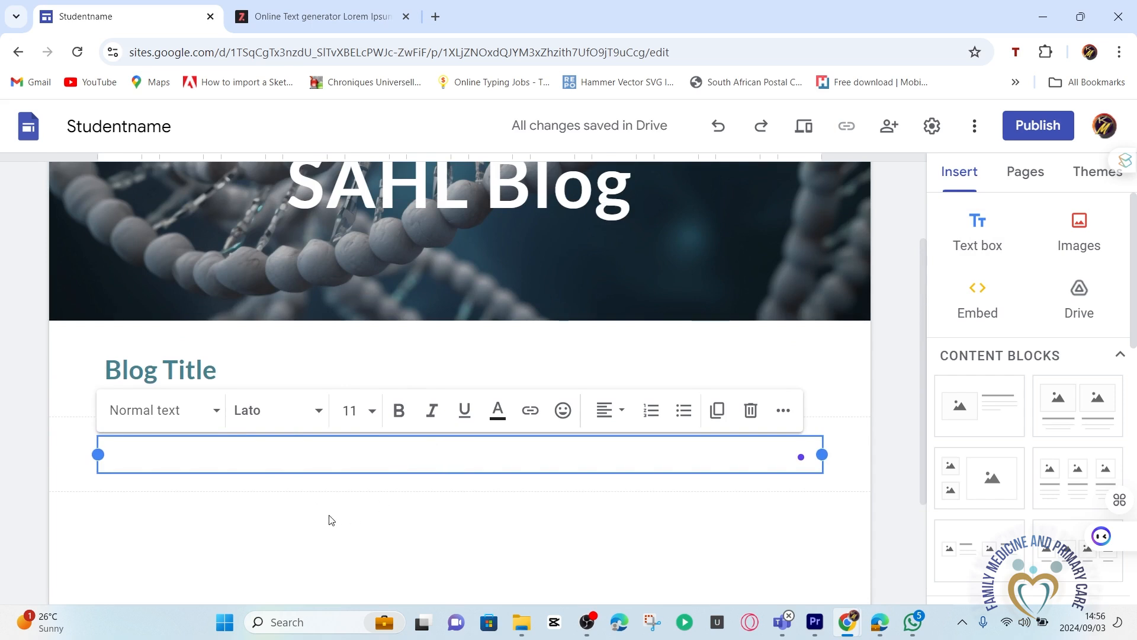
Switch to the Lorem Ipsum text generator site and copy the first paragraph of the generated text
{"action": "left_click", "coordinate": [319, 16]}
{"action": "left_click", "coordinate": [419, 411]}
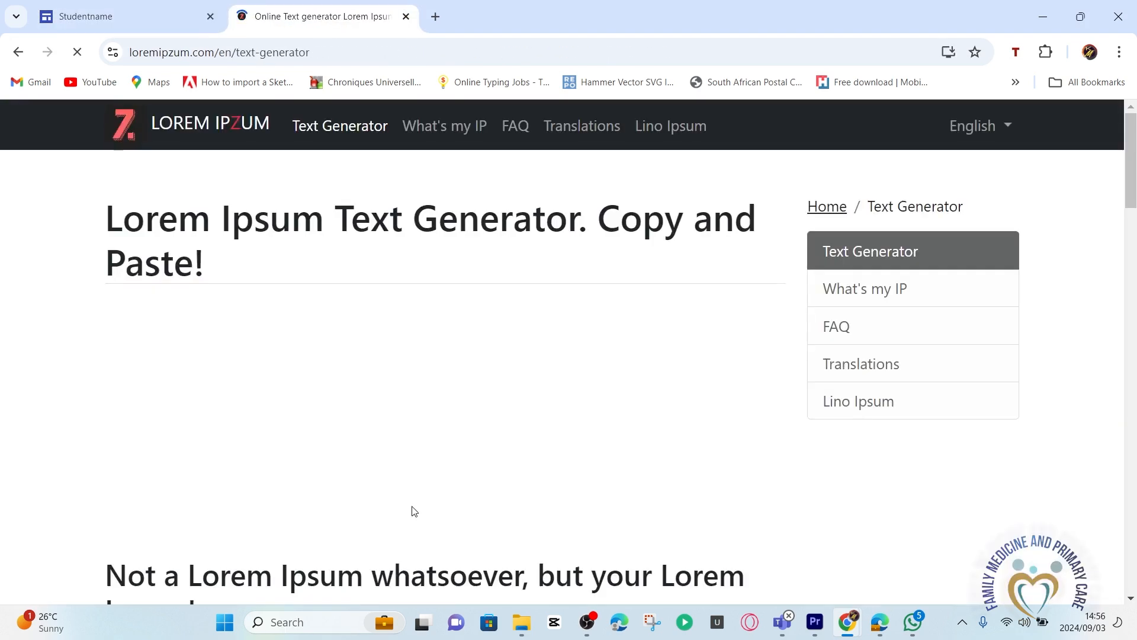
{"action": "scroll", "coordinate": [414, 510], "scroll_direction": "down", "scroll_amount": 10}
{"action": "scroll", "coordinate": [399, 445], "scroll_direction": "down", "scroll_amount": 2}
{"action": "scroll", "coordinate": [398, 445], "scroll_direction": "up", "scroll_amount": 2}
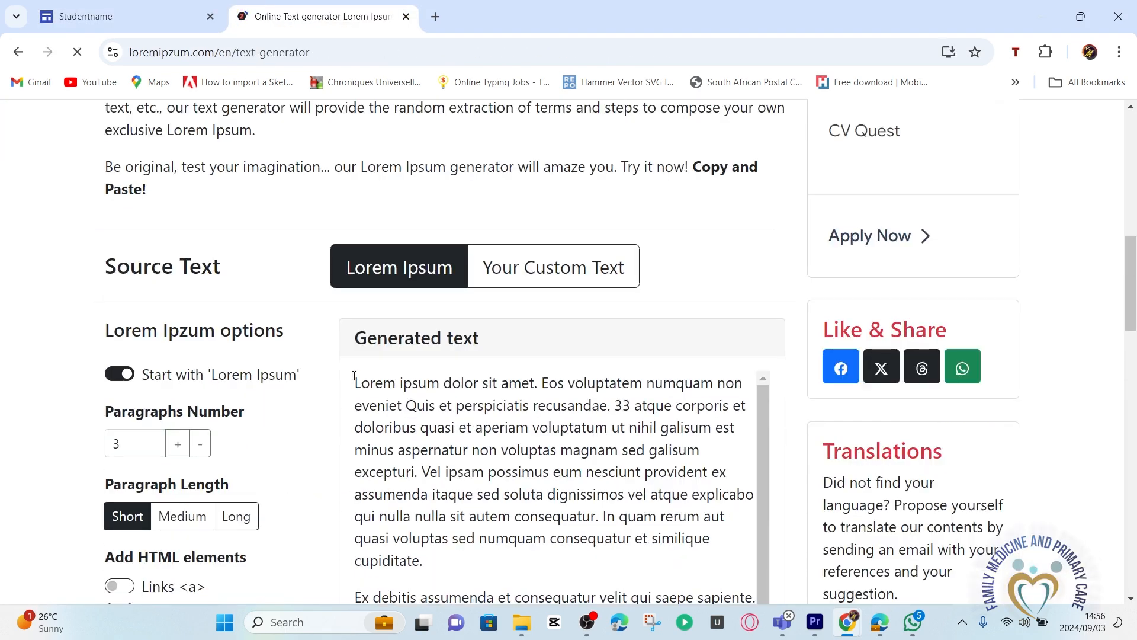
{"action": "left_click_drag", "start_coordinate": [355, 383], "coordinate": [439, 570]}
{"action": "key", "text": "ctrl+c"}
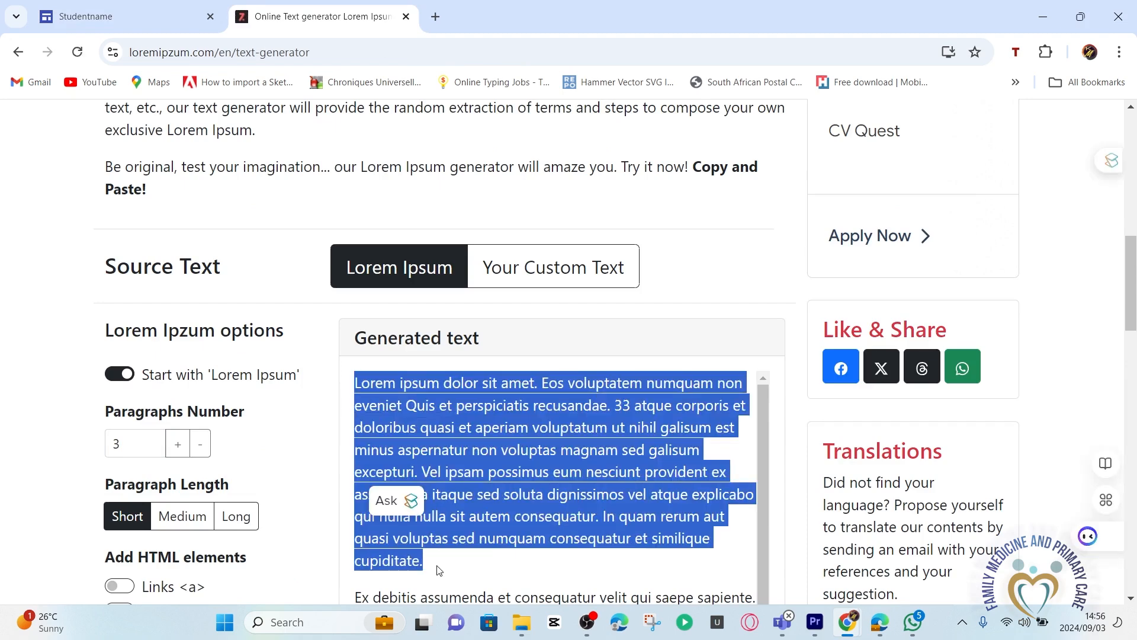
Return to the Google Sites editor, paste the copied paragraph into the text box below "Blog Title", and review the page down to the footer
{"action": "left_click", "coordinate": [119, 16]}
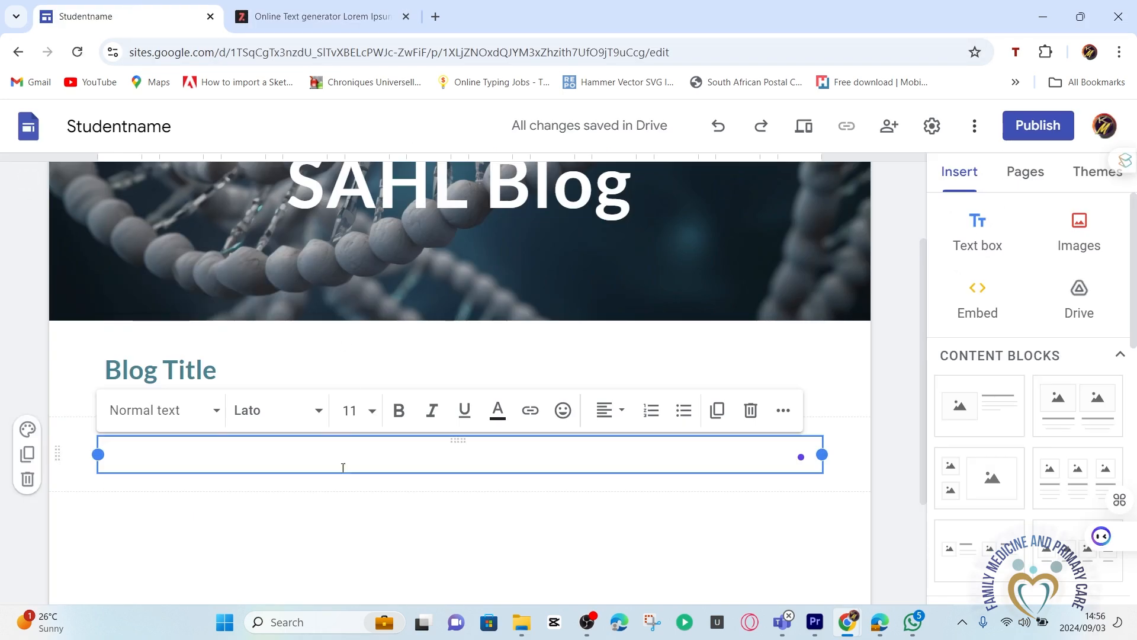
{"action": "key", "text": "ctrl+v"}
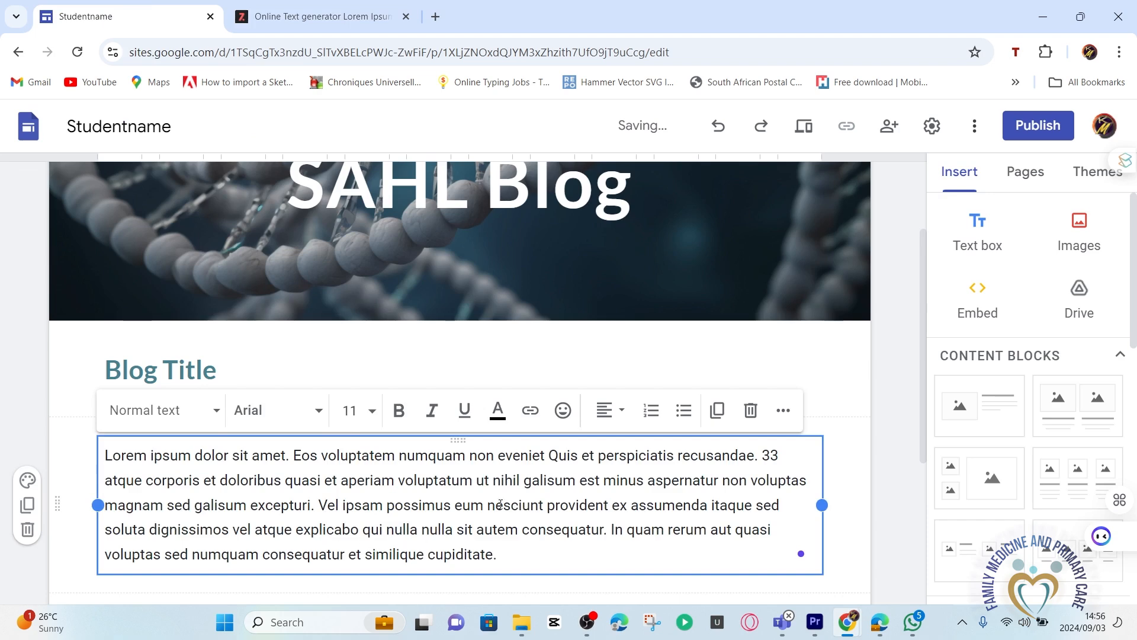
{"action": "left_click", "coordinate": [863, 474]}
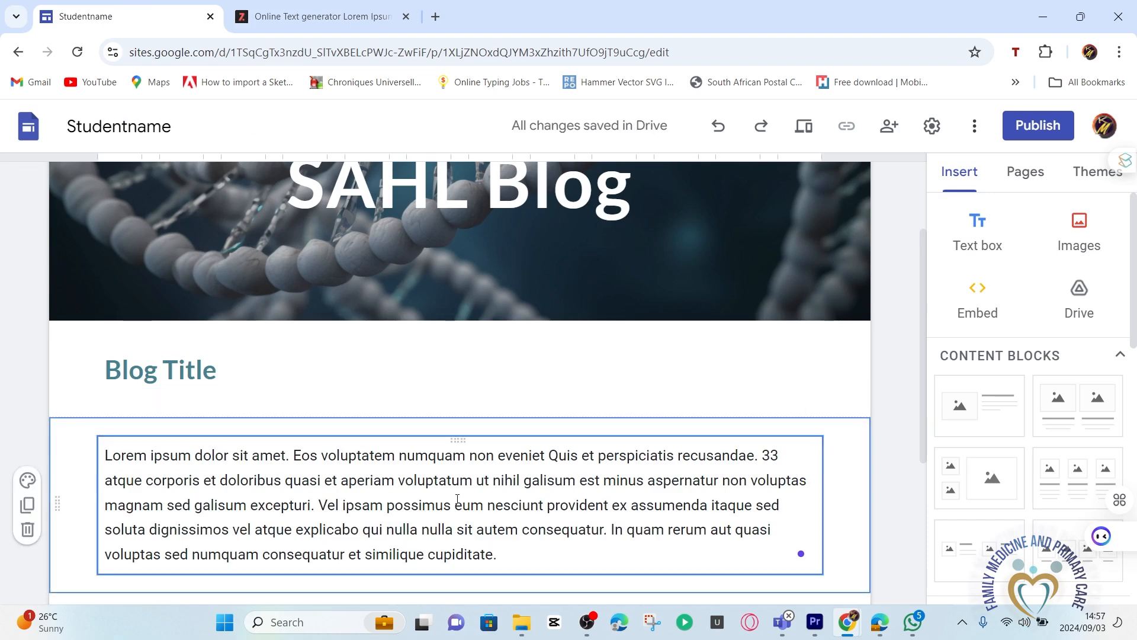
{"action": "scroll", "coordinate": [458, 499], "scroll_direction": "down", "scroll_amount": 2}
{"action": "scroll", "coordinate": [314, 553], "scroll_direction": "up", "scroll_amount": 2}
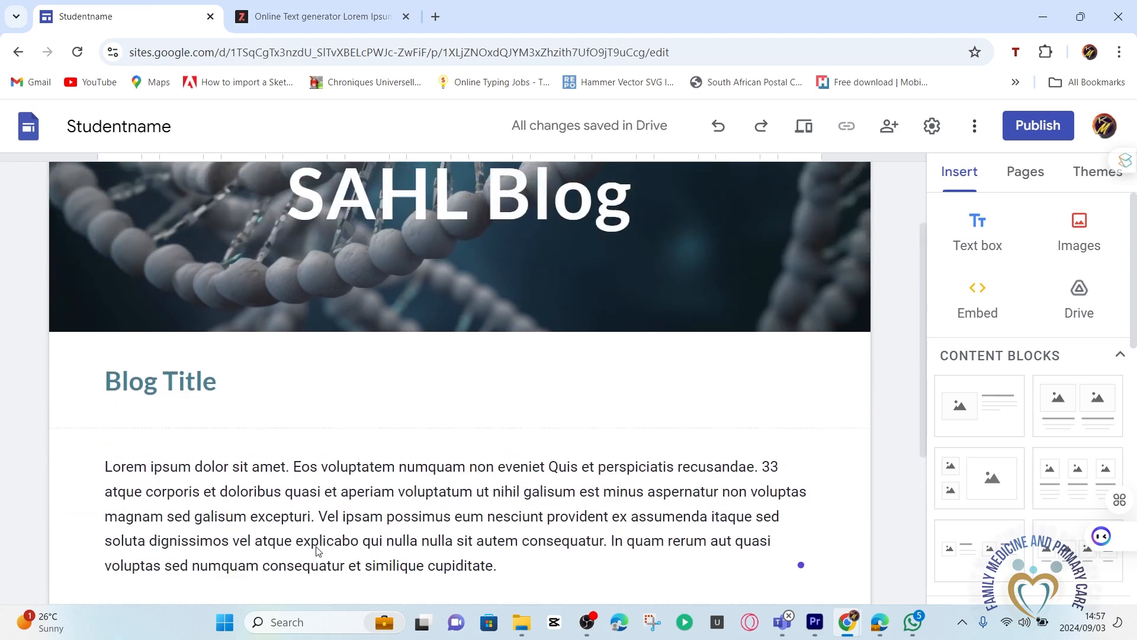
{"action": "scroll", "coordinate": [318, 550], "scroll_direction": "up", "scroll_amount": 2}
{"action": "scroll", "coordinate": [332, 536], "scroll_direction": "down", "scroll_amount": 4}
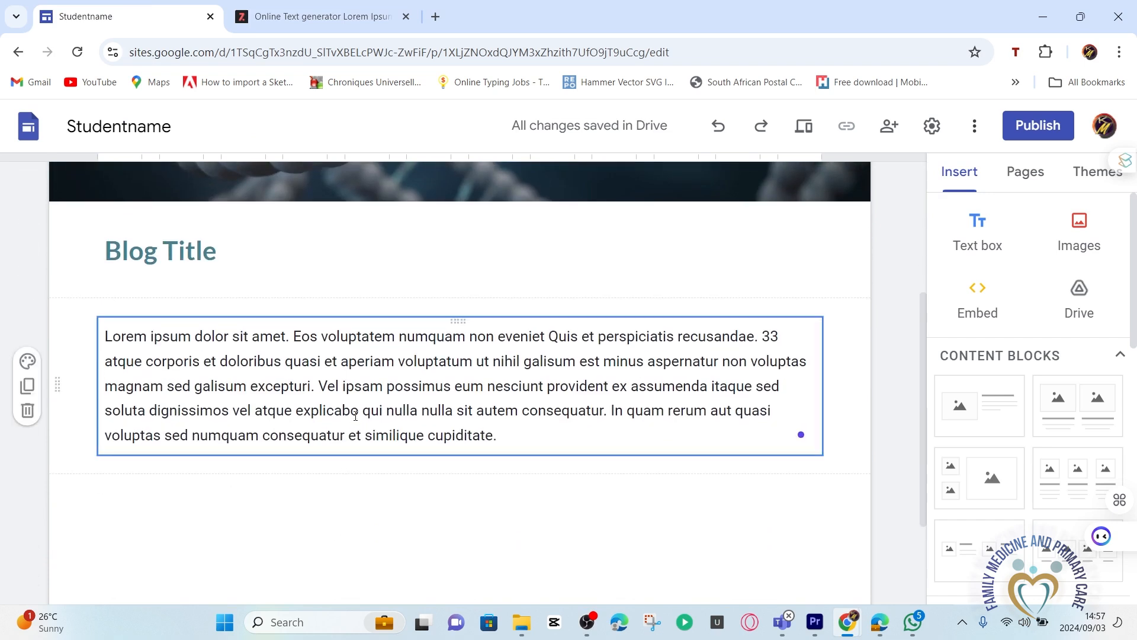
{"action": "scroll", "coordinate": [355, 414], "scroll_direction": "down", "scroll_amount": 2}
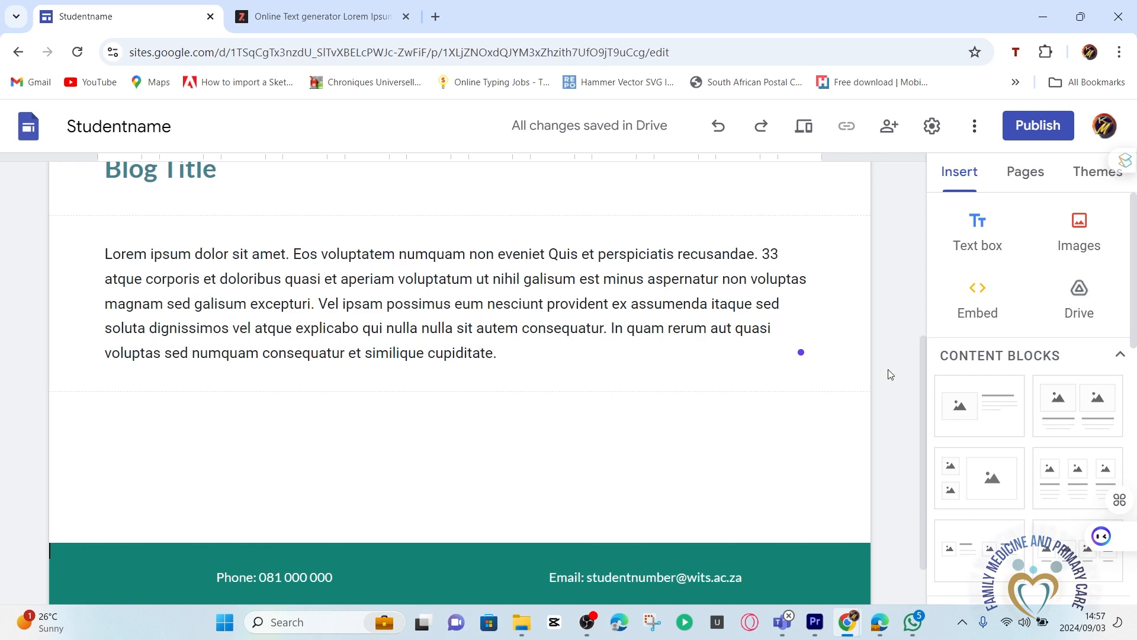
Insert the content block with two images side by side and captions beneath, below the blog paragraph
{"action": "scroll", "coordinate": [985, 289], "scroll_direction": "down", "scroll_amount": 2}
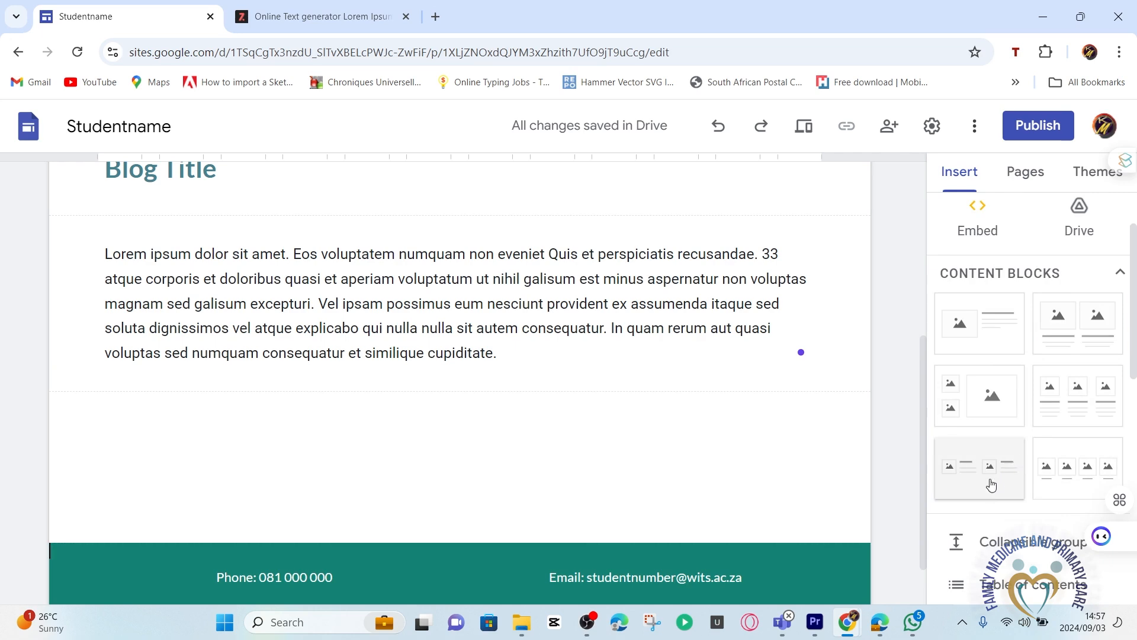
{"action": "left_click", "coordinate": [1082, 336]}
{"action": "scroll", "coordinate": [811, 435], "scroll_direction": "up", "scroll_amount": 2}
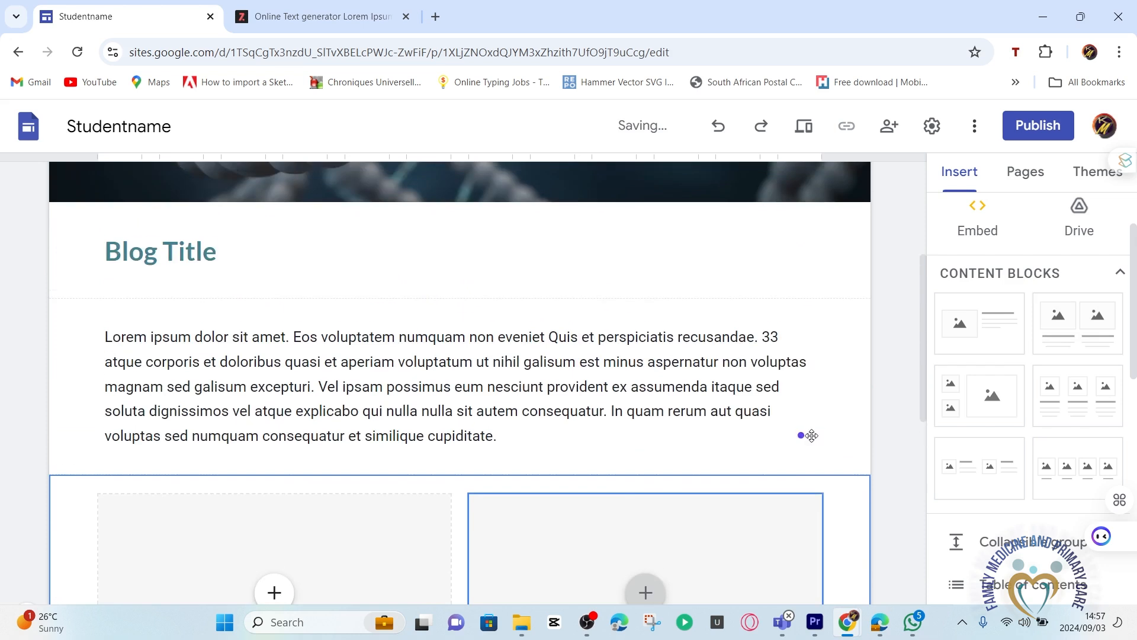
{"action": "scroll", "coordinate": [812, 435], "scroll_direction": "down", "scroll_amount": 5}
{"action": "scroll", "coordinate": [474, 343], "scroll_direction": "up", "scroll_amount": 2}
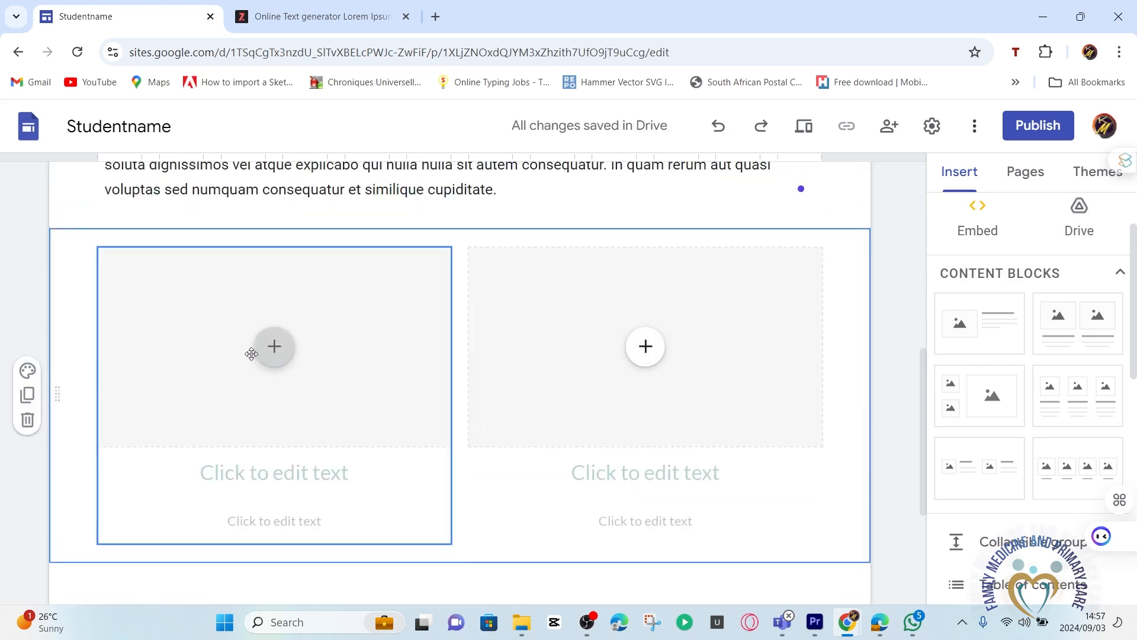
Upload header-bg.jpg from the Assets folder into the first image placeholder of the two-column block
{"action": "left_click", "coordinate": [274, 348]}
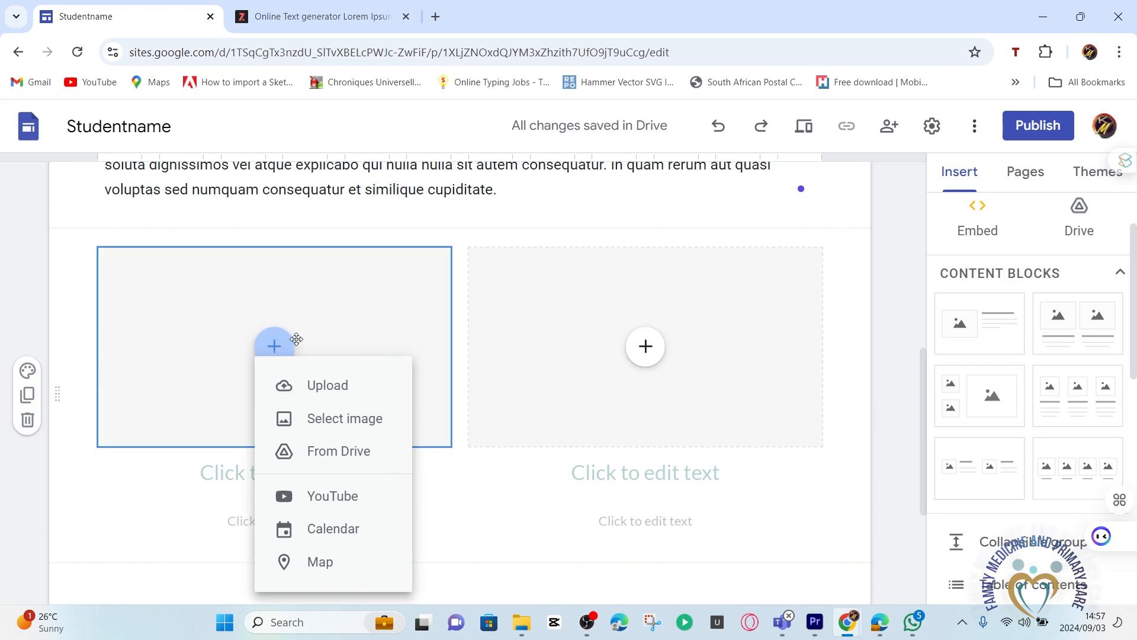
{"action": "left_click", "coordinate": [330, 397]}
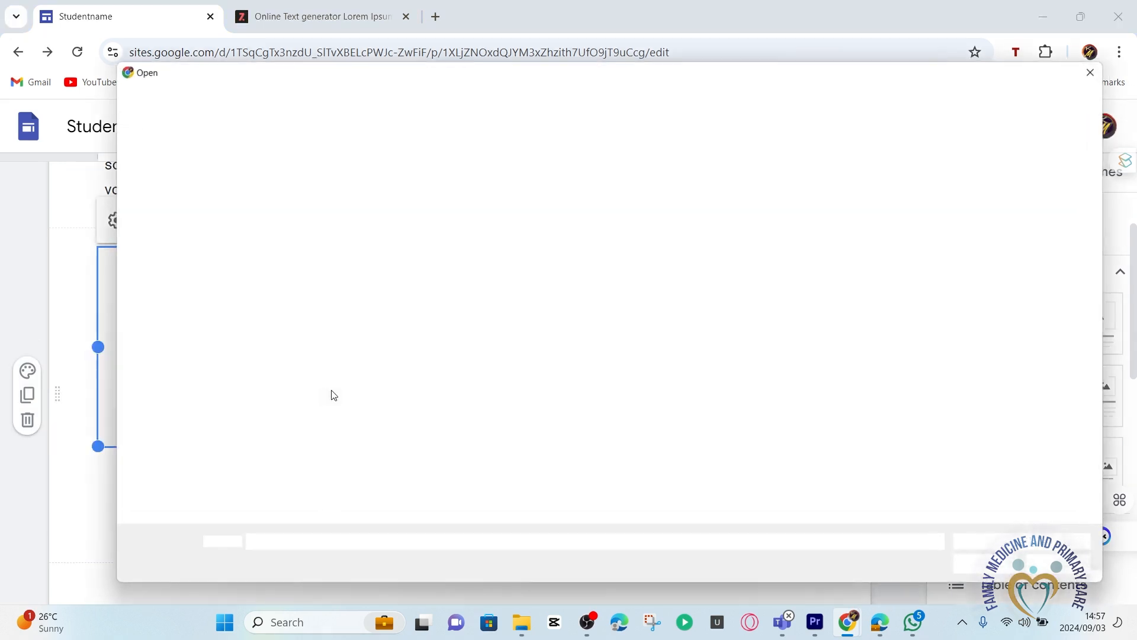
{"action": "left_click", "coordinate": [404, 201]}
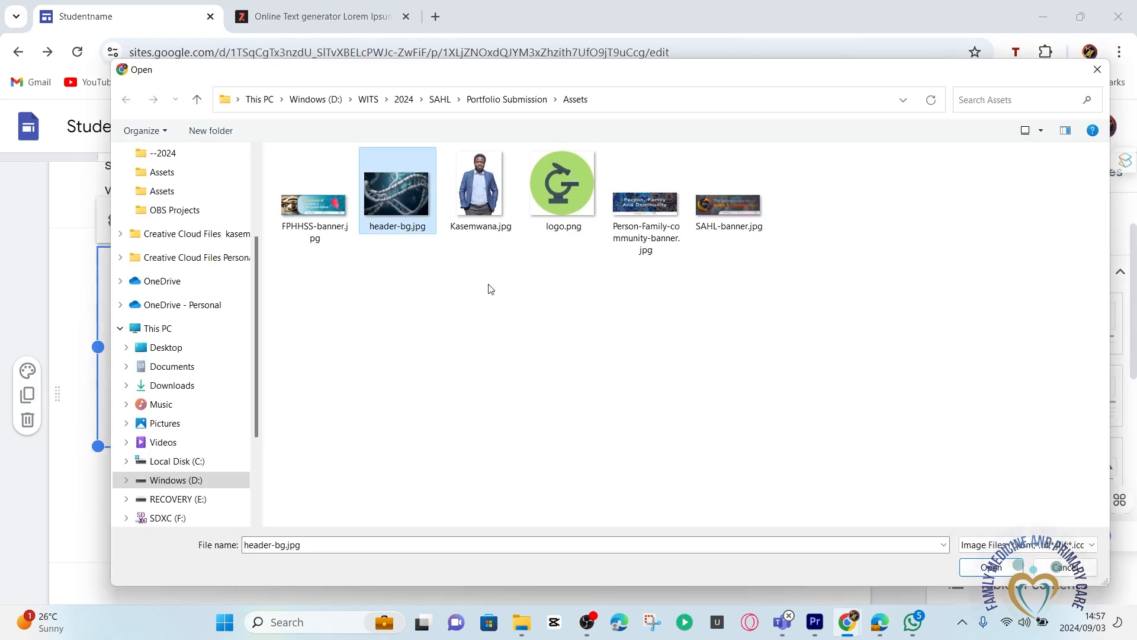
{"action": "left_click", "coordinate": [991, 569]}
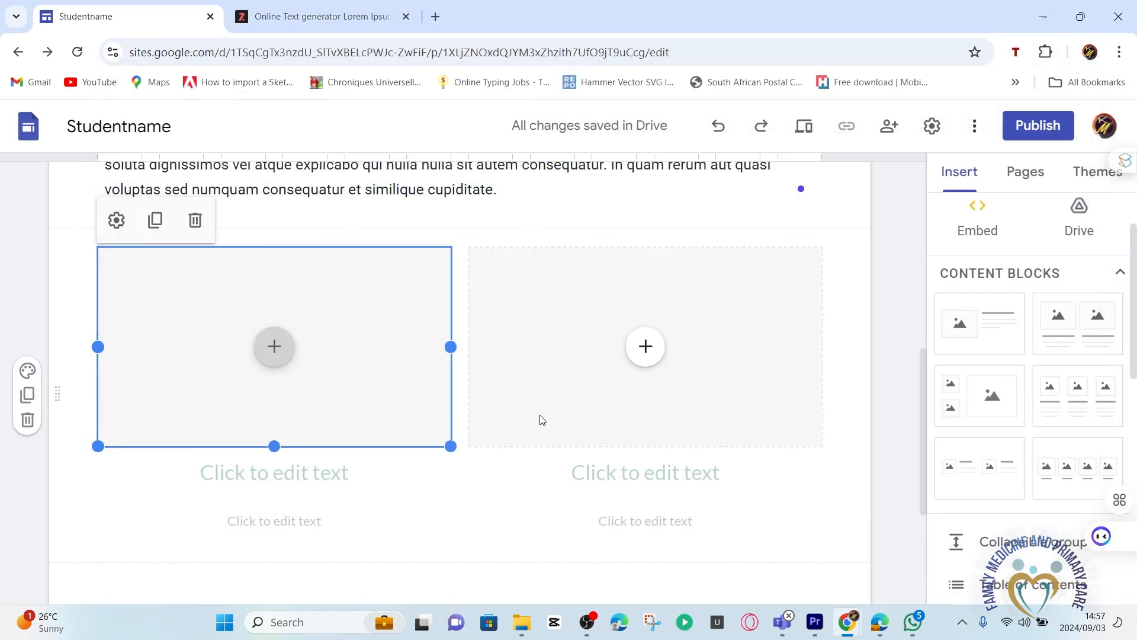
{"action": "left_click", "coordinate": [434, 548]}
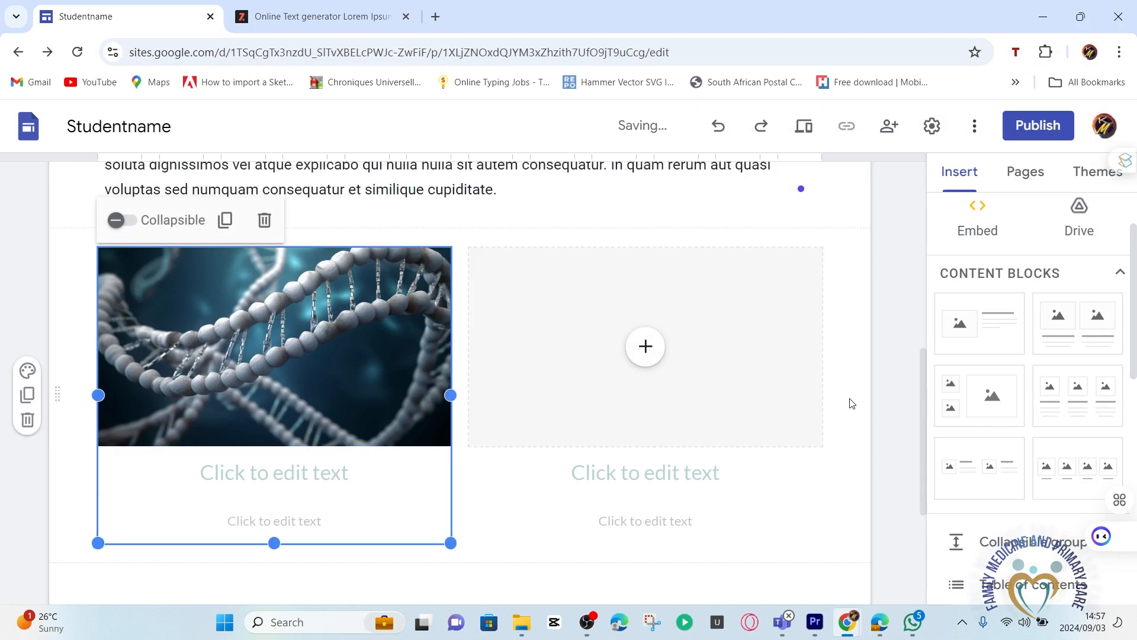
Enter "Health Sciences" as the heading below the DNA image
{"action": "scroll", "coordinate": [331, 487], "scroll_direction": "up", "scroll_amount": 1}
{"action": "scroll", "coordinate": [331, 488], "scroll_direction": "down", "scroll_amount": 2}
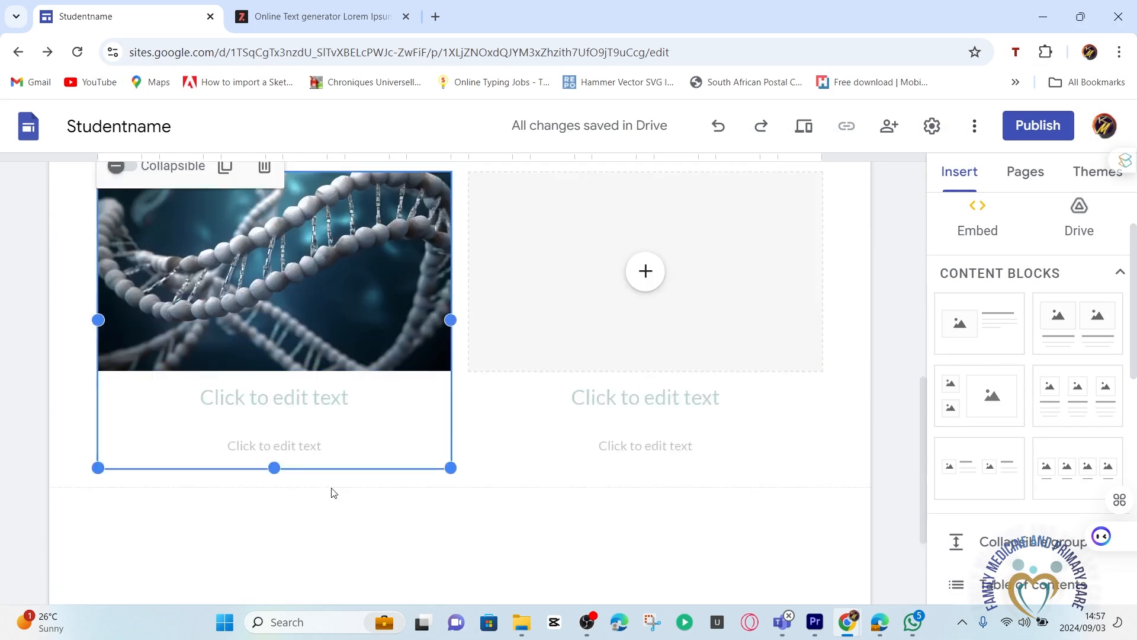
{"action": "left_click", "coordinate": [300, 397]}
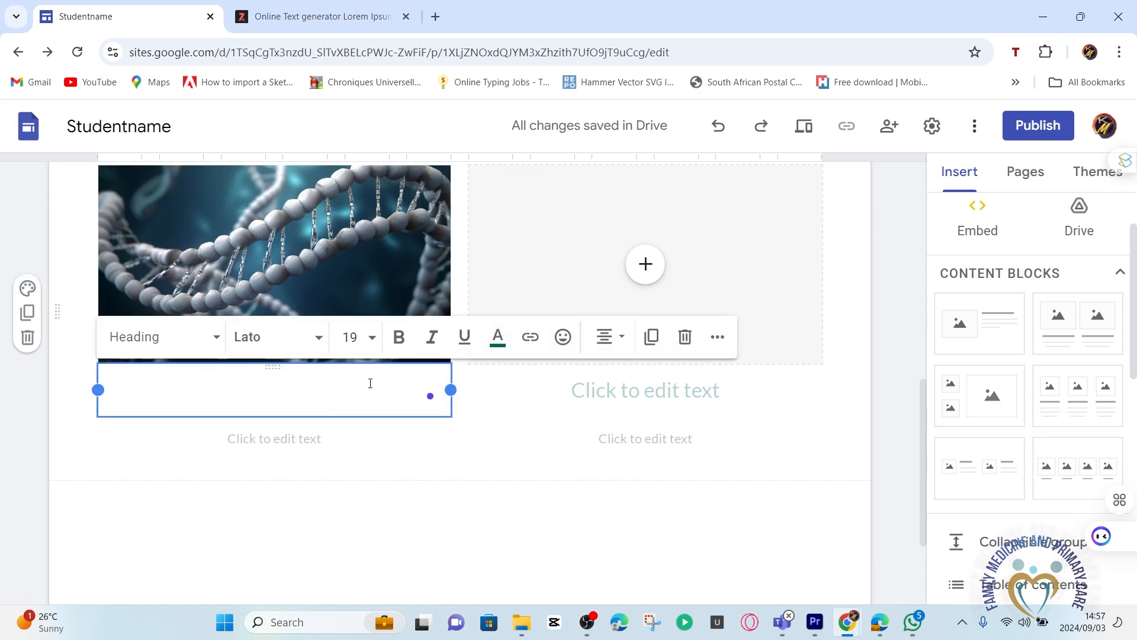
{"action": "type", "text": "H"}
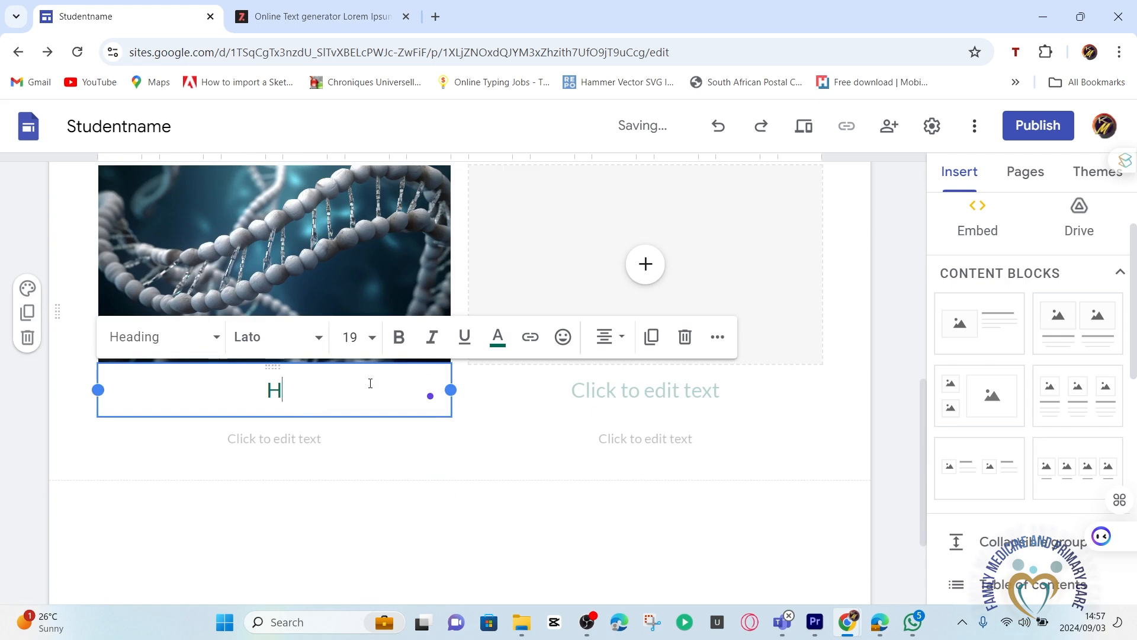
{"action": "type", "text": "ealth Scien"}
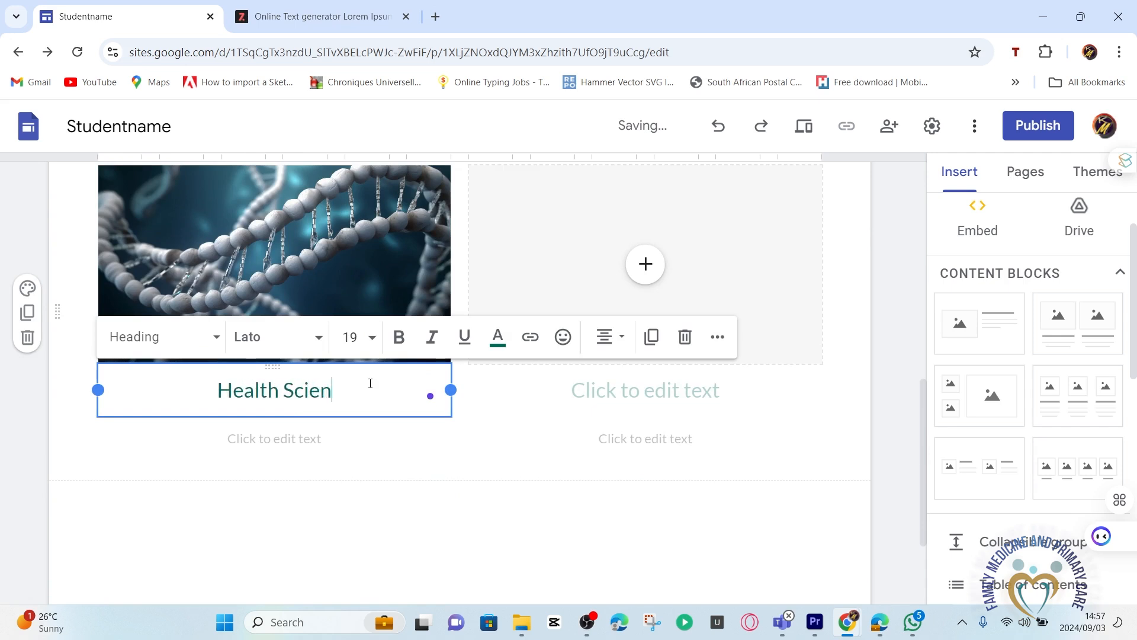
{"action": "type", "text": "ces"}
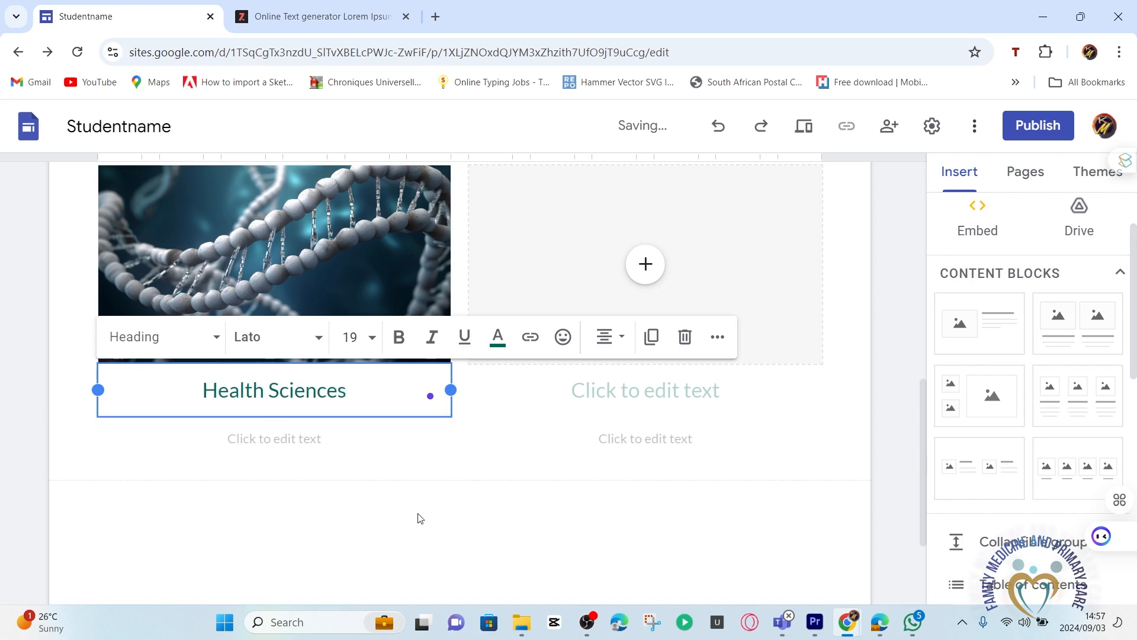
{"action": "left_click", "coordinate": [437, 512]}
{"action": "scroll", "coordinate": [515, 492], "scroll_direction": "up", "scroll_amount": 3}
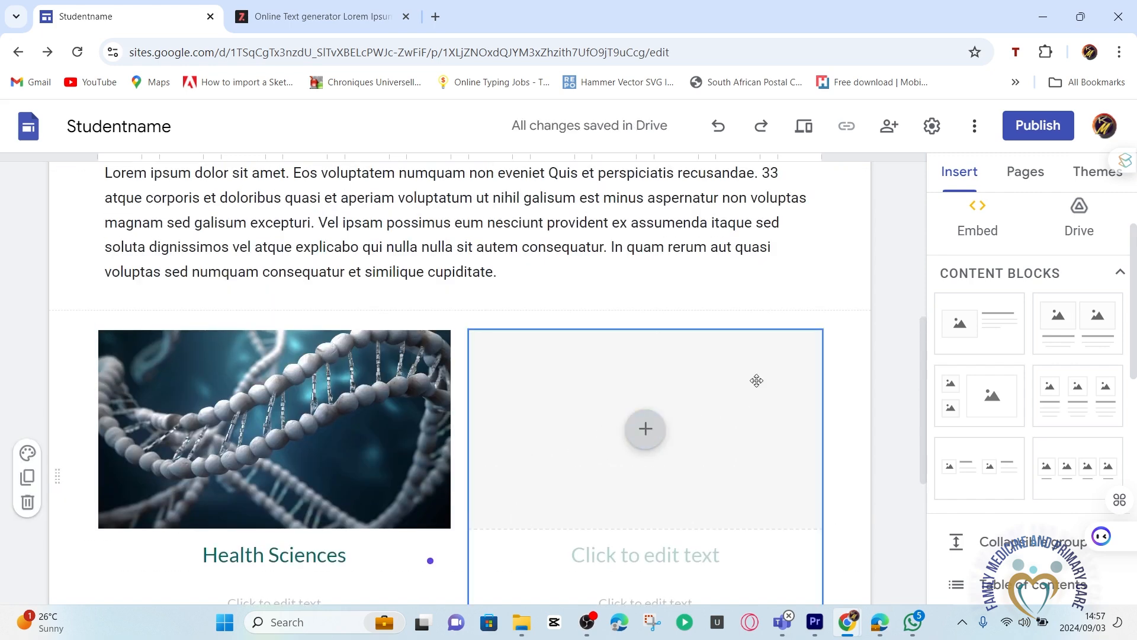
Open the YouTube video picker for the empty second placeholder and look through the channel's own videos
{"action": "scroll", "coordinate": [754, 380], "scroll_direction": "up", "scroll_amount": 4}
{"action": "scroll", "coordinate": [754, 381], "scroll_direction": "down", "scroll_amount": 7}
{"action": "left_click", "coordinate": [646, 269]}
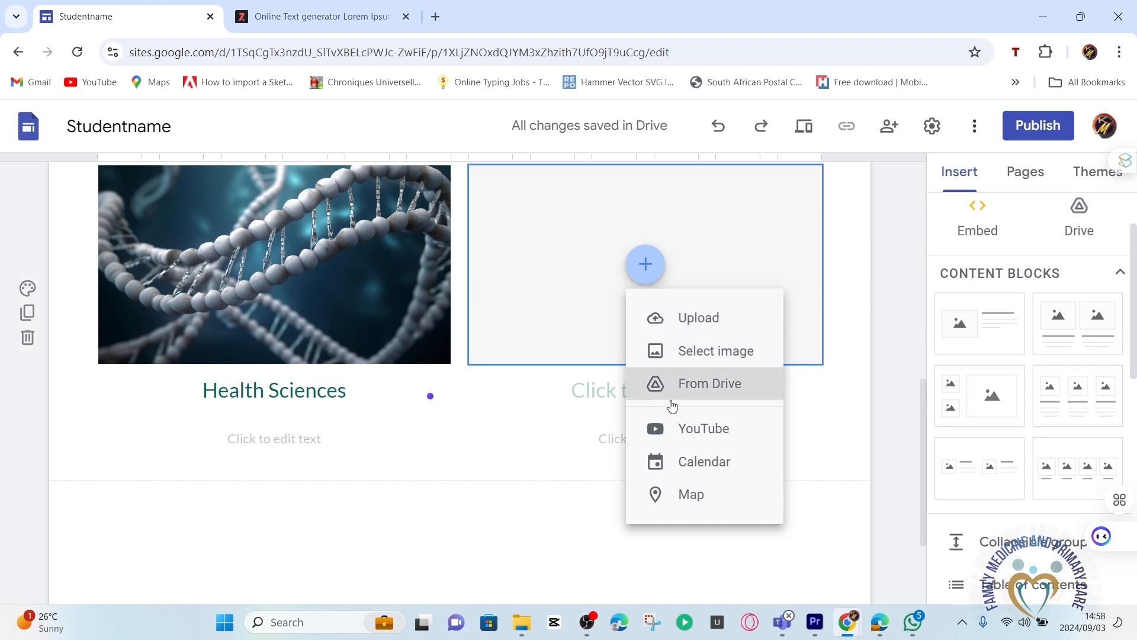
{"action": "left_click", "coordinate": [702, 436]}
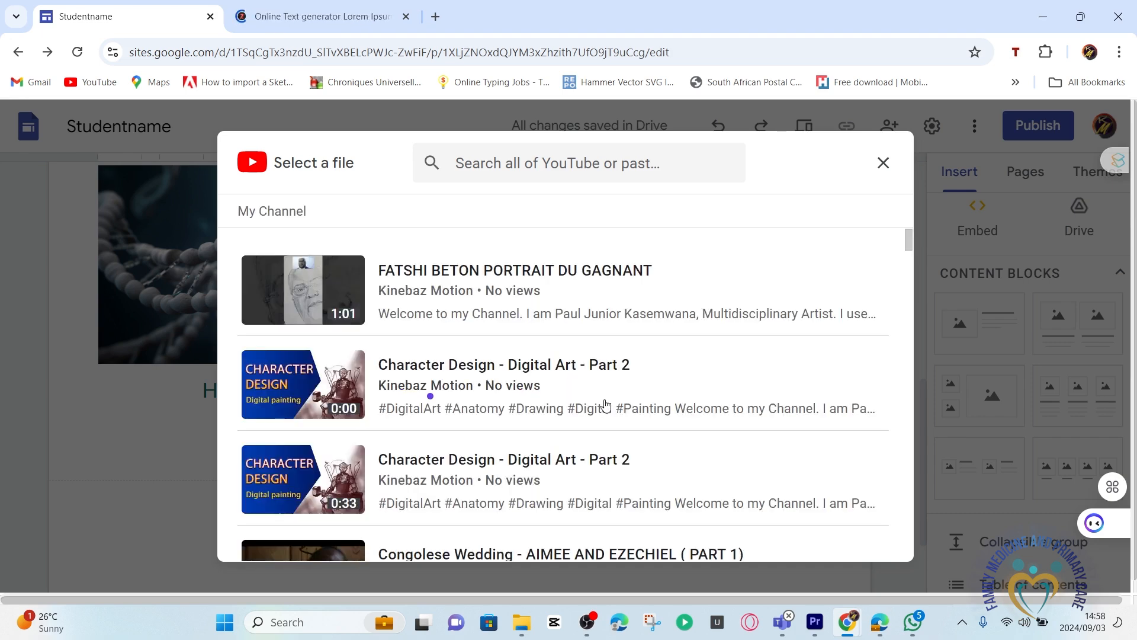
{"action": "scroll", "coordinate": [601, 390], "scroll_direction": "down", "scroll_amount": 4}
{"action": "scroll", "coordinate": [602, 390], "scroll_direction": "up", "scroll_amount": 4}
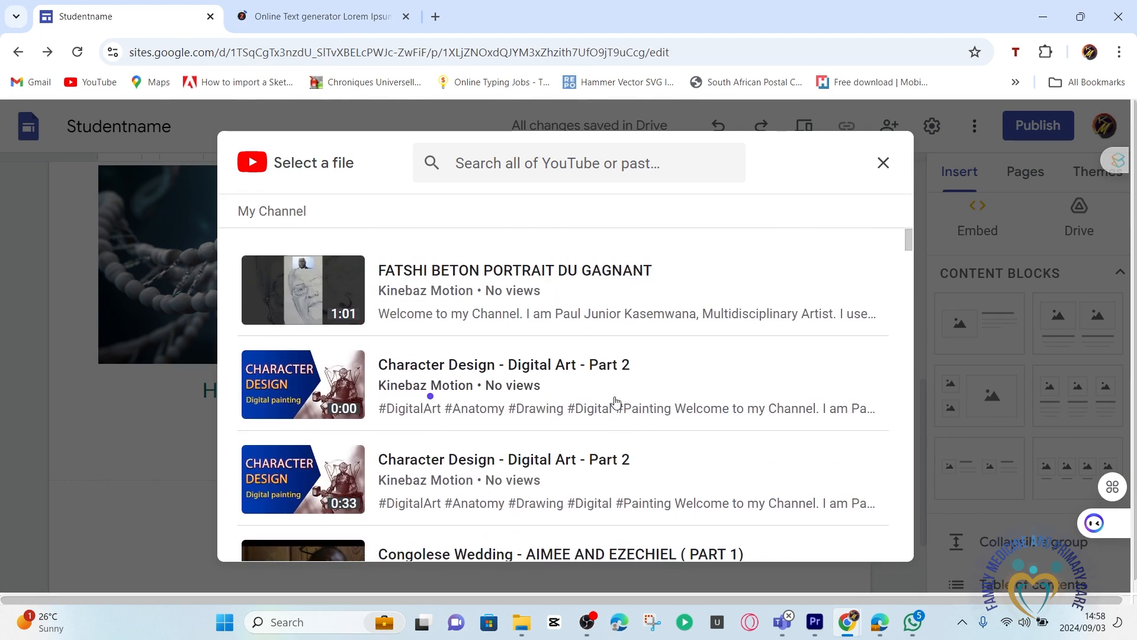
Search YouTube for "health sciences course" and insert the Study Hall video "What is Health Sciences? | College Majors | College Degrees"
{"action": "left_click", "coordinate": [605, 159]}
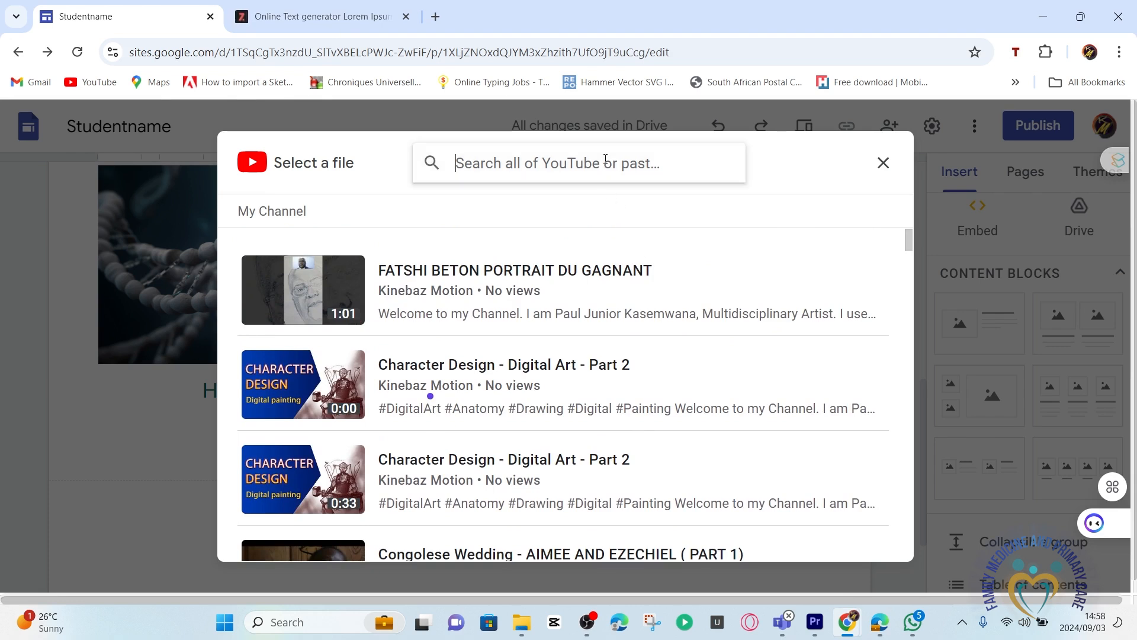
{"action": "type", "text": "He"}
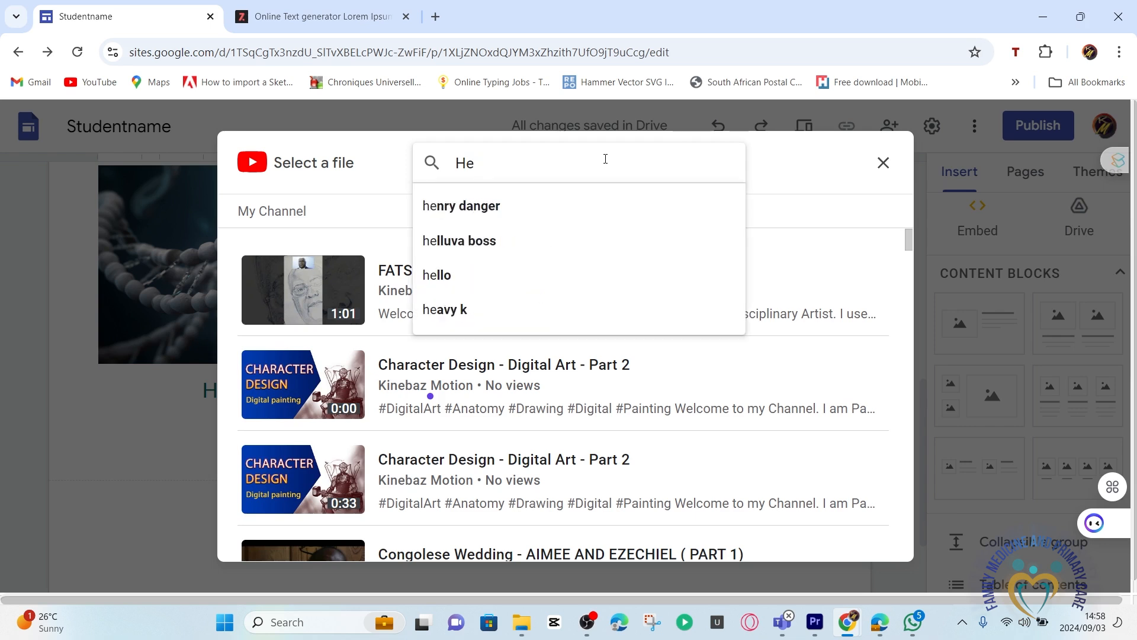
{"action": "type", "text": "alth"}
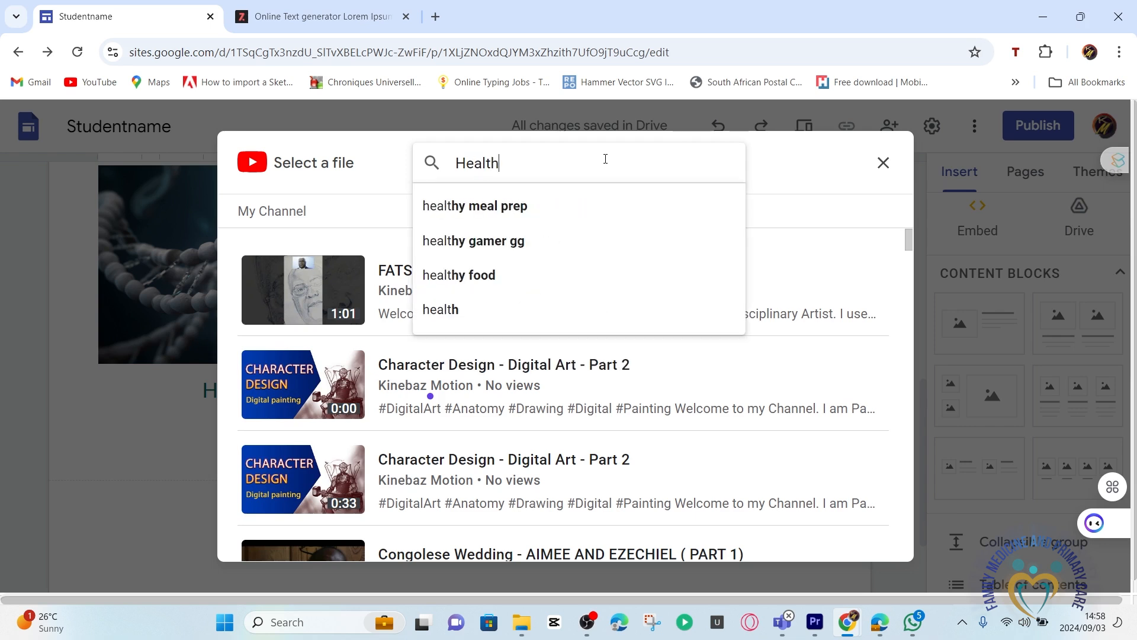
{"action": "type", "text": " sci"}
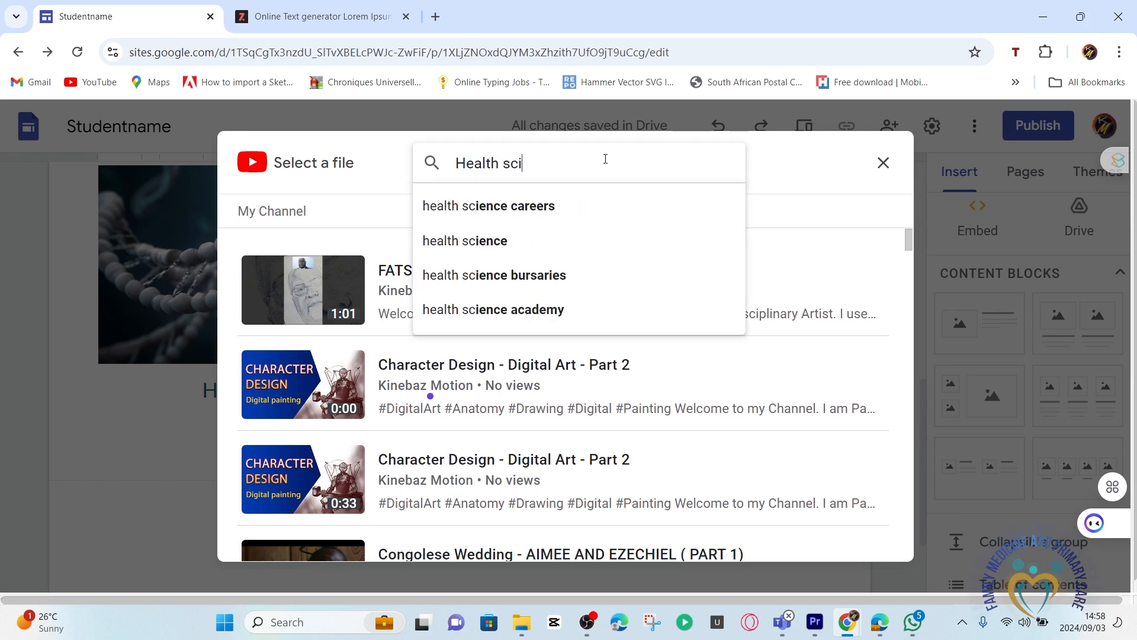
{"action": "type", "text": "ences"}
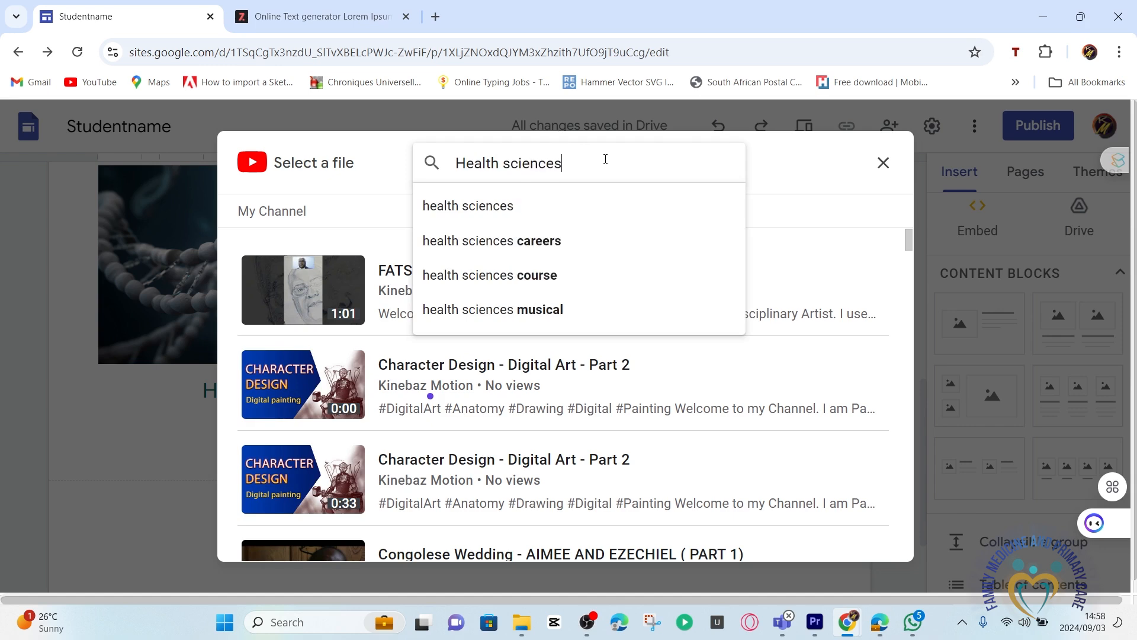
{"action": "left_click", "coordinate": [519, 276]}
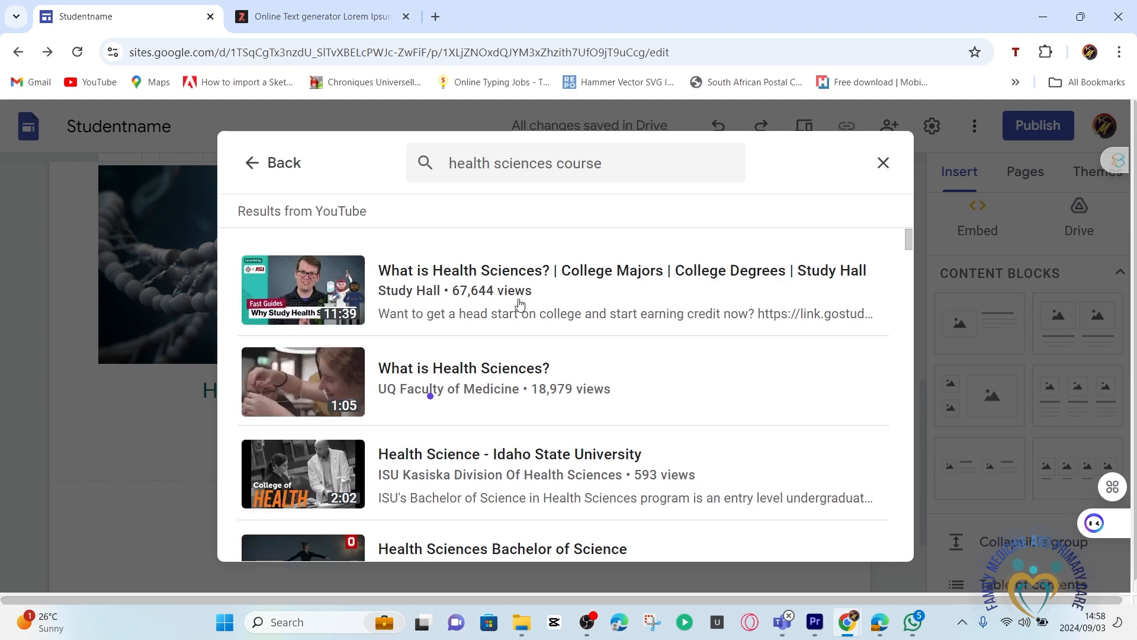
{"action": "left_click", "coordinate": [444, 276]}
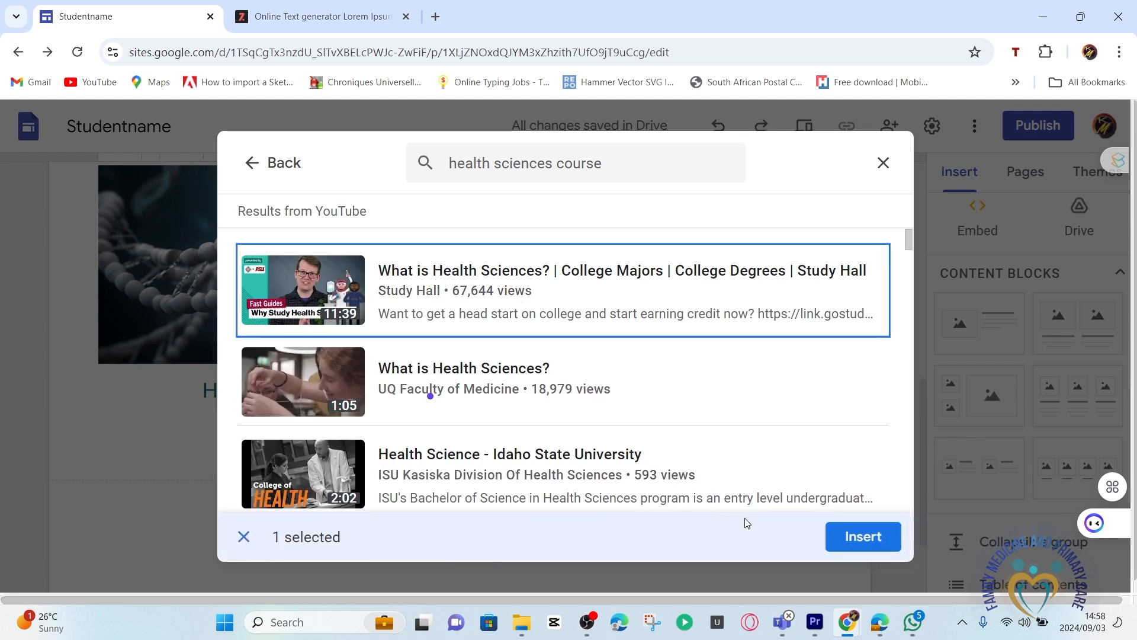
{"action": "left_click", "coordinate": [853, 536]}
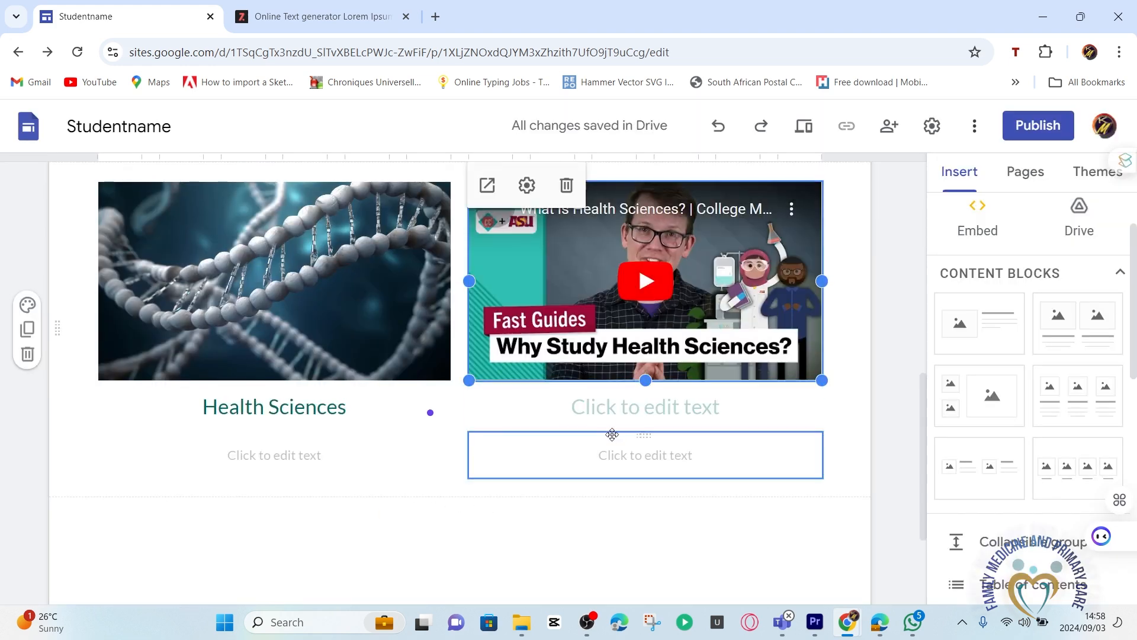
Enter "What is Health Sciences?" as the heading below the YouTube video
{"action": "left_click", "coordinate": [341, 407]}
{"action": "left_click_drag", "start_coordinate": [341, 407], "coordinate": [180, 408]}
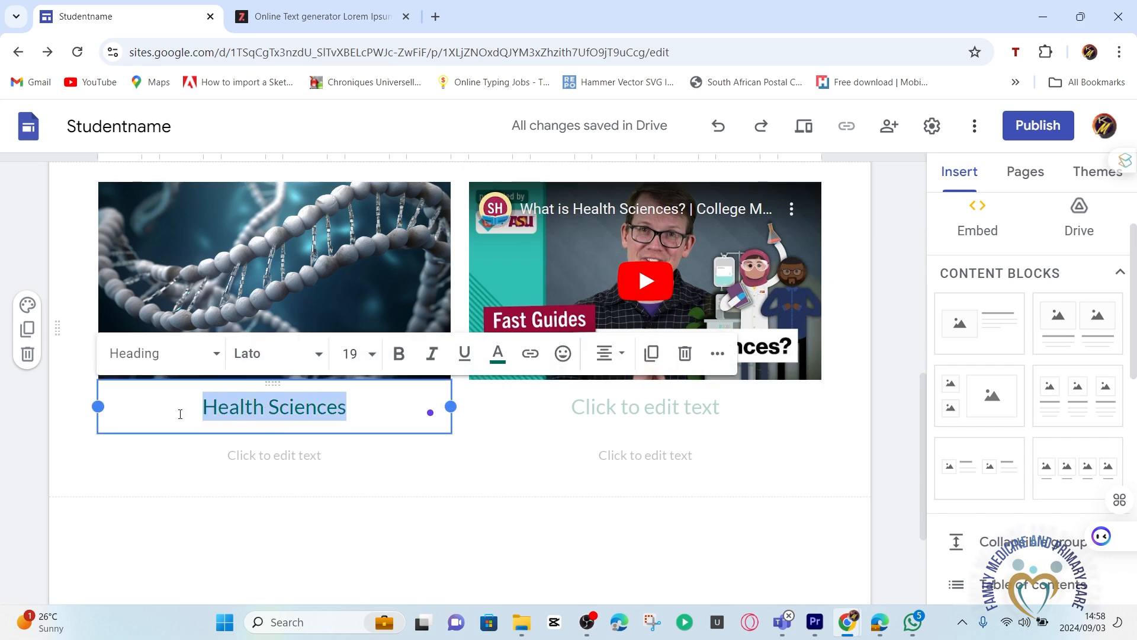
{"action": "left_click", "coordinate": [650, 421]}
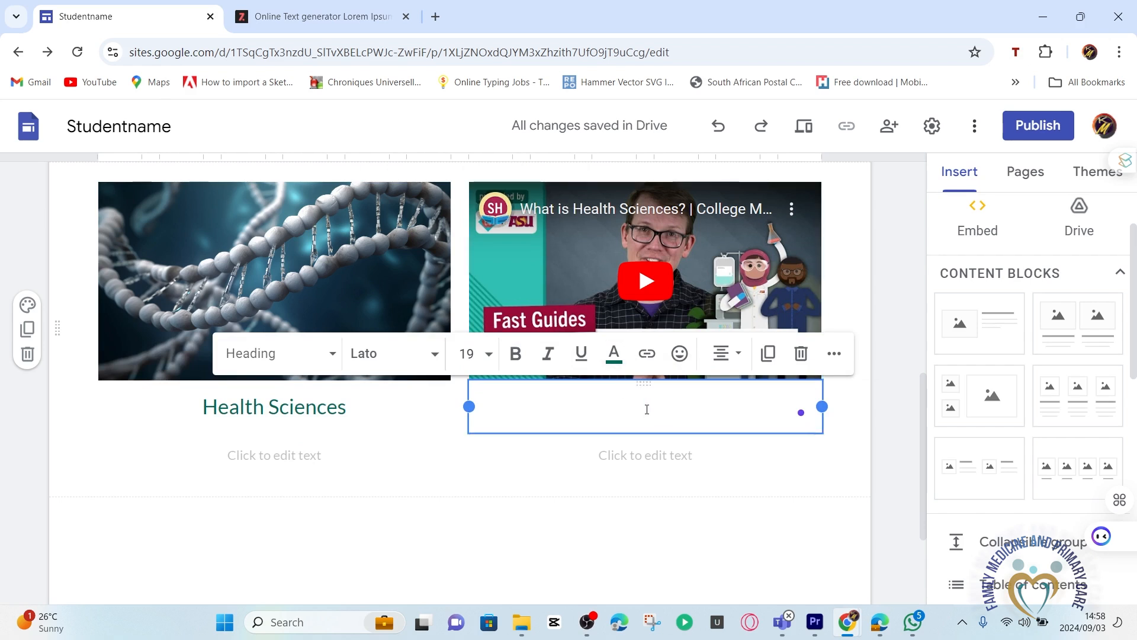
{"action": "type", "text": "What"}
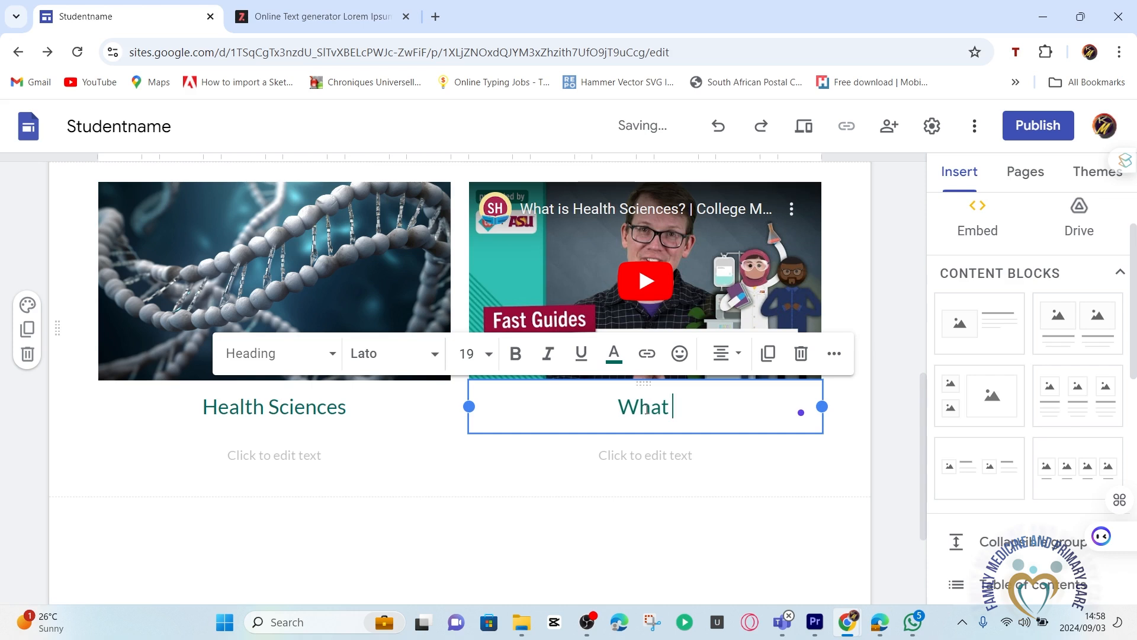
{"action": "type", "text": " is Heal"}
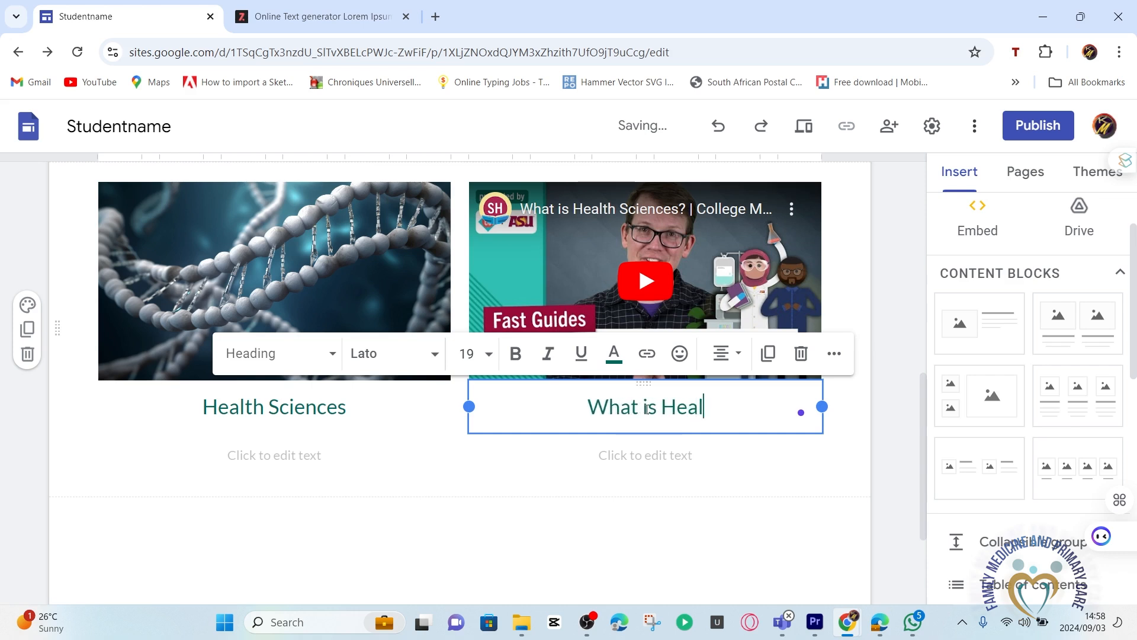
{"action": "type", "text": "th Scien"}
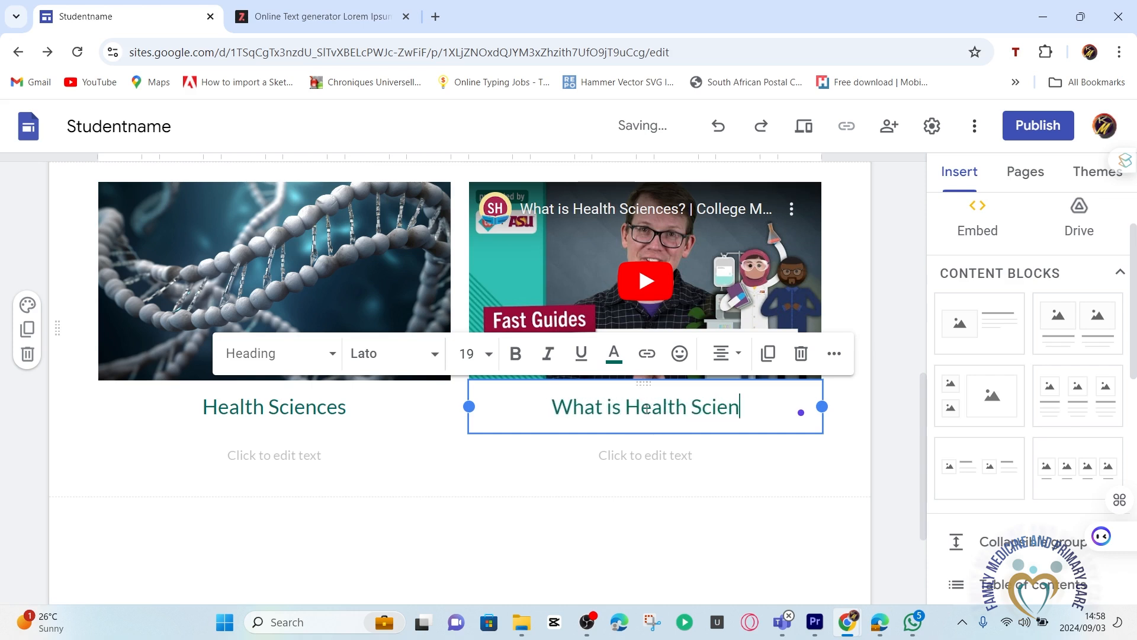
{"action": "type", "text": "ces"}
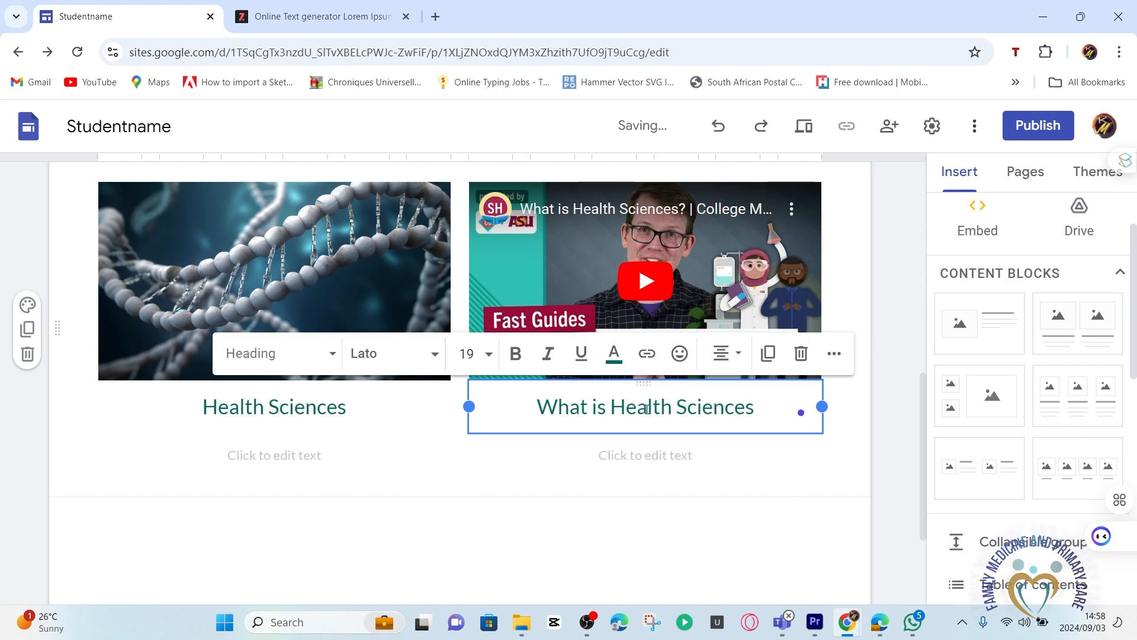
{"action": "type", "text": "?"}
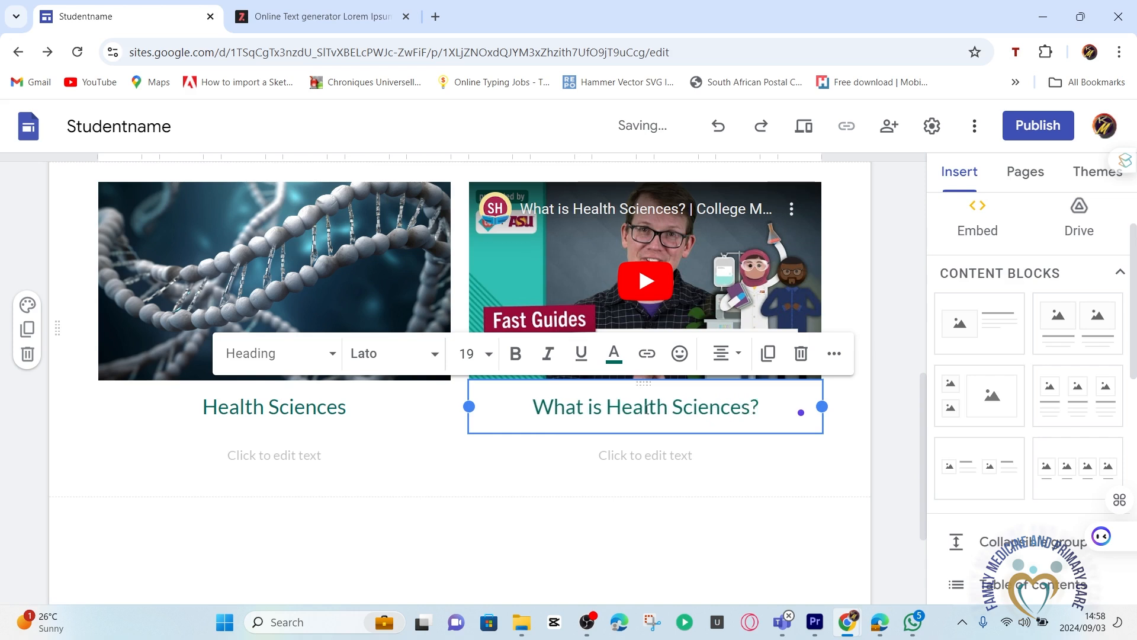
{"action": "left_click", "coordinate": [625, 510]}
{"action": "scroll", "coordinate": [622, 509], "scroll_direction": "up", "scroll_amount": 3}
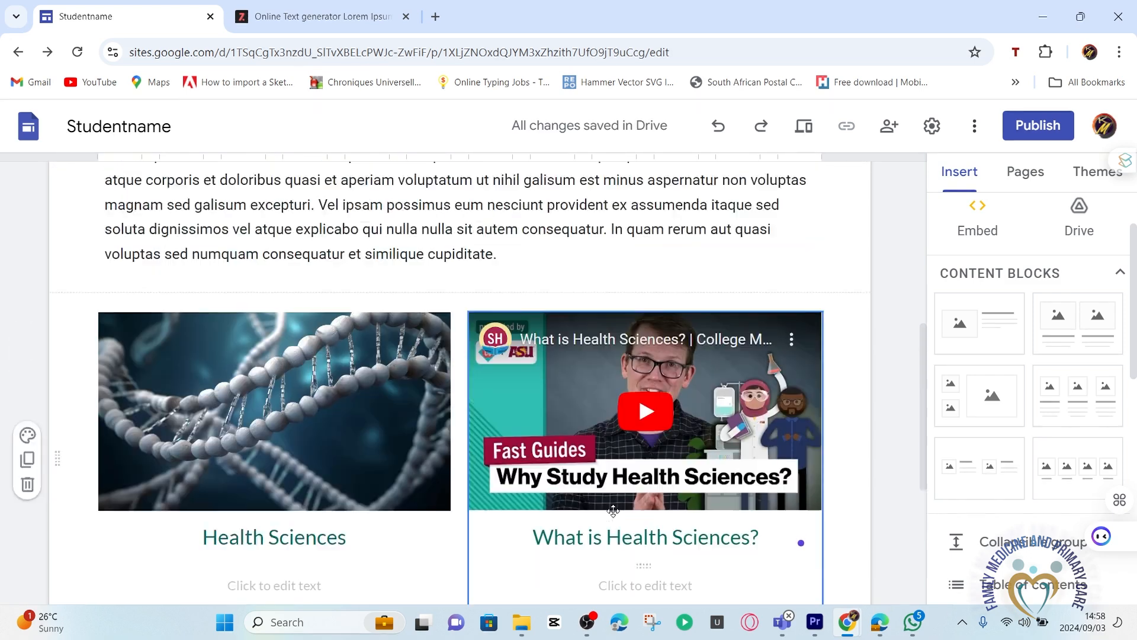
{"action": "scroll", "coordinate": [618, 507], "scroll_direction": "down", "scroll_amount": 2}
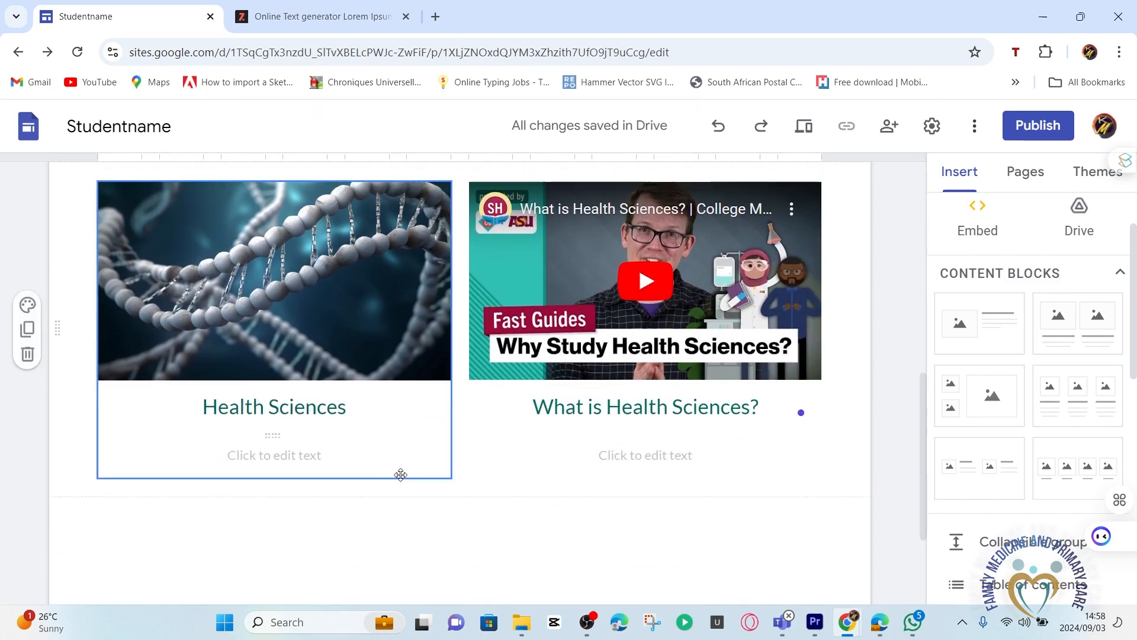
{"action": "left_click", "coordinate": [300, 461]}
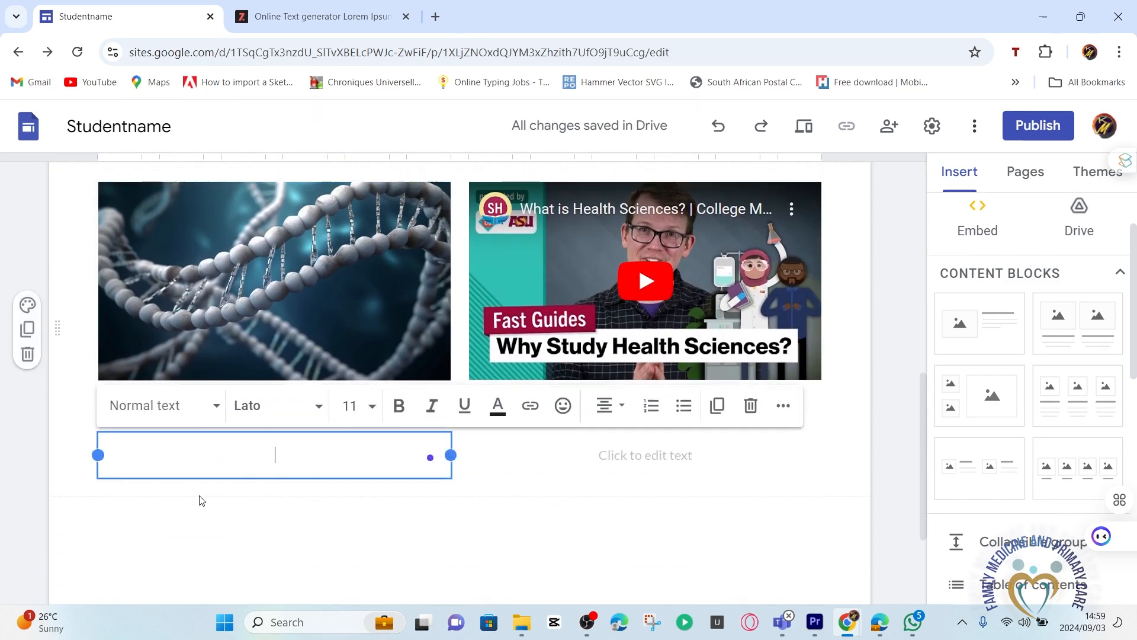
{"action": "left_click", "coordinate": [237, 531]}
{"action": "left_click", "coordinate": [274, 463]}
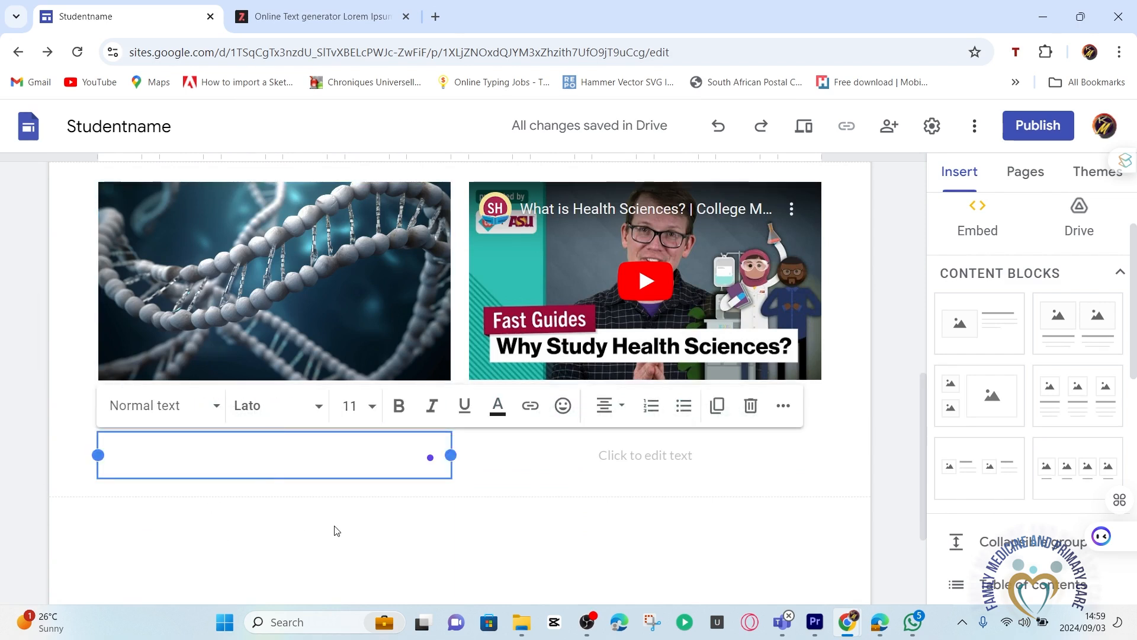
{"action": "left_click", "coordinate": [613, 455]}
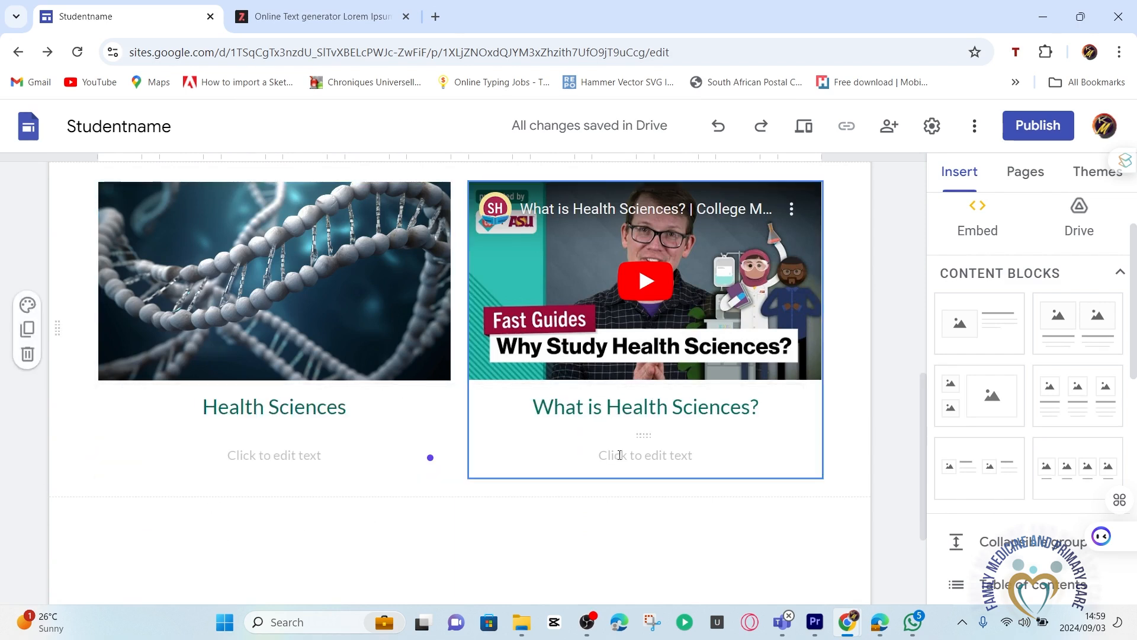
{"action": "left_click", "coordinate": [288, 456]}
{"action": "left_click", "coordinate": [264, 535]}
{"action": "left_click", "coordinate": [293, 458]}
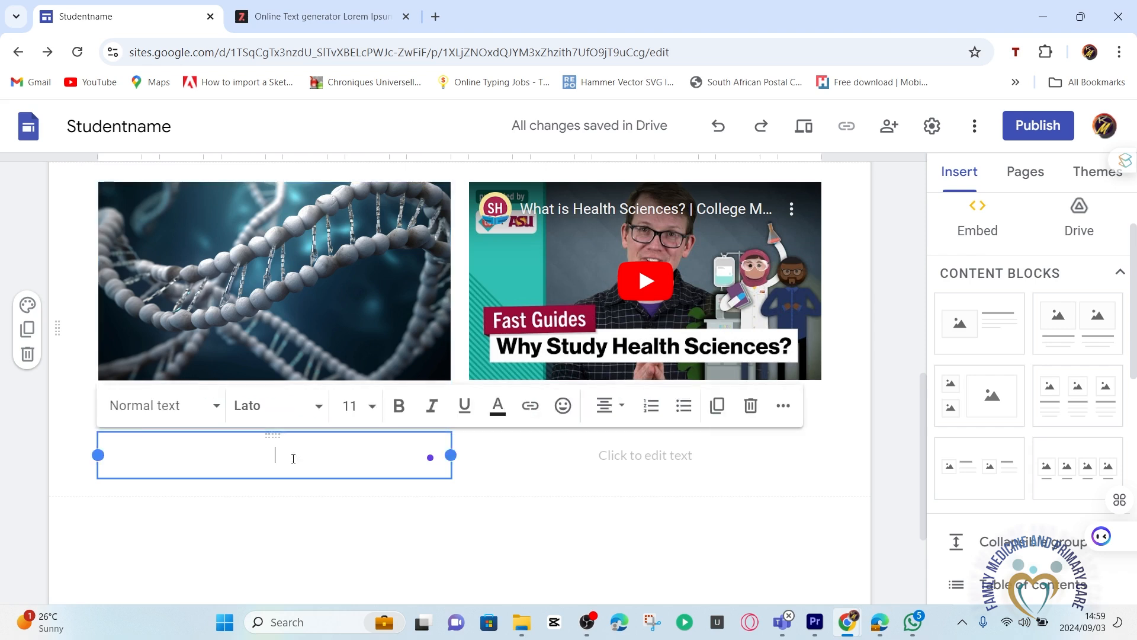
{"action": "left_click", "coordinate": [247, 550]}
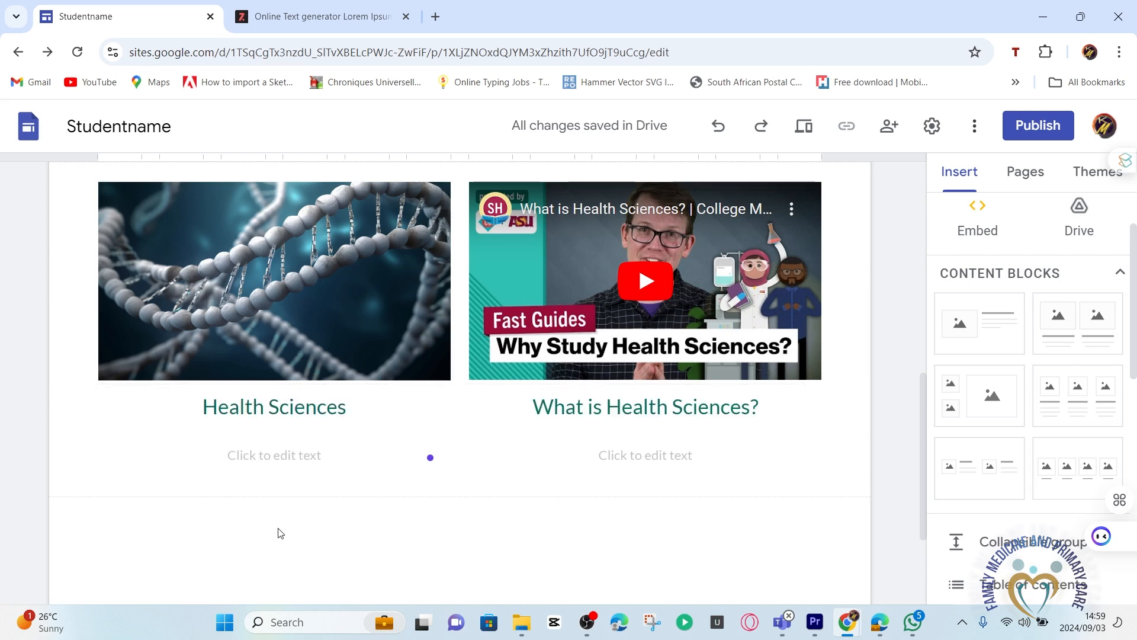
{"action": "scroll", "coordinate": [284, 521], "scroll_direction": "up", "scroll_amount": 3}
{"action": "scroll", "coordinate": [462, 421], "scroll_direction": "down", "scroll_amount": 3}
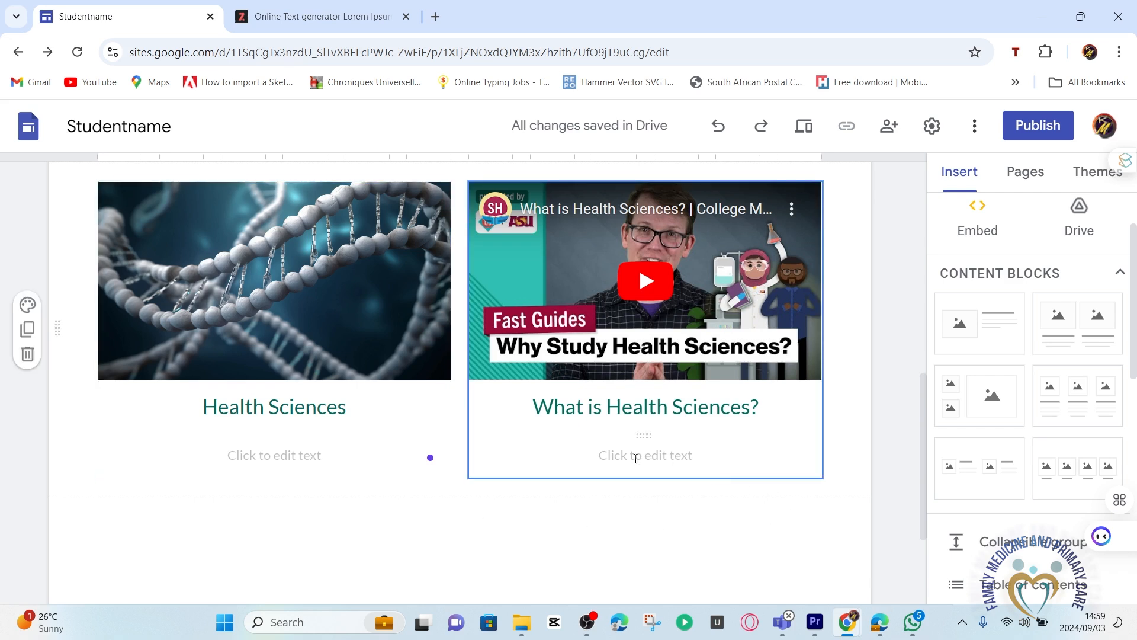
{"action": "left_click", "coordinate": [228, 451]}
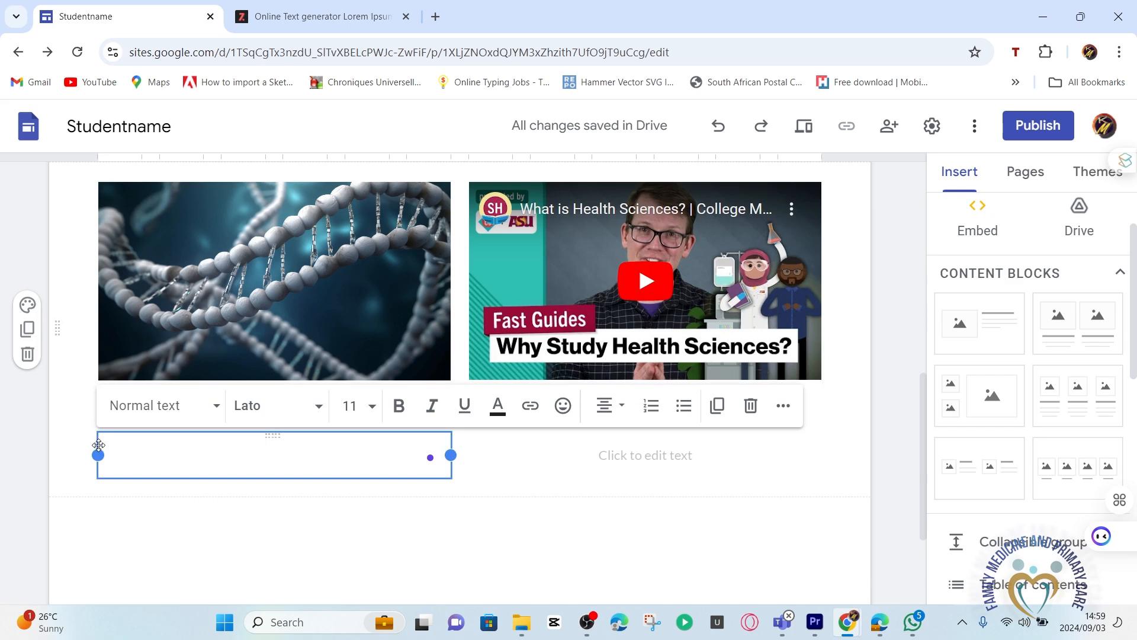
{"action": "left_click", "coordinate": [328, 482]}
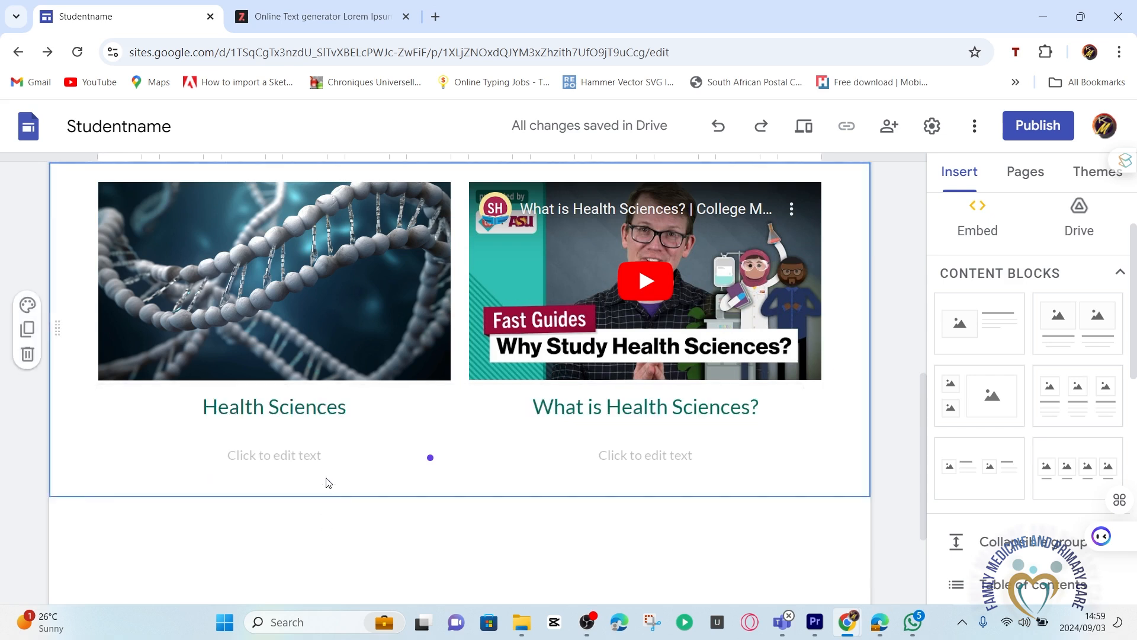
Delete the empty text placeholders below the "Health Sciences" and "What is Health Sciences?" headings
{"action": "left_click", "coordinate": [374, 463]}
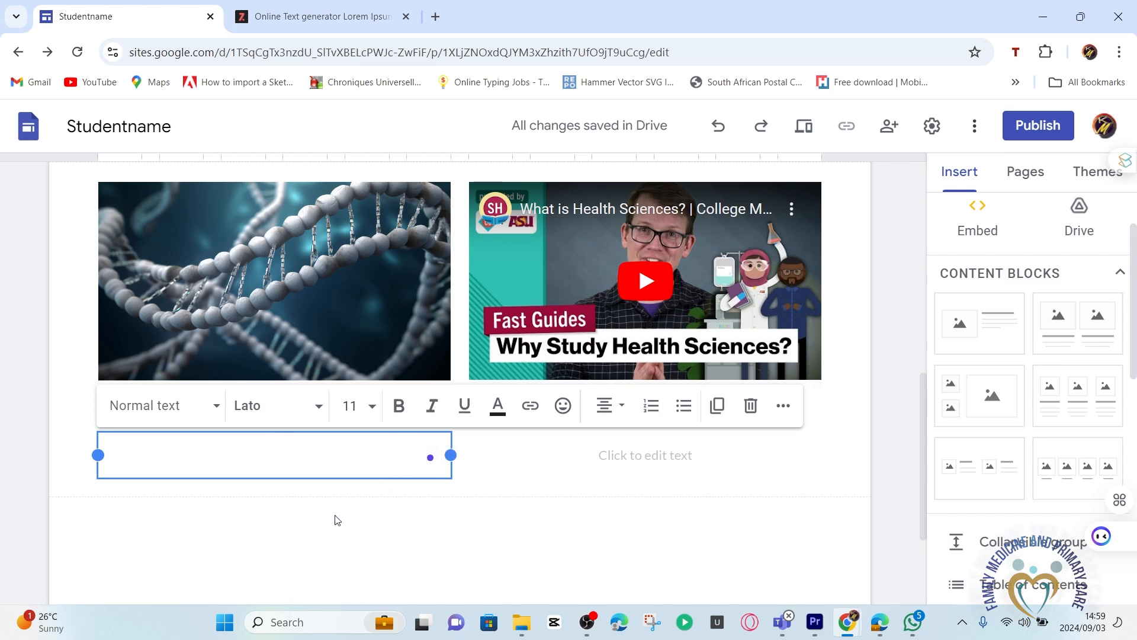
{"action": "left_click", "coordinate": [748, 407]}
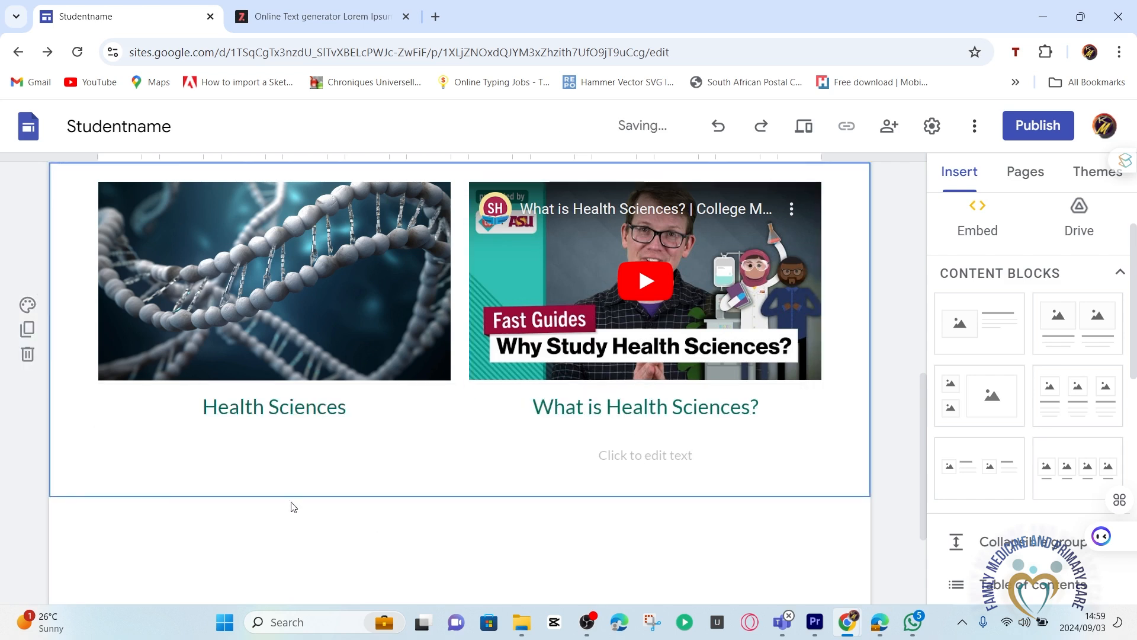
{"action": "left_click", "coordinate": [636, 444]}
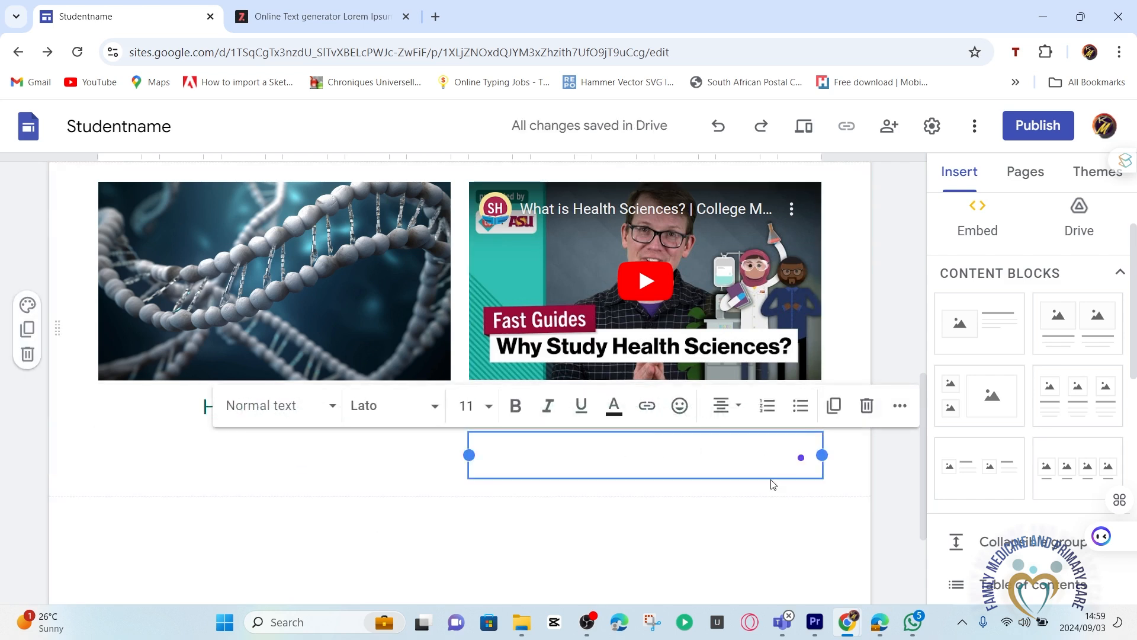
{"action": "left_click", "coordinate": [866, 406]}
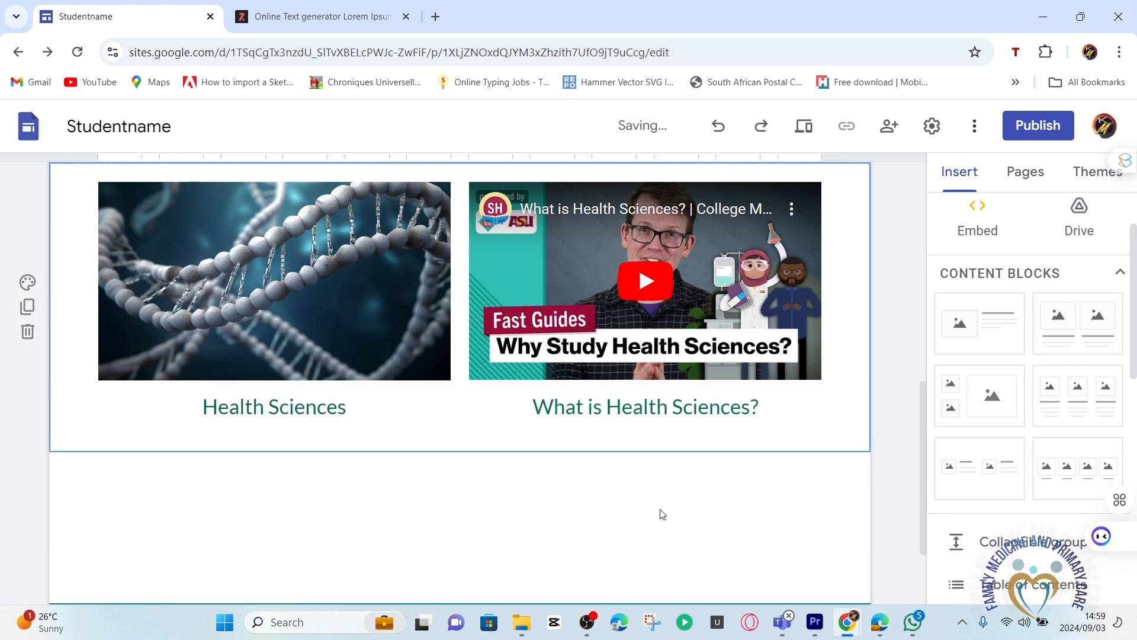
Add a new text box below the section with the DNA image and the YouTube video
{"action": "scroll", "coordinate": [459, 514], "scroll_direction": "up", "scroll_amount": 4}
{"action": "scroll", "coordinate": [465, 434], "scroll_direction": "down", "scroll_amount": 4}
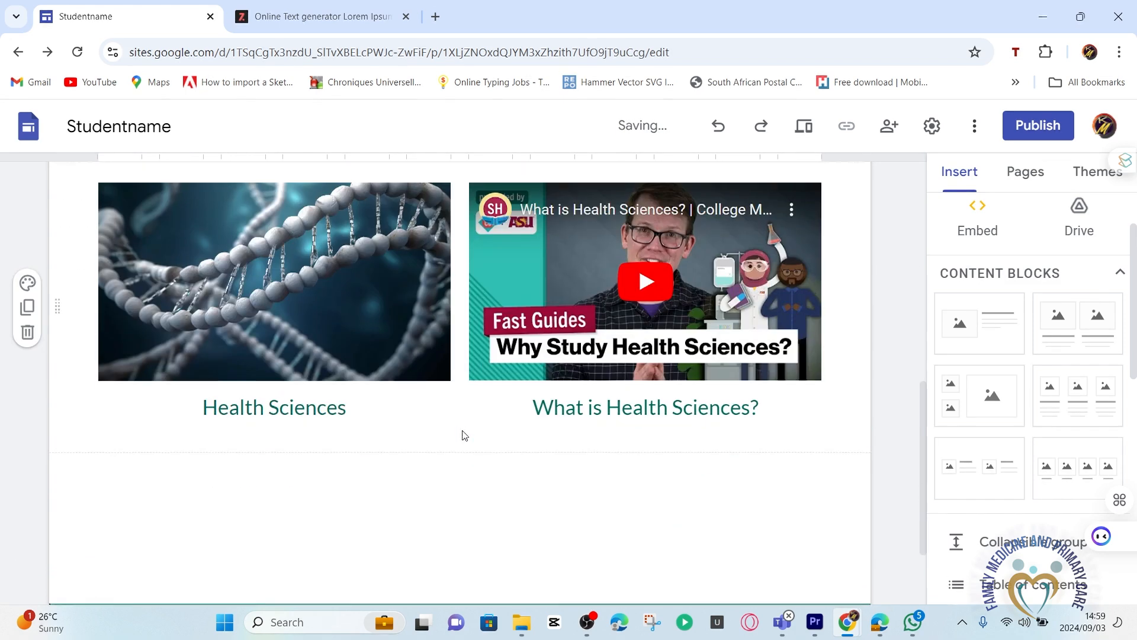
{"action": "left_click", "coordinate": [366, 320]}
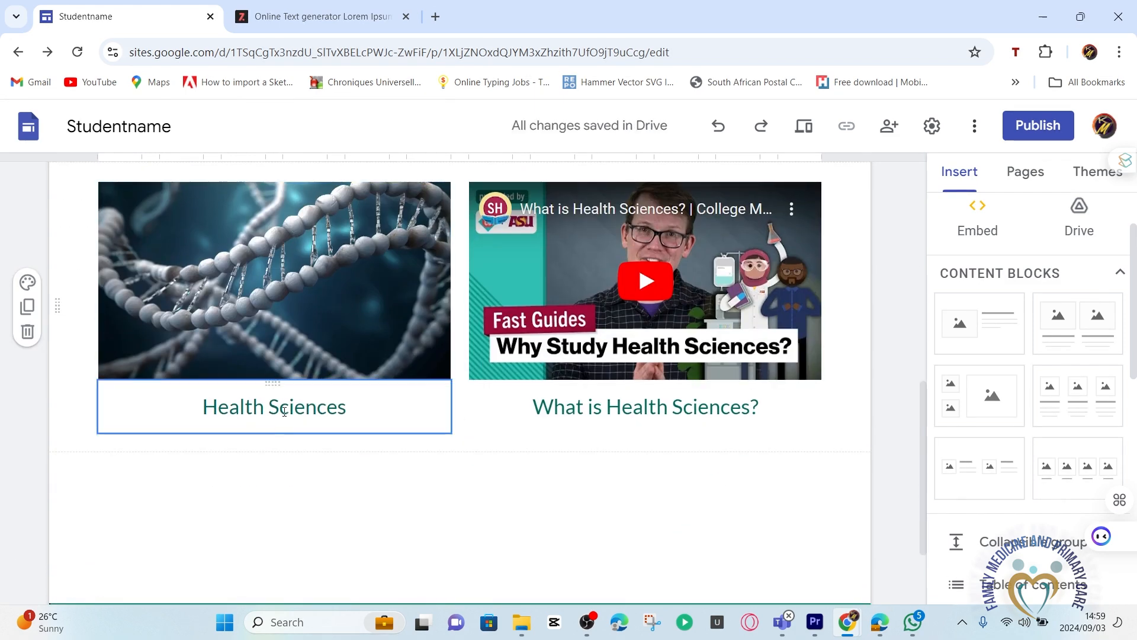
{"action": "scroll", "coordinate": [591, 449], "scroll_direction": "up", "scroll_amount": 4}
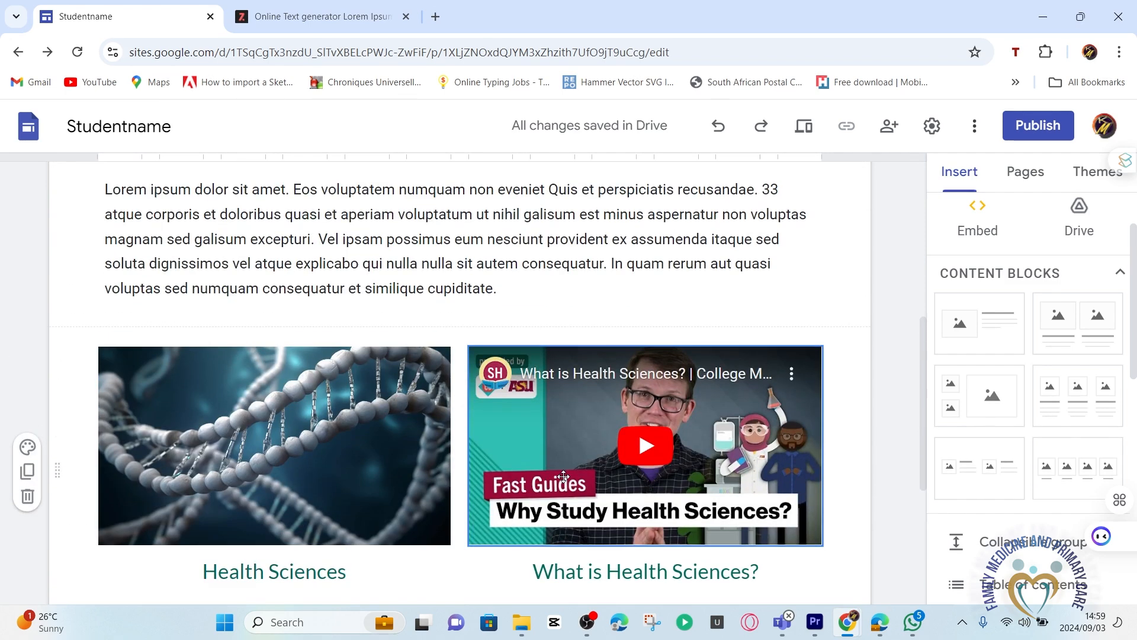
{"action": "scroll", "coordinate": [569, 460], "scroll_direction": "down", "scroll_amount": 2}
{"action": "scroll", "coordinate": [568, 461], "scroll_direction": "down", "scroll_amount": 3}
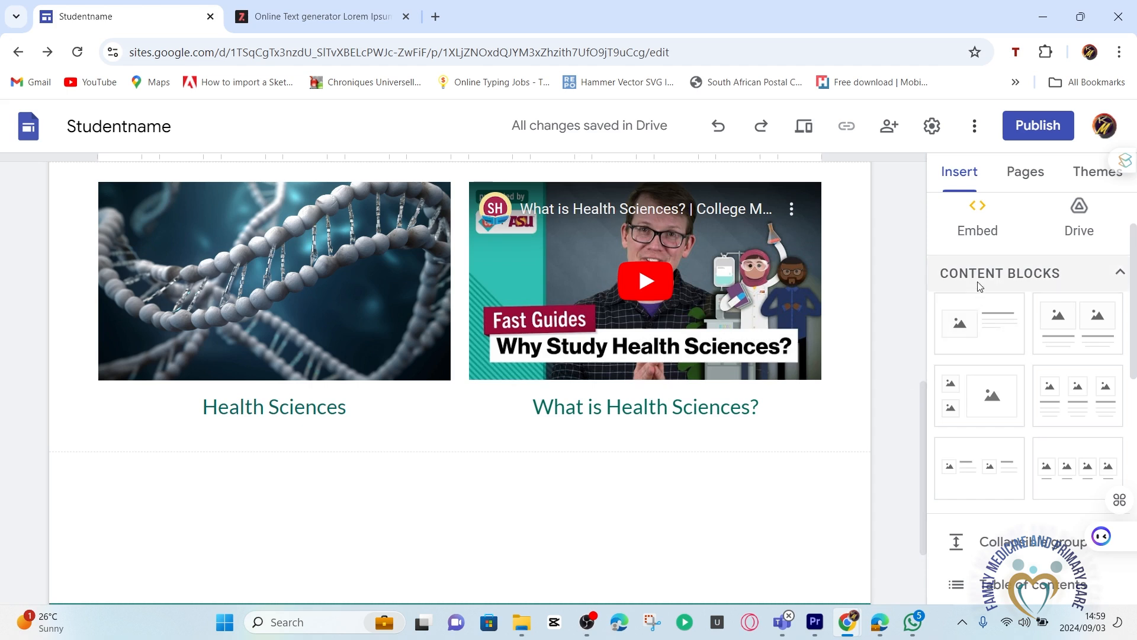
{"action": "scroll", "coordinate": [999, 327], "scroll_direction": "up", "scroll_amount": 2}
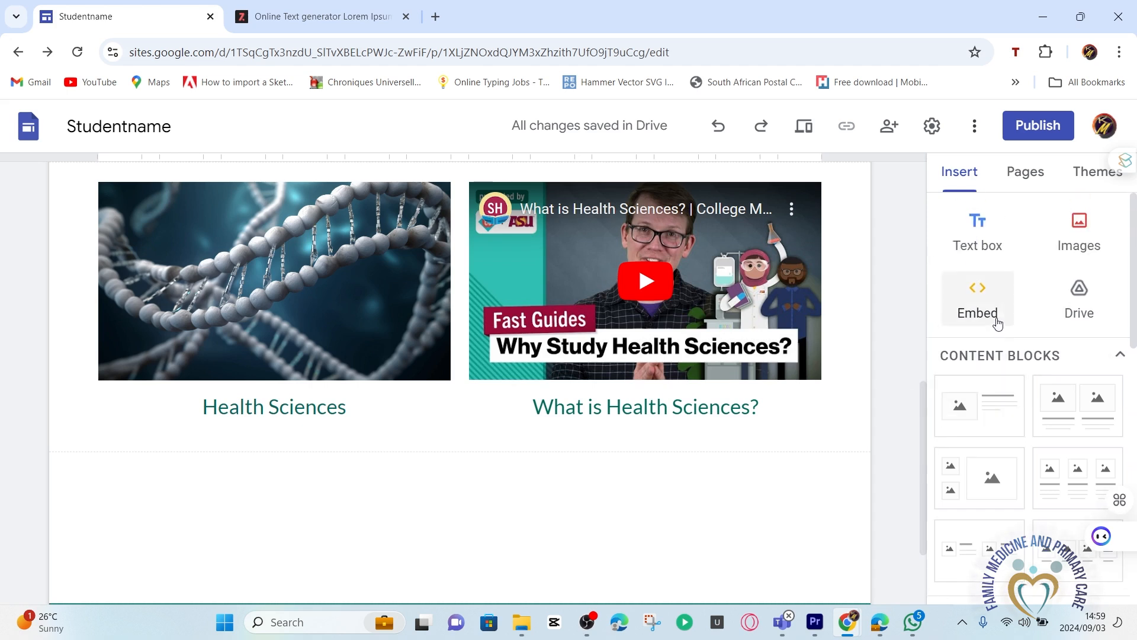
{"action": "left_click", "coordinate": [981, 246]}
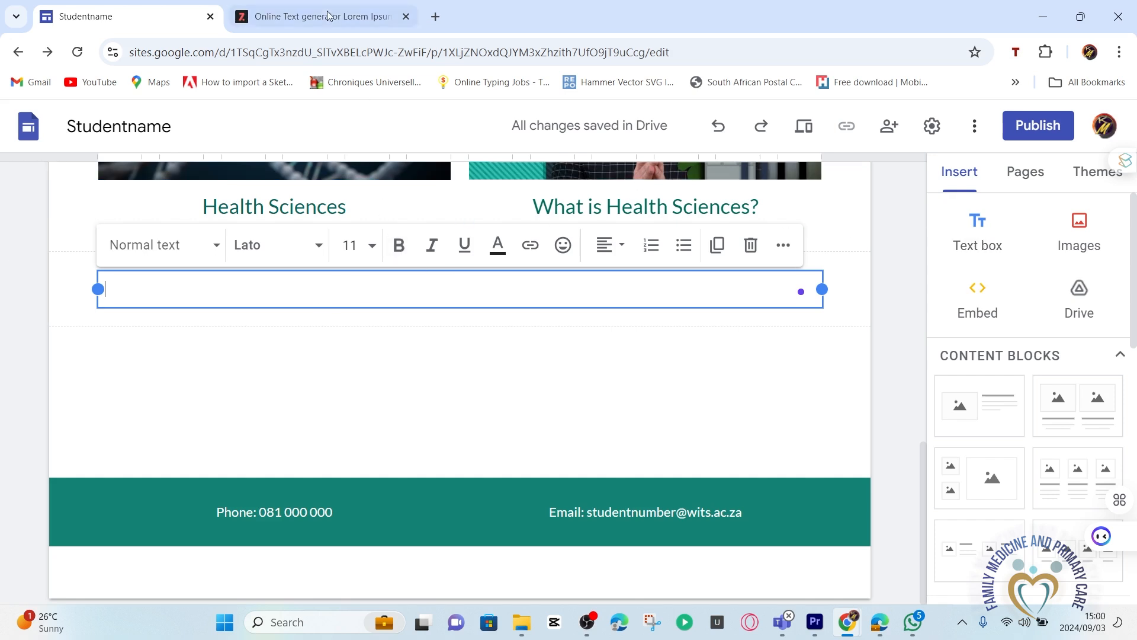
Switch to the Lorem Ipsum generator, generate new text and copy the paragraph beginning "Id molestias autem"
{"action": "left_click", "coordinate": [305, 17]}
{"action": "left_click", "coordinate": [373, 403]}
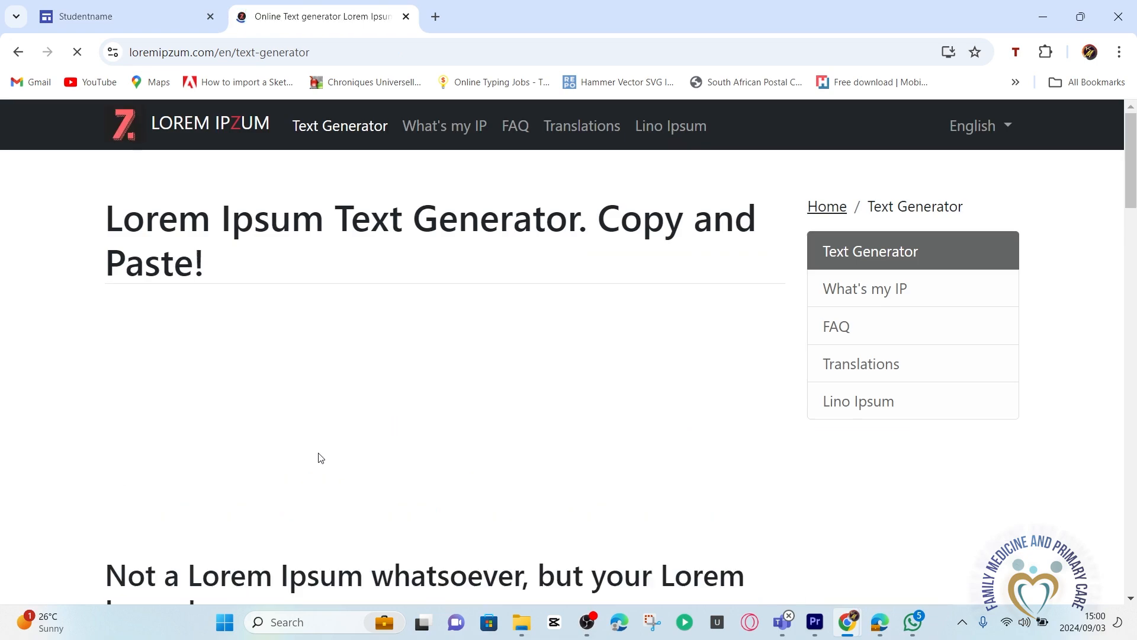
{"action": "scroll", "coordinate": [330, 422], "scroll_direction": "down", "scroll_amount": 5}
{"action": "scroll", "coordinate": [330, 422], "scroll_direction": "down", "scroll_amount": 8}
{"action": "scroll", "coordinate": [588, 479], "scroll_direction": "down", "scroll_amount": 6}
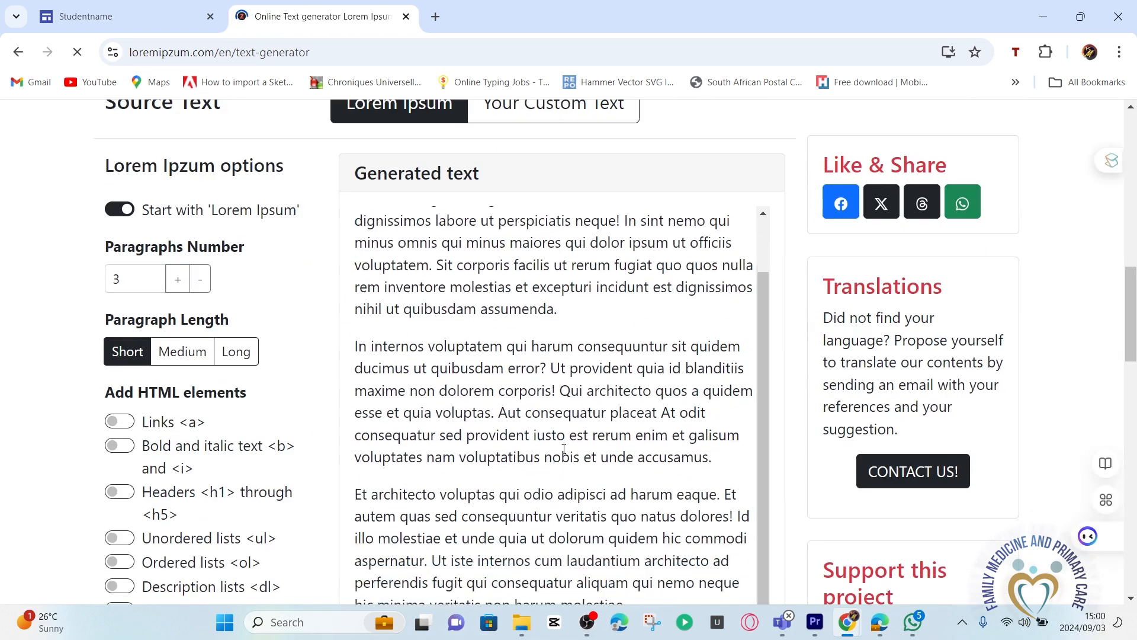
{"action": "left_click", "coordinate": [505, 354]}
{"action": "scroll", "coordinate": [388, 211], "scroll_direction": "up", "scroll_amount": 3}
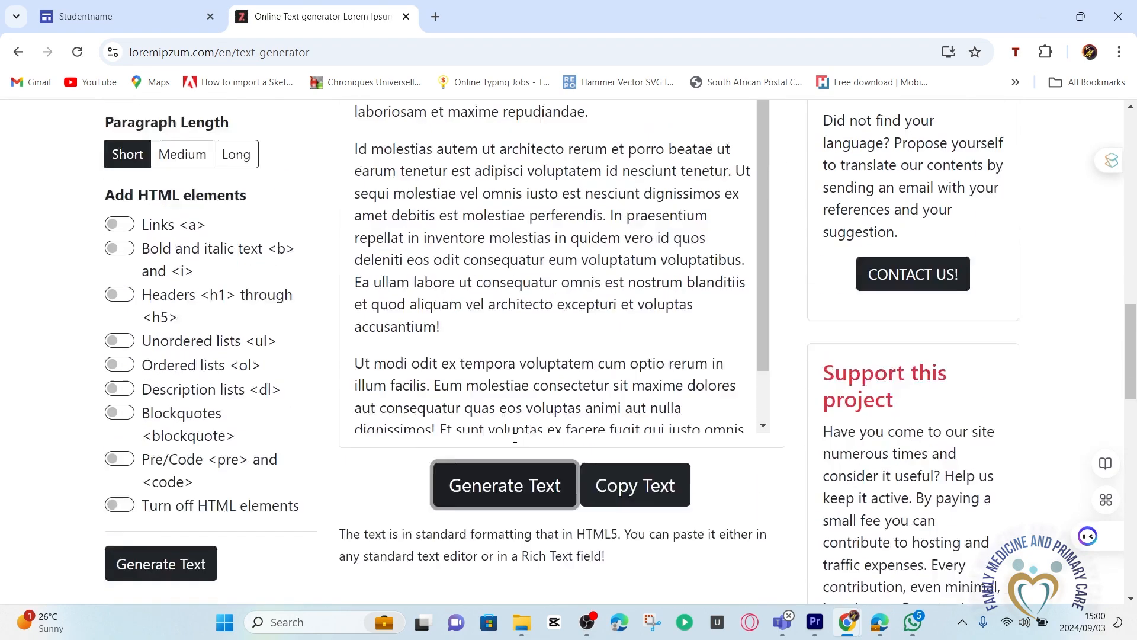
{"action": "left_click_drag", "start_coordinate": [354, 187], "coordinate": [457, 362]}
{"action": "key", "text": "ctrl+c"}
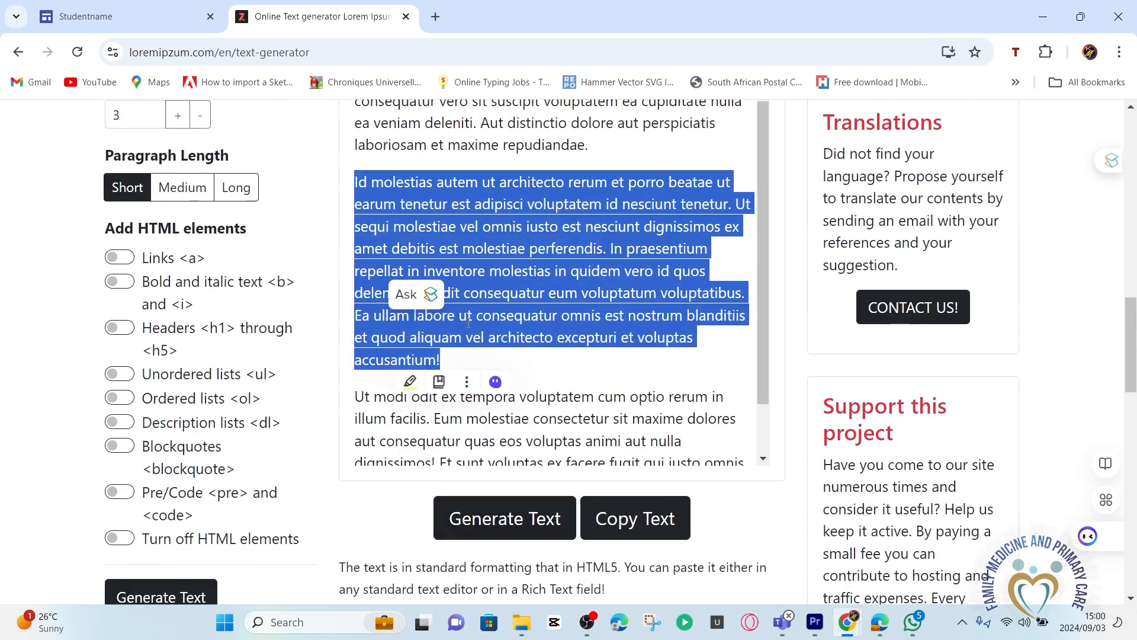
Return to the Google Sites editor and paste the copied paragraph into the empty text box
{"action": "left_click", "coordinate": [140, 14]}
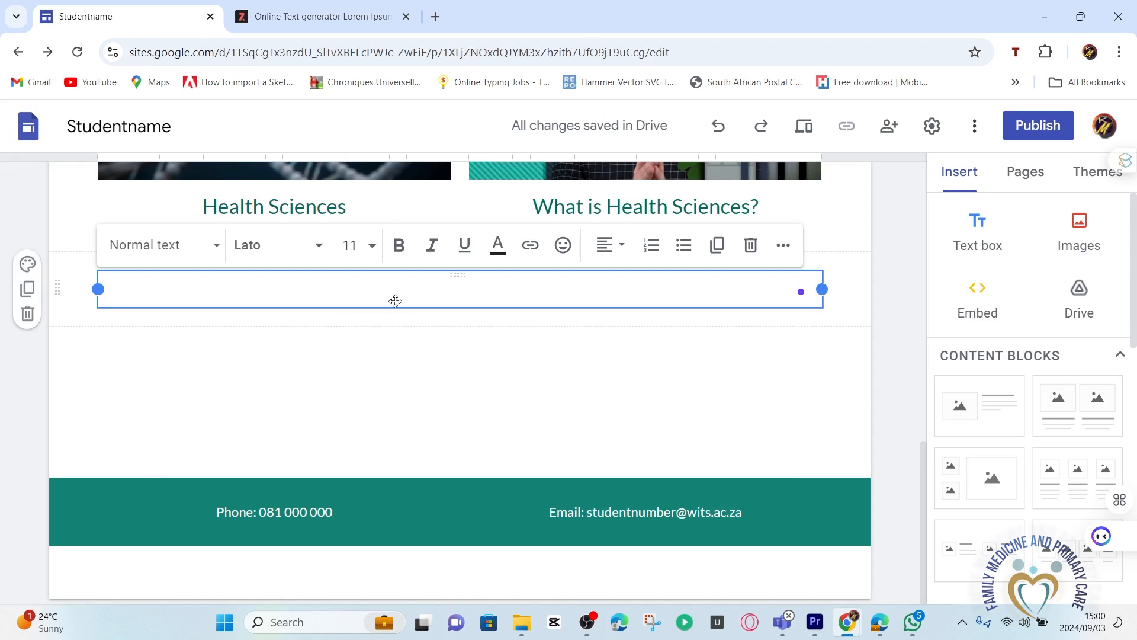
{"action": "key", "text": "ctrl+v"}
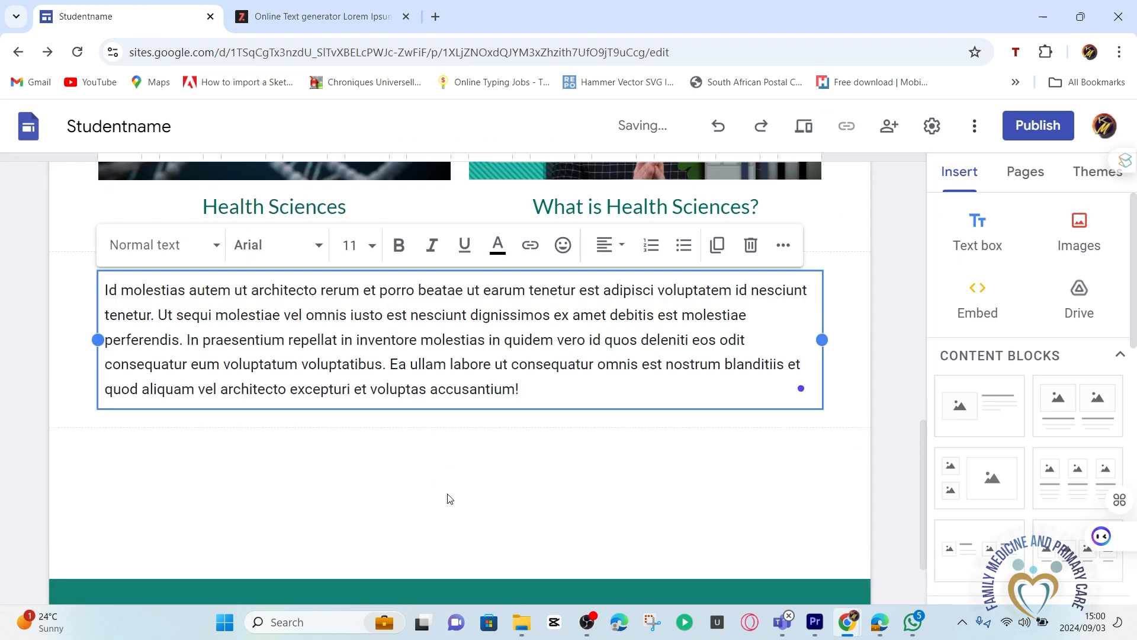
{"action": "left_click", "coordinate": [451, 513]}
Review the SAHL Blog page from header to footer and look at the subpages listed under SAHL
{"action": "scroll", "coordinate": [438, 509], "scroll_direction": "up", "scroll_amount": 5}
{"action": "scroll", "coordinate": [425, 504], "scroll_direction": "up", "scroll_amount": 6}
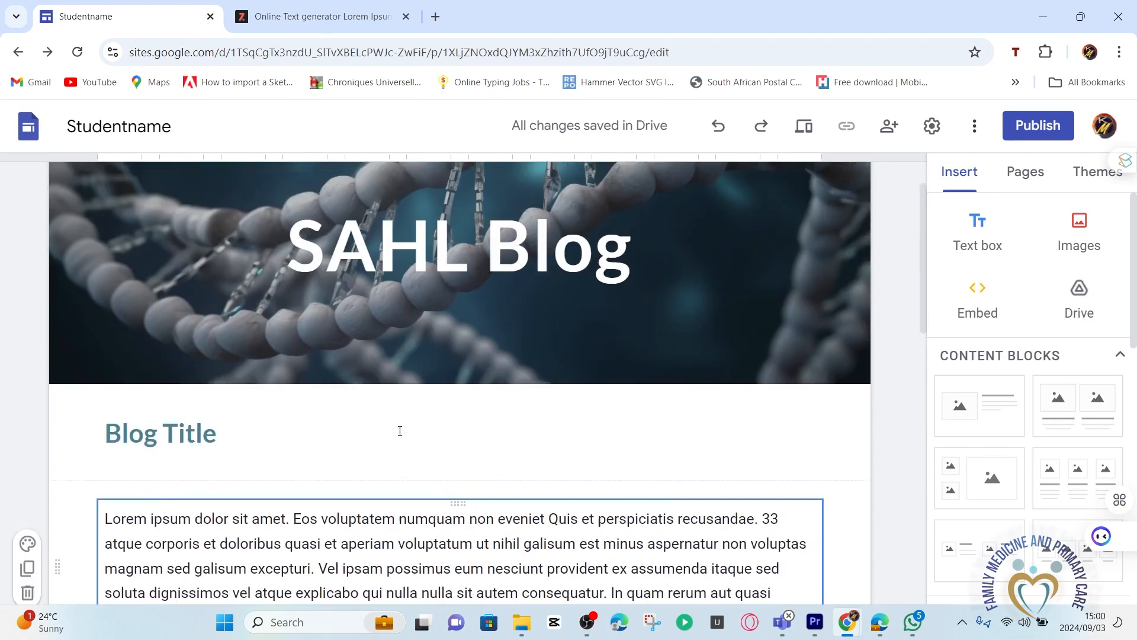
{"action": "scroll", "coordinate": [457, 356], "scroll_direction": "down", "scroll_amount": 4}
{"action": "scroll", "coordinate": [459, 278], "scroll_direction": "down", "scroll_amount": 5}
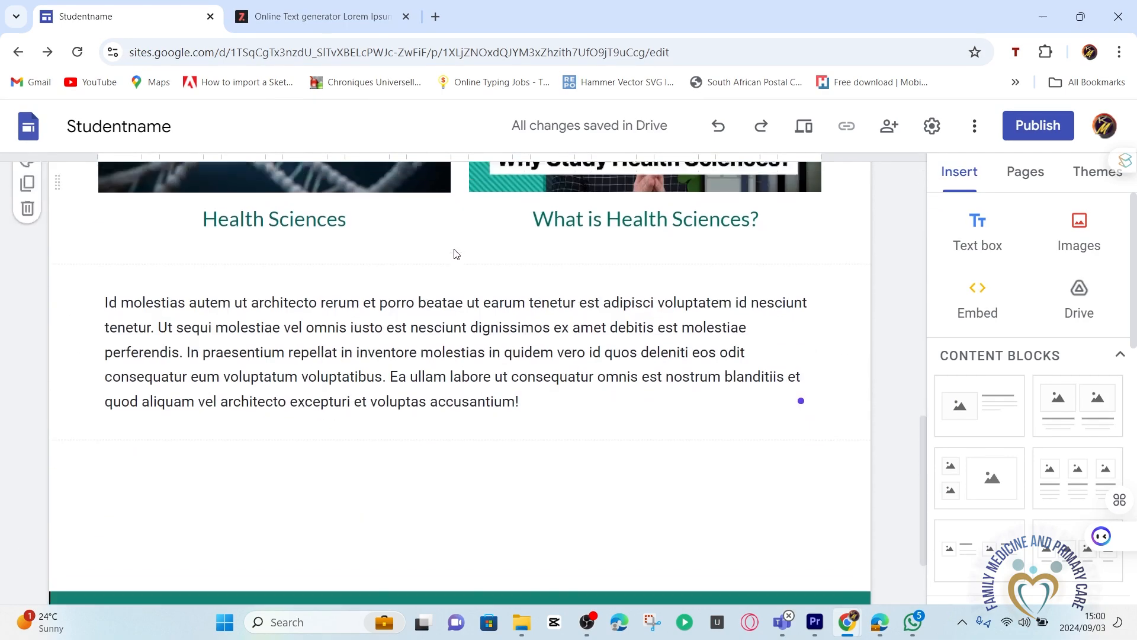
{"action": "scroll", "coordinate": [453, 252], "scroll_direction": "up", "scroll_amount": 8}
{"action": "scroll", "coordinate": [452, 248], "scroll_direction": "up", "scroll_amount": 3}
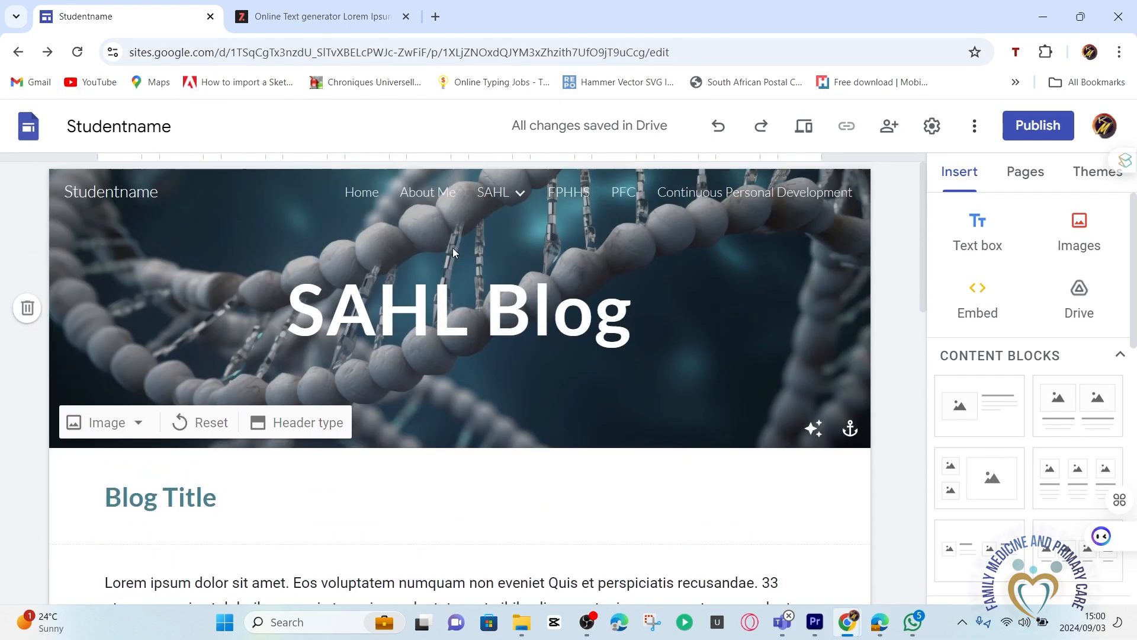
{"action": "mouse_move", "coordinate": [495, 206]}
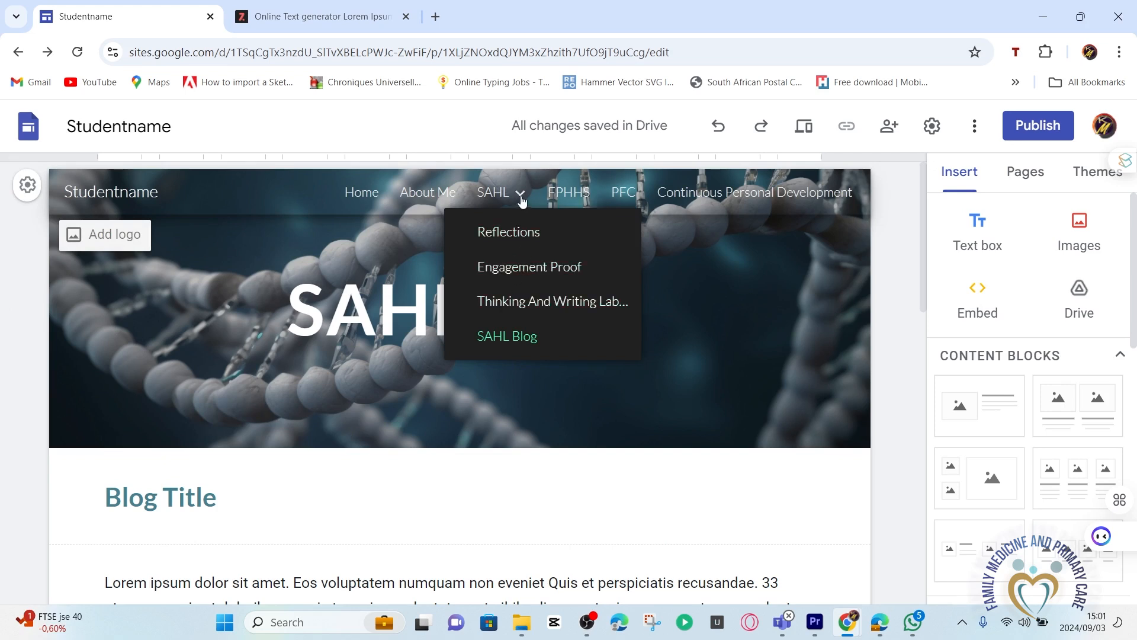
{"action": "left_click", "coordinate": [520, 196]}
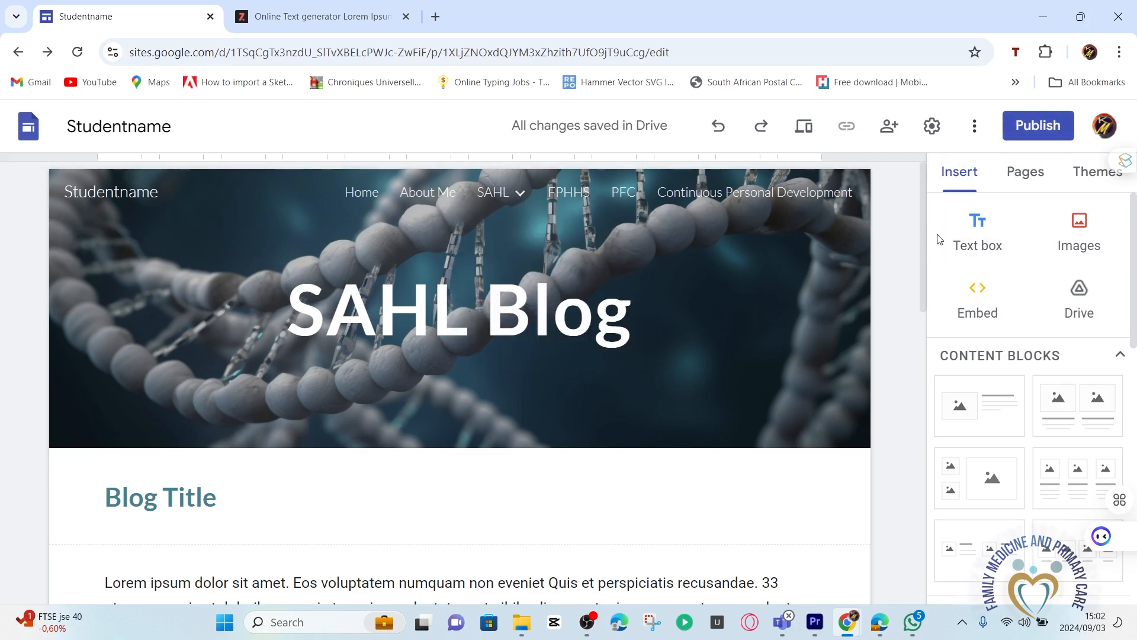
{"action": "left_click_drag", "start_coordinate": [923, 225], "coordinate": [922, 247]}
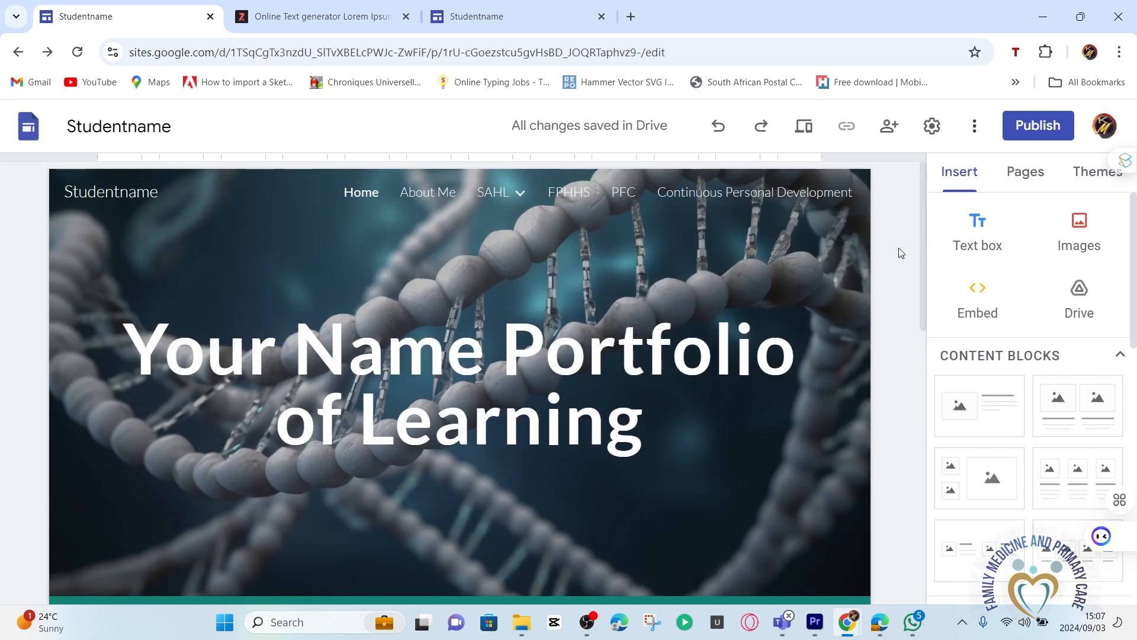
Publish the site to the web with the web address student-project-name, viewable by anyone
{"action": "left_click", "coordinate": [1038, 126]}
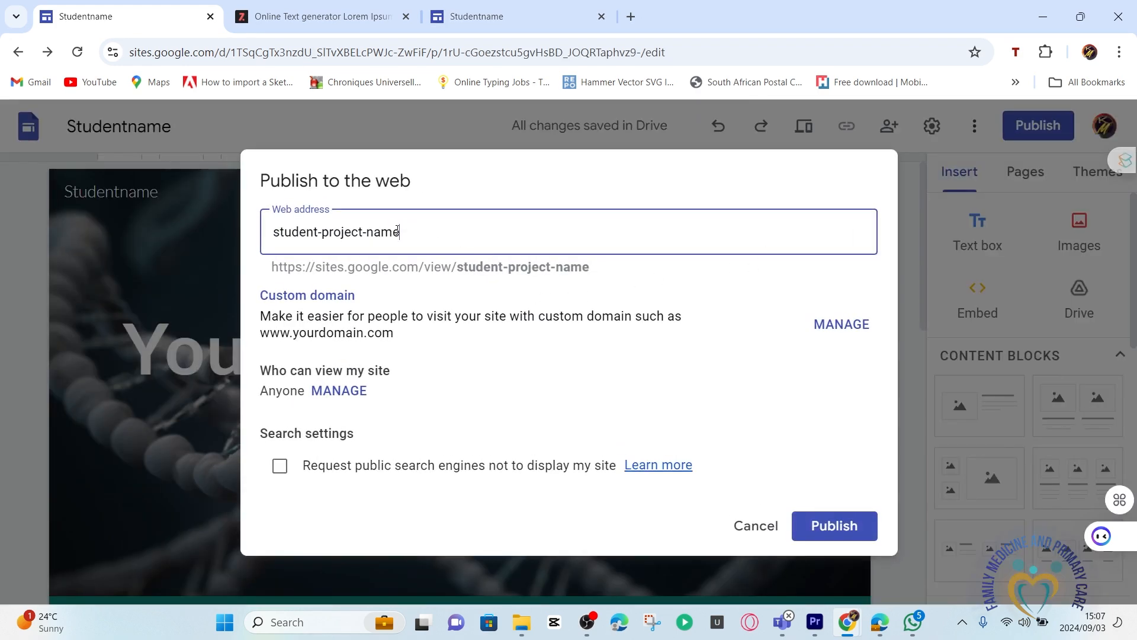
{"action": "left_click_drag", "start_coordinate": [398, 232], "coordinate": [271, 232]}
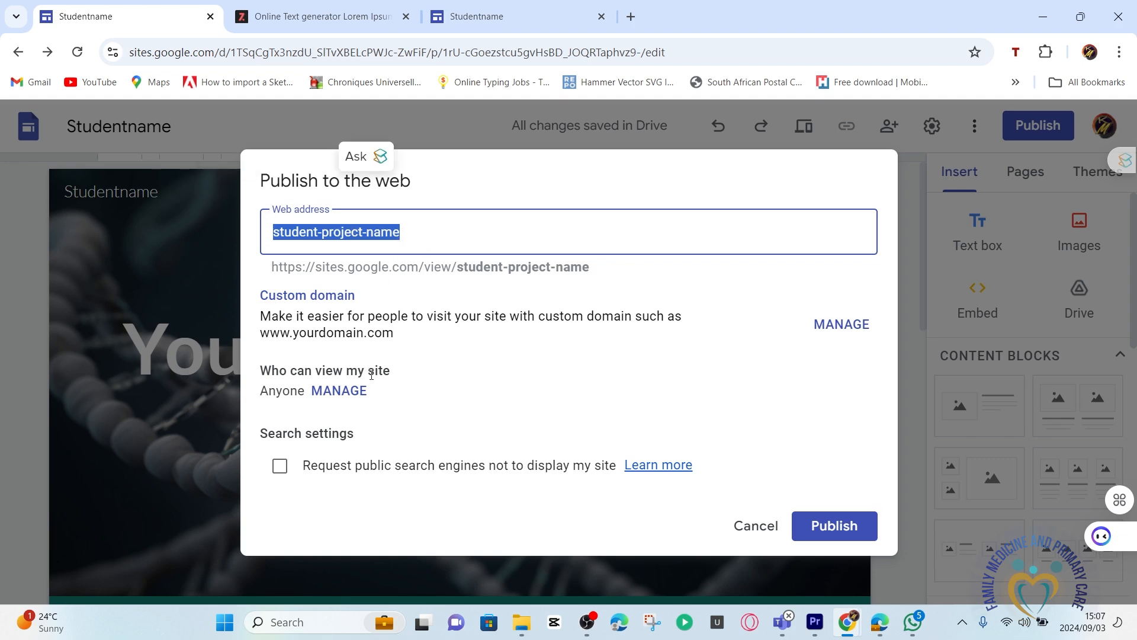
{"action": "left_click", "coordinate": [374, 232]}
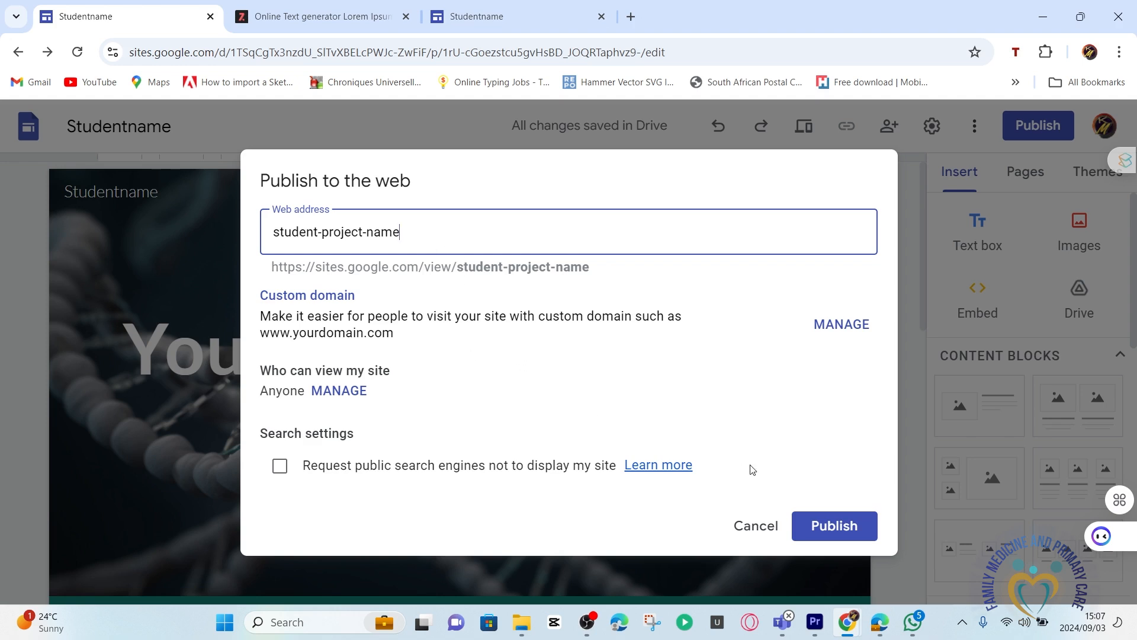
{"action": "left_click", "coordinate": [835, 533]}
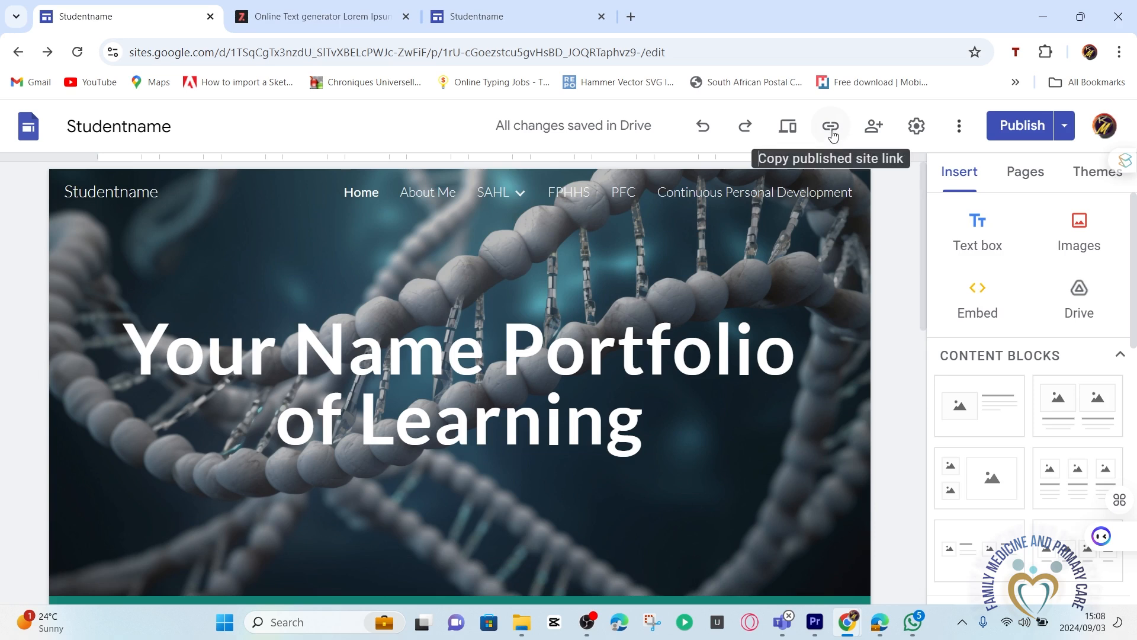
Copy the published site link, close the old Studentname preview and open the link in a new browser tab
{"action": "left_click", "coordinate": [831, 131]}
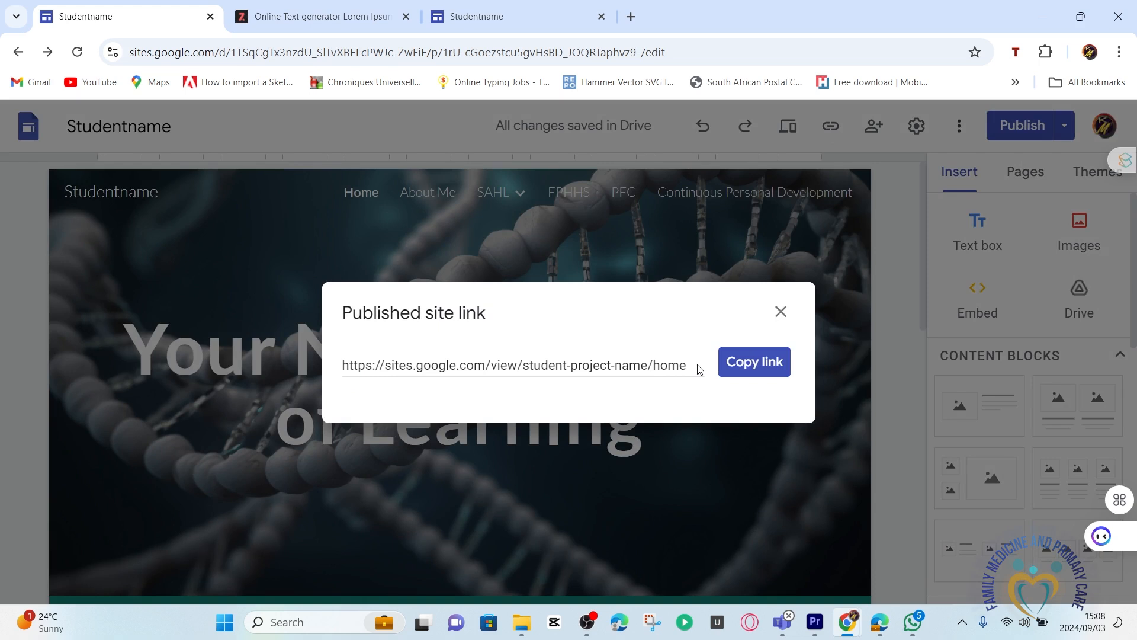
{"action": "left_click", "coordinate": [753, 365]}
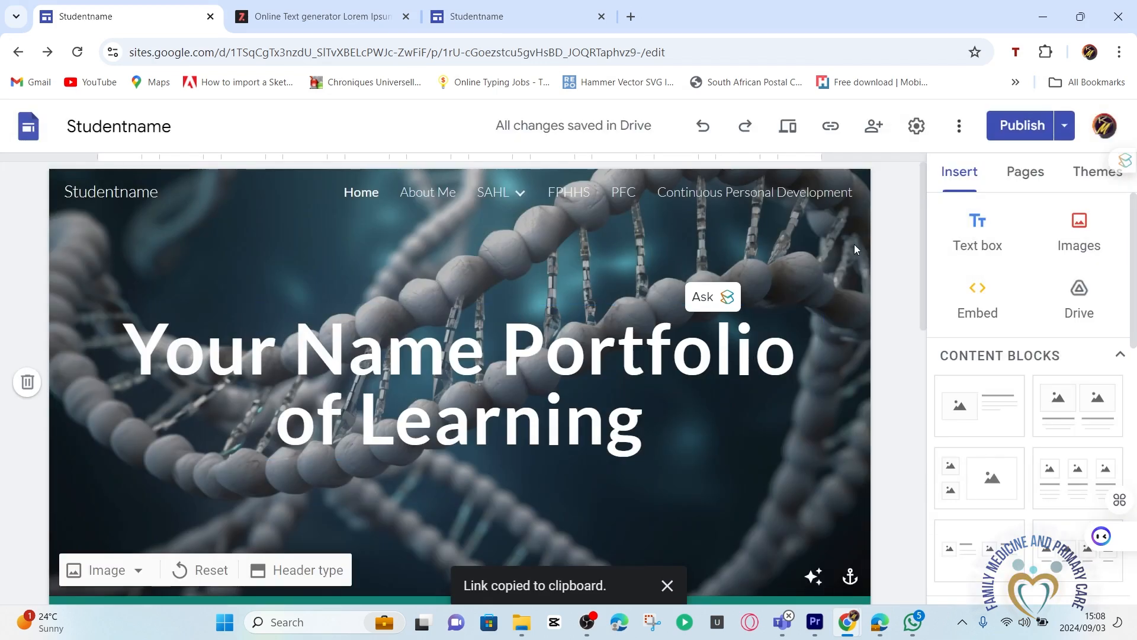
{"action": "left_click", "coordinate": [601, 16]}
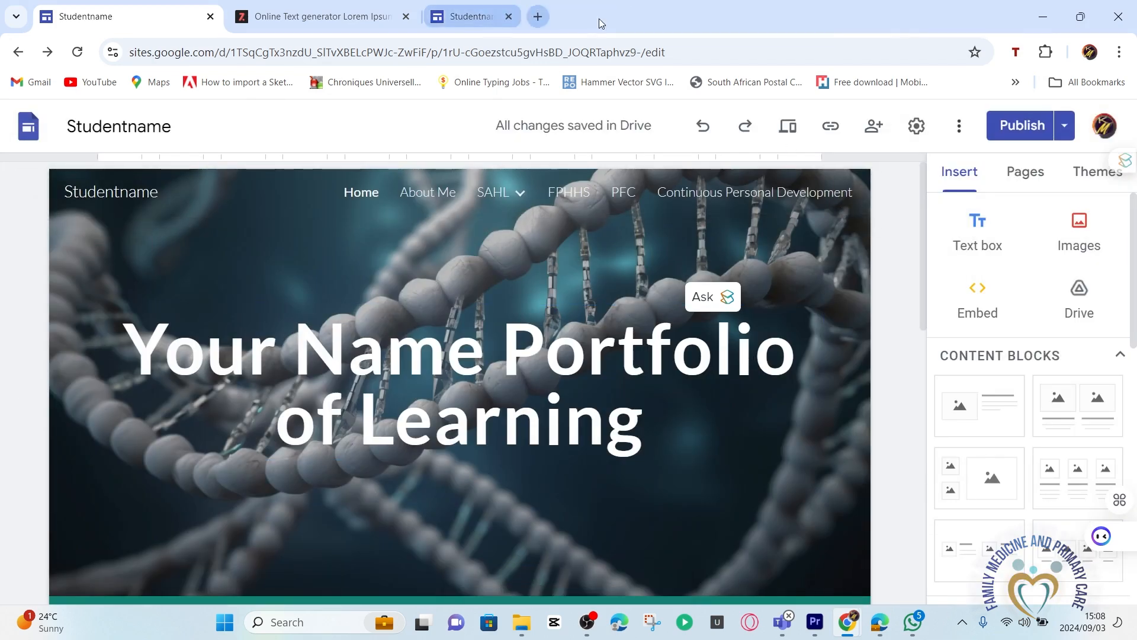
{"action": "left_click", "coordinate": [435, 16]}
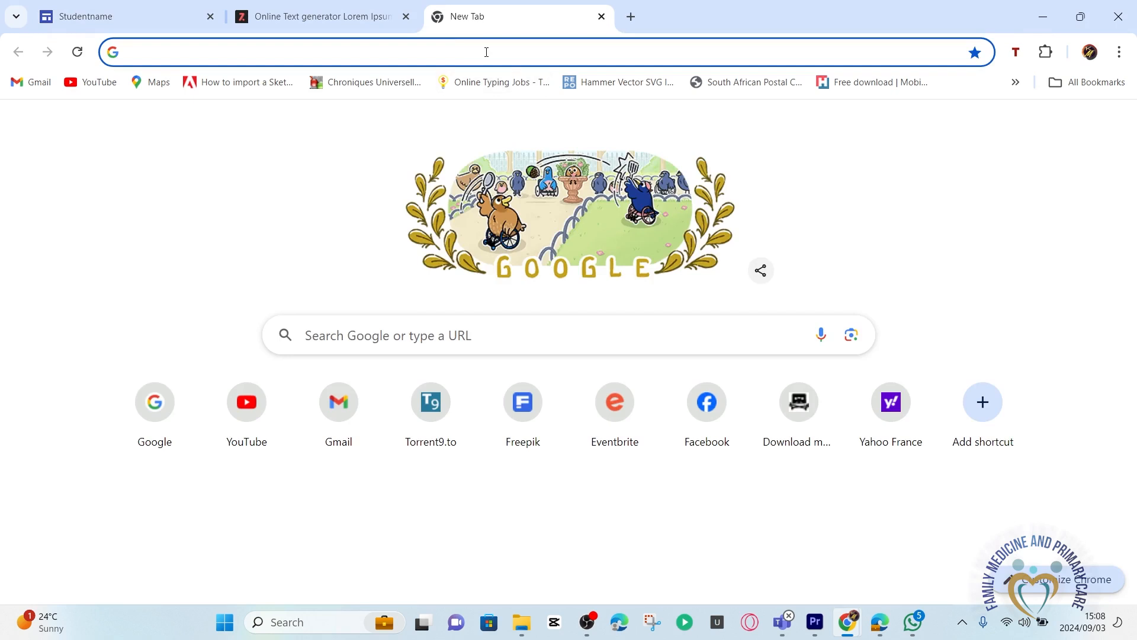
{"action": "key", "text": "ctrl+v"}
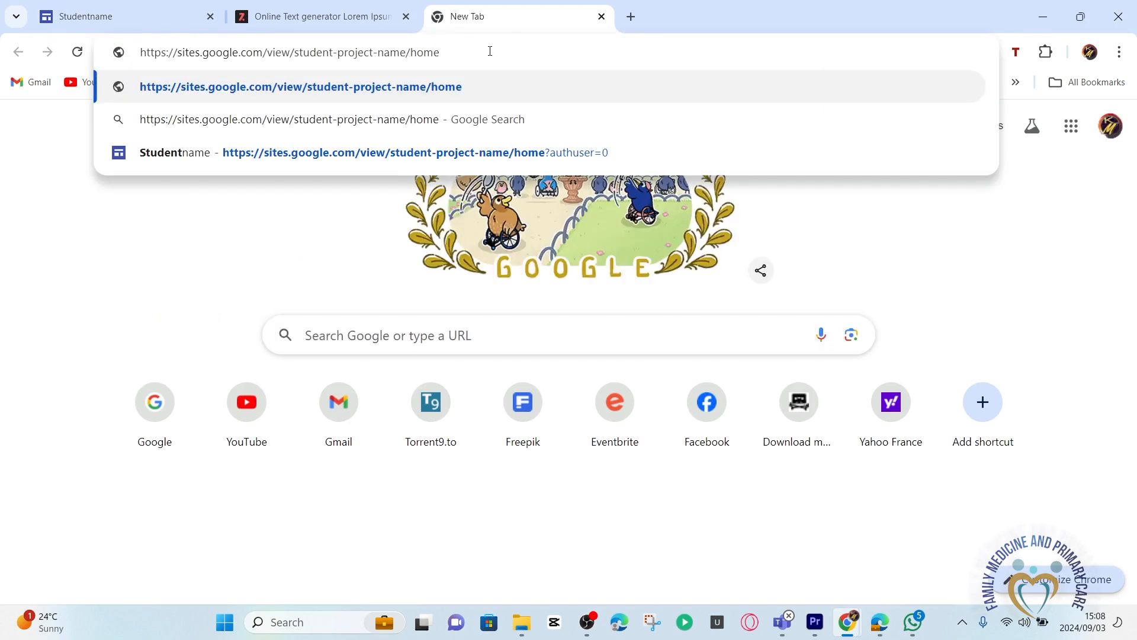
{"action": "key", "text": "Return"}
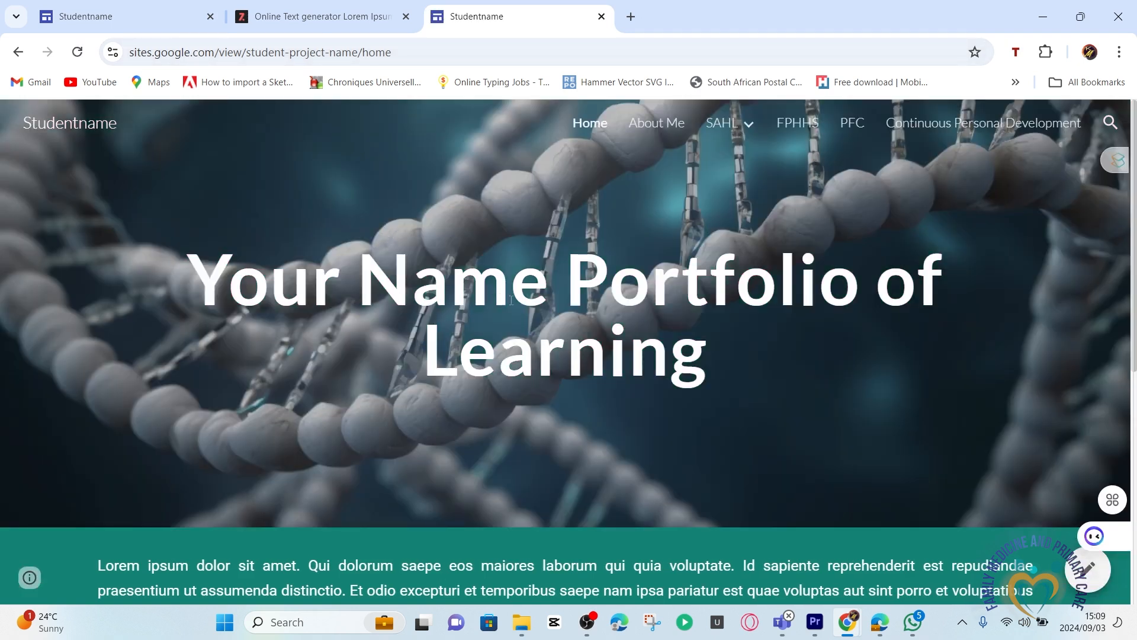
Review the published Home page and the About Me page, including the biography and embedded CV document
{"action": "scroll", "coordinate": [503, 297], "scroll_direction": "down", "scroll_amount": 7}
{"action": "scroll", "coordinate": [497, 295], "scroll_direction": "up", "scroll_amount": 7}
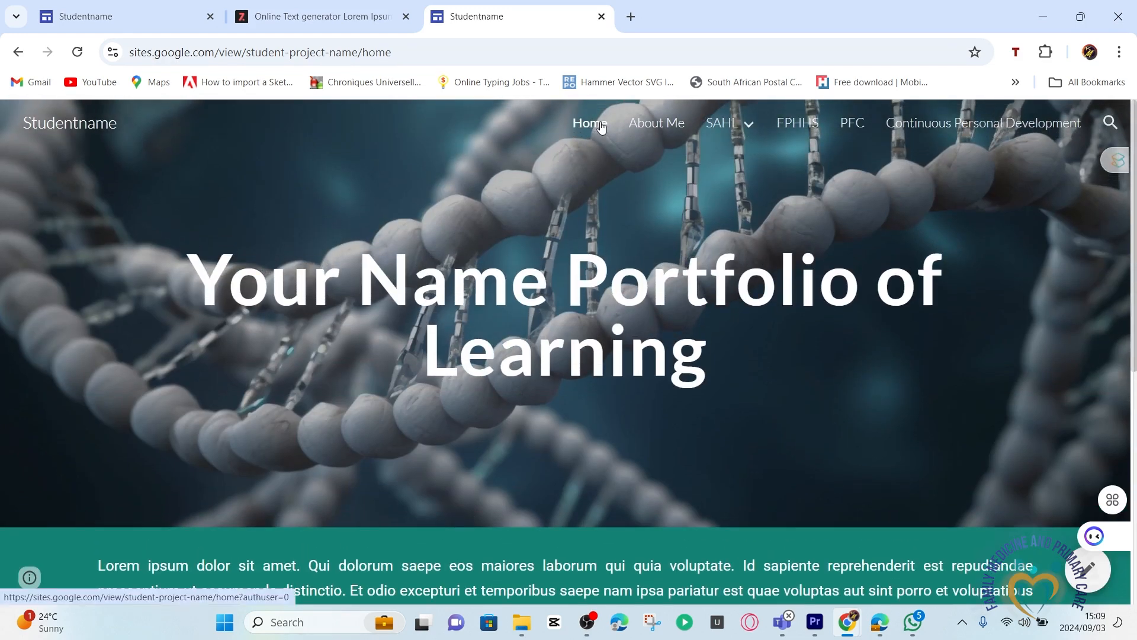
{"action": "left_click", "coordinate": [667, 130]}
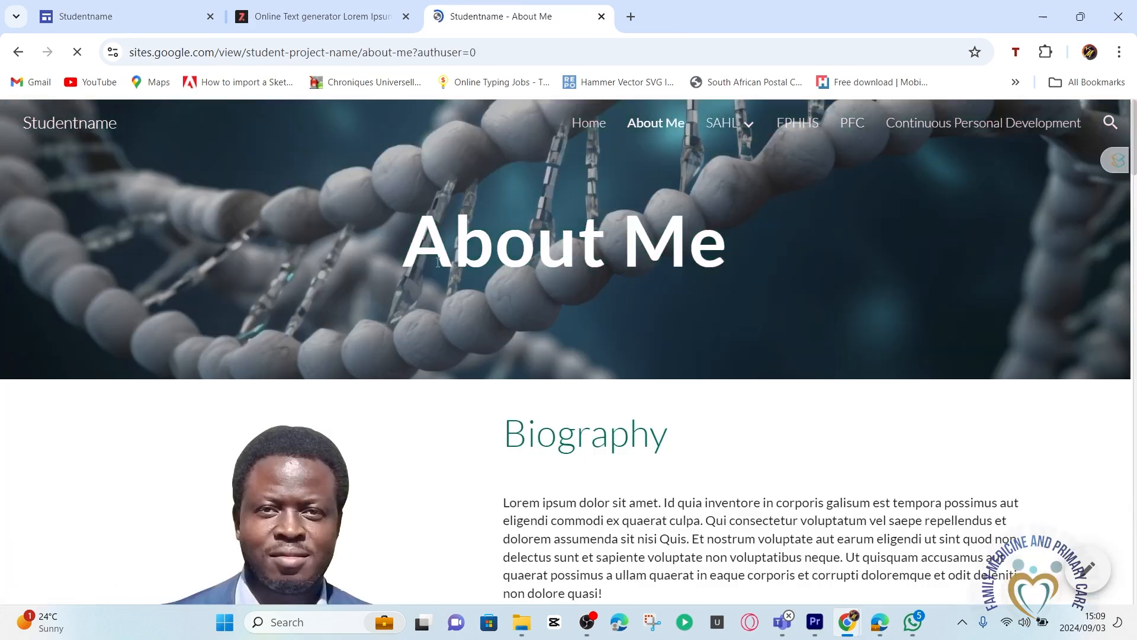
{"action": "scroll", "coordinate": [438, 263], "scroll_direction": "down", "scroll_amount": 20}
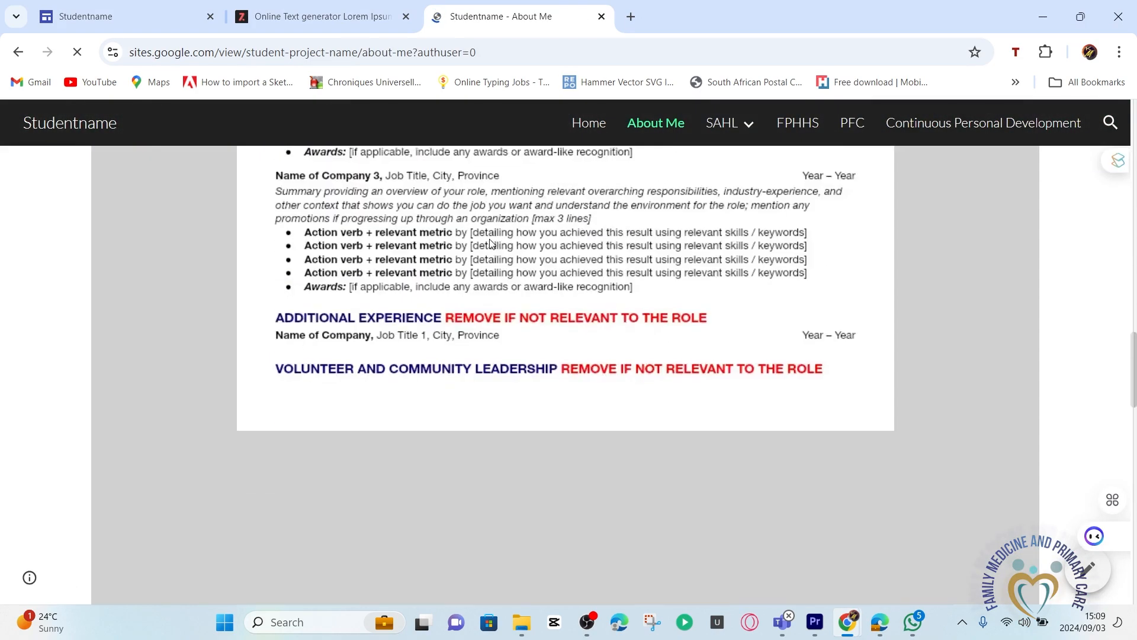
{"action": "scroll", "coordinate": [491, 243], "scroll_direction": "down", "scroll_amount": 4}
{"action": "scroll", "coordinate": [495, 259], "scroll_direction": "up", "scroll_amount": 16}
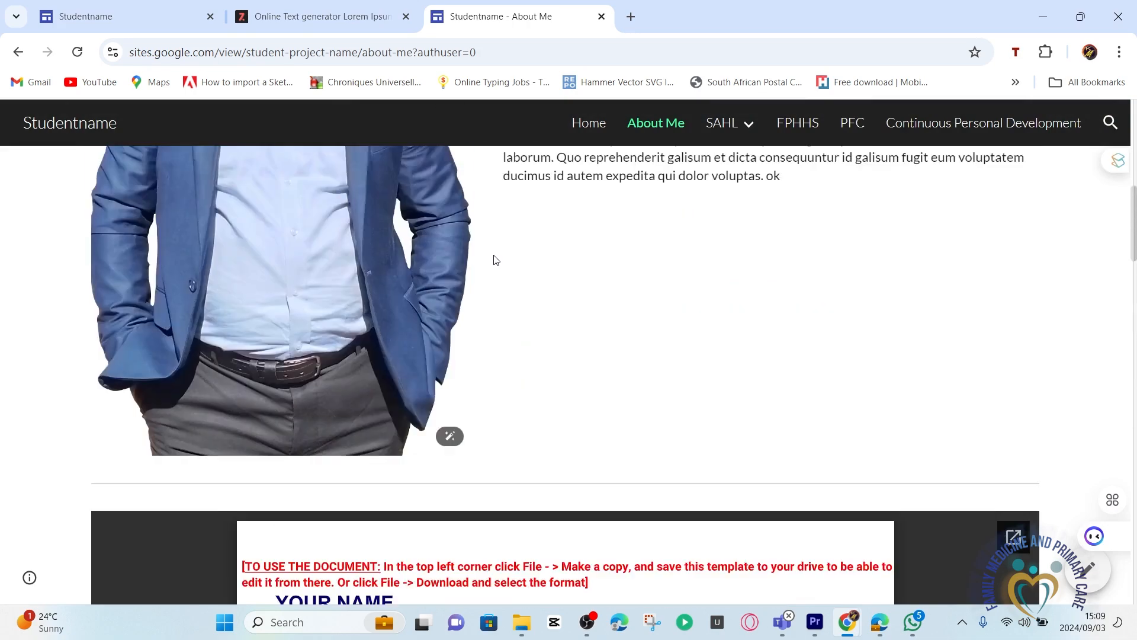
{"action": "scroll", "coordinate": [497, 259], "scroll_direction": "up", "scroll_amount": 10}
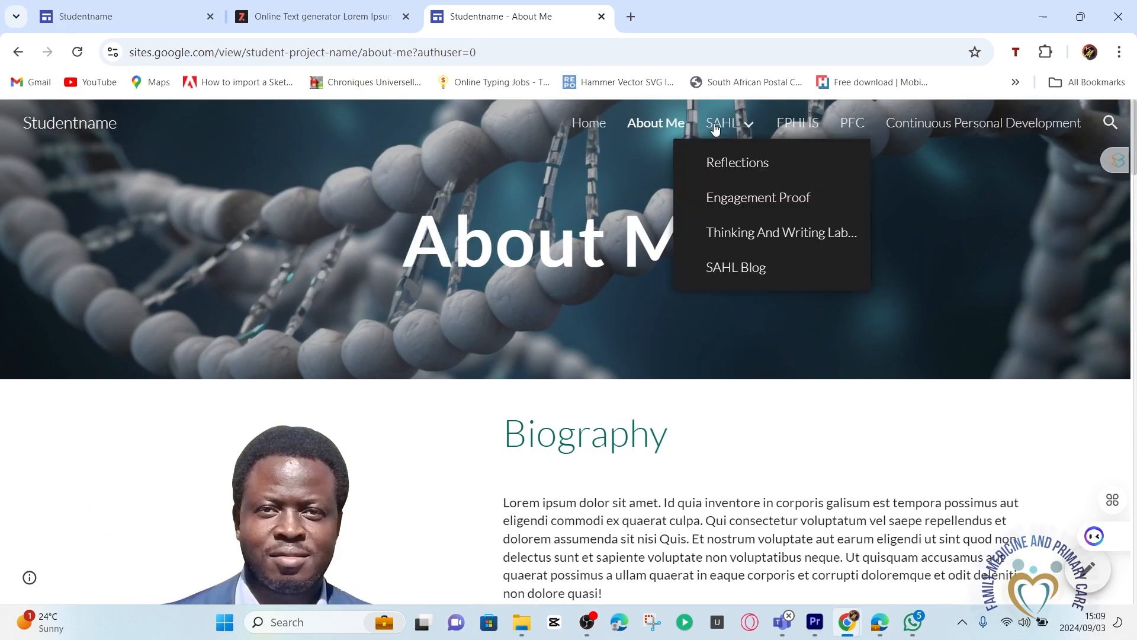
View the published SAHL page and examine its SAHL Blog subpage, including the blog text, DNA image and video
{"action": "left_click", "coordinate": [728, 126]}
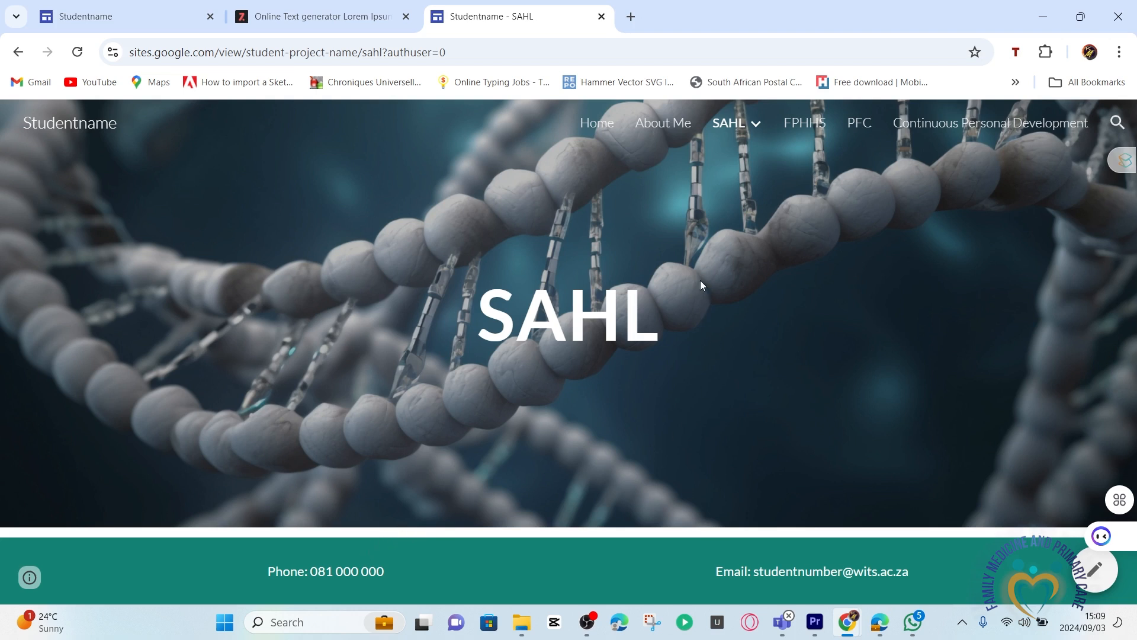
{"action": "mouse_move", "coordinate": [755, 129]}
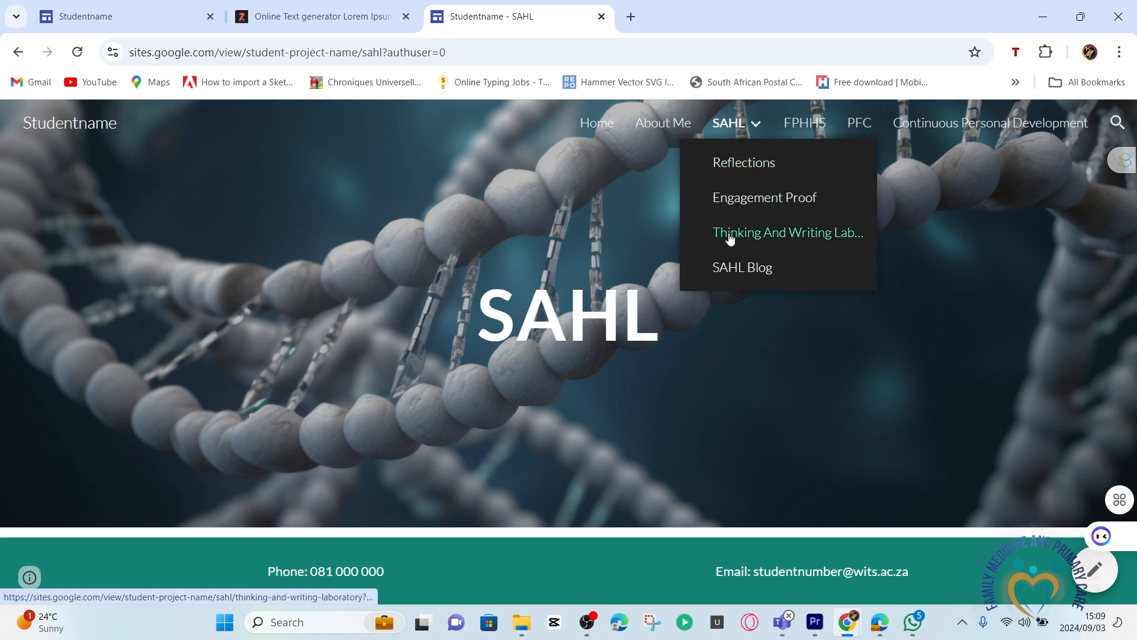
{"action": "left_click", "coordinate": [740, 272]}
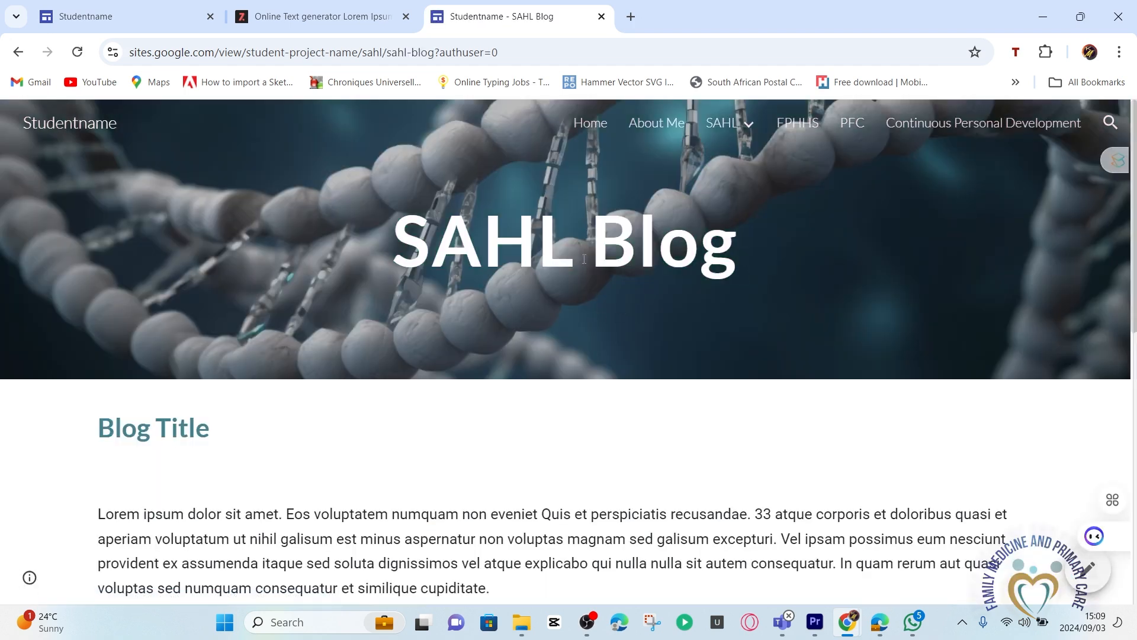
{"action": "scroll", "coordinate": [562, 331], "scroll_direction": "down", "scroll_amount": 10}
{"action": "scroll", "coordinate": [580, 267], "scroll_direction": "up", "scroll_amount": 10}
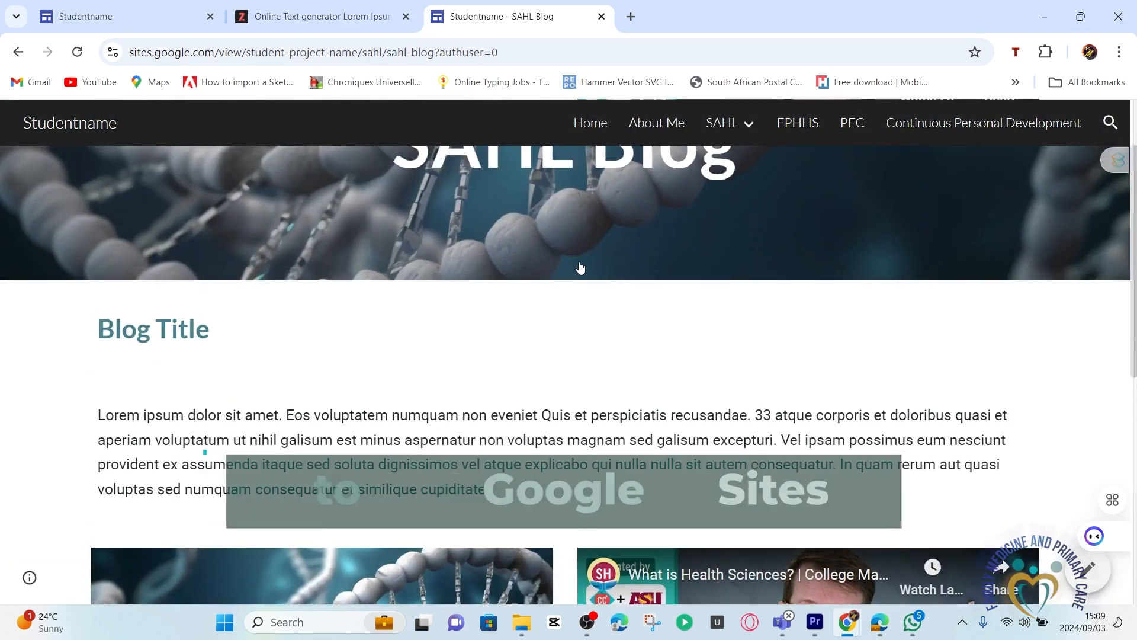
{"action": "scroll", "coordinate": [578, 261], "scroll_direction": "down", "scroll_amount": 7}
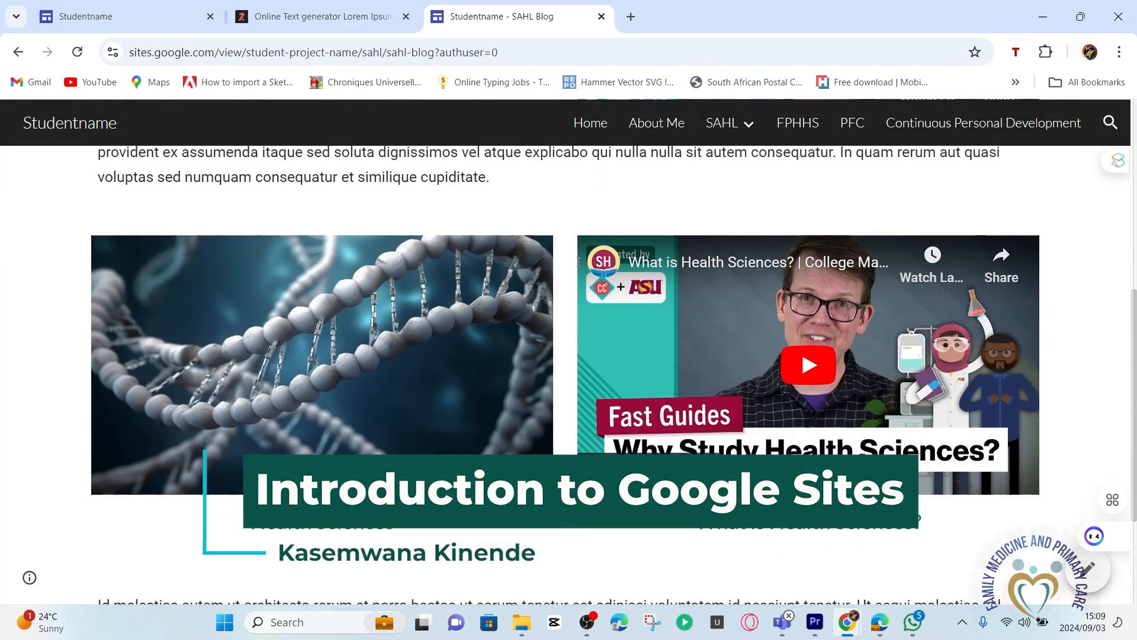
{"action": "scroll", "coordinate": [578, 261], "scroll_direction": "down", "scroll_amount": 4}
{"action": "scroll", "coordinate": [578, 261], "scroll_direction": "up", "scroll_amount": 4}
{"action": "scroll", "coordinate": [577, 262], "scroll_direction": "up", "scroll_amount": 5}
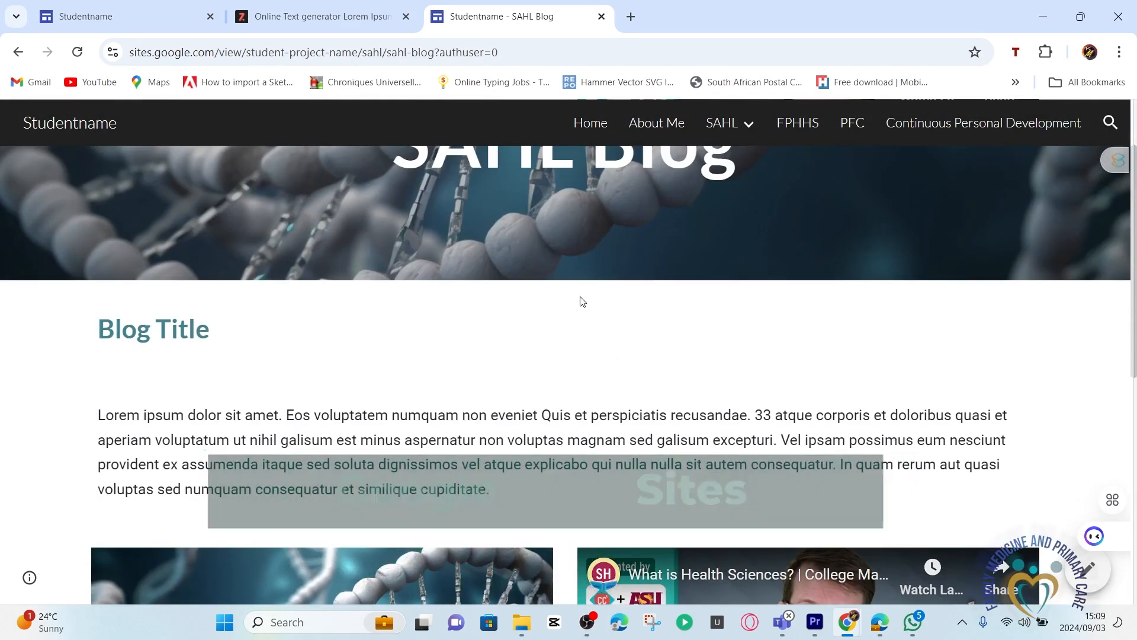
{"action": "scroll", "coordinate": [616, 302], "scroll_direction": "up", "scroll_amount": 2}
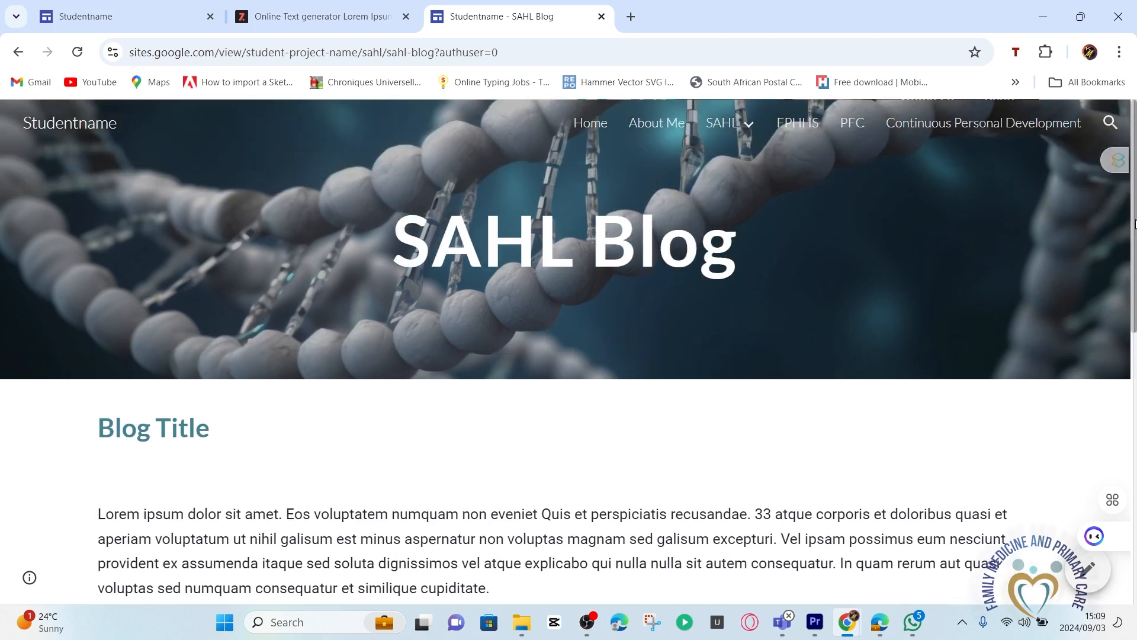
{"action": "left_click_drag", "start_coordinate": [1136, 193], "coordinate": [1017, 314]}
{"action": "scroll", "coordinate": [1003, 266], "scroll_direction": "down", "scroll_amount": 3}
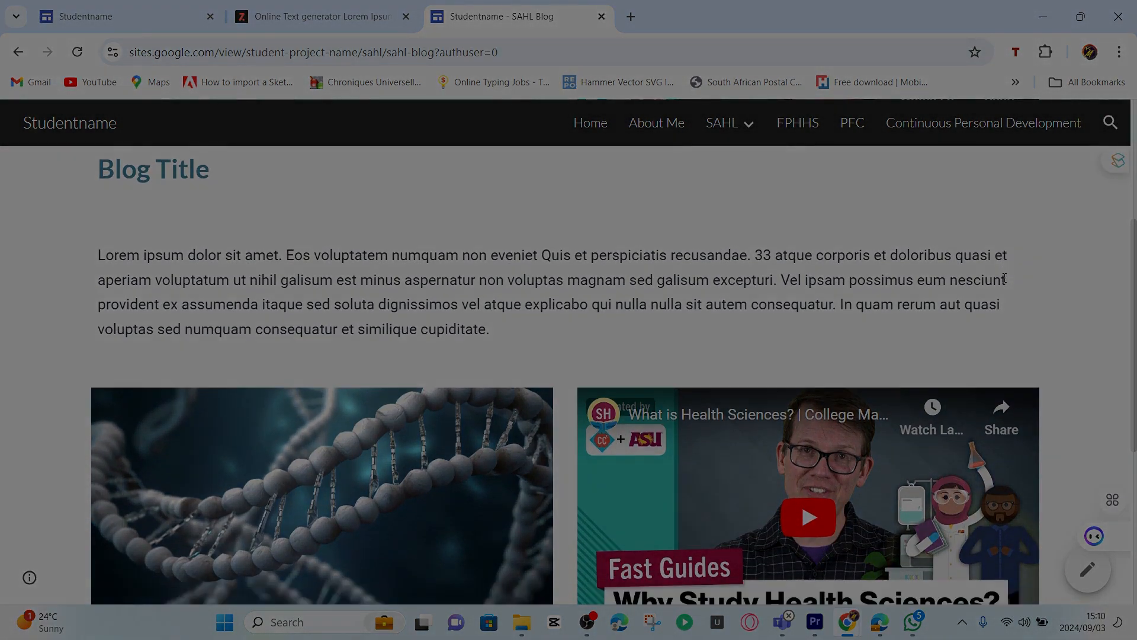